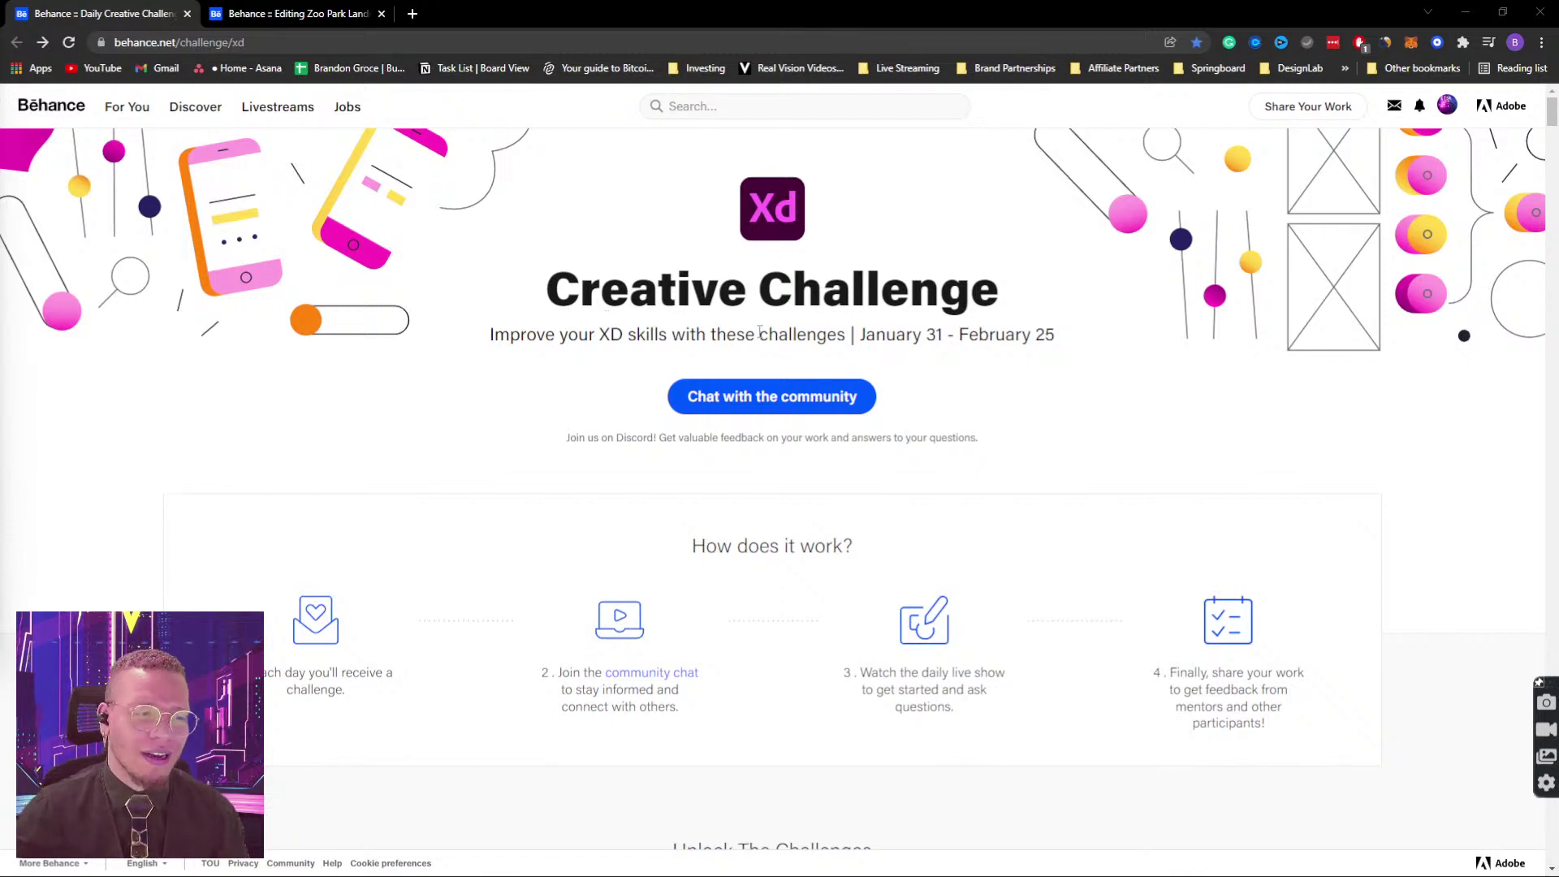
Step: Highlight the Creative Challenge's date range and the daily live show instruction under "How does it work?"
drag(863, 335, 943, 327)
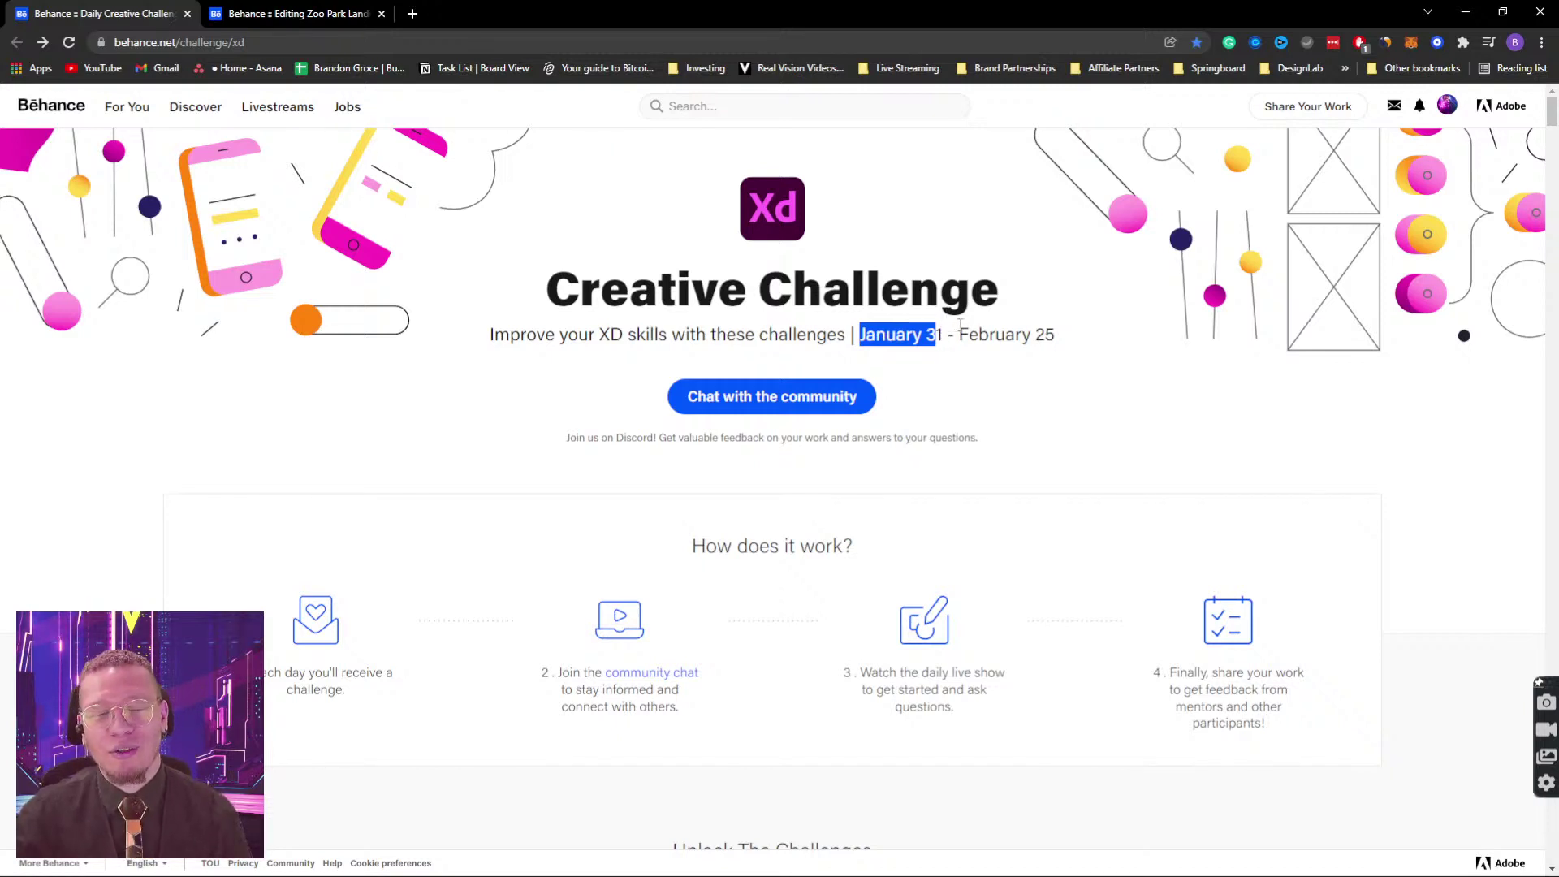
scroll(960, 326, down, 1)
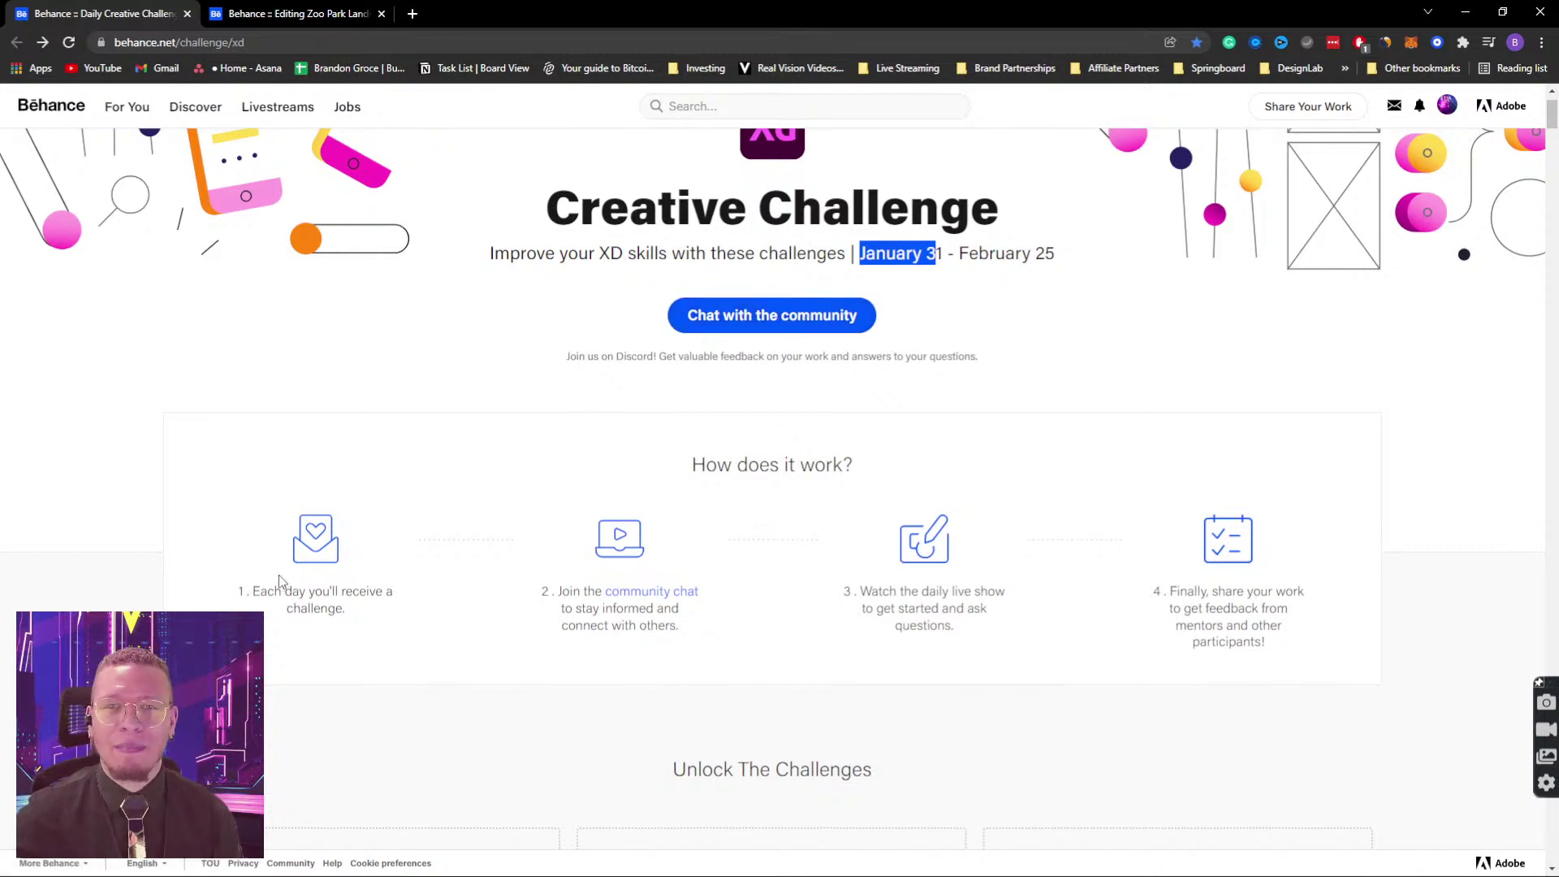
click(852, 255)
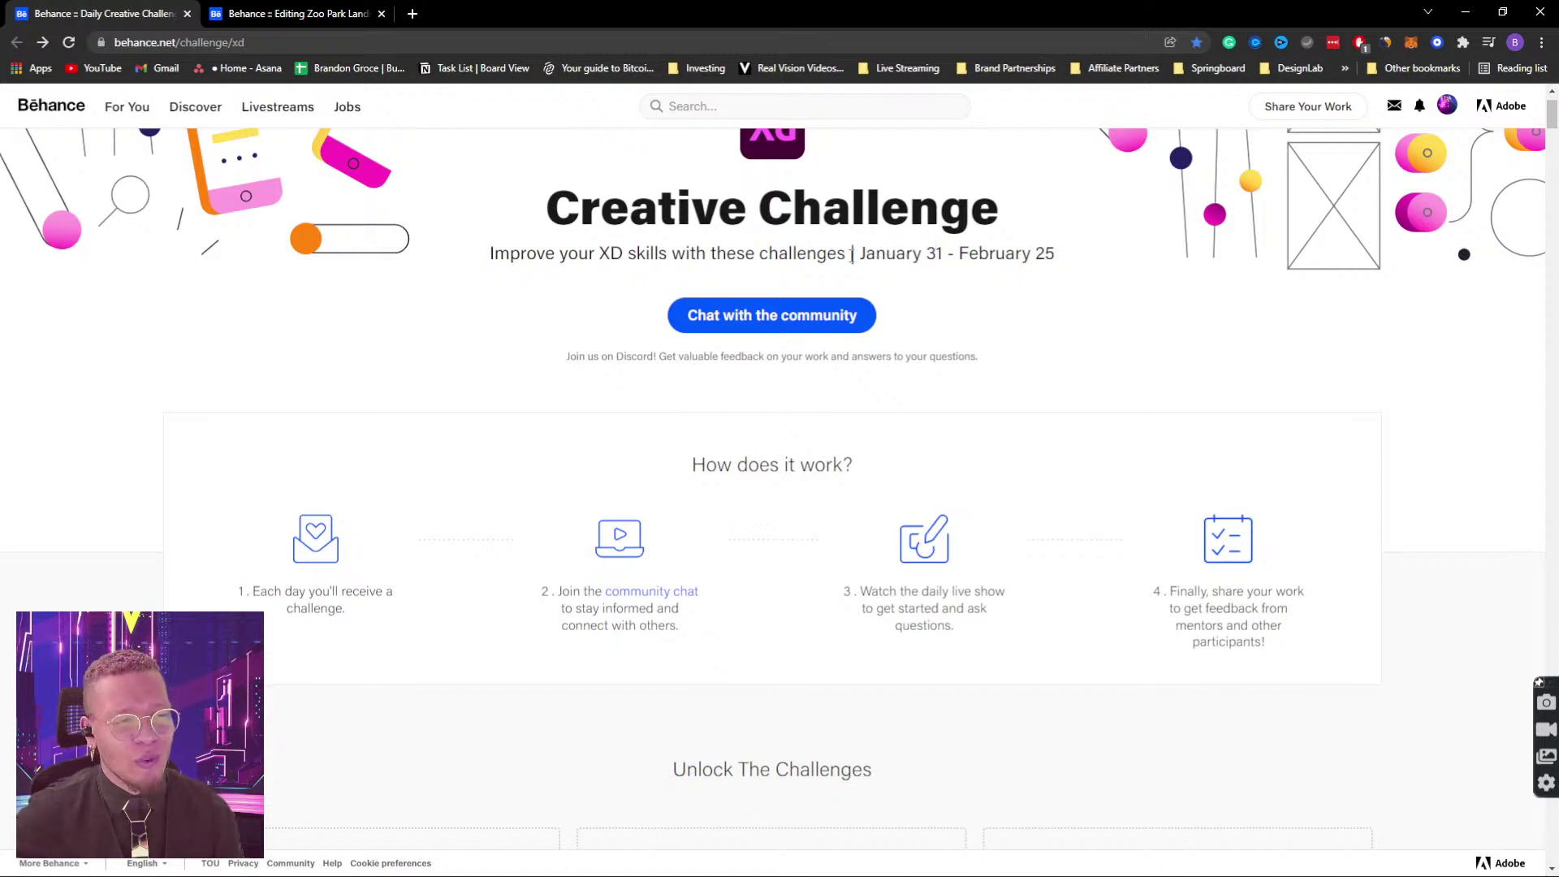
drag(858, 255, 1066, 250)
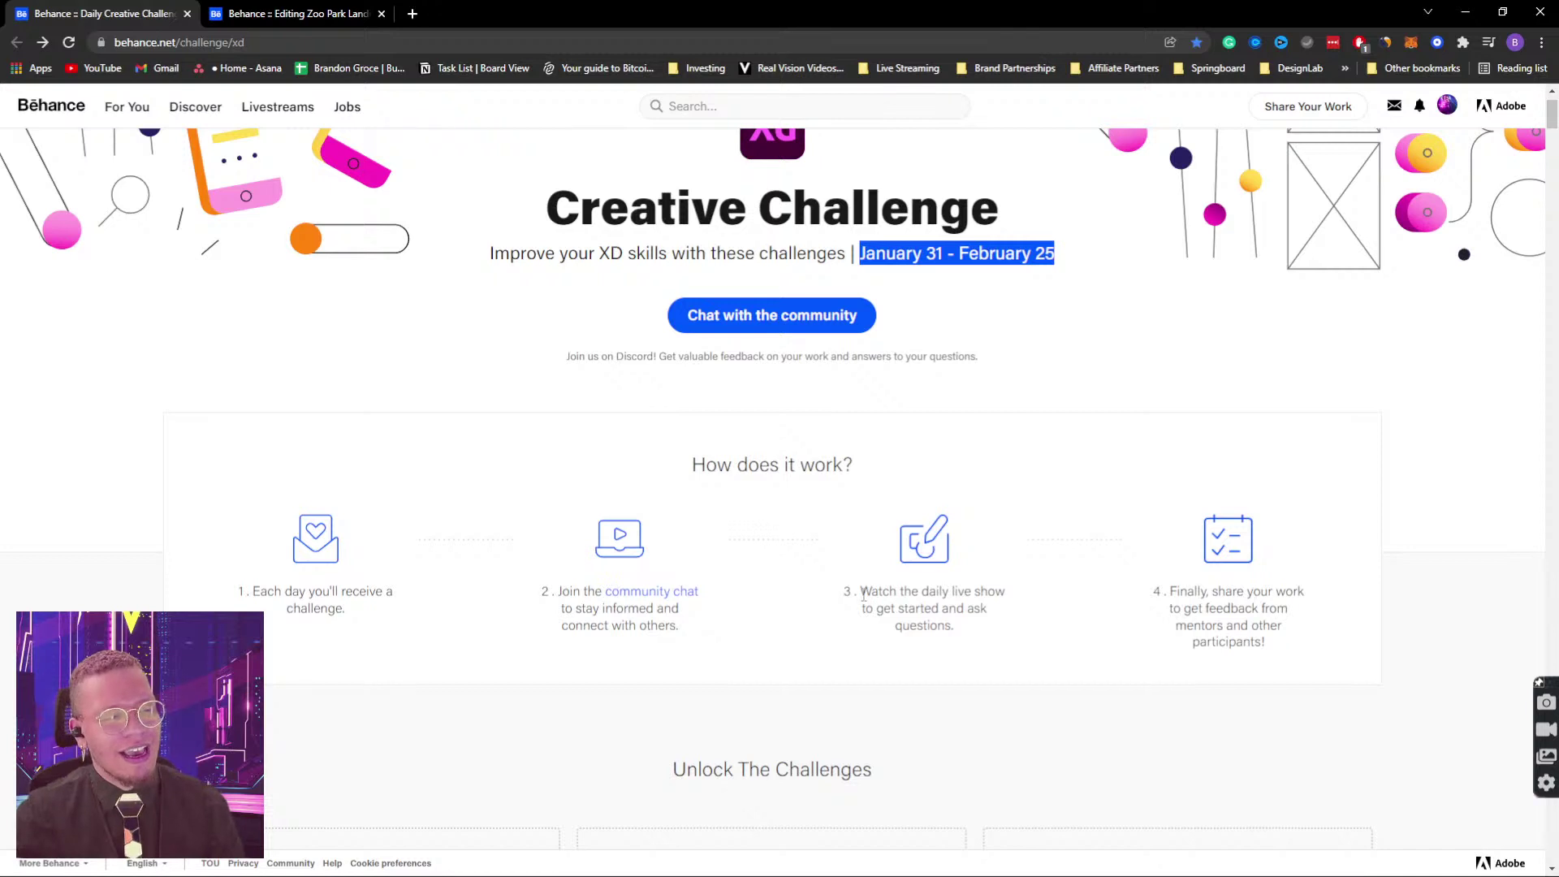
drag(861, 593, 970, 647)
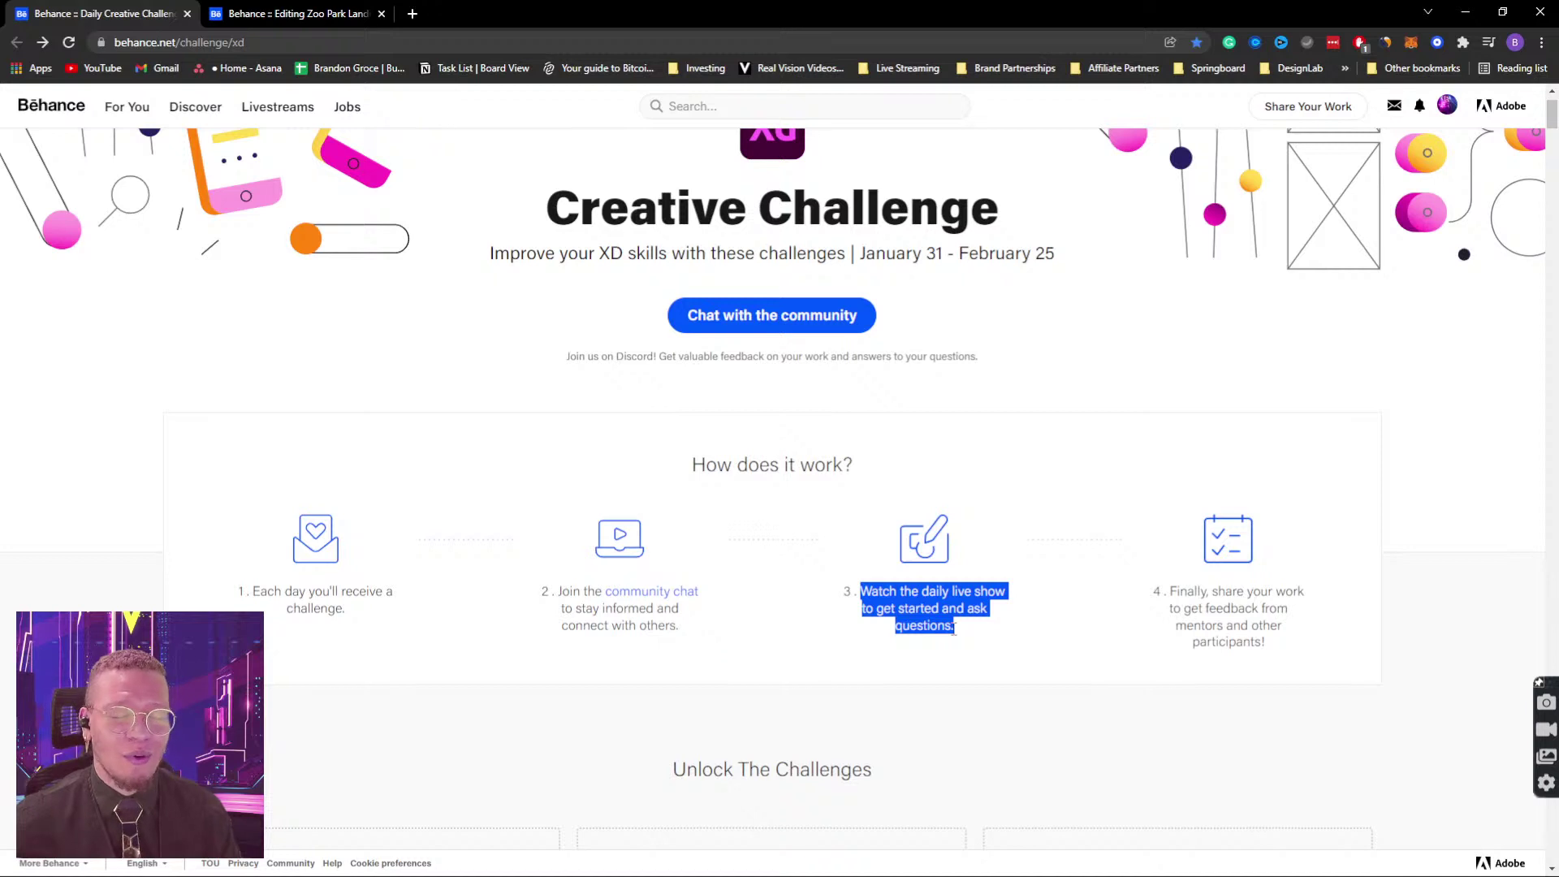
click(1195, 594)
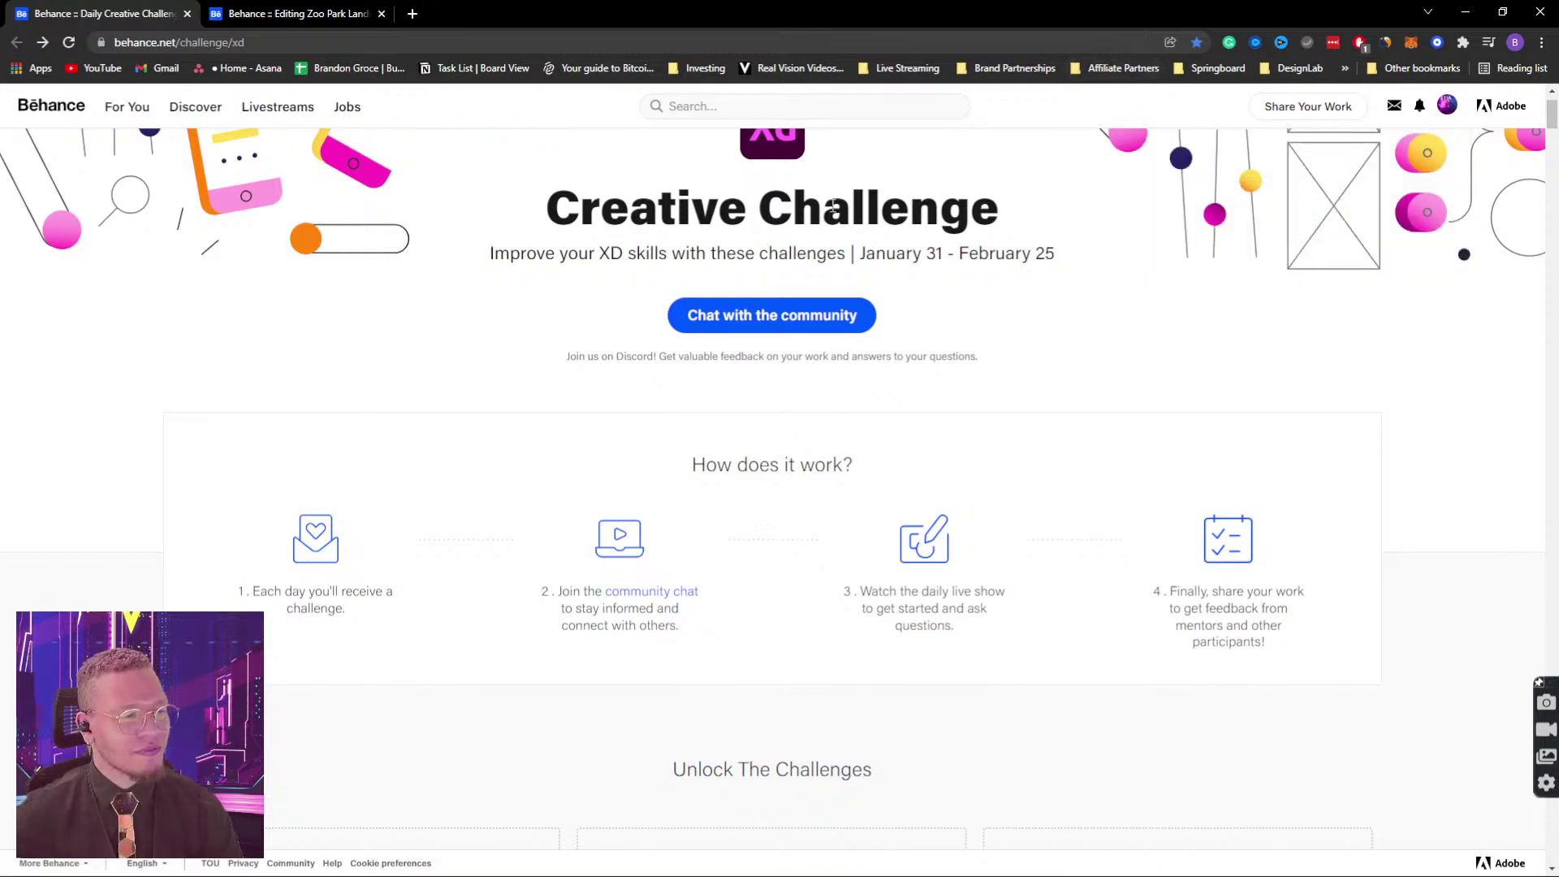
Step: Look through the dated cards under Unlock The Challenges and highlight the registration notice below them
scroll(903, 313, down, 1)
scroll(903, 314, down, 5)
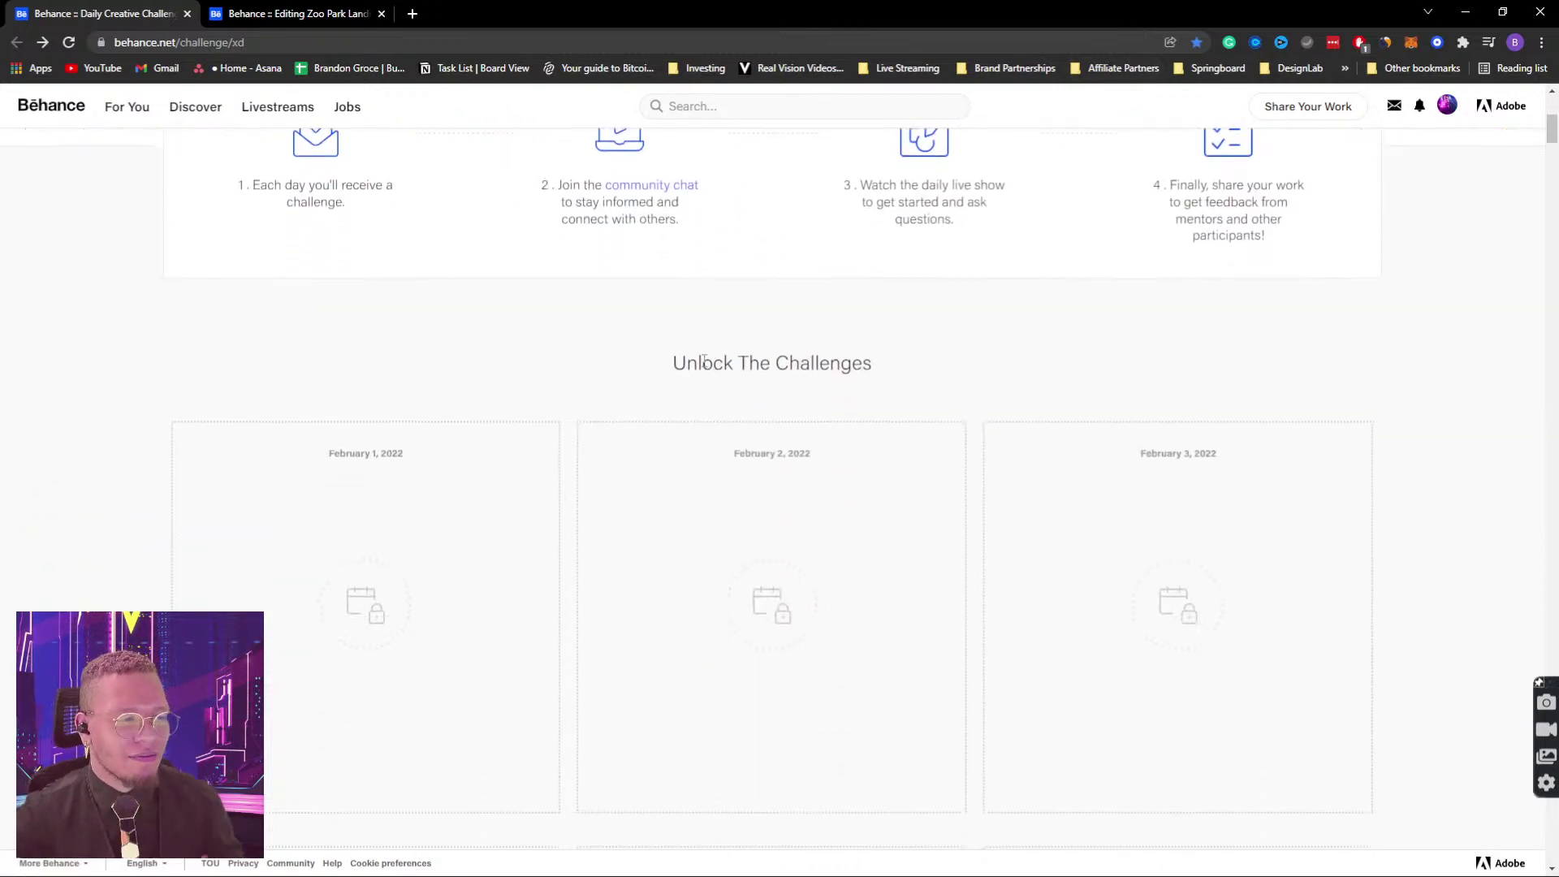
scroll(703, 362, down, 1)
scroll(883, 380, down, 1)
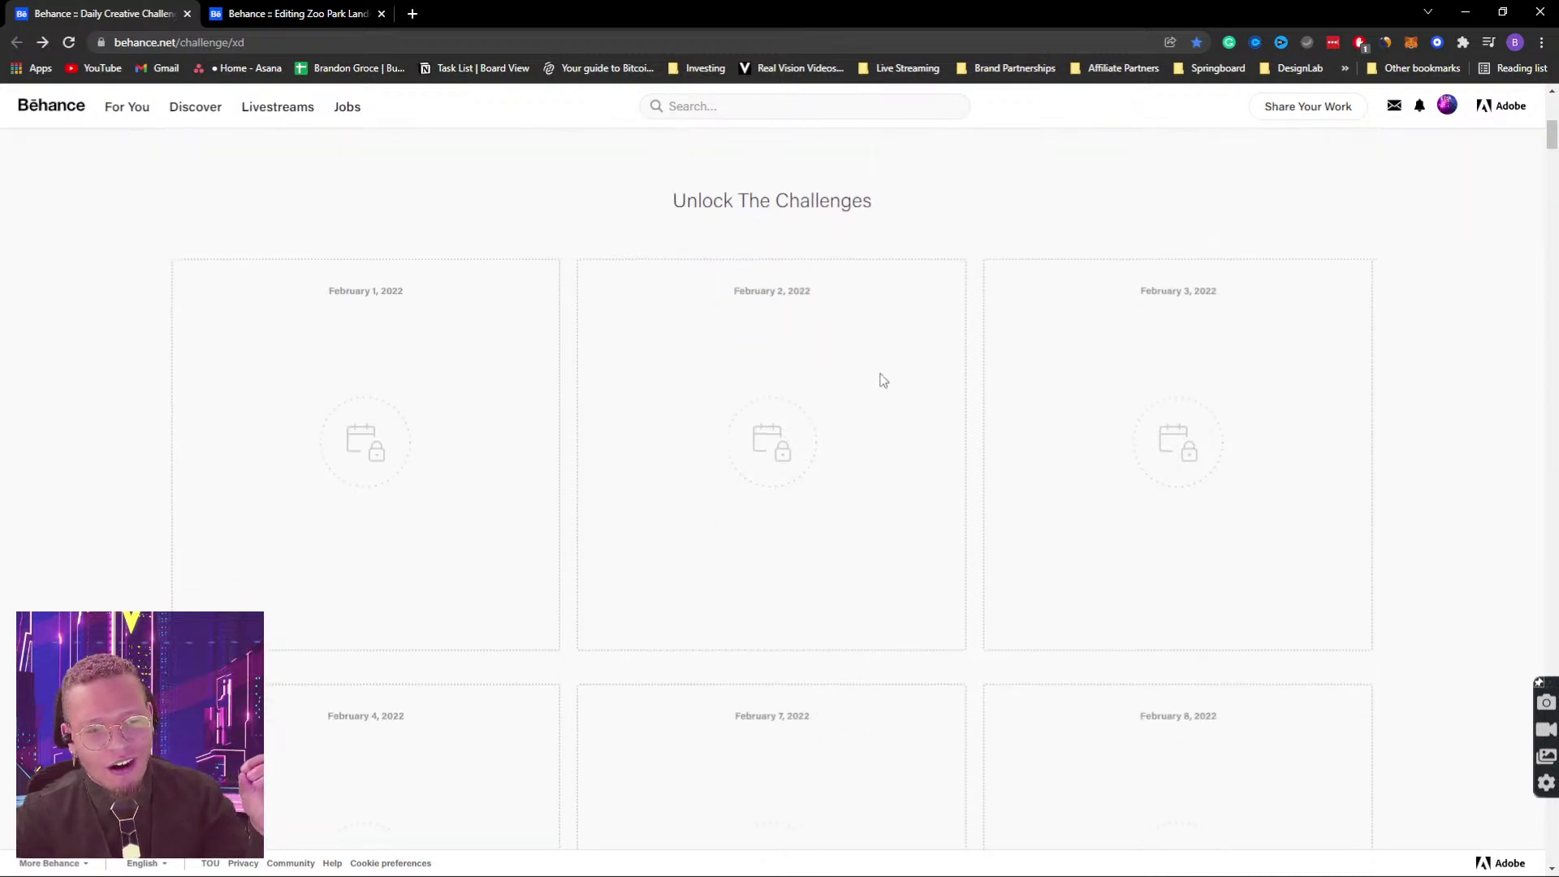
scroll(883, 380, down, 1)
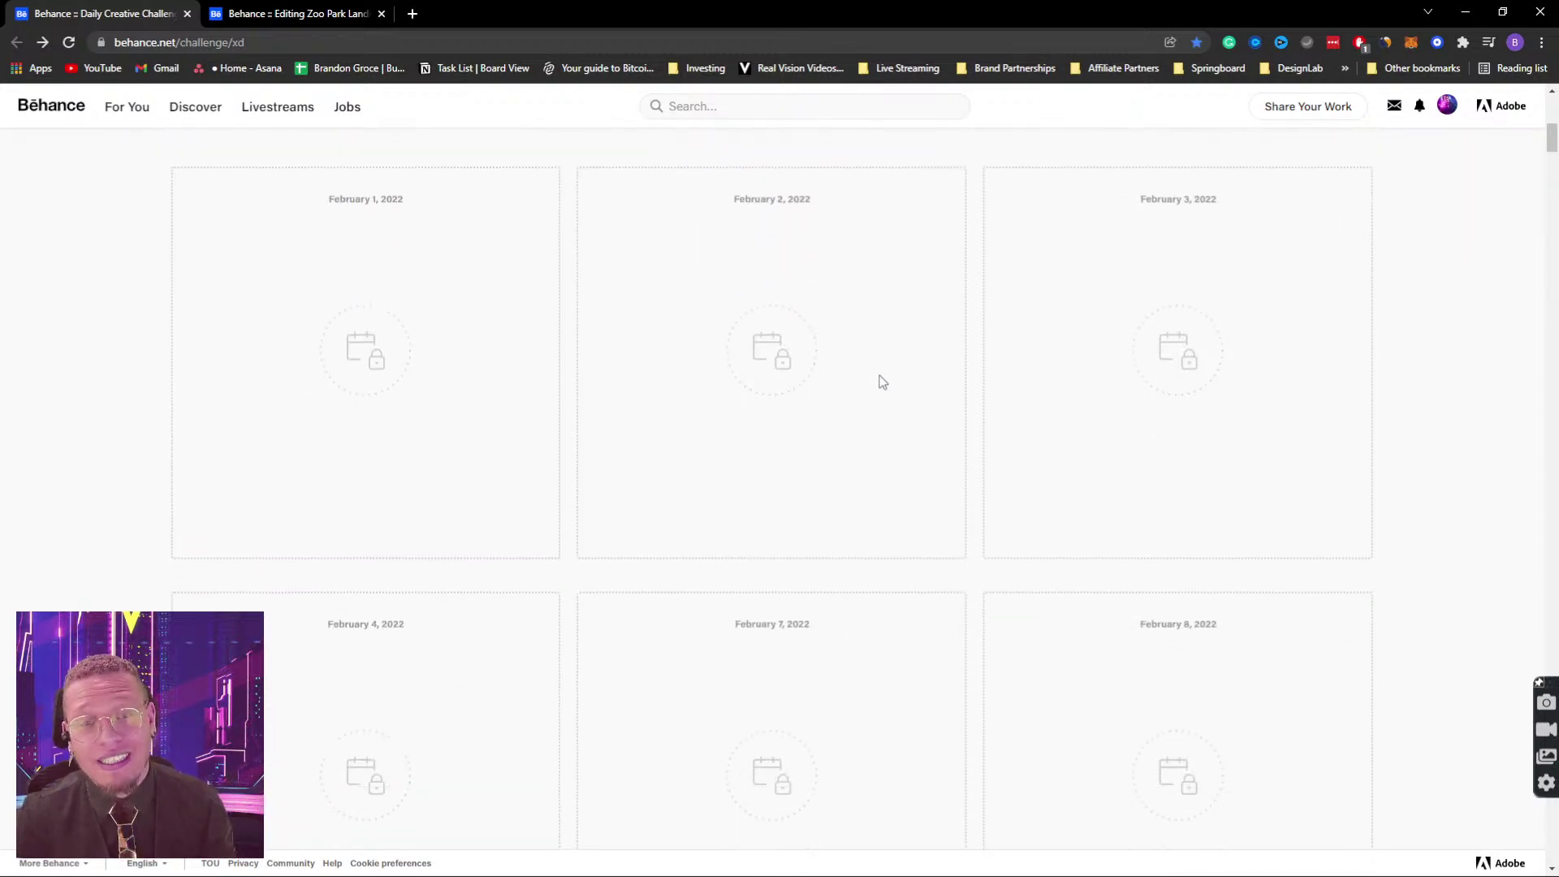
scroll(883, 381, down, 2)
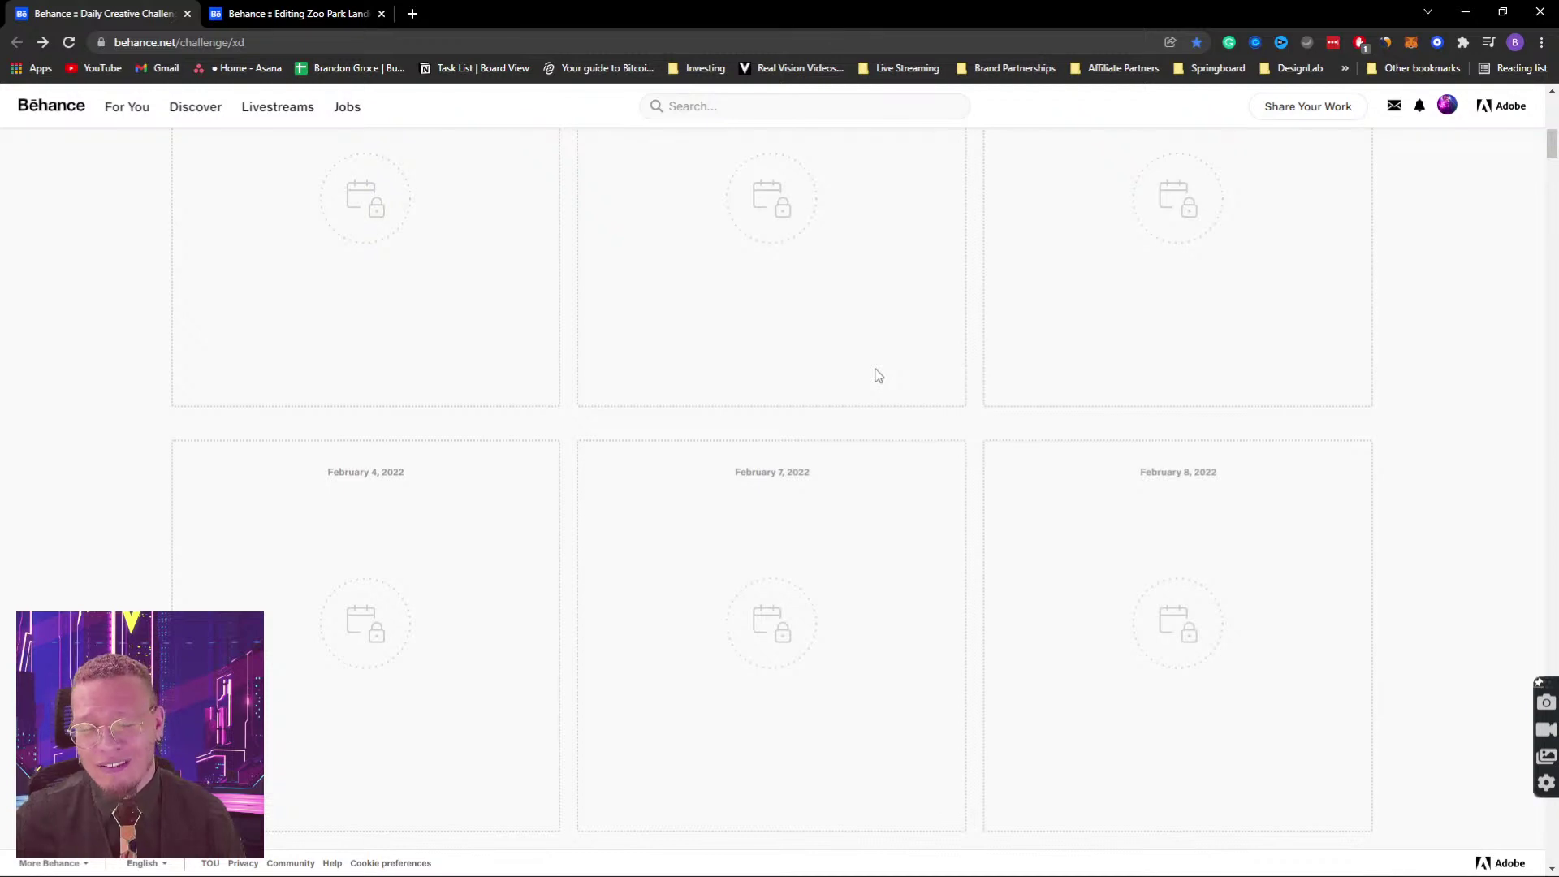
scroll(868, 375, down, 8)
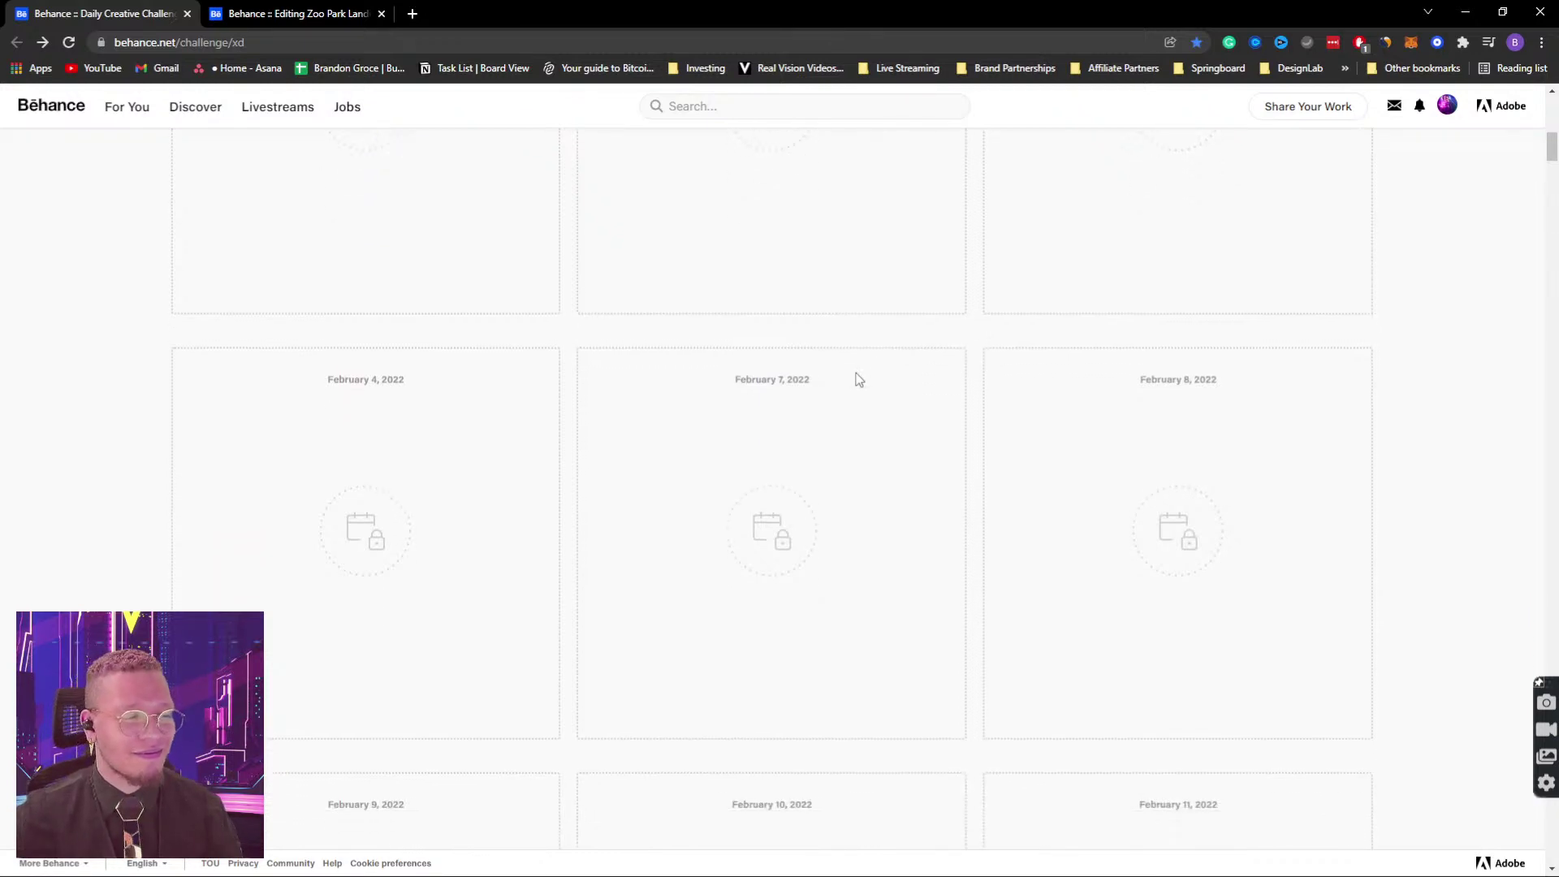
scroll(854, 381, down, 3)
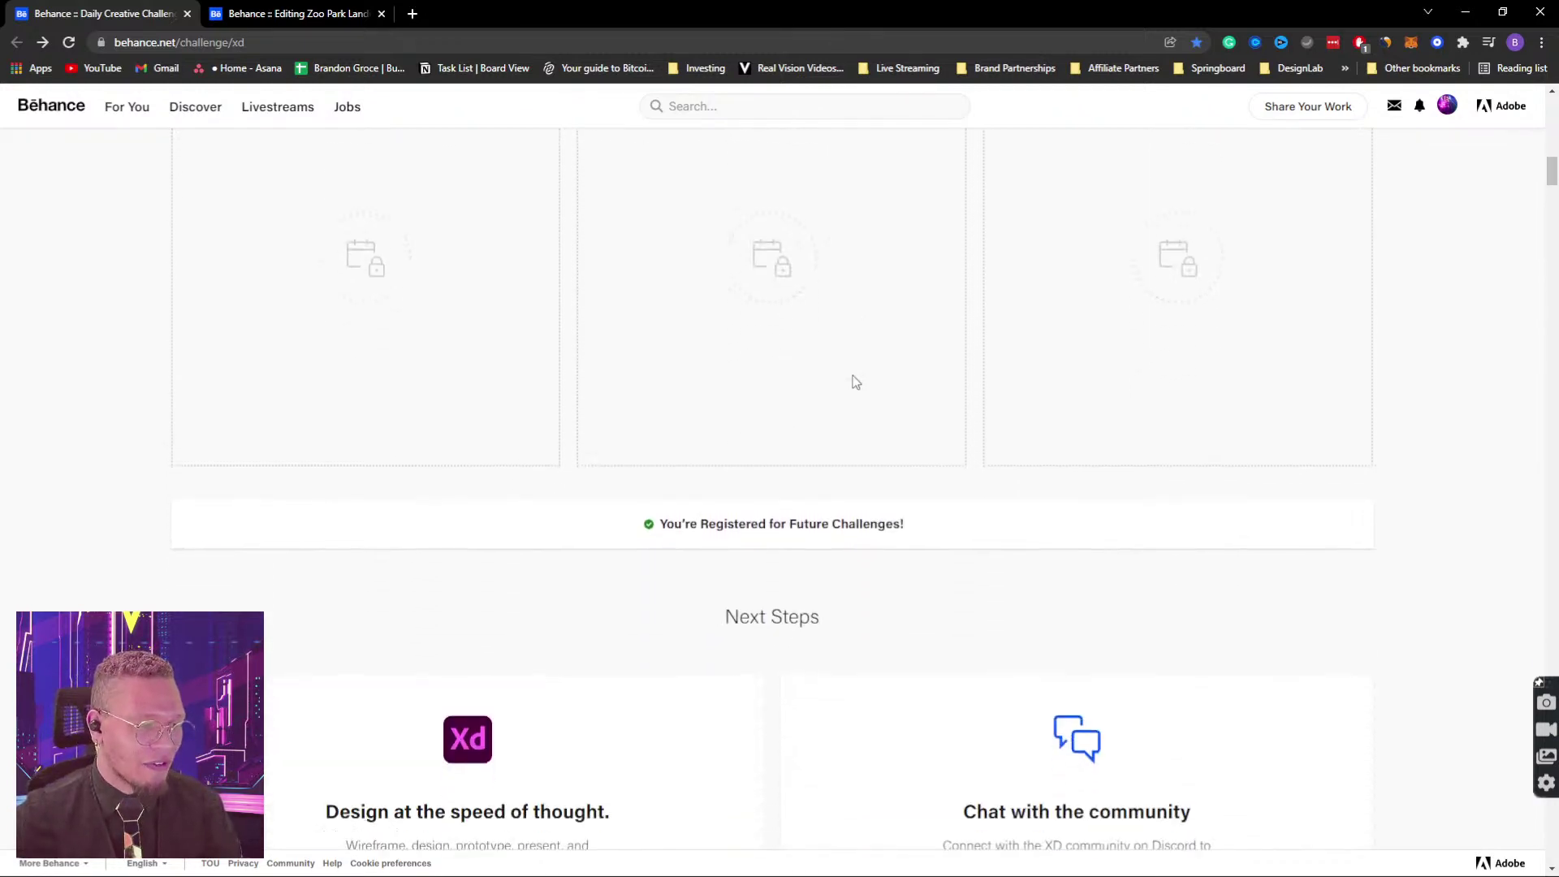
drag(659, 419, 942, 424)
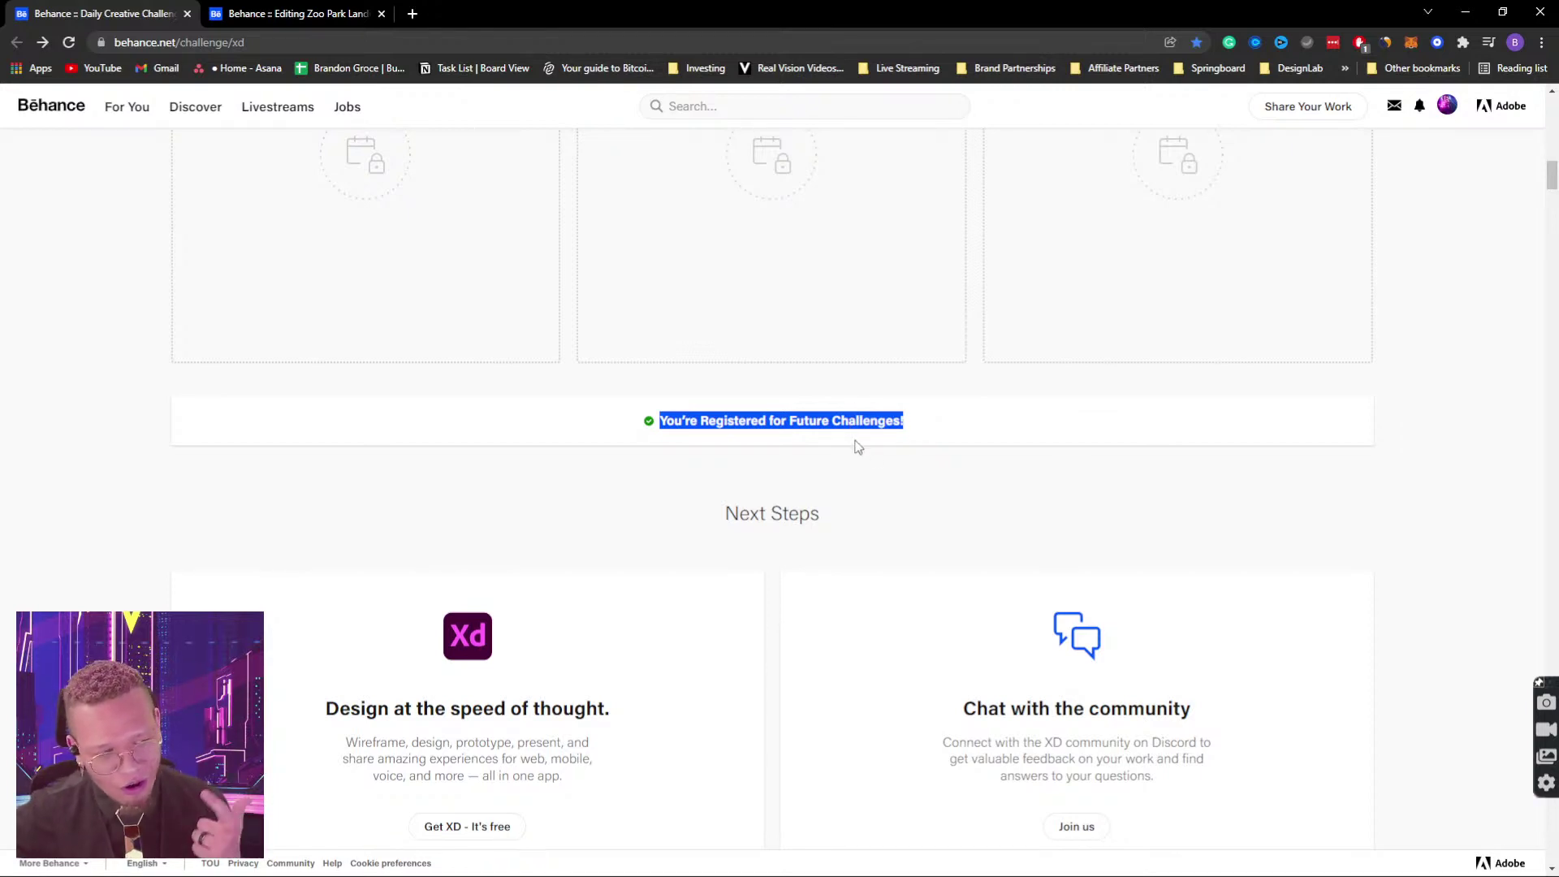
Step: Read the Next Steps cards about designing with XD and chatting with the community
scroll(860, 445, down, 3)
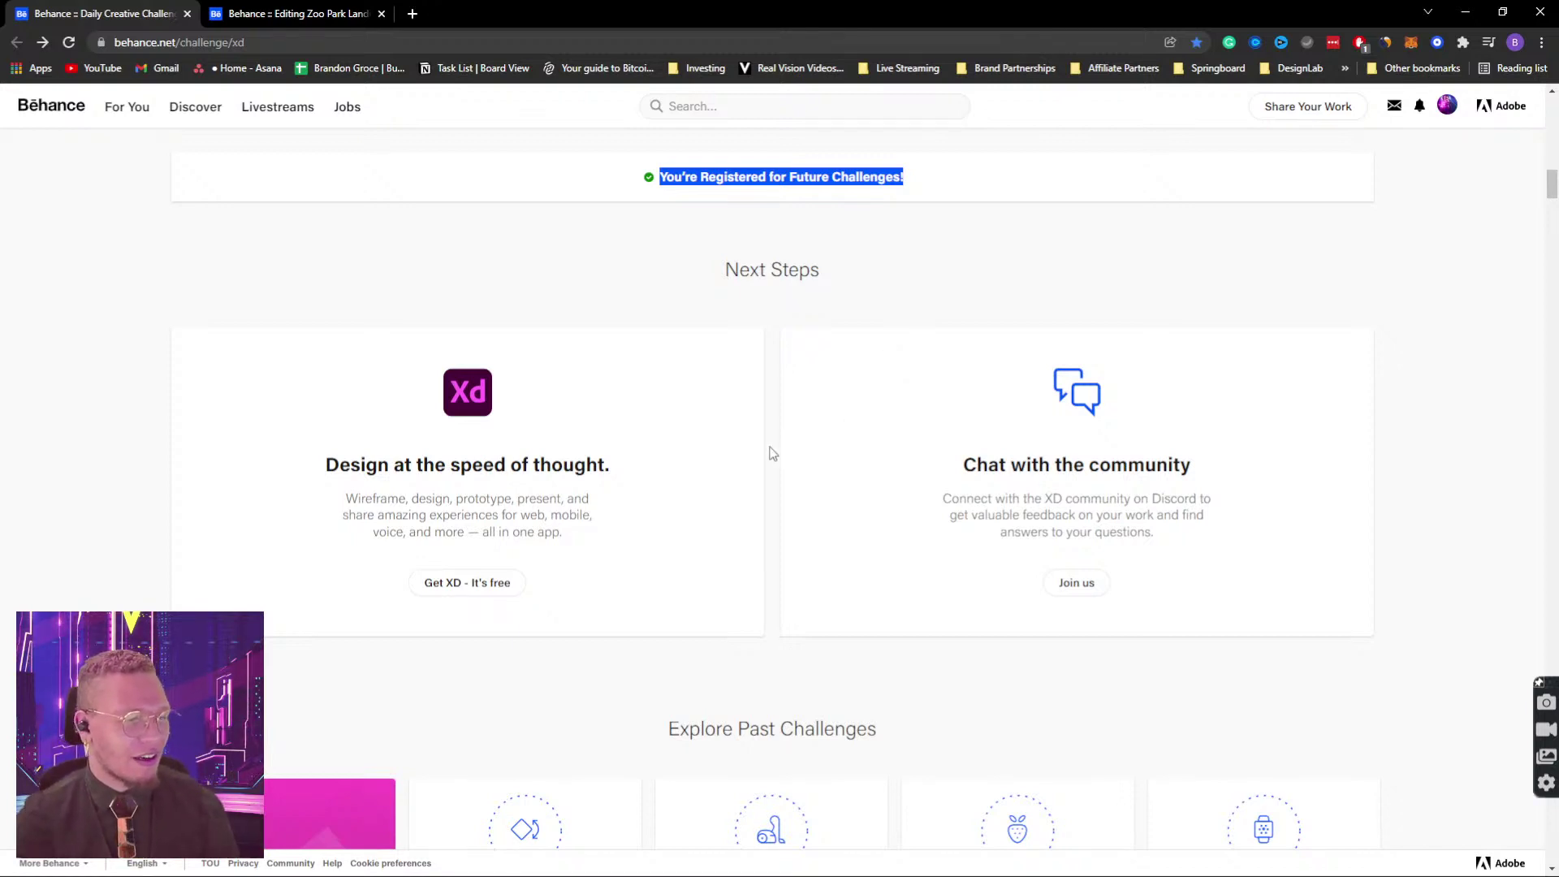
drag(318, 469, 612, 564)
click(663, 552)
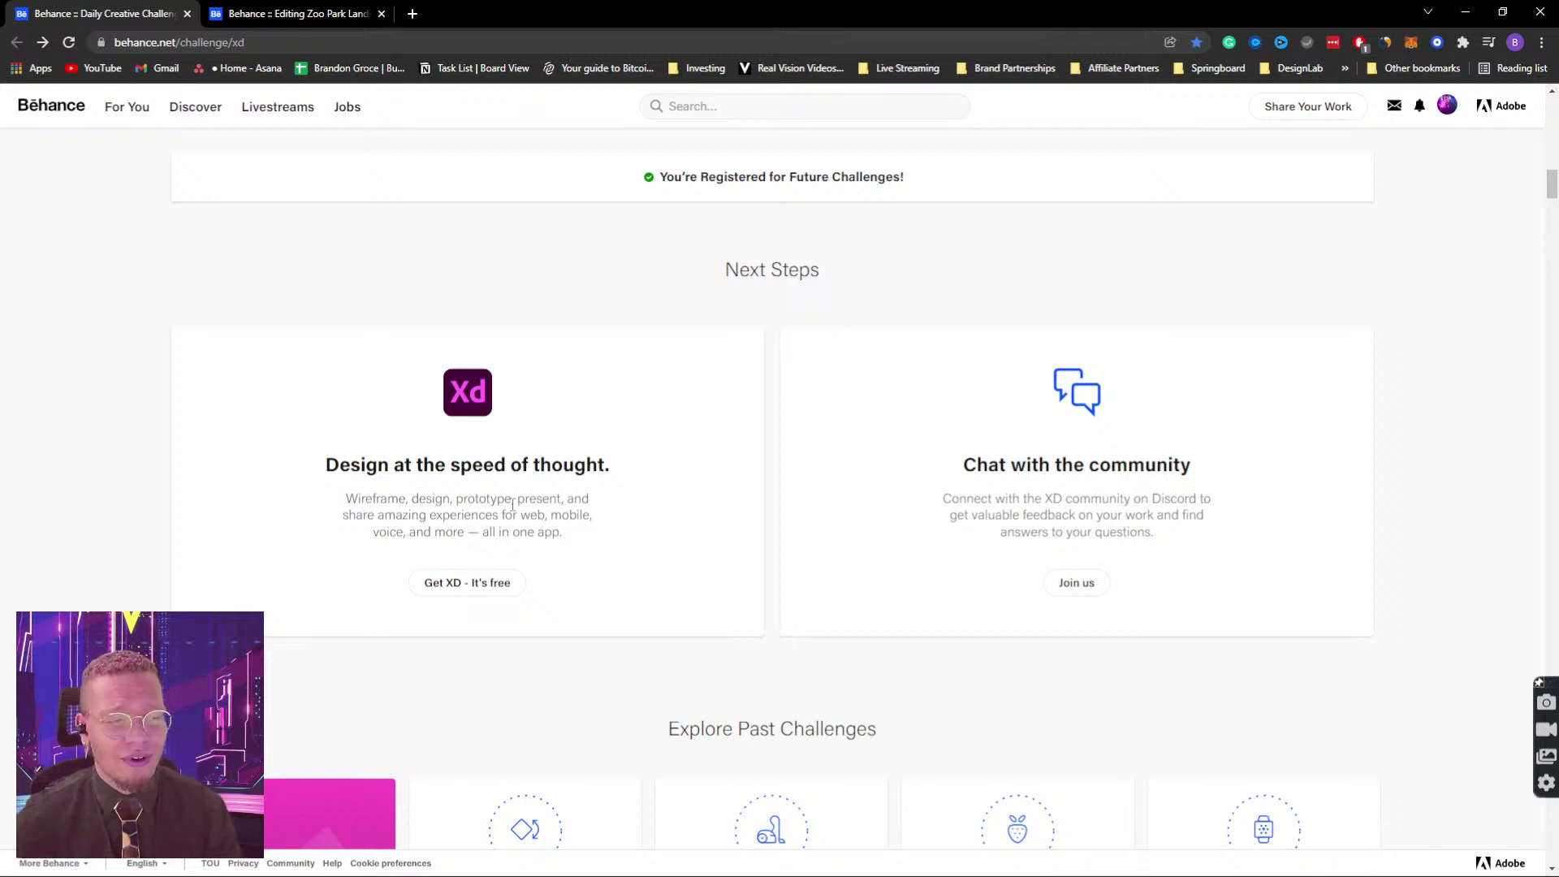
drag(964, 456, 1283, 539)
click(1282, 538)
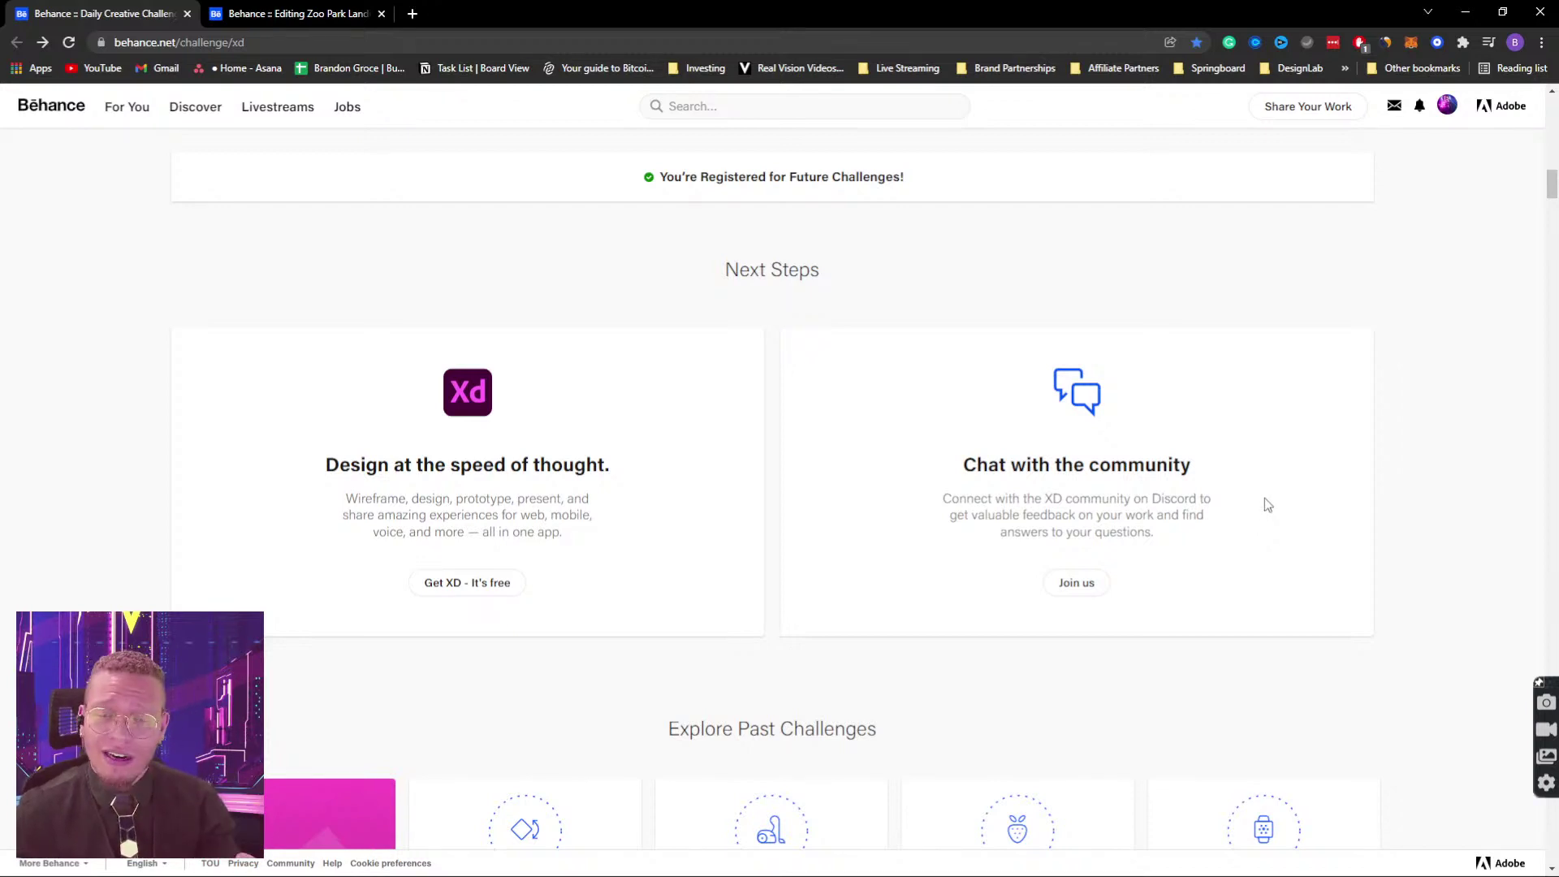
Step: Browse the past XD challenges under Explore Past Challenges back to the March 1 - March 26 series
scroll(1264, 504, down, 4)
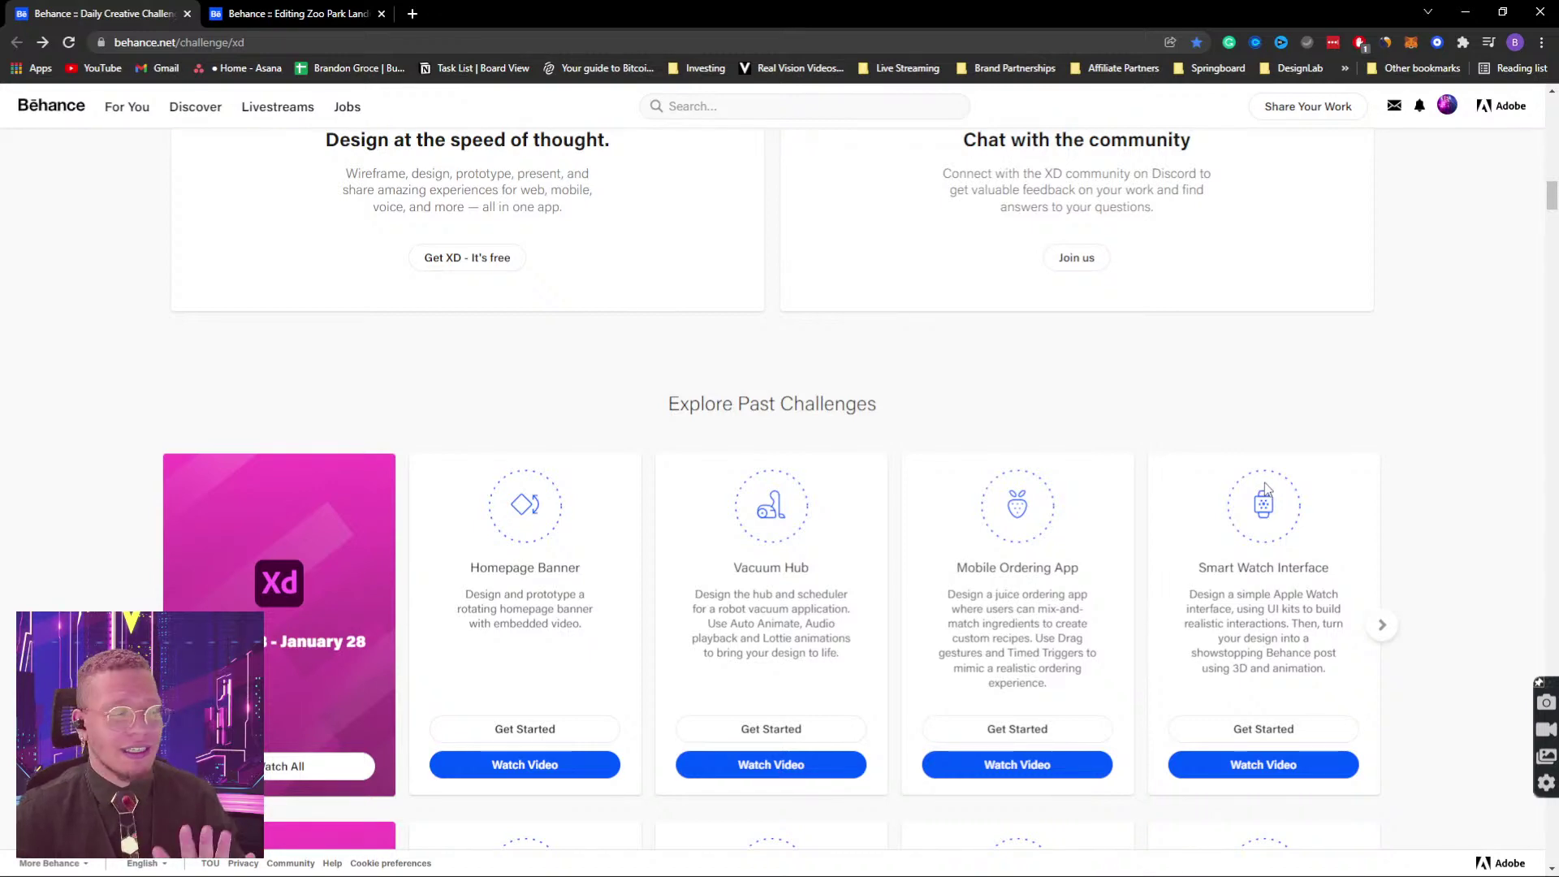
scroll(1264, 482, down, 4)
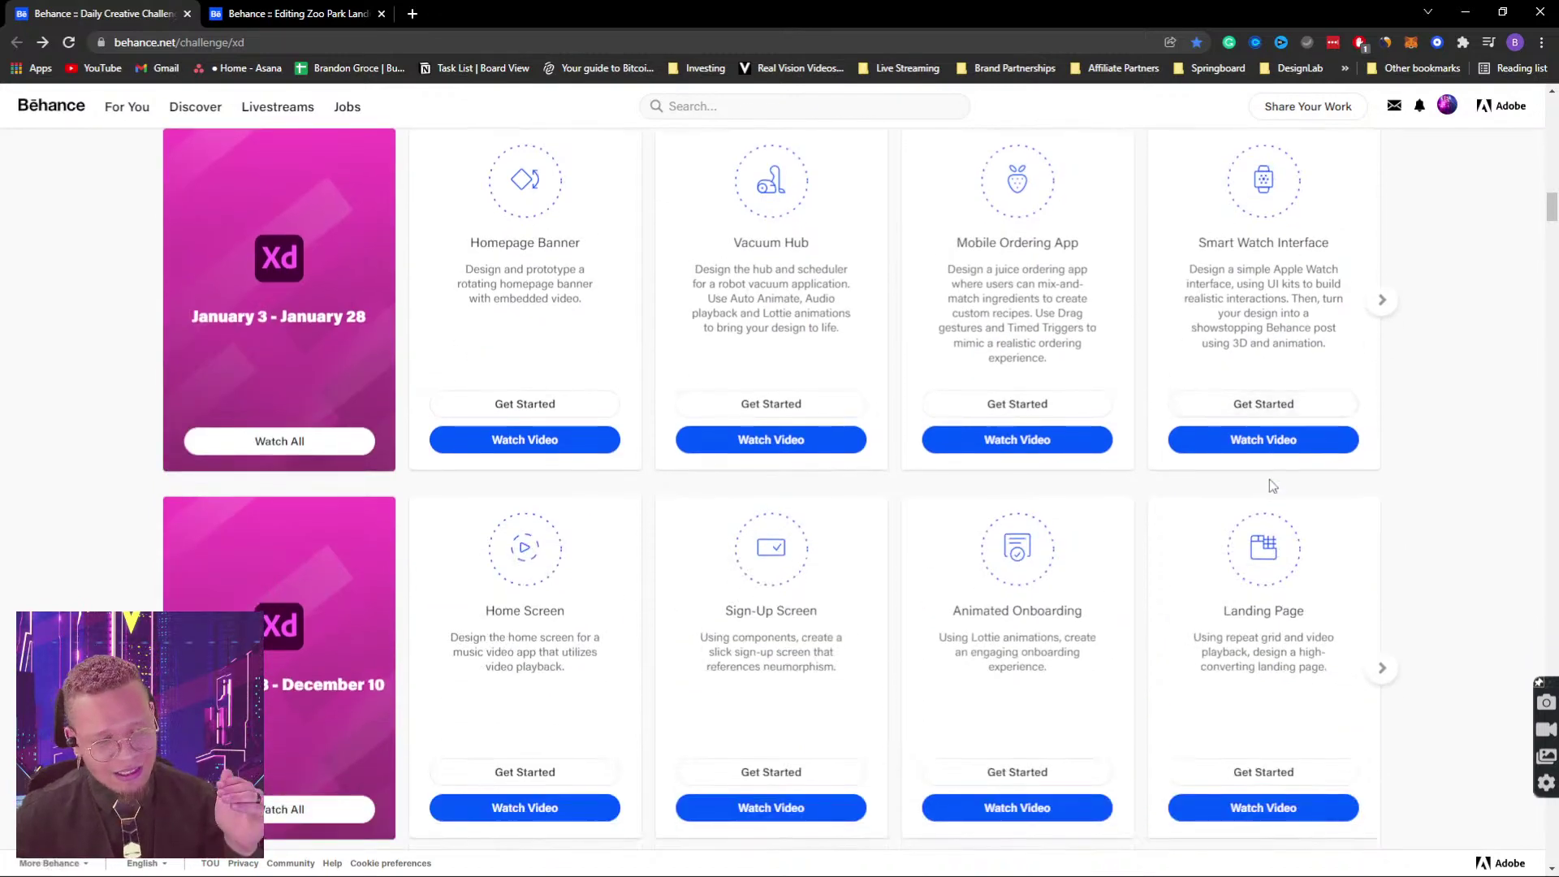
scroll(1273, 485, down, 1)
scroll(1271, 479, down, 10)
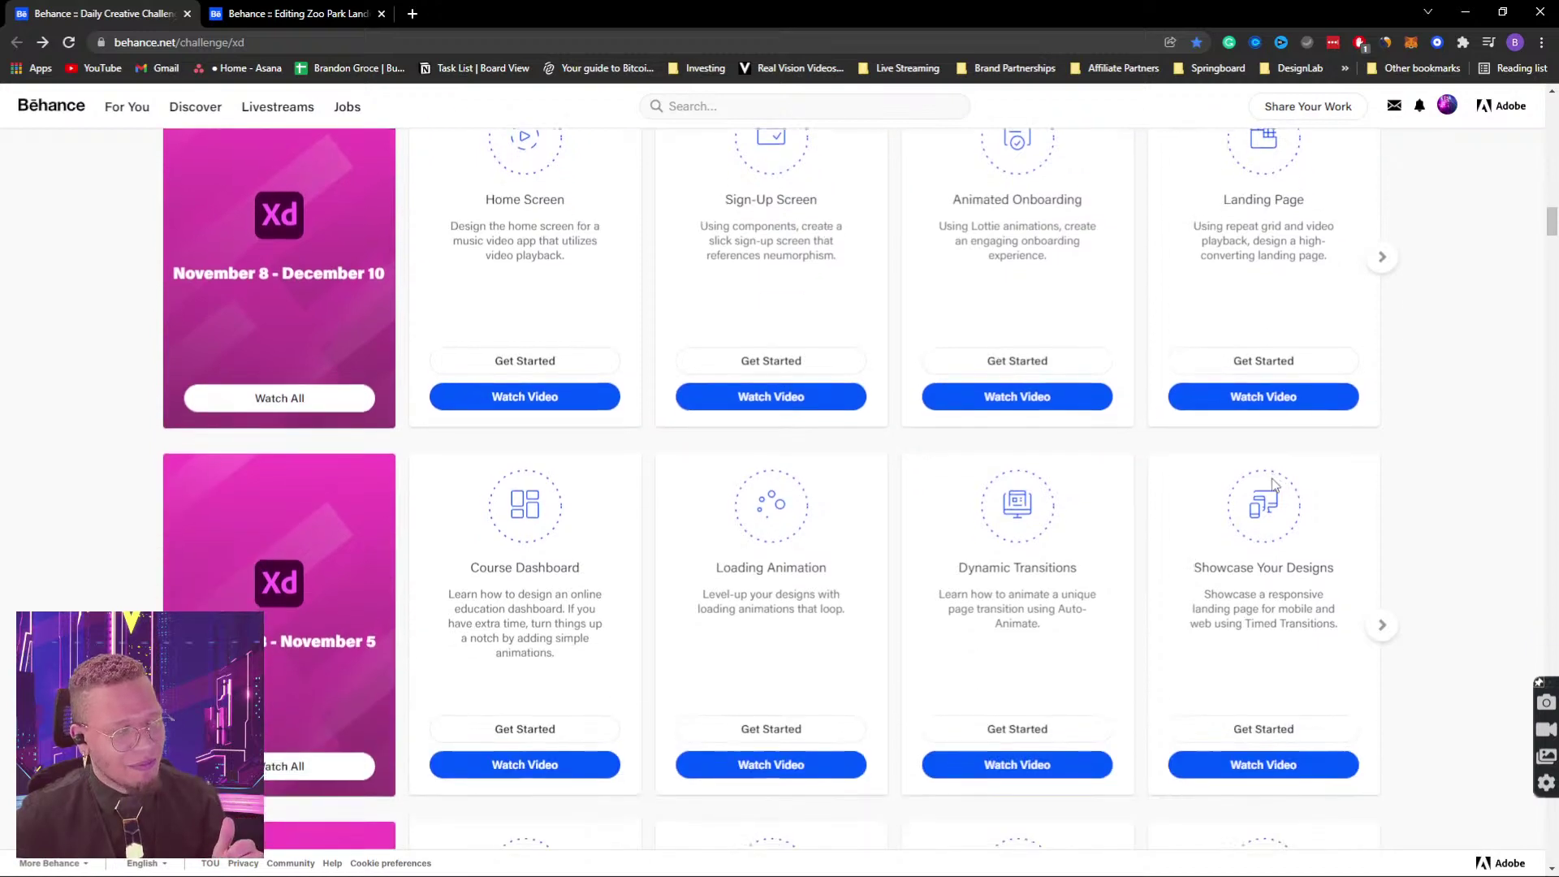
scroll(1273, 485, down, 8)
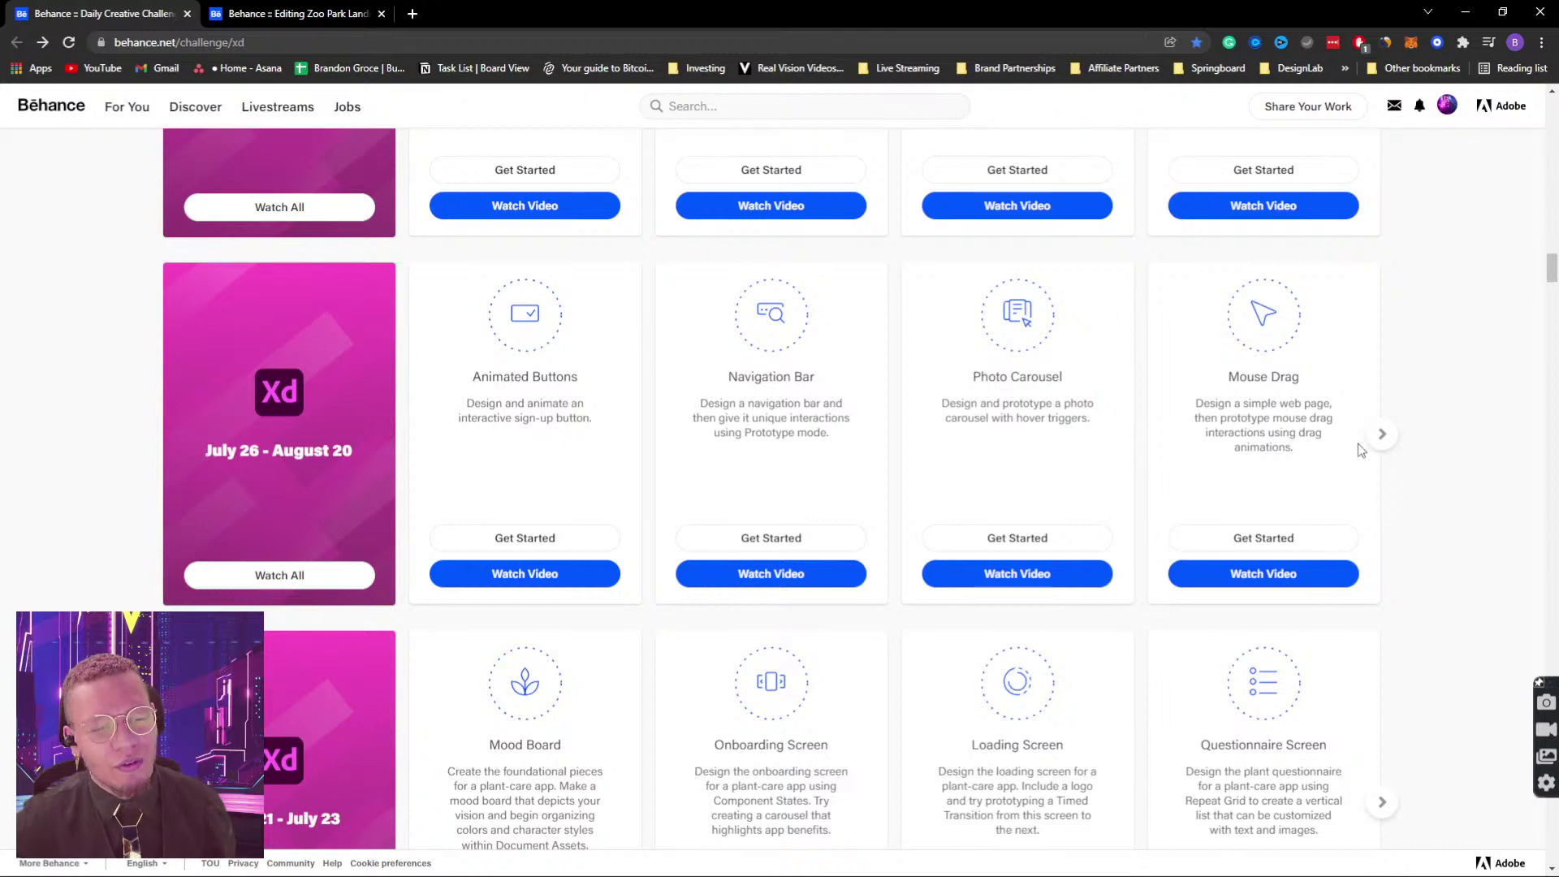
scroll(1444, 487, down, 1)
scroll(1444, 488, down, 16)
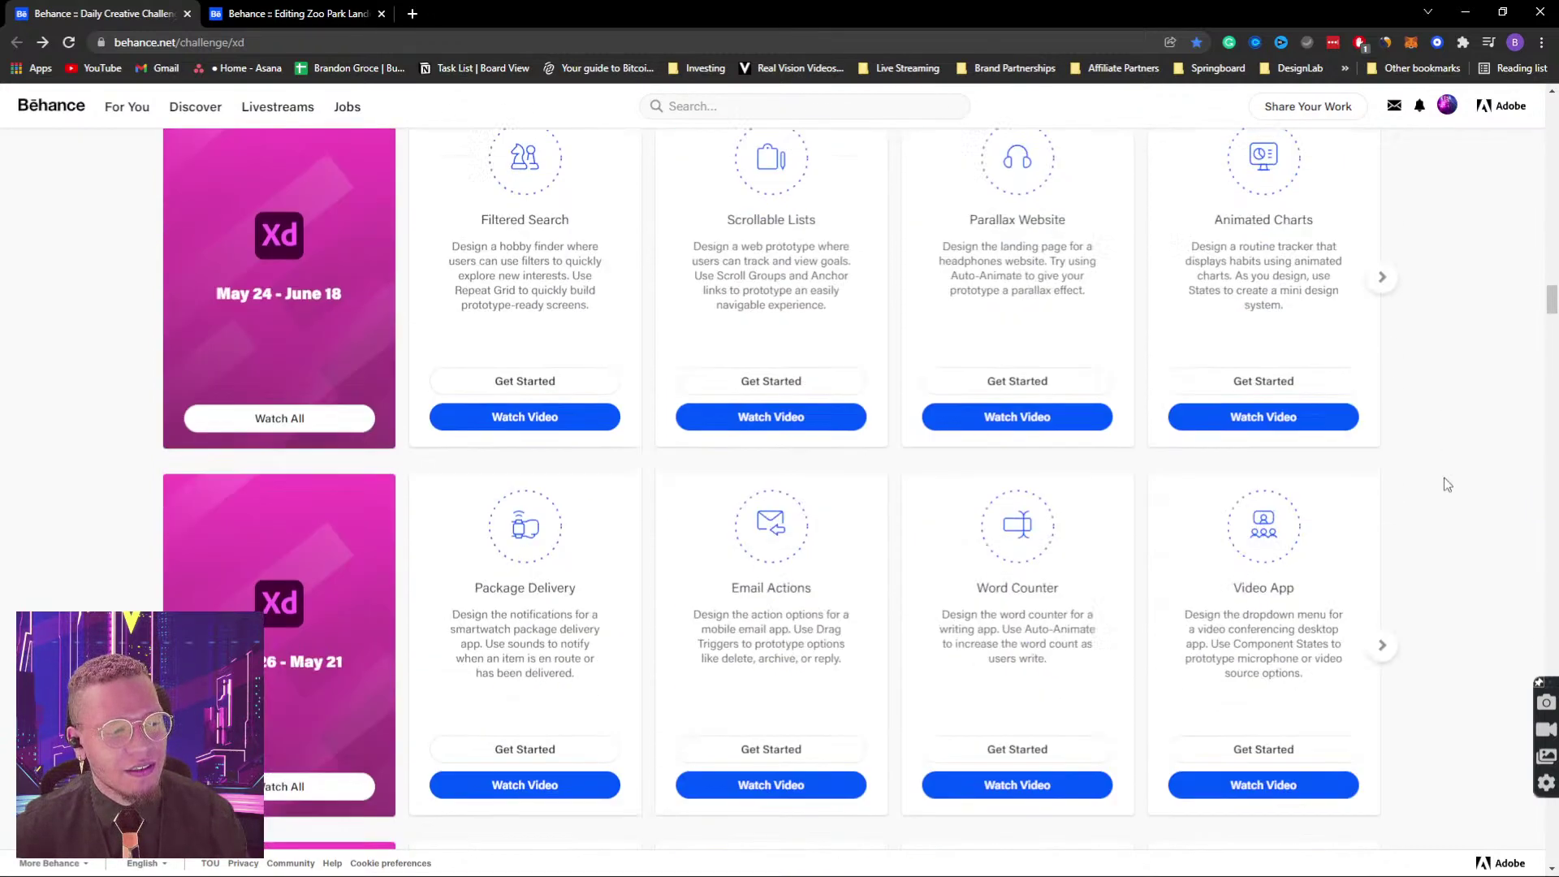
scroll(1443, 488, down, 5)
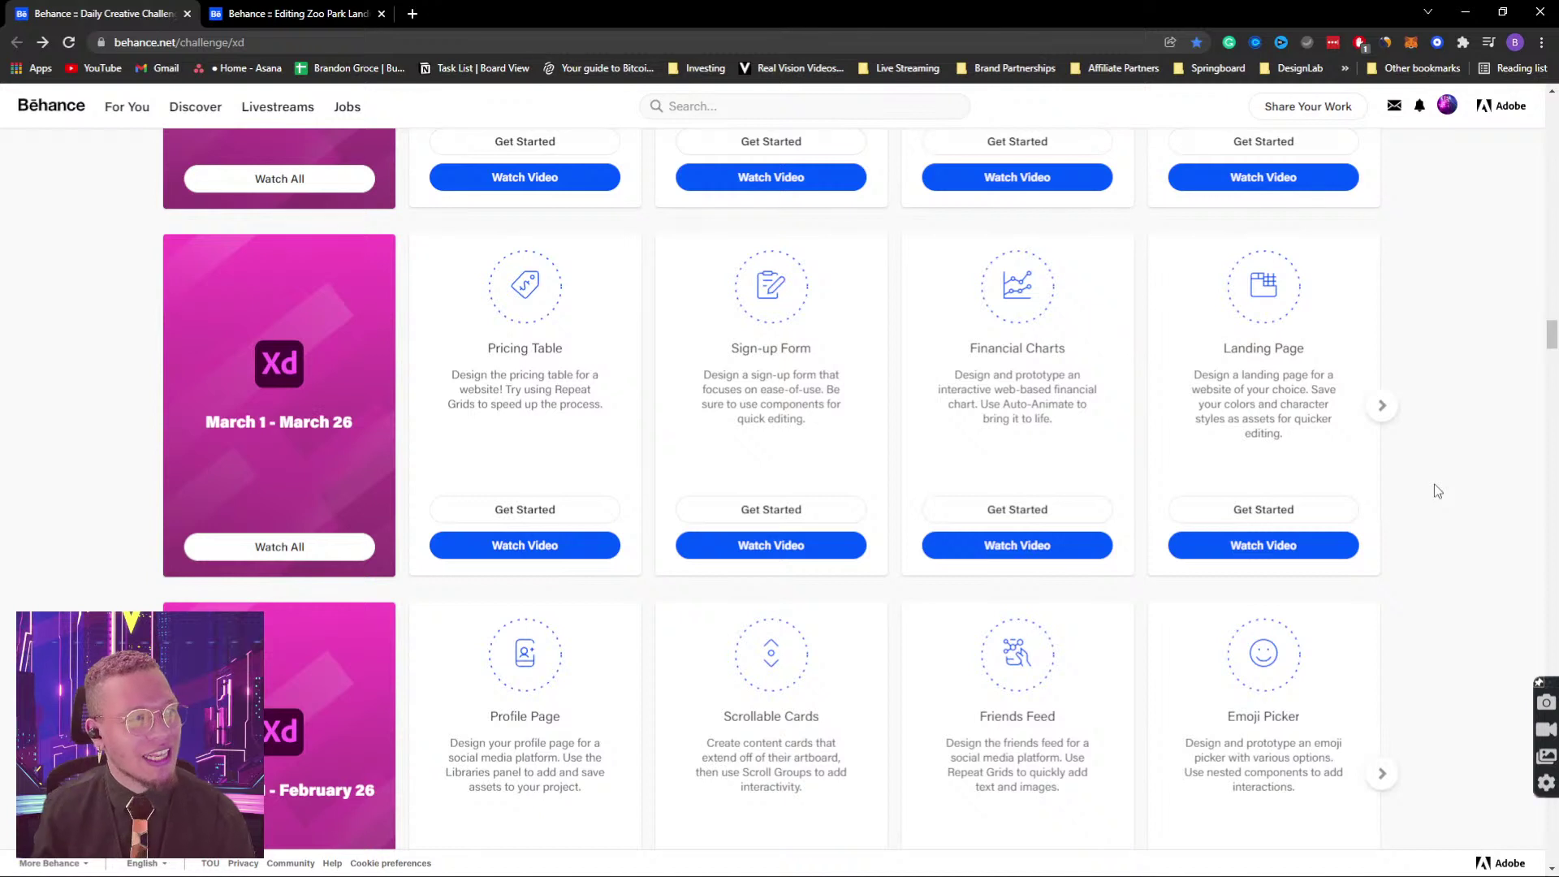
Step: Check the challenge page's web address and browse further back to the January 4 - January 29 challenge series
click(239, 43)
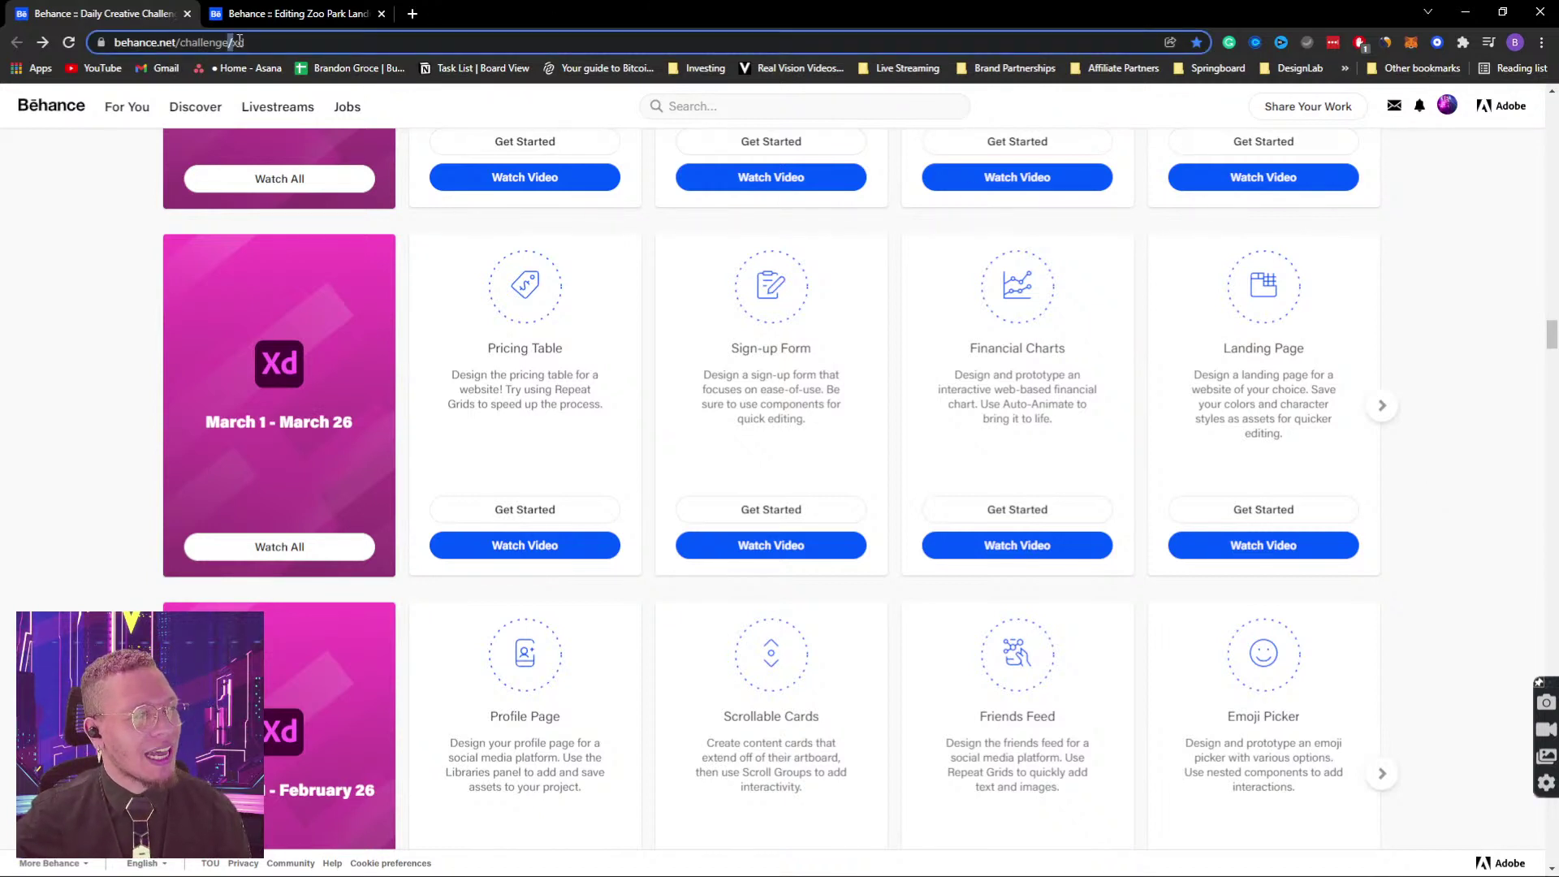
click(303, 46)
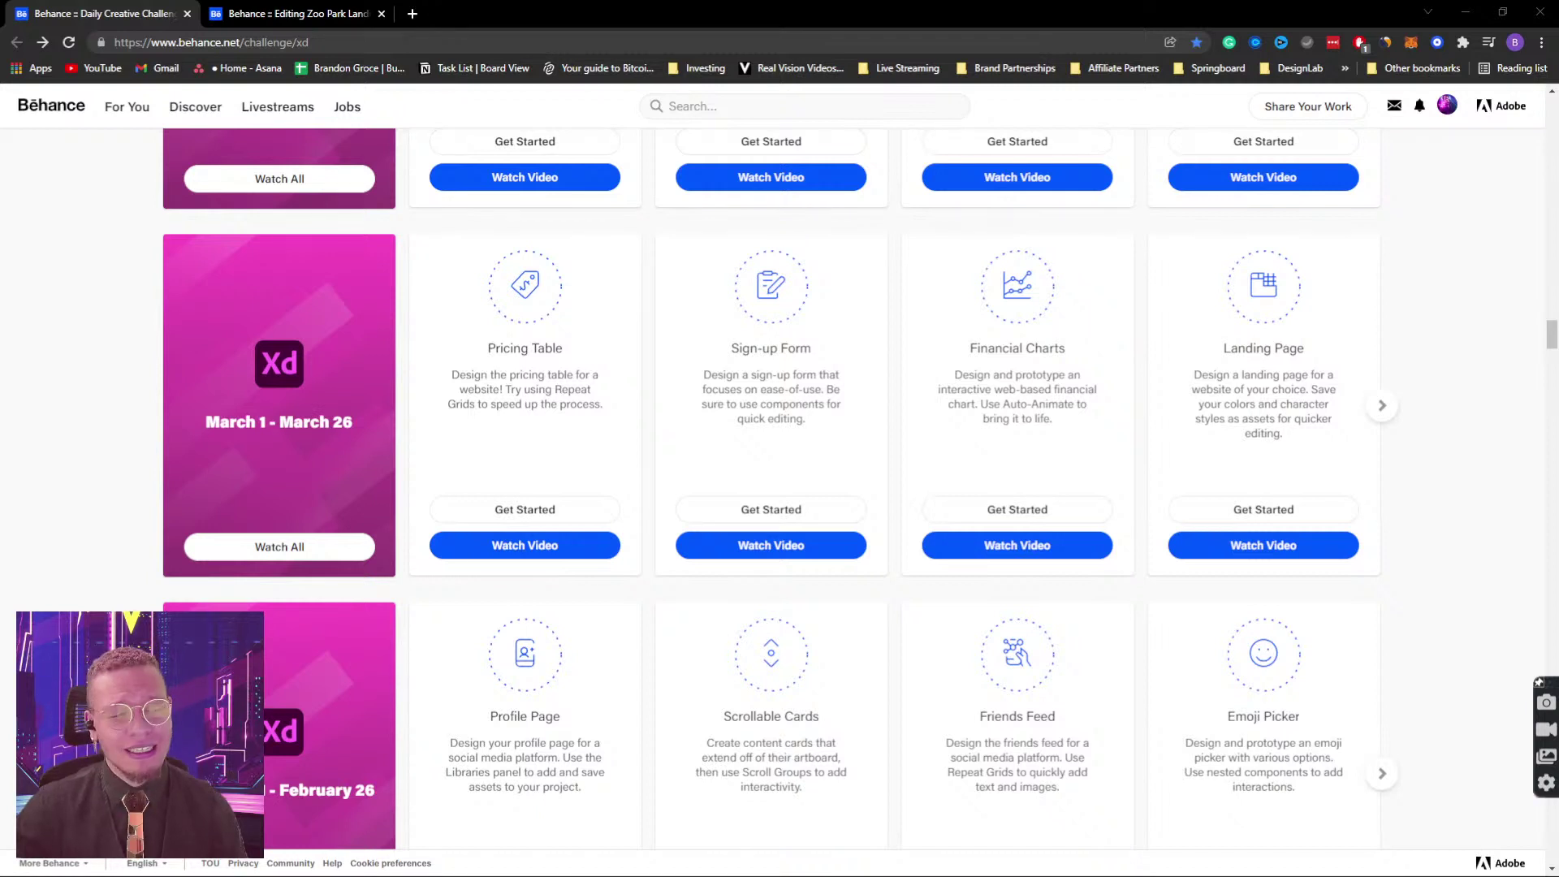
scroll(329, 292, down, 2)
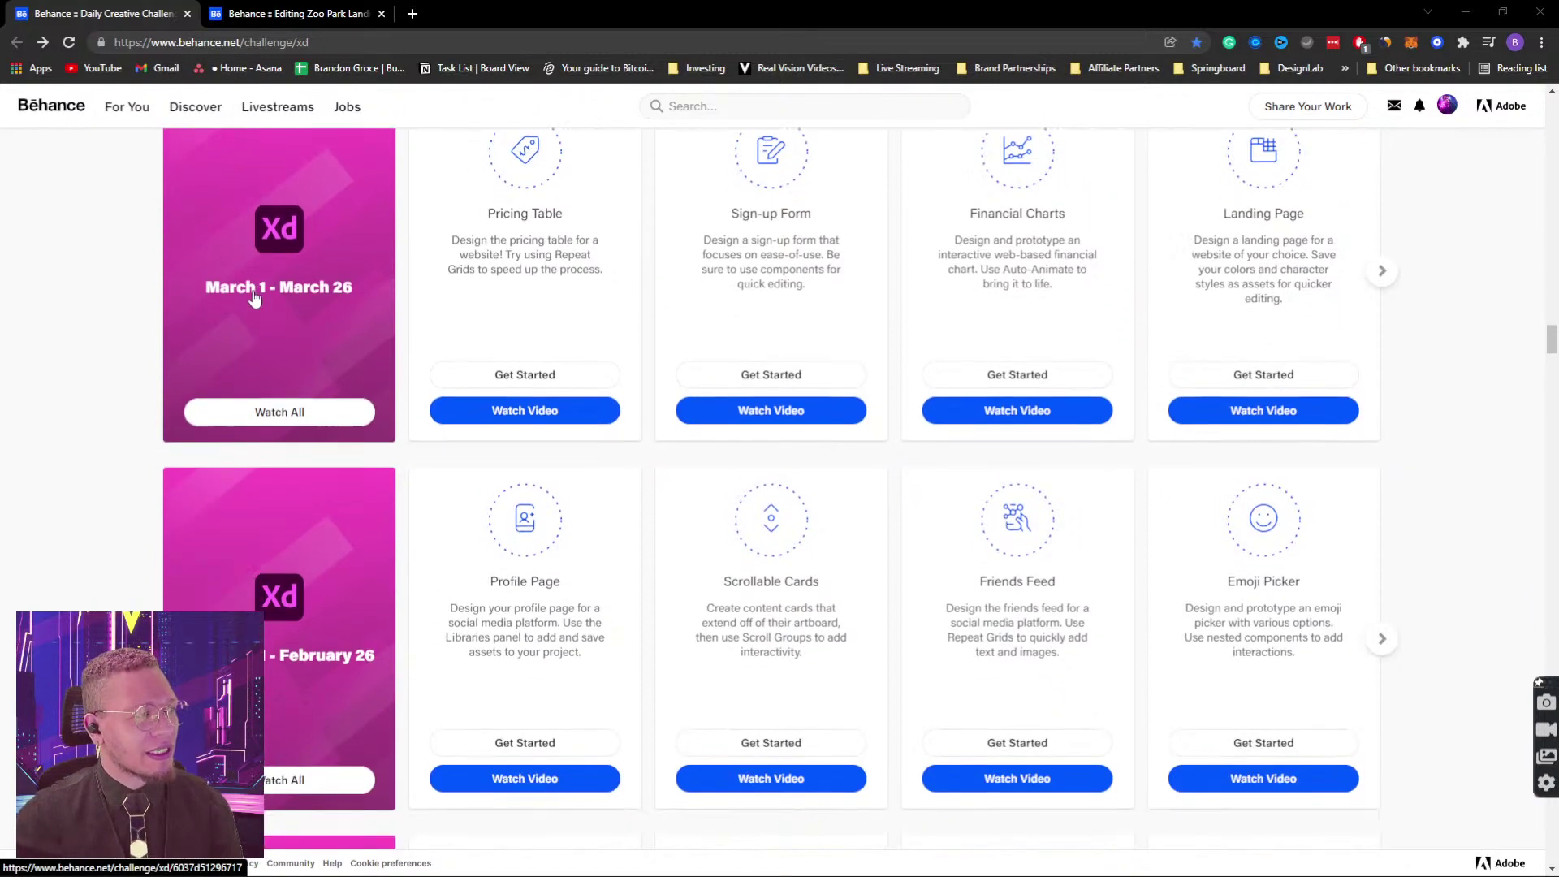
scroll(144, 183, down, 10)
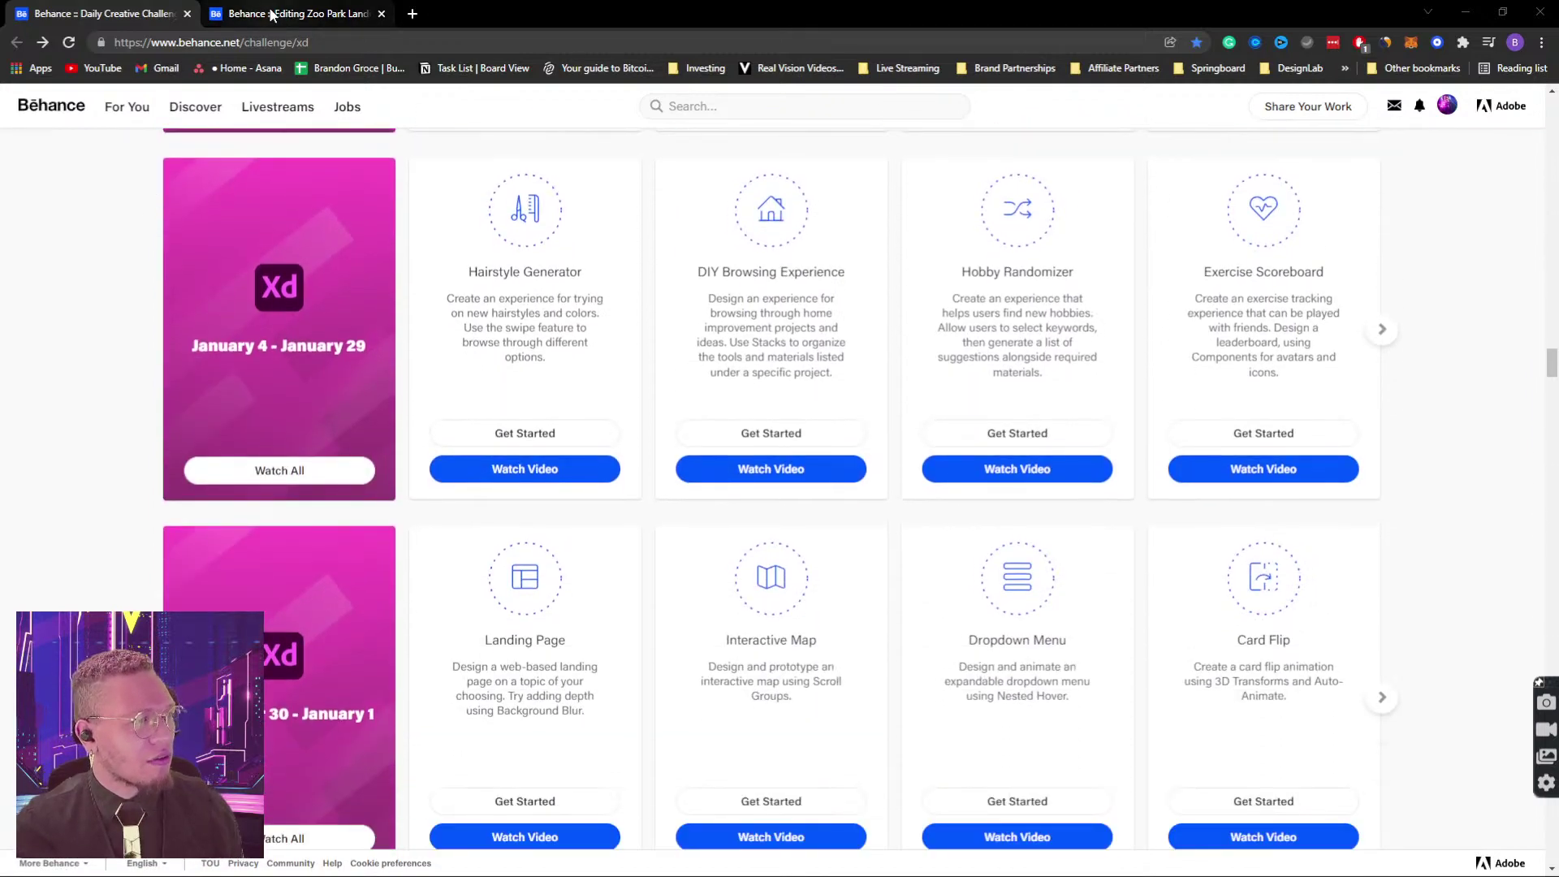
Step: Open the Zoo Park Landing Page project's settings in the Behance editor to examine its project tags
click(272, 14)
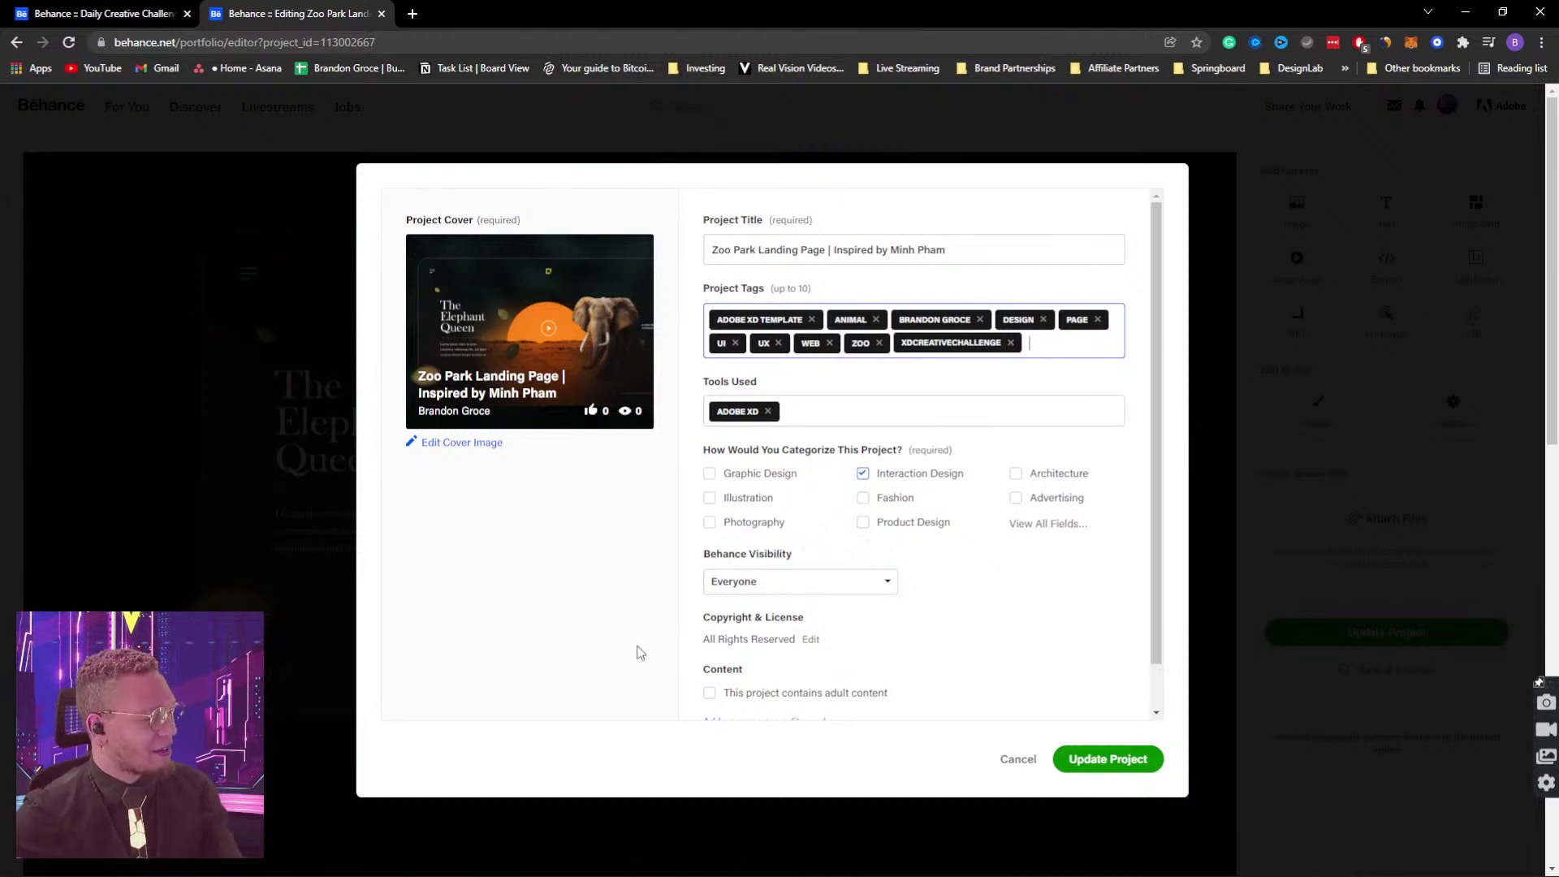
Step: Switch to Adobe XD and look over the day-by-day artboards in the Jan 31st - Feb 11th DCC 2022 document
mouse_move(1095, 814)
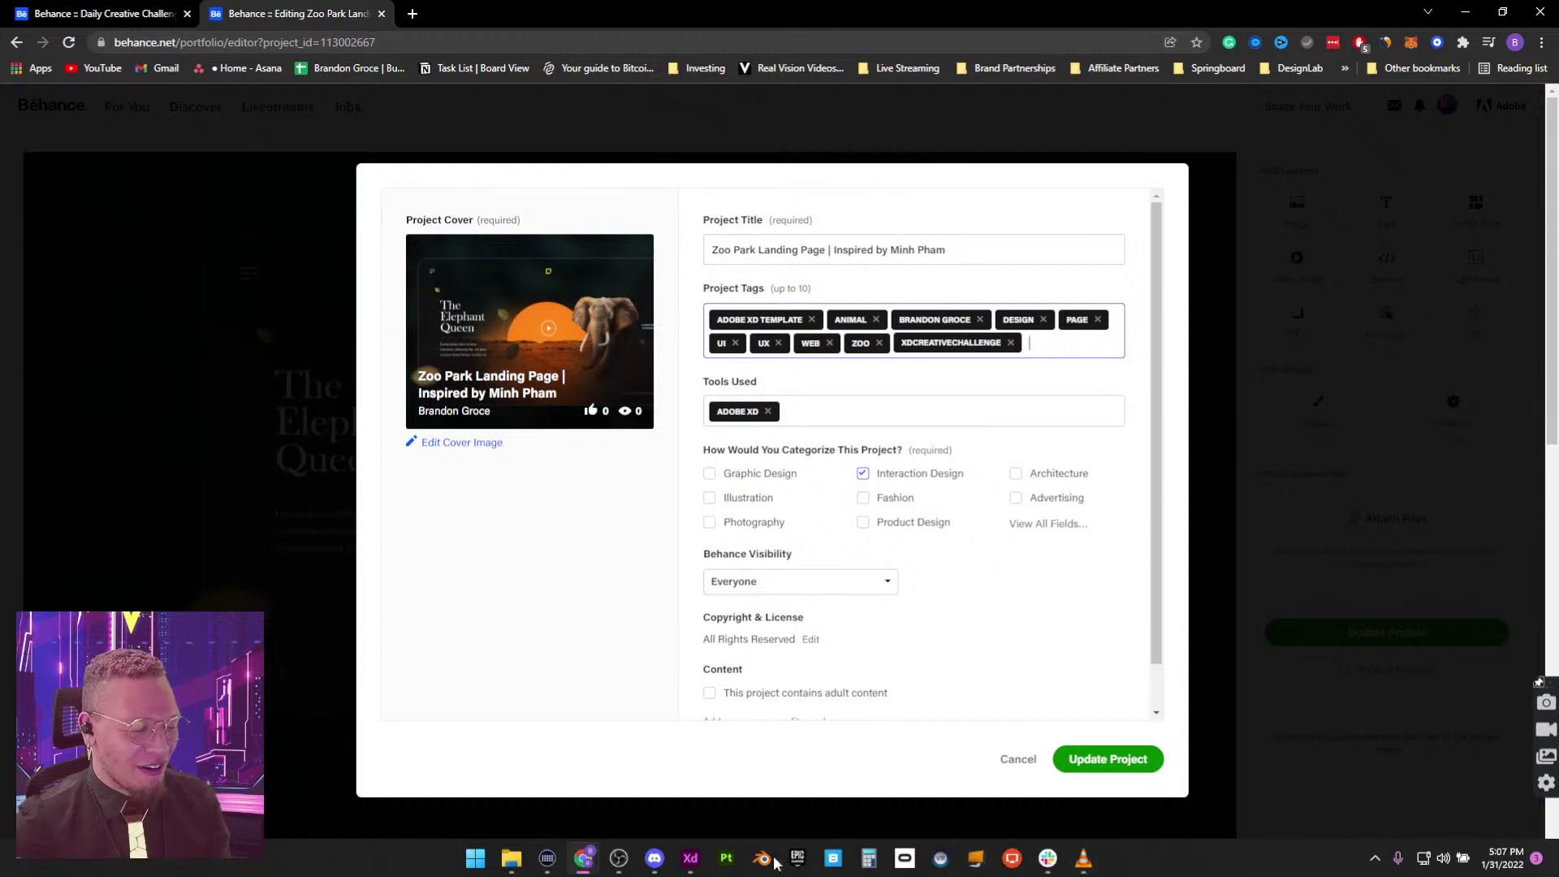
click(691, 858)
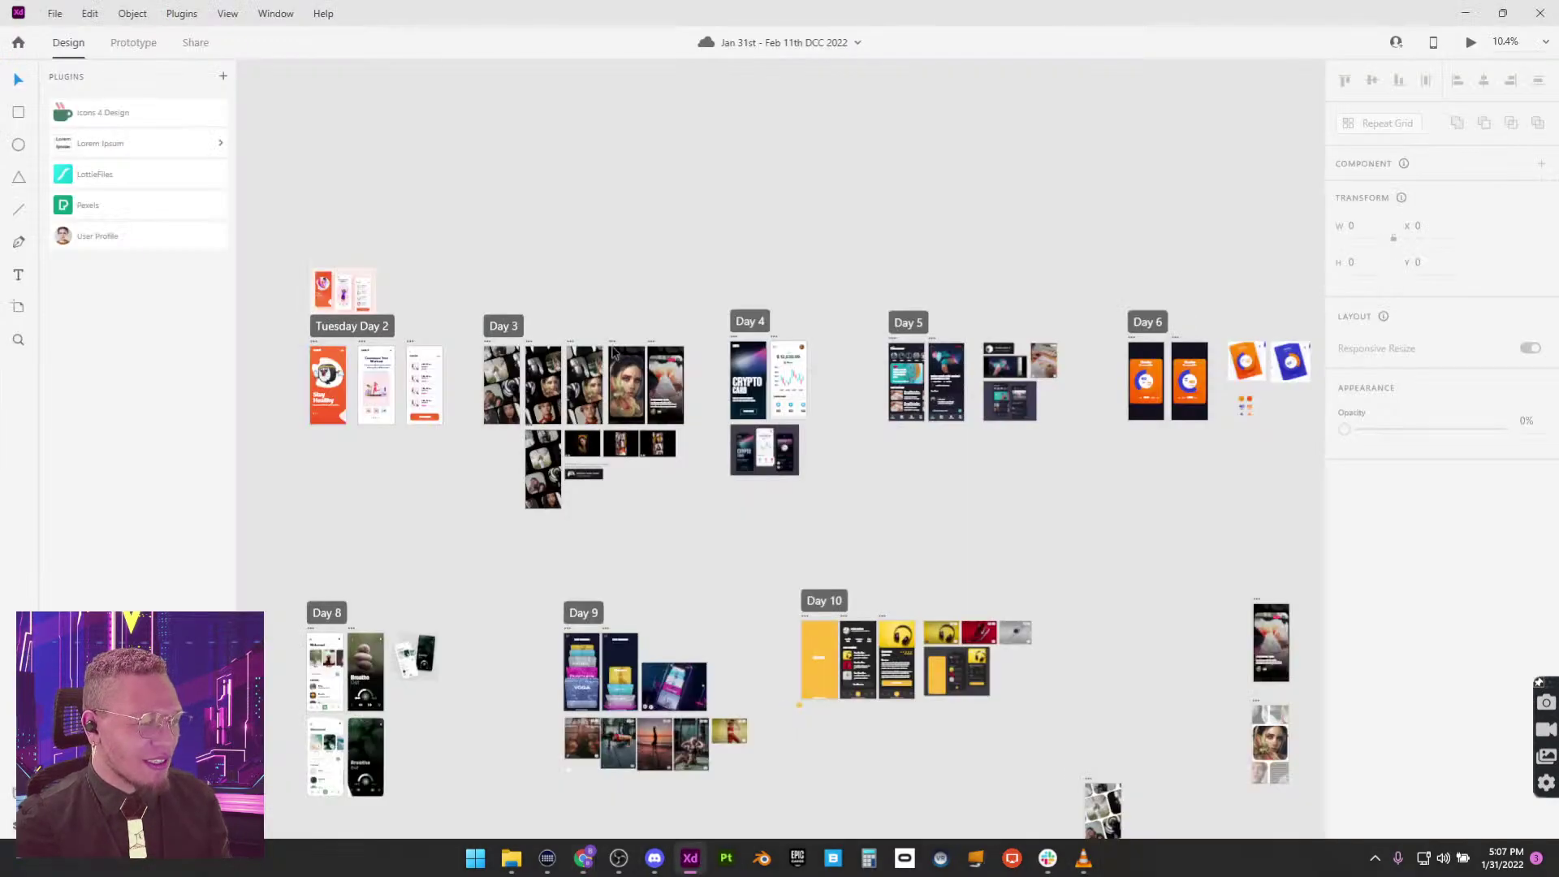
scroll(519, 561, down, 3)
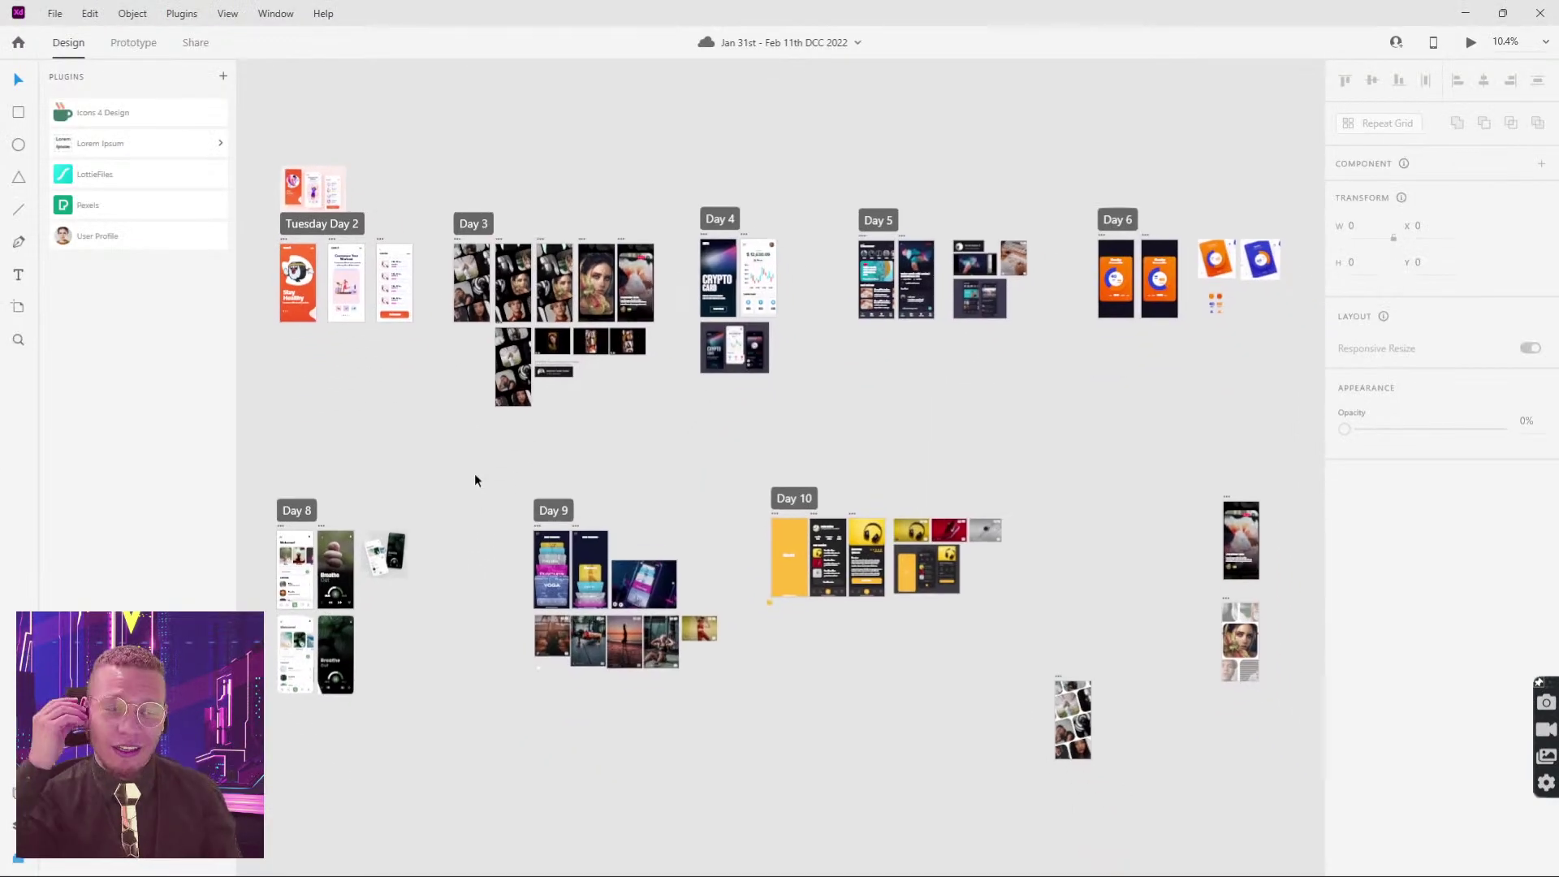
scroll(465, 452, down, 1)
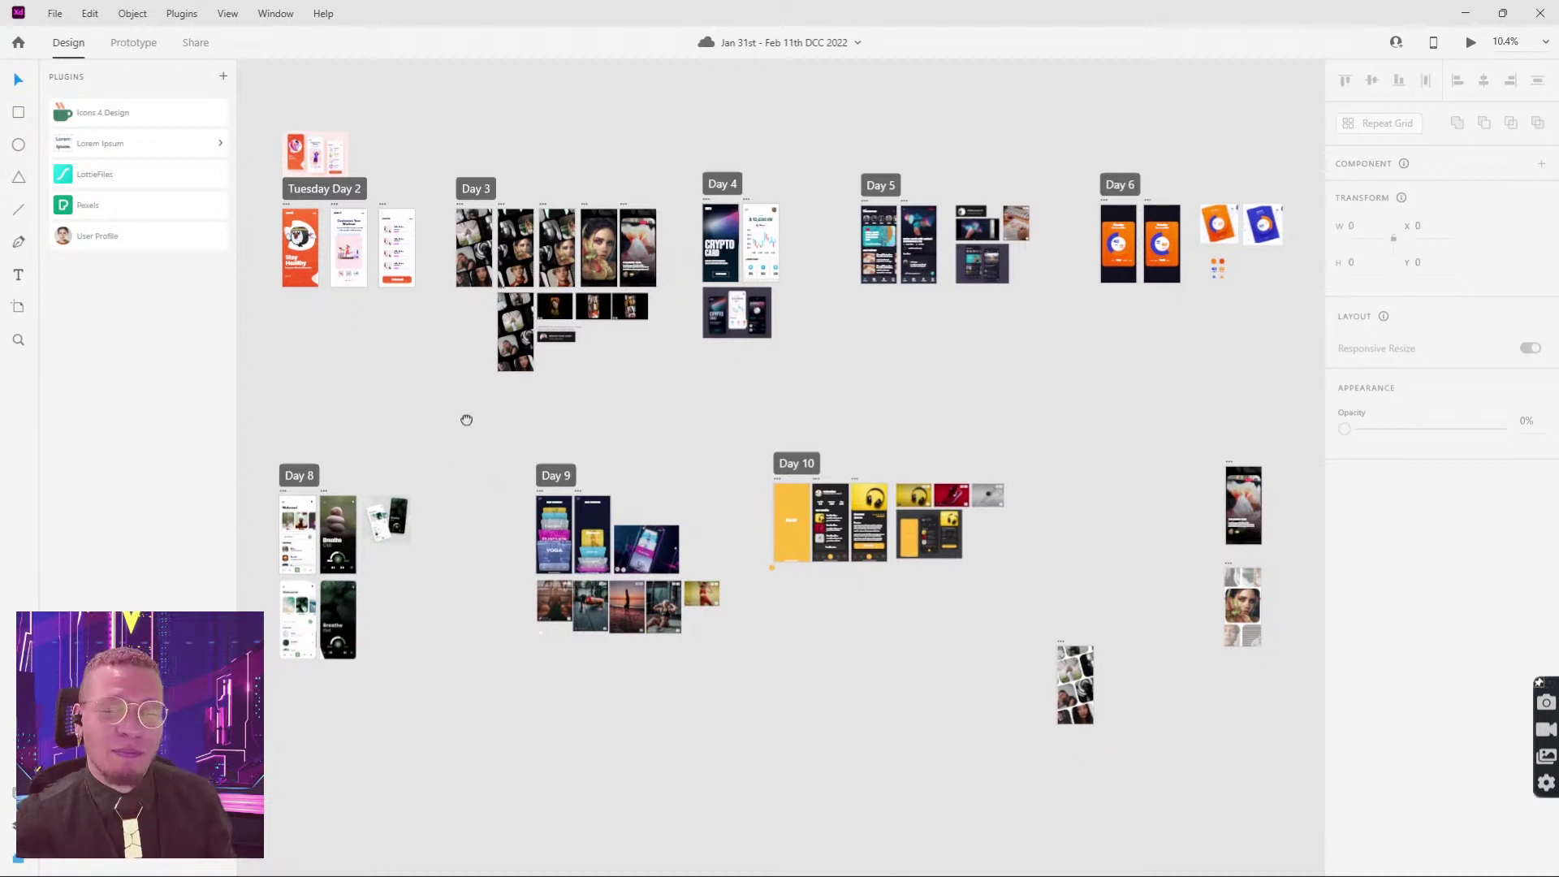
Step: Preview the Tuesday Day 2 BodyFit prototype, going from the Stay Healthy screen through Customize Your Workout to the Exercise list
click(325, 192)
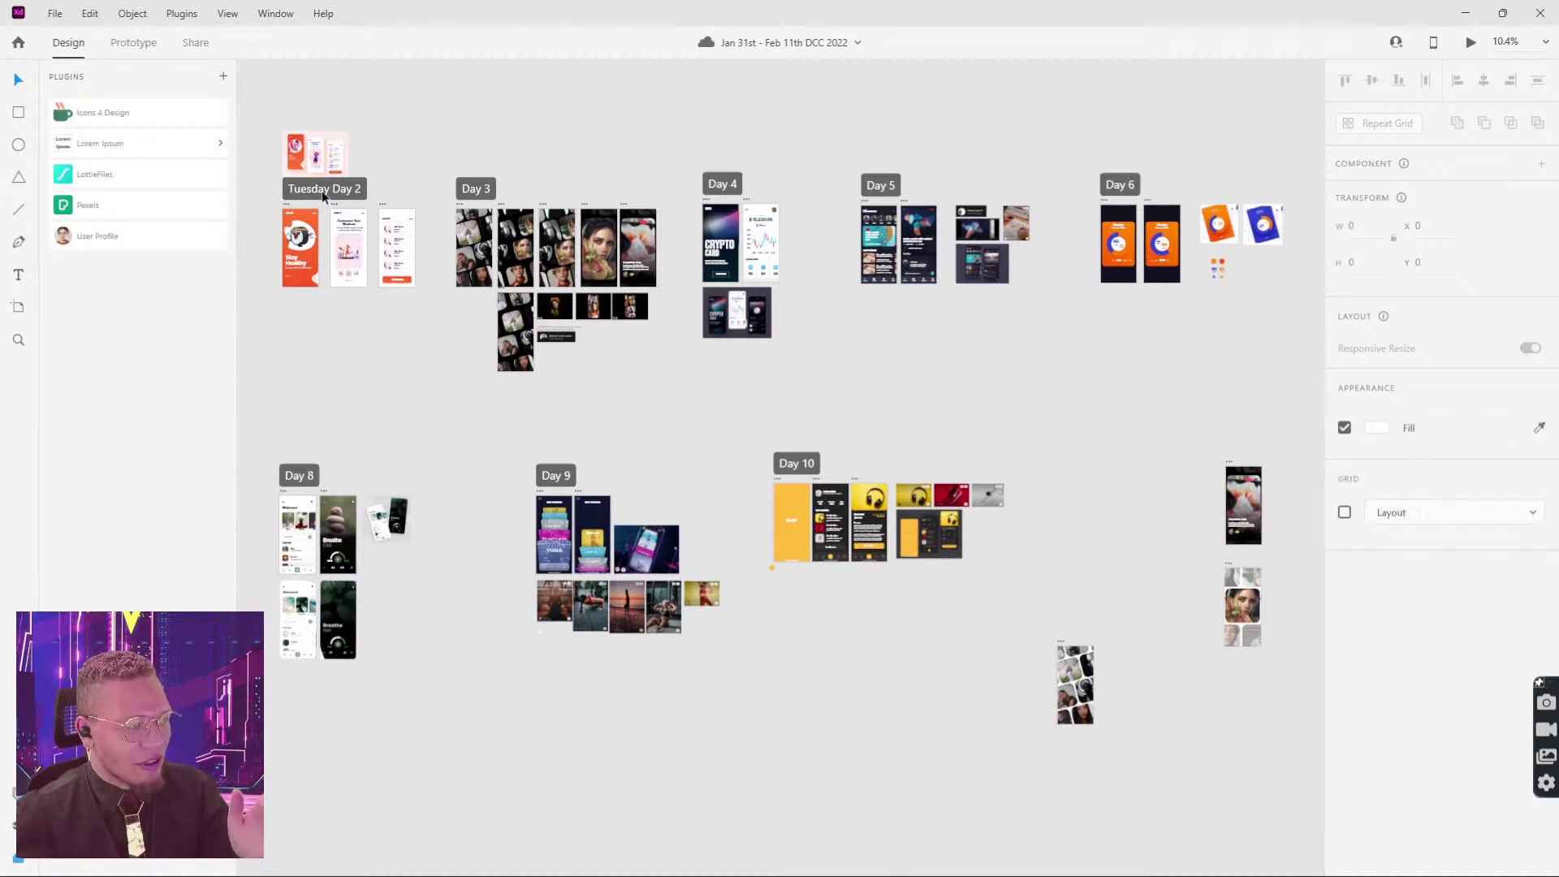
click(1466, 43)
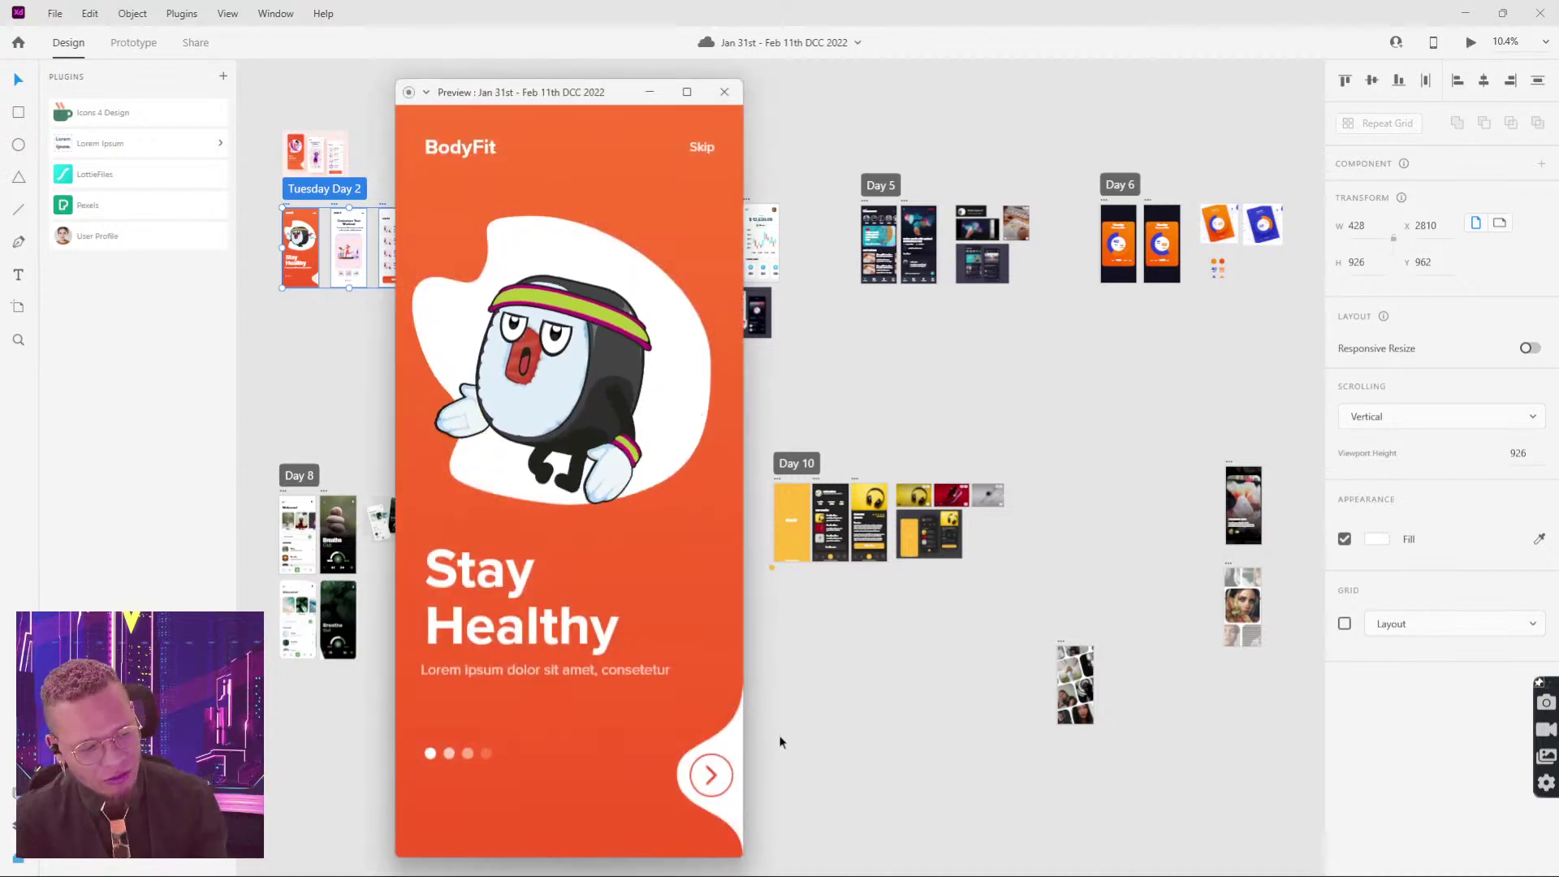
click(713, 775)
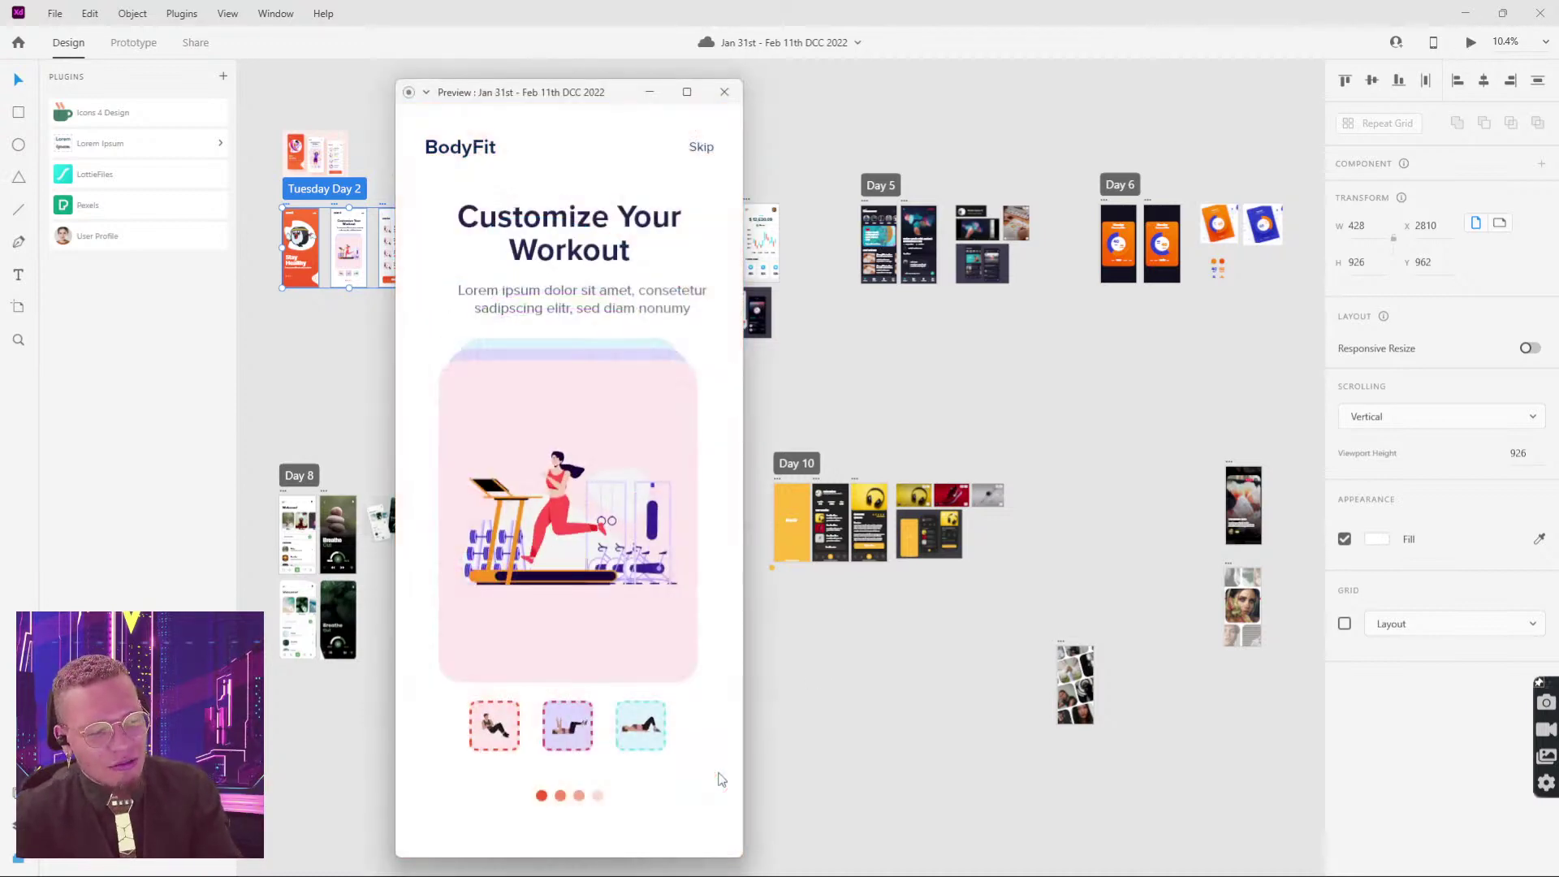
click(703, 145)
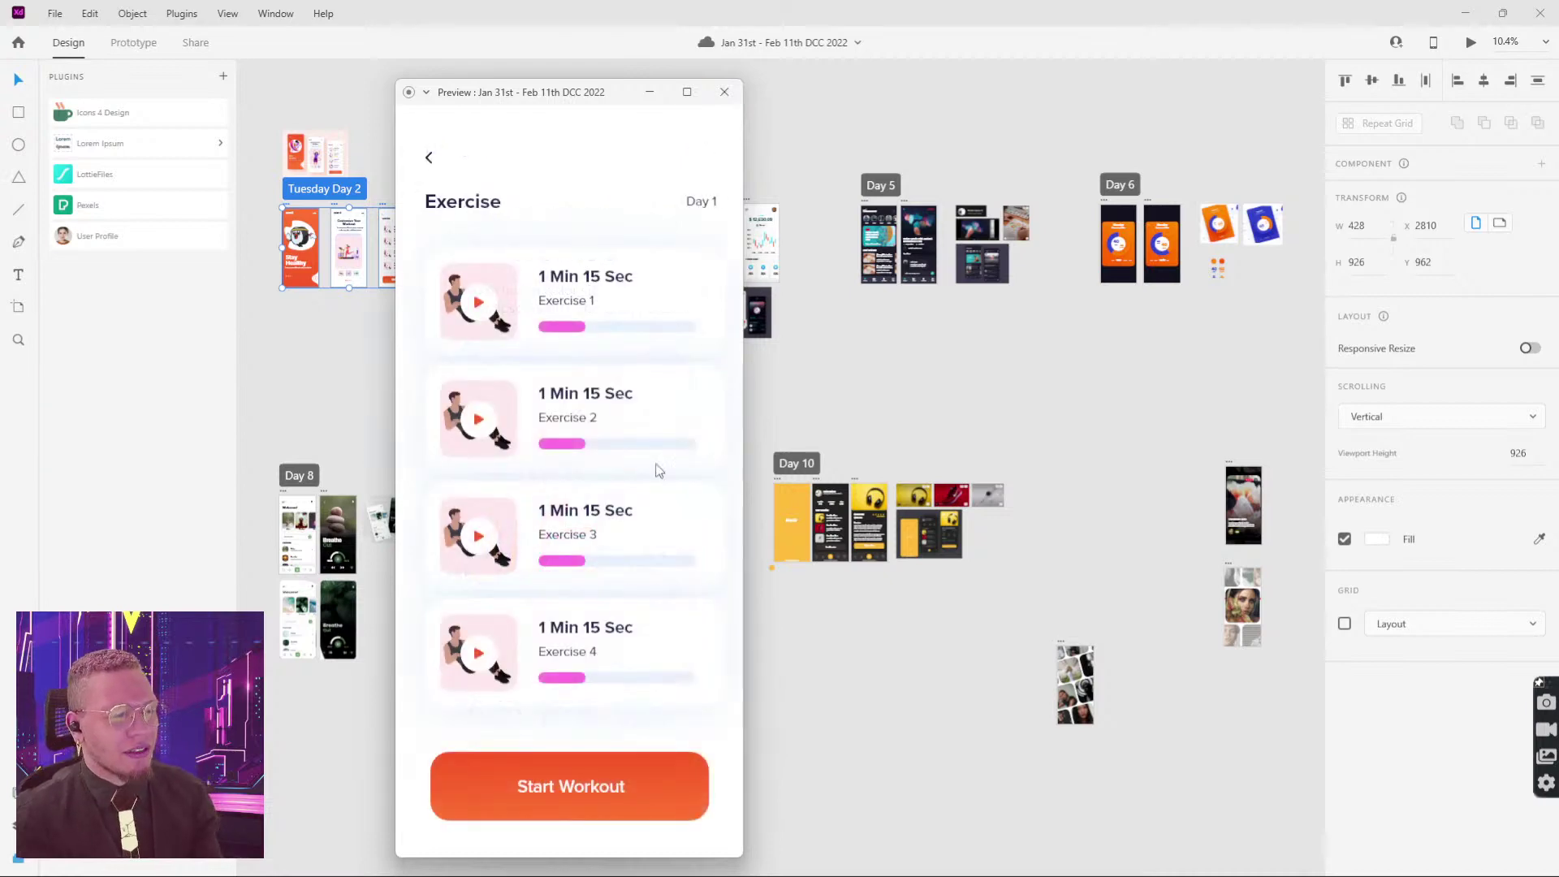
Step: Close the BodyFit preview and preview the Day 6 Gender Engagement Rate prototype, trying out its time period selector
click(721, 96)
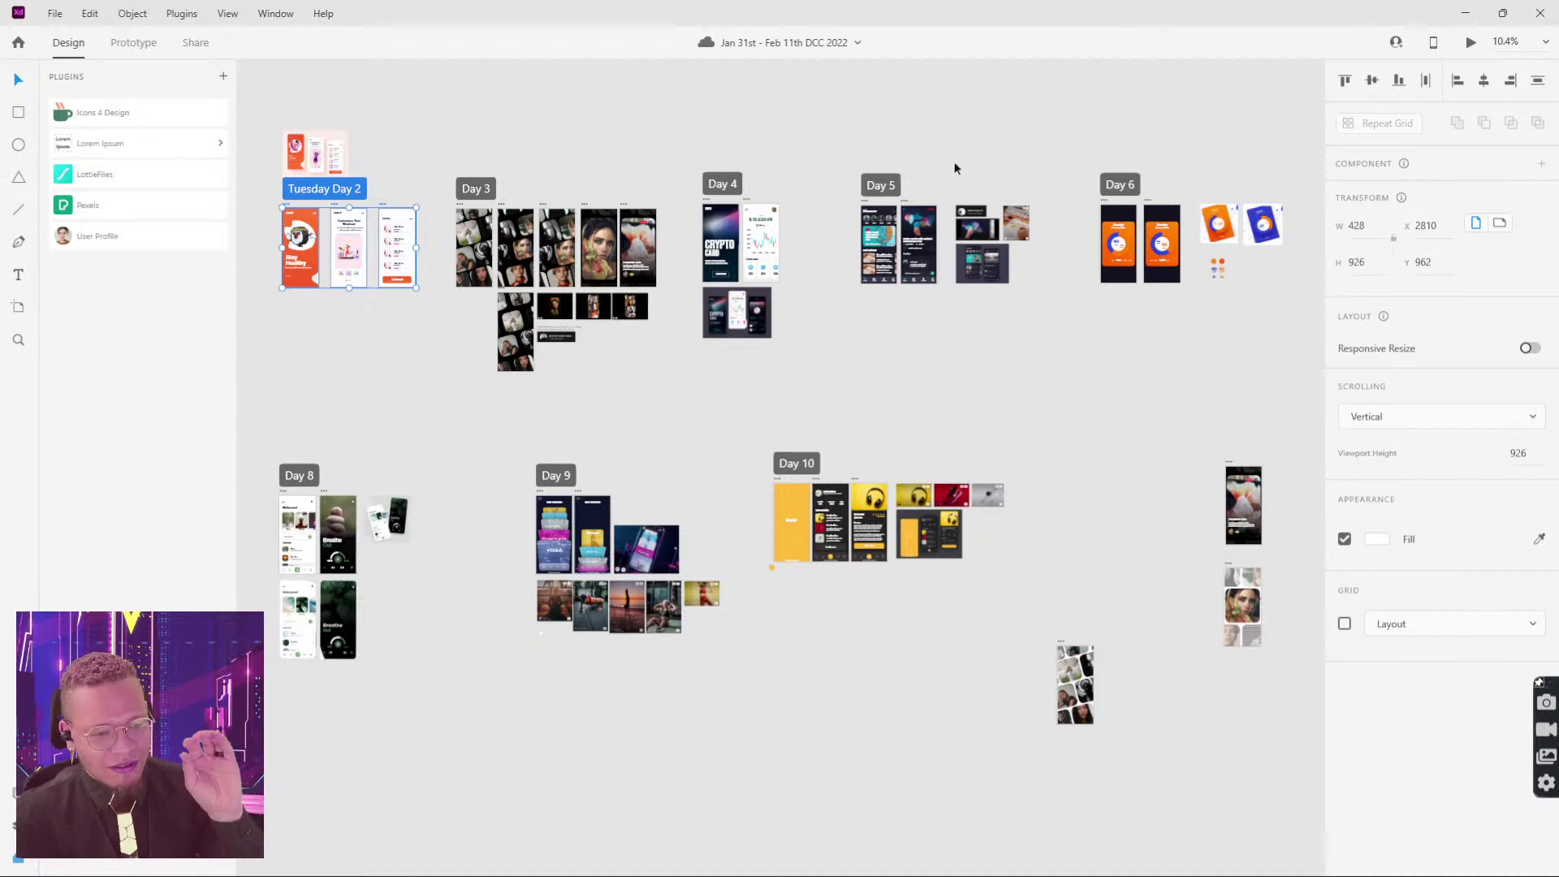
click(1113, 185)
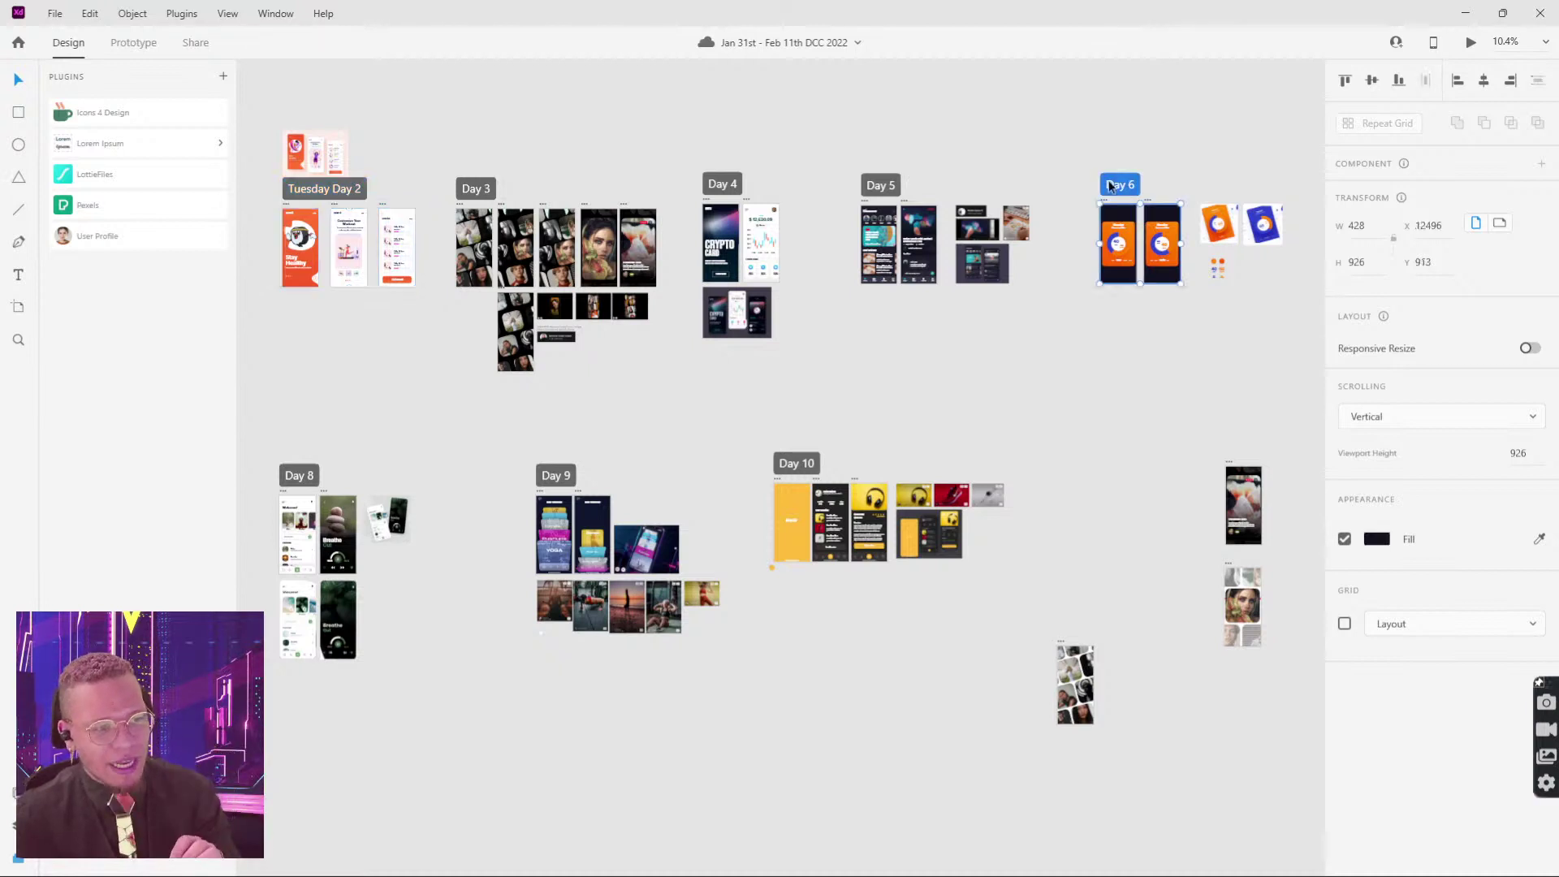
click(1471, 42)
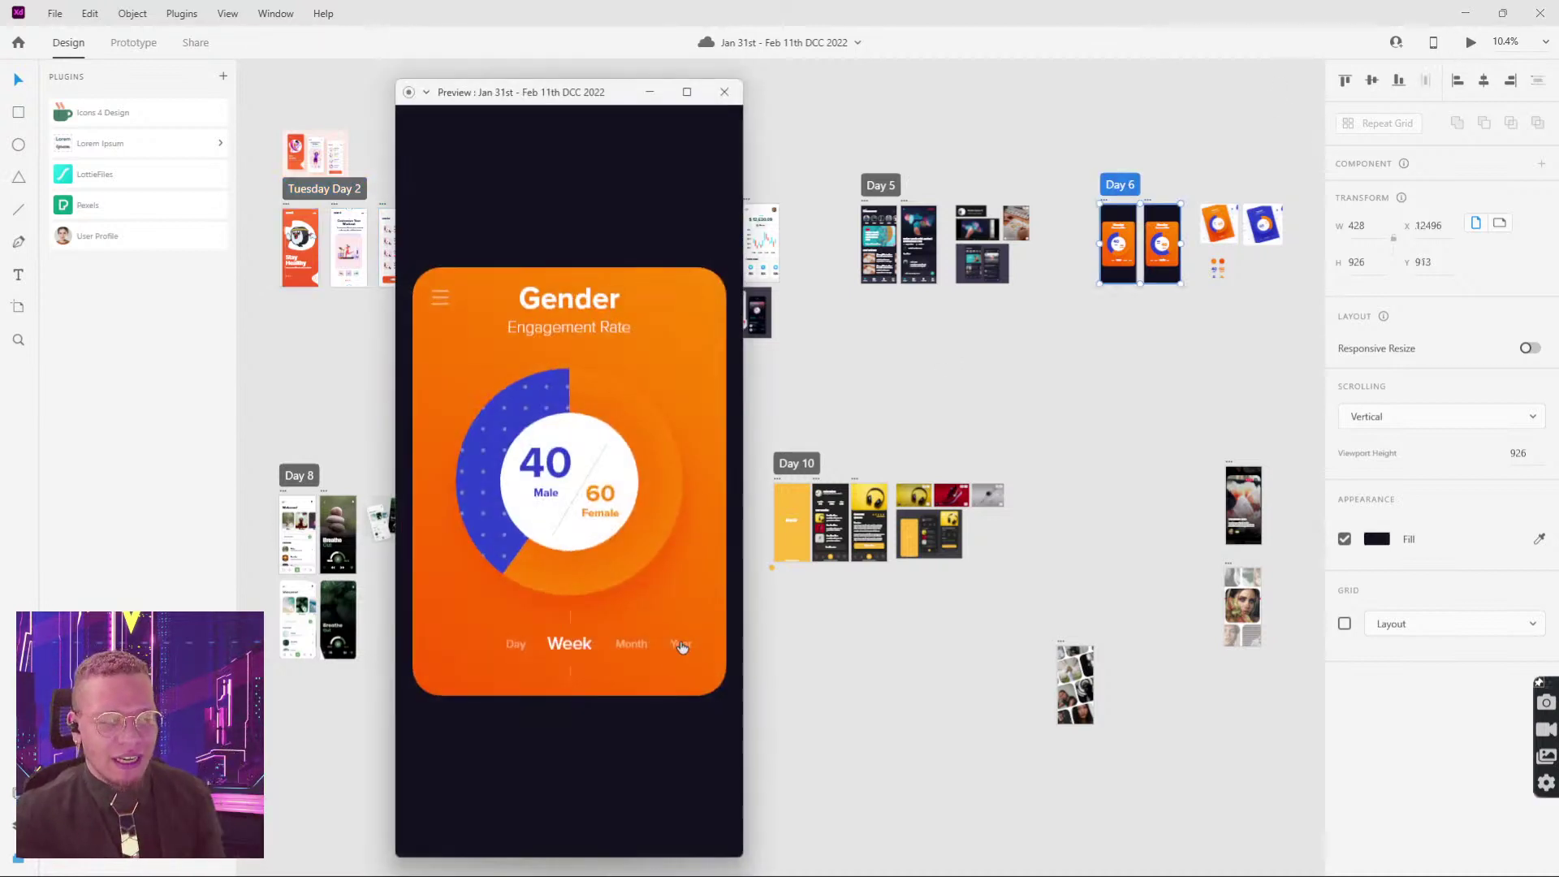
click(557, 662)
mouse_move(538, 663)
mouse_down()
mouse_move(666, 640)
mouse_move(544, 652)
mouse_up()
drag(544, 652, 676, 646)
click(724, 91)
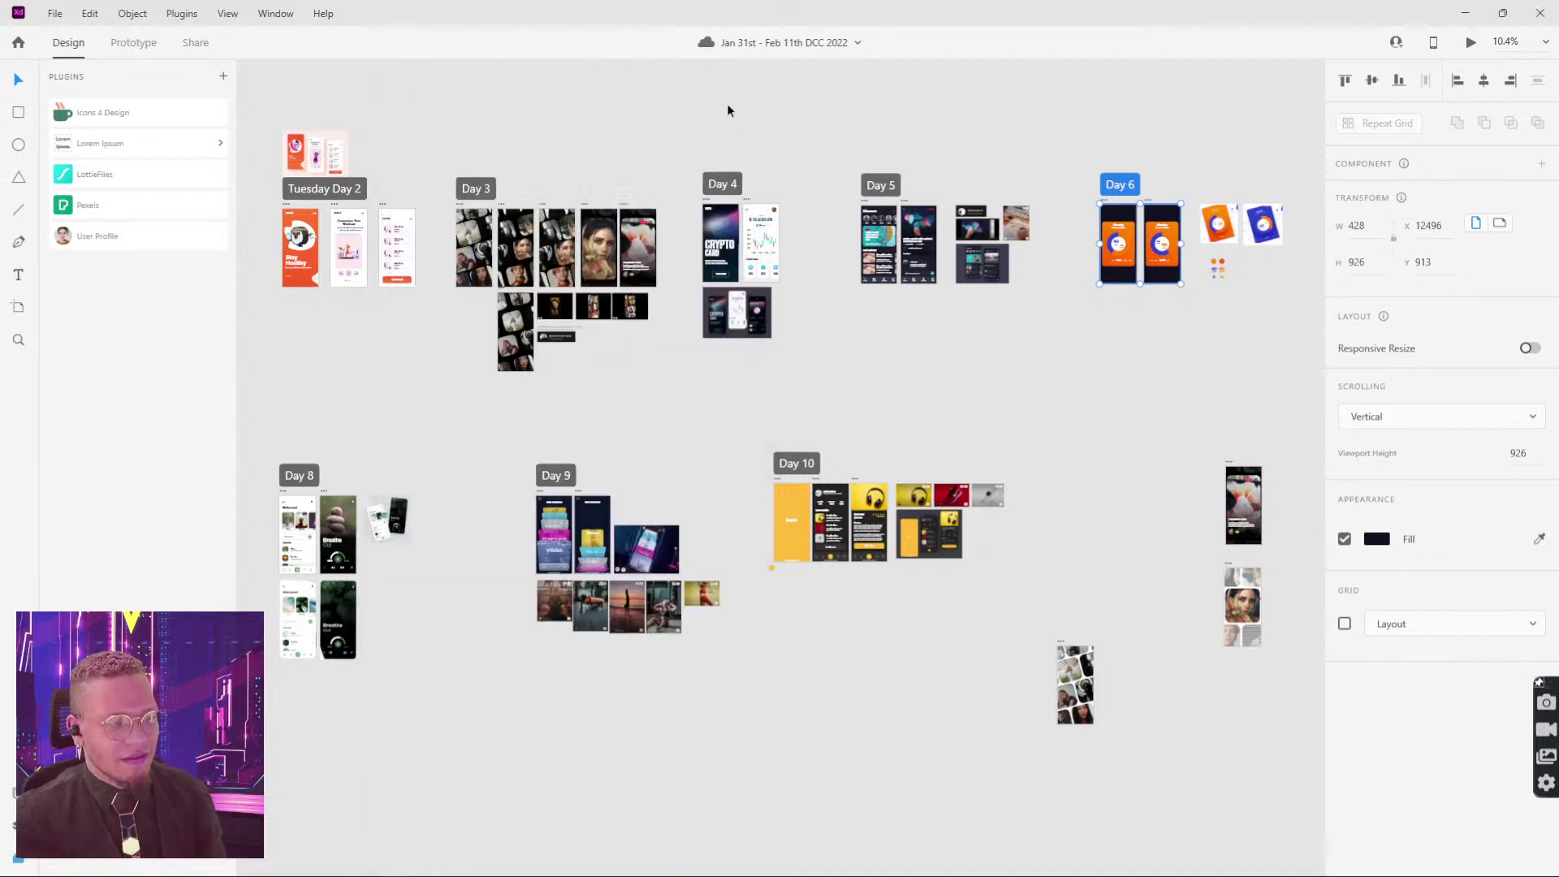
Step: Preview the Day 9 Choose Your Workout prototype with its stacked workout cards, and close the preview
click(557, 476)
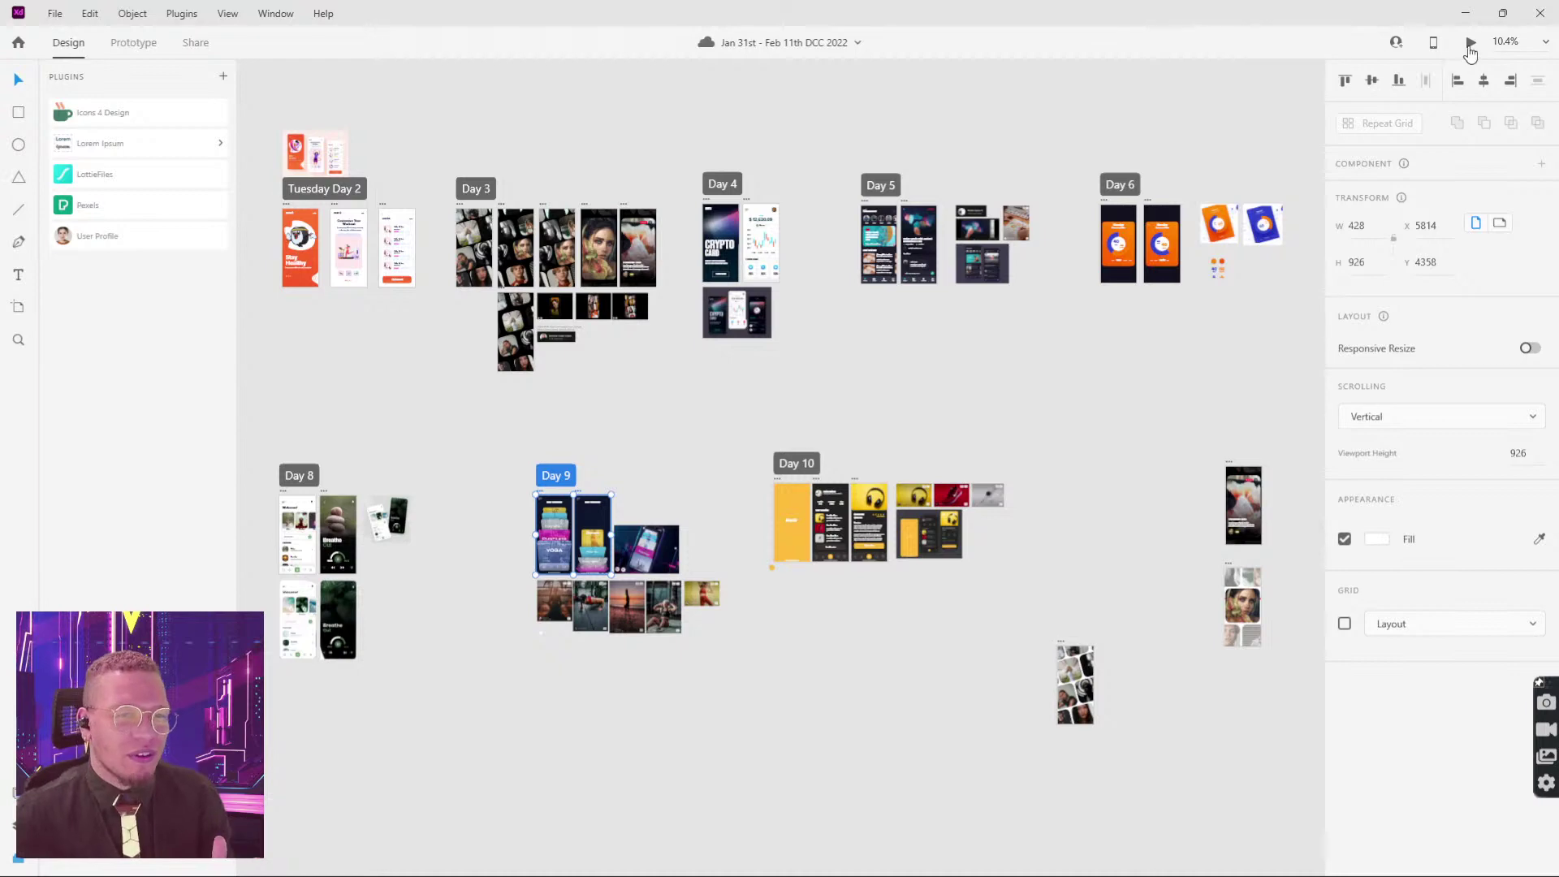
click(1470, 43)
drag(617, 103, 730, 69)
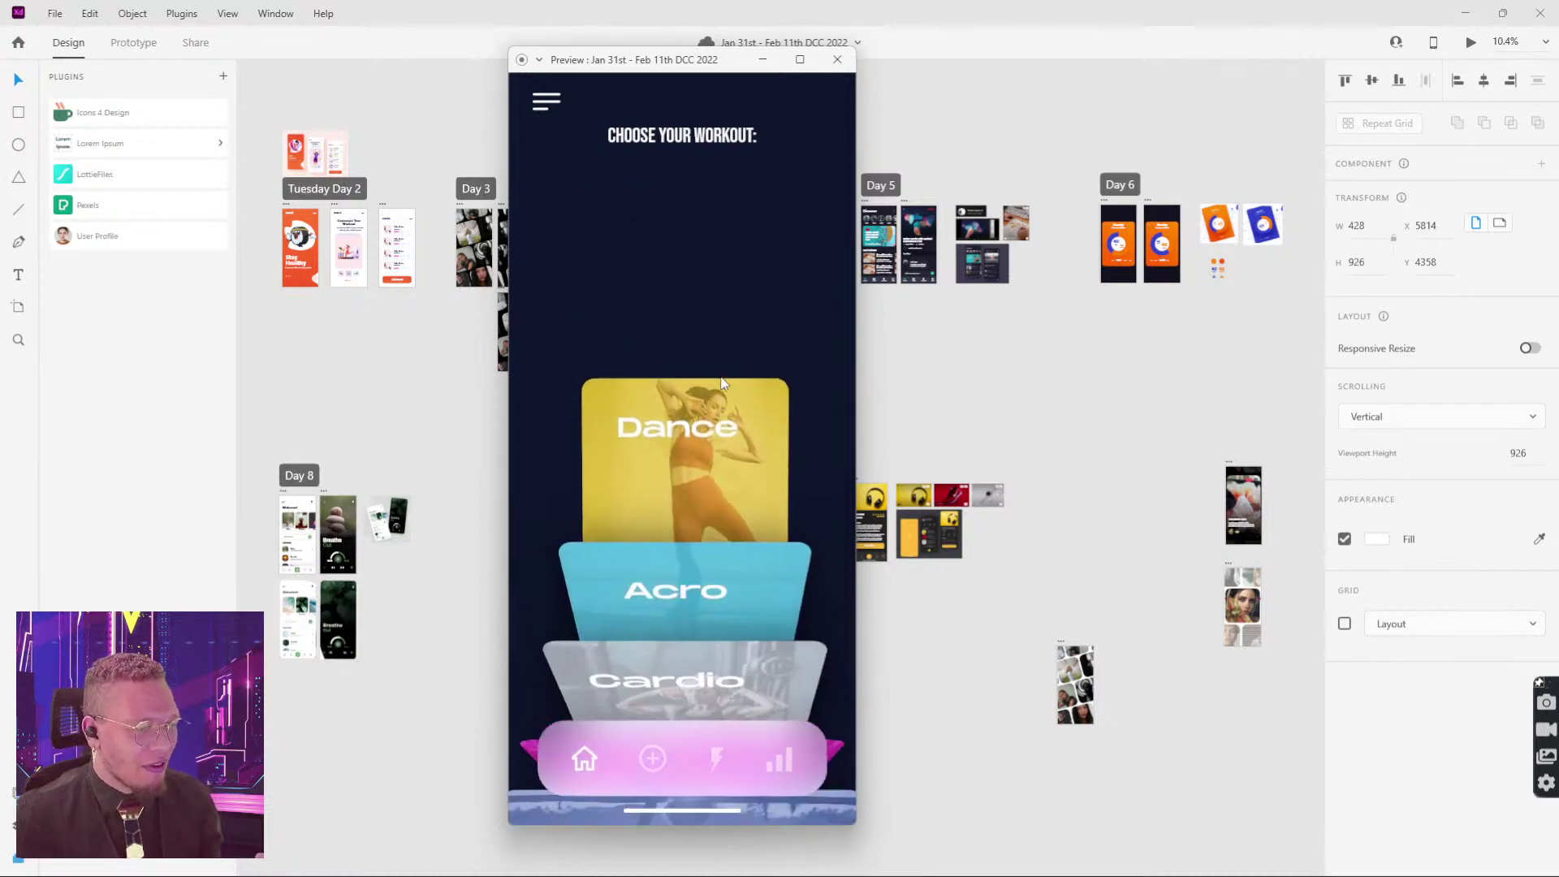
click(838, 61)
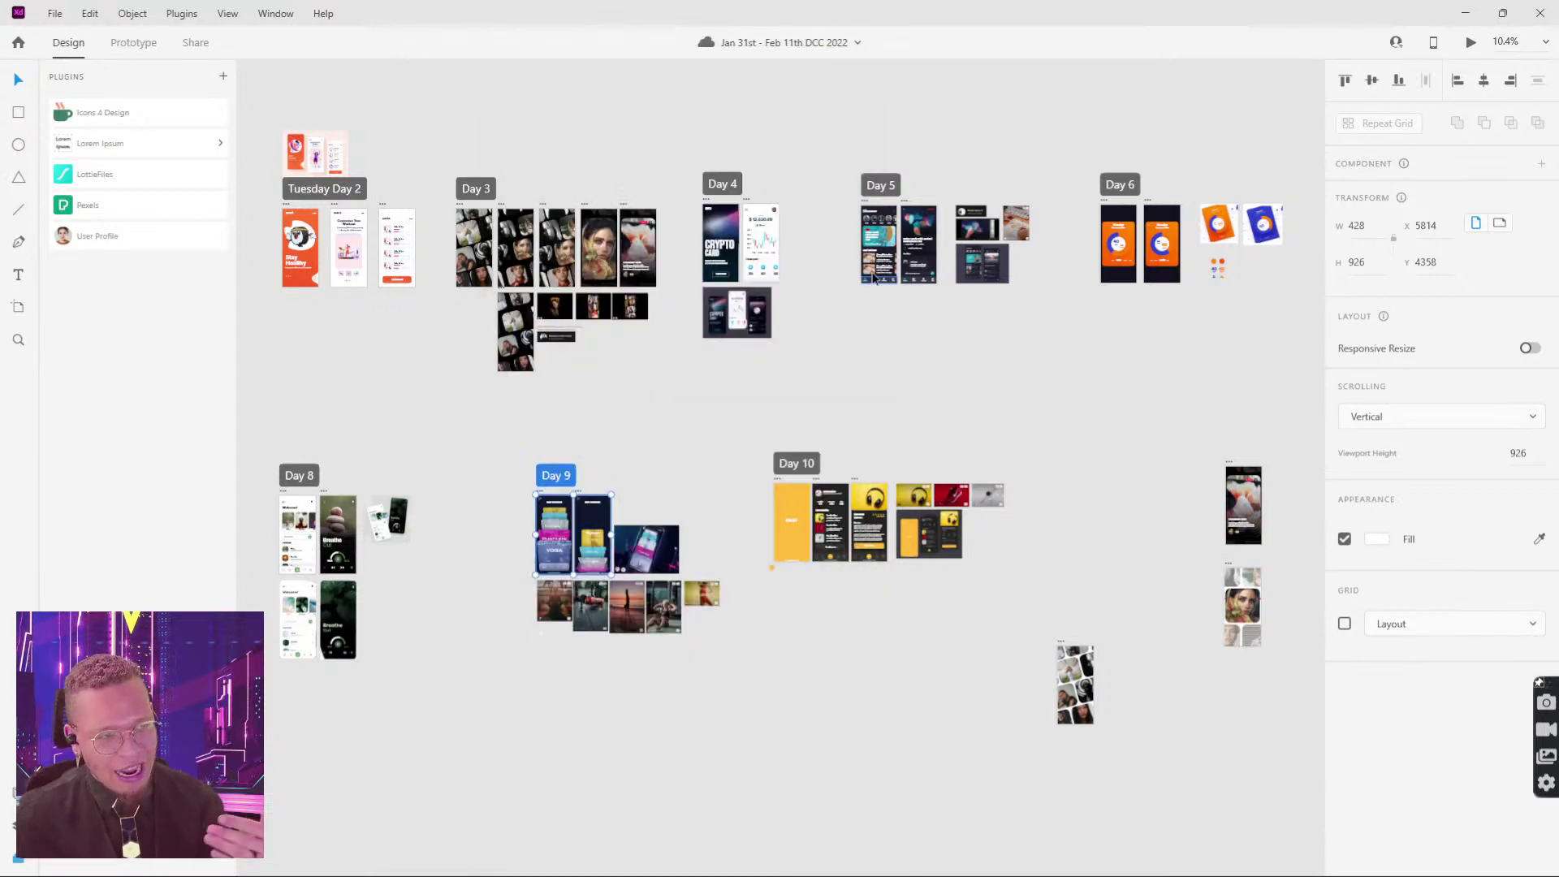
Step: Preview the Day 4 Crypto Card prototype, going from the opening screen to the Bitcoin chart, and close the preview
click(867, 204)
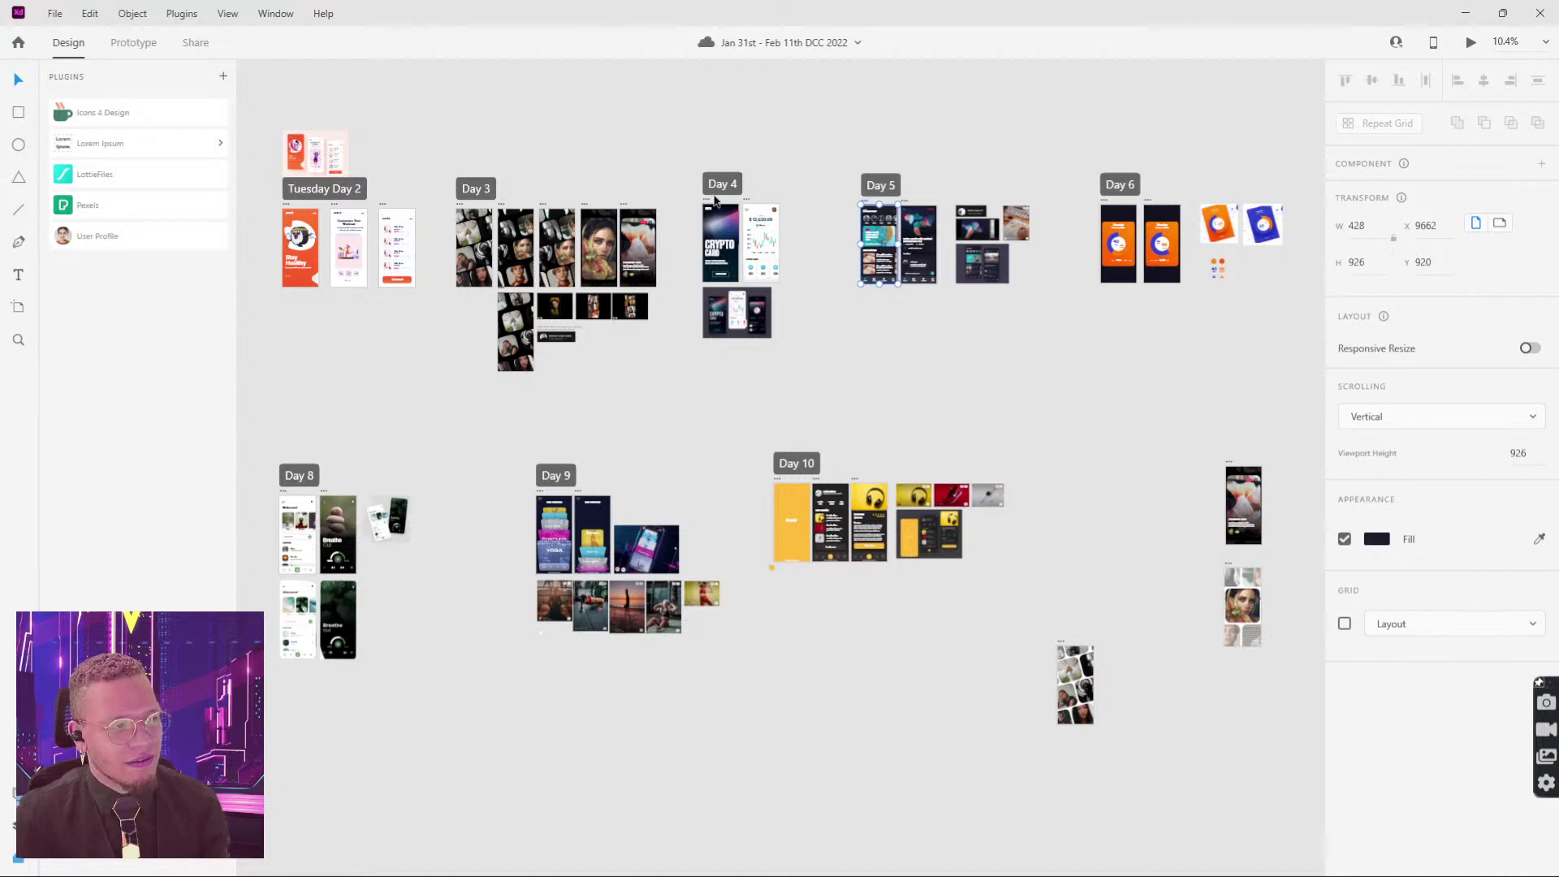
click(711, 203)
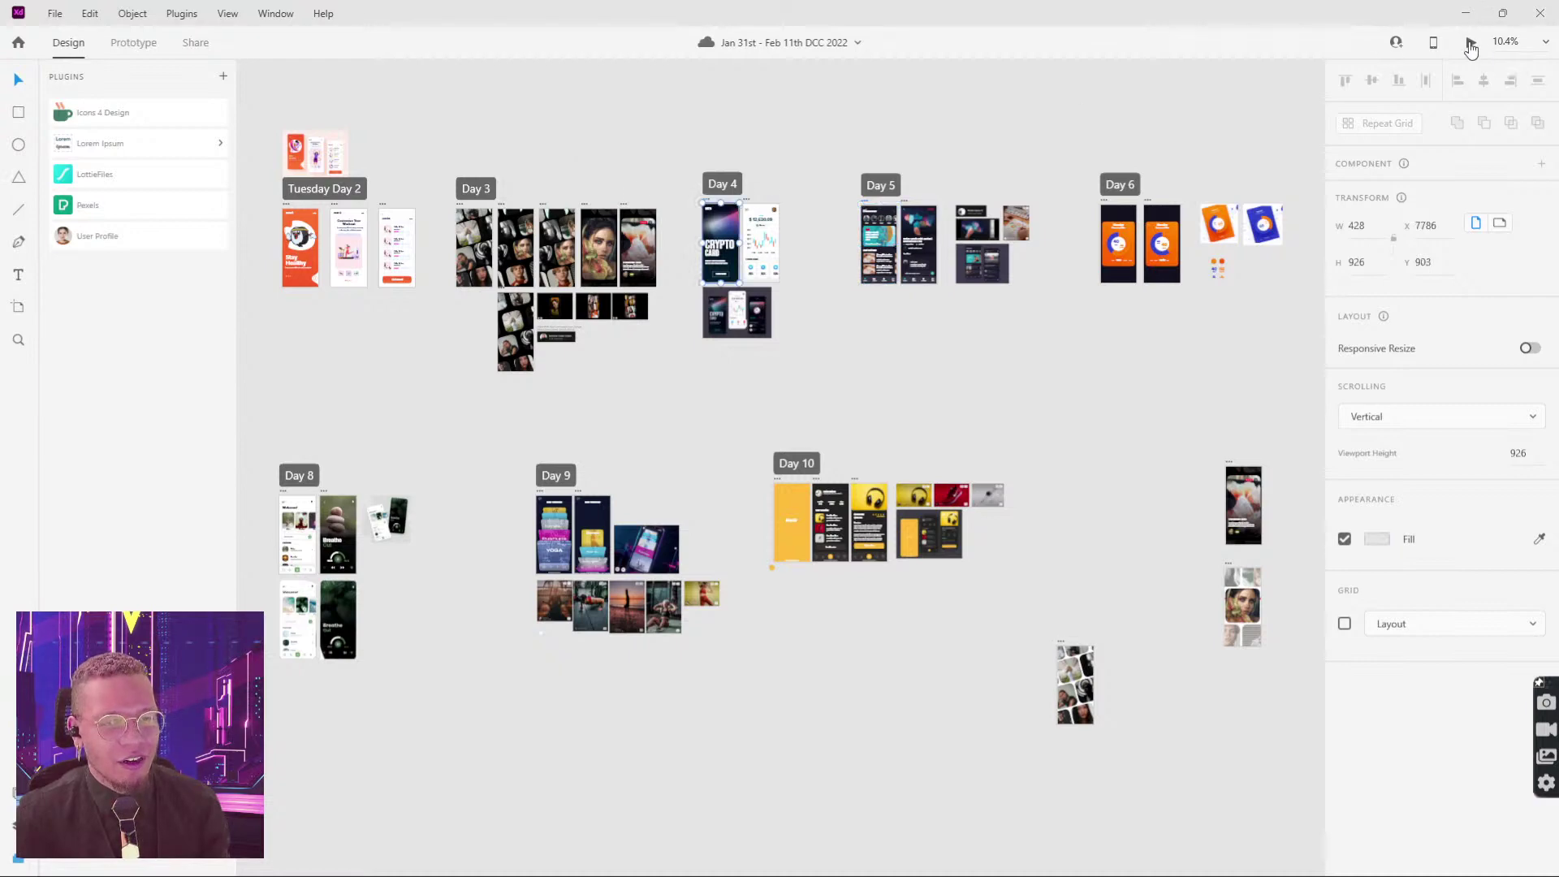
click(1472, 44)
click(601, 784)
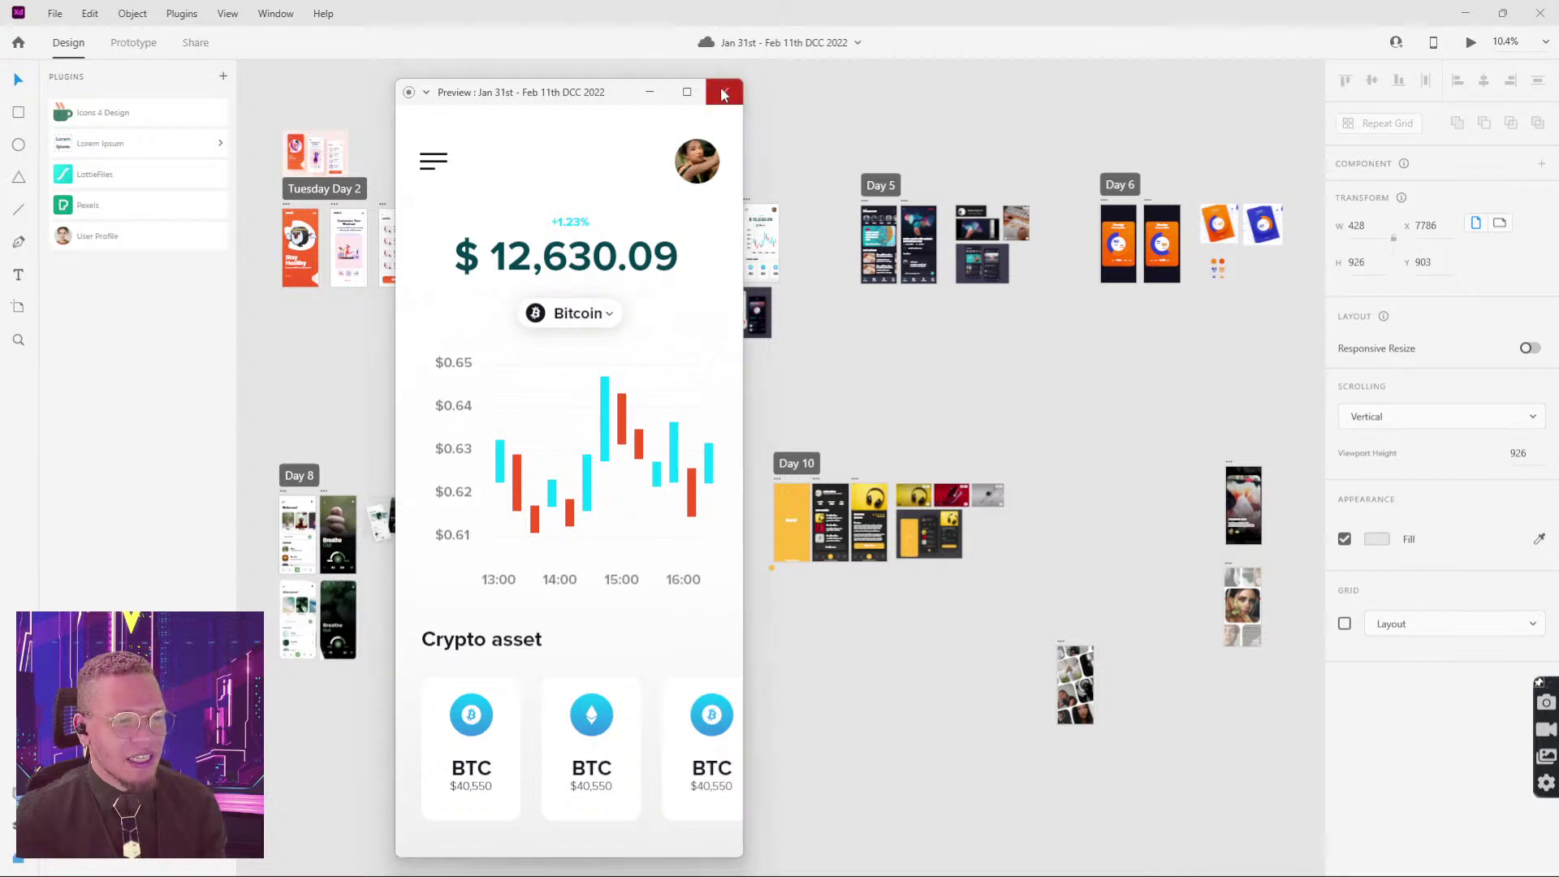
click(723, 95)
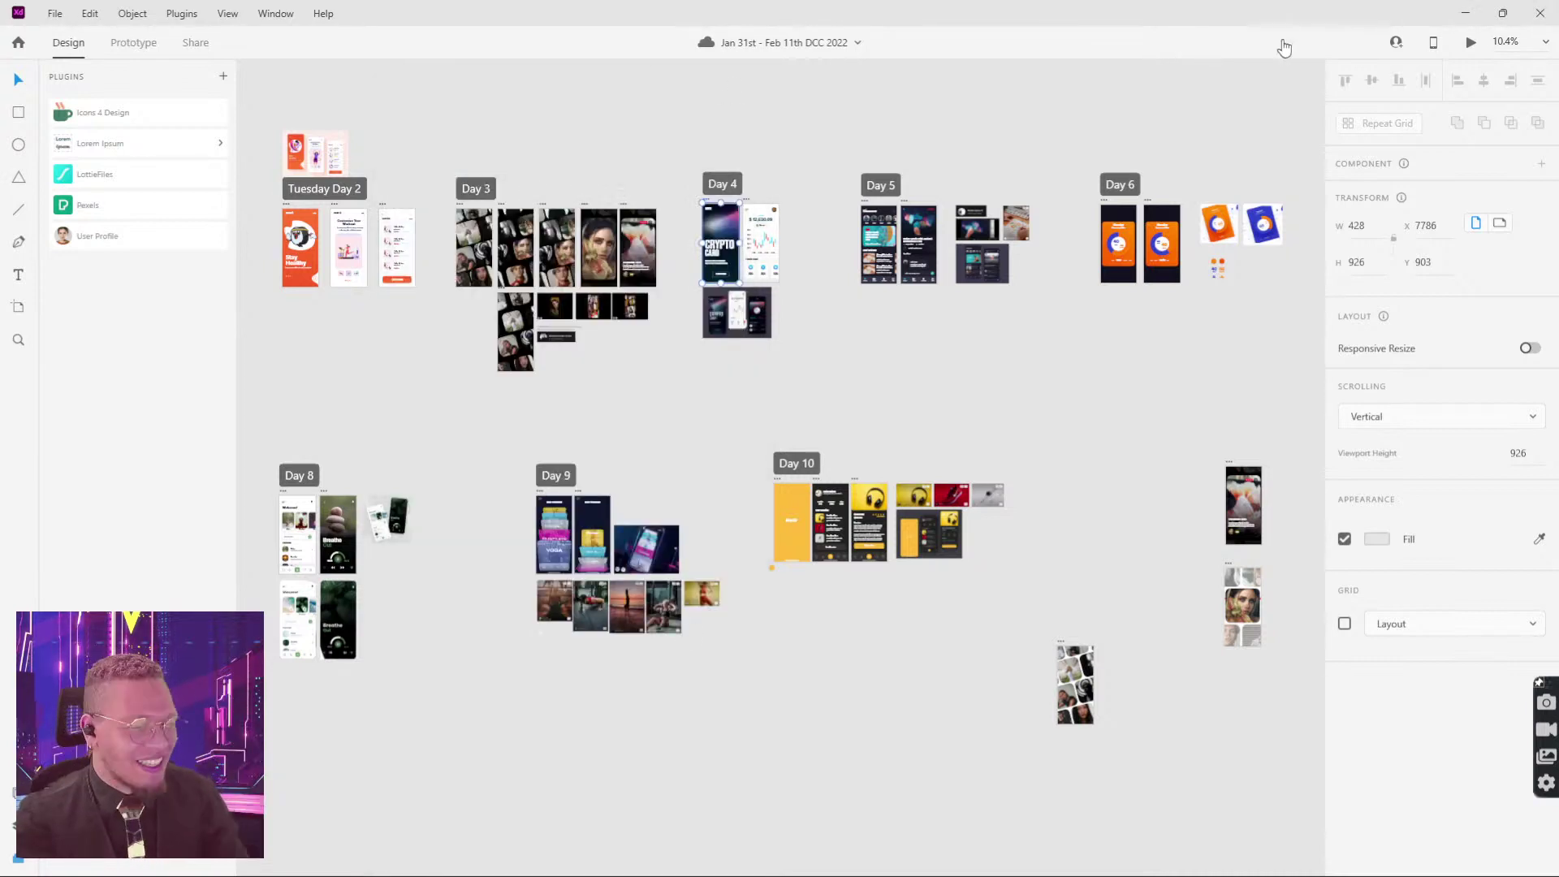
Step: Preview the Tuesday Day 2 BodyFit prototype again from its Stay Healthy screen
click(290, 213)
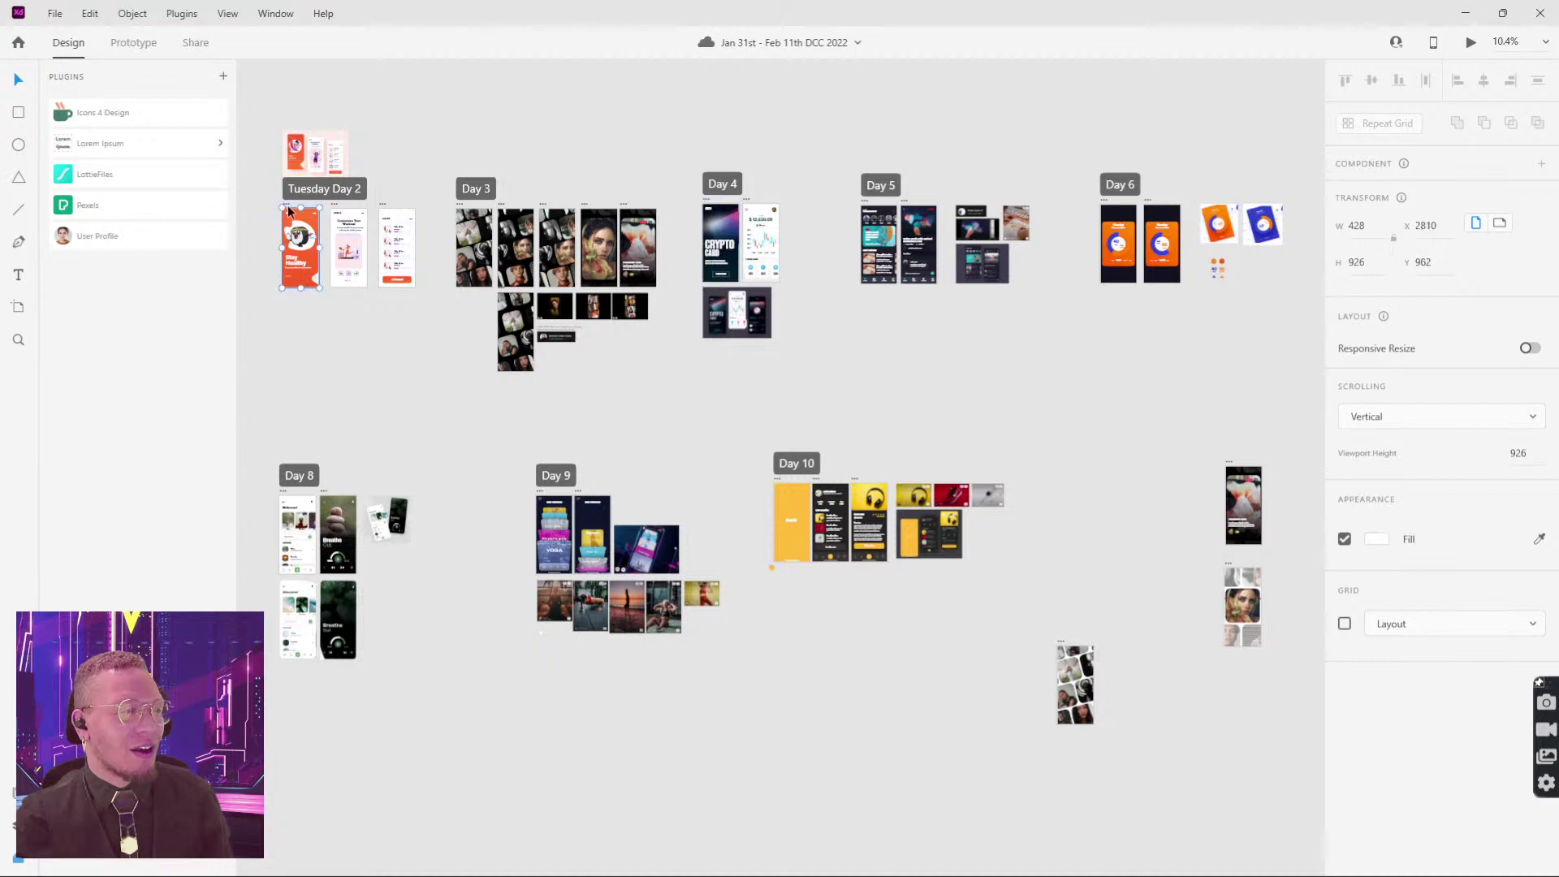
click(305, 189)
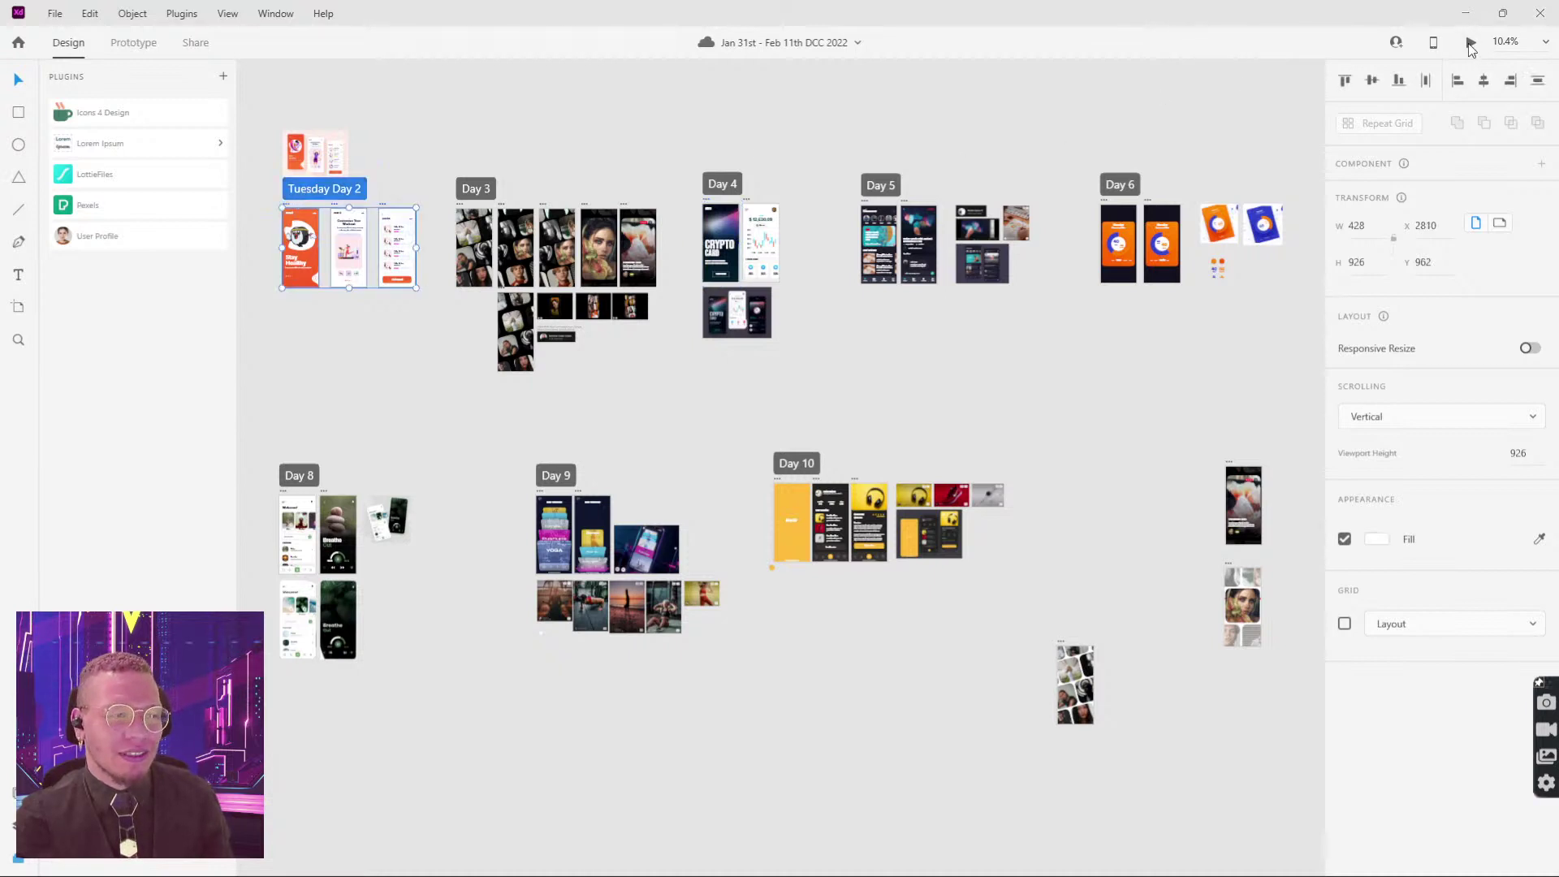
click(1470, 42)
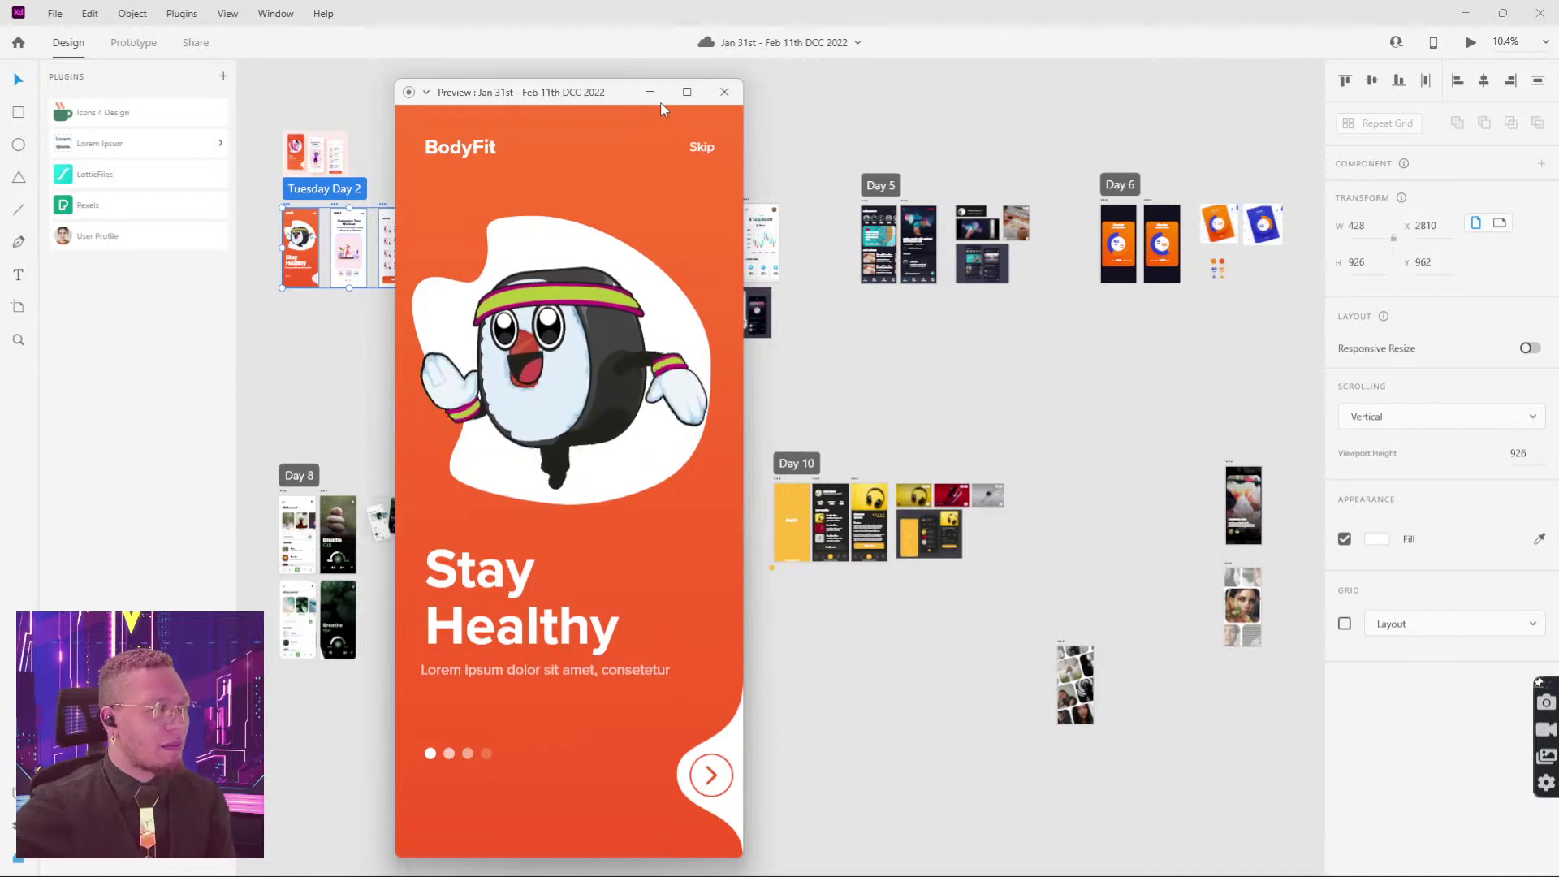
Step: Switch to Creative Cloud Desktop and show its list of all apps in a maximized window
mouse_move(658, 860)
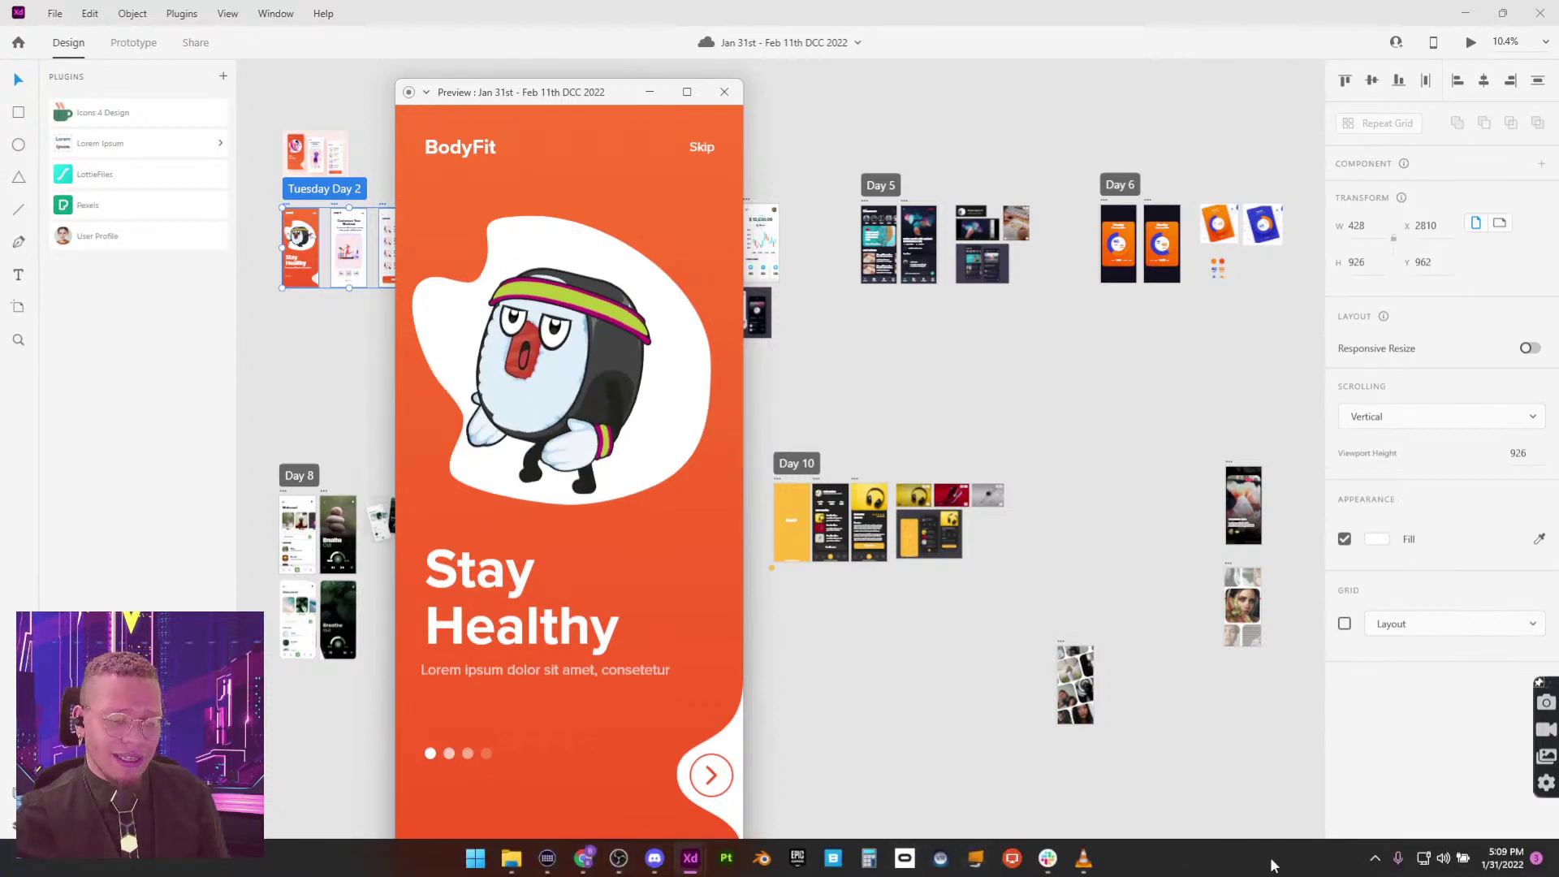
click(1379, 862)
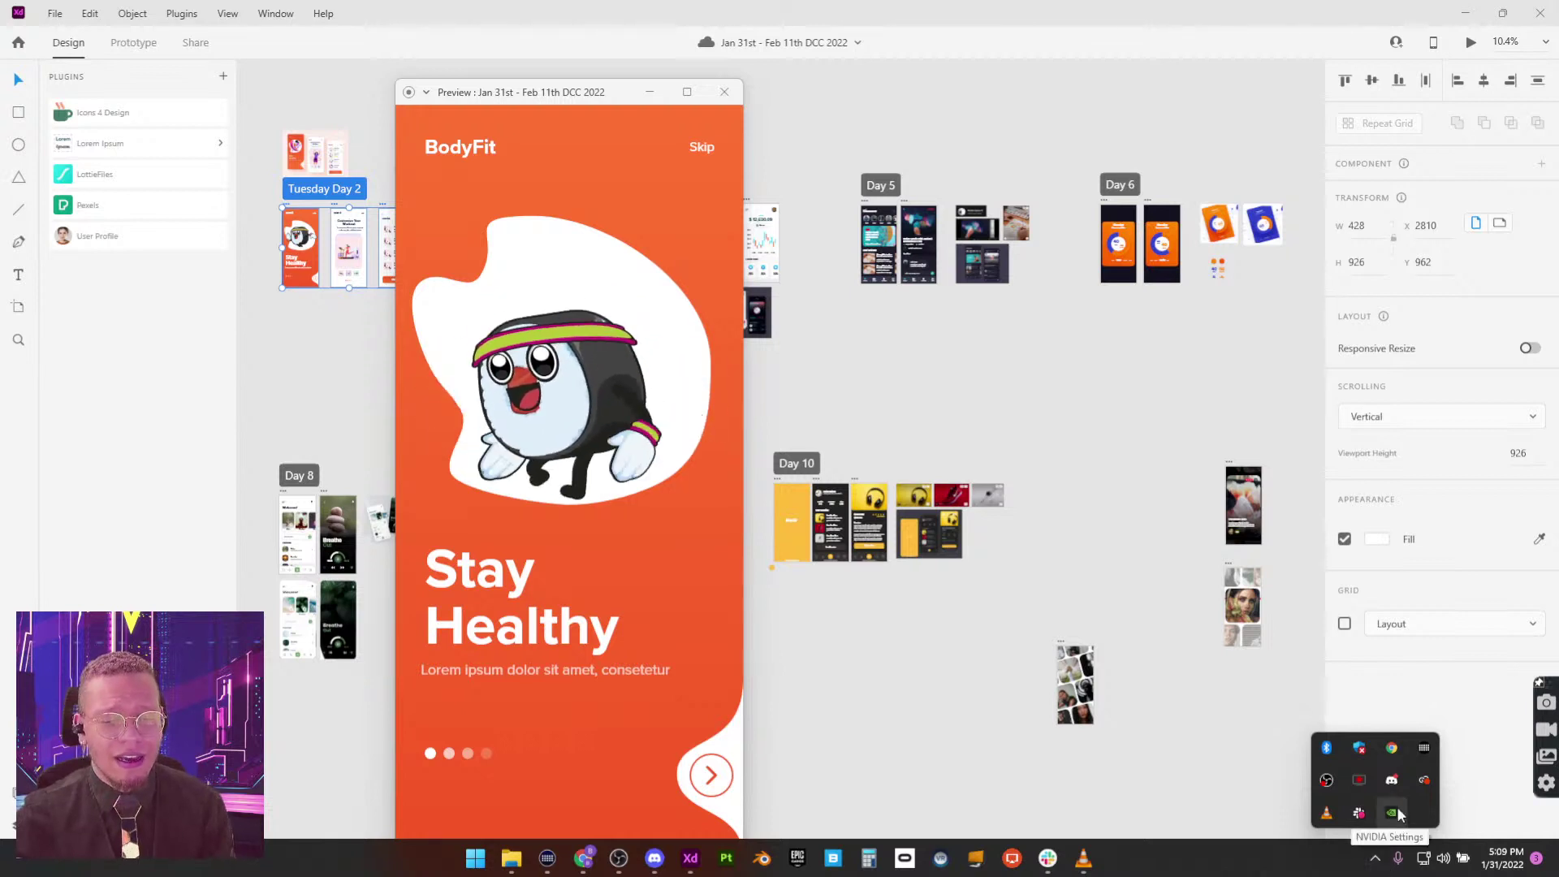
click(1424, 779)
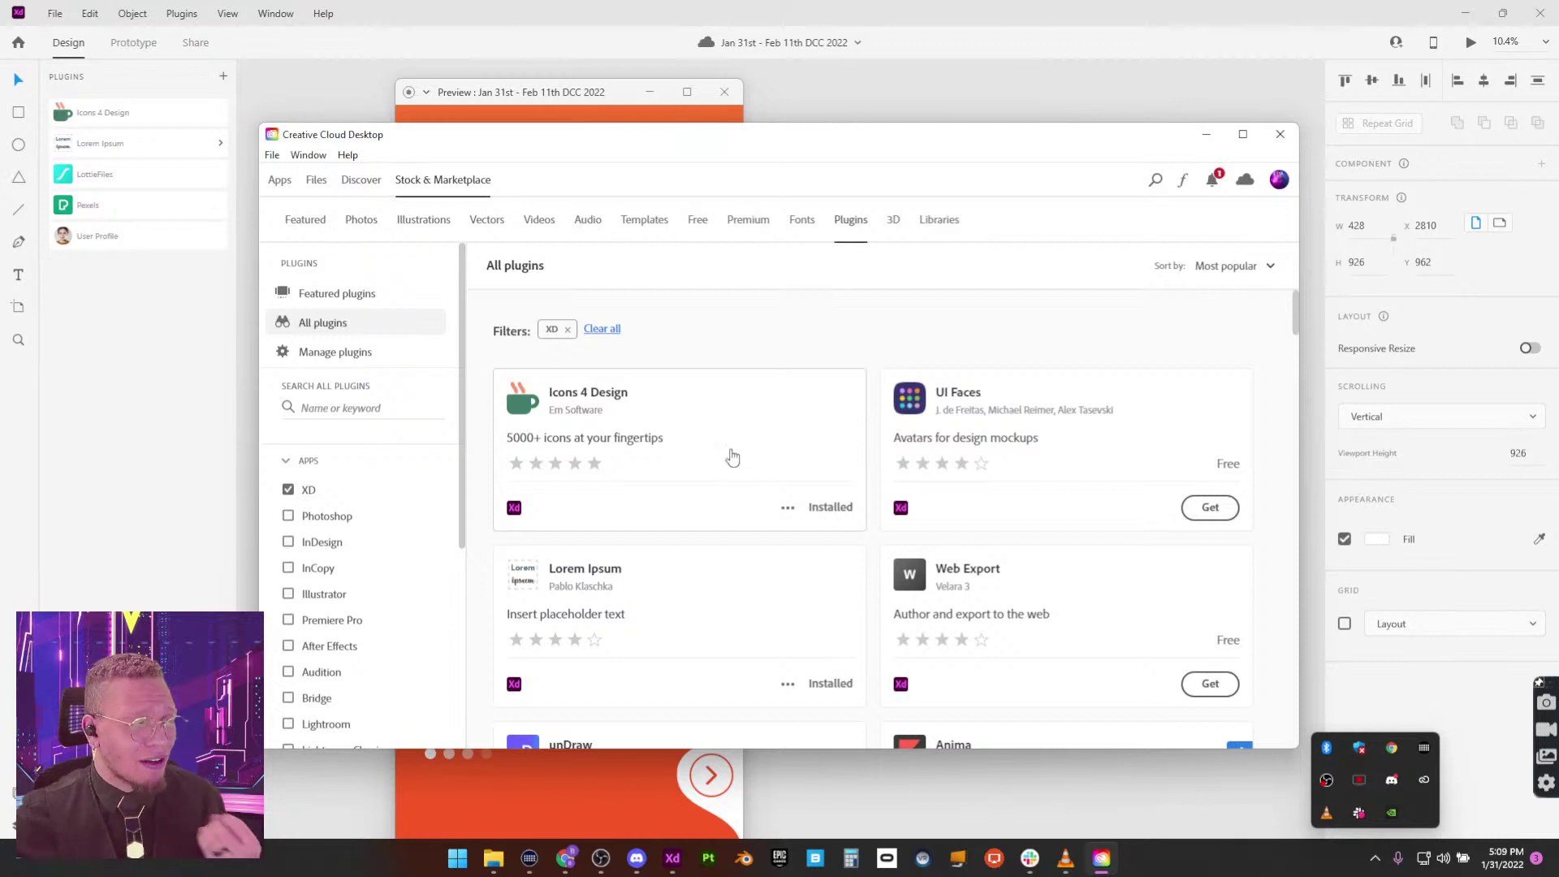
click(279, 180)
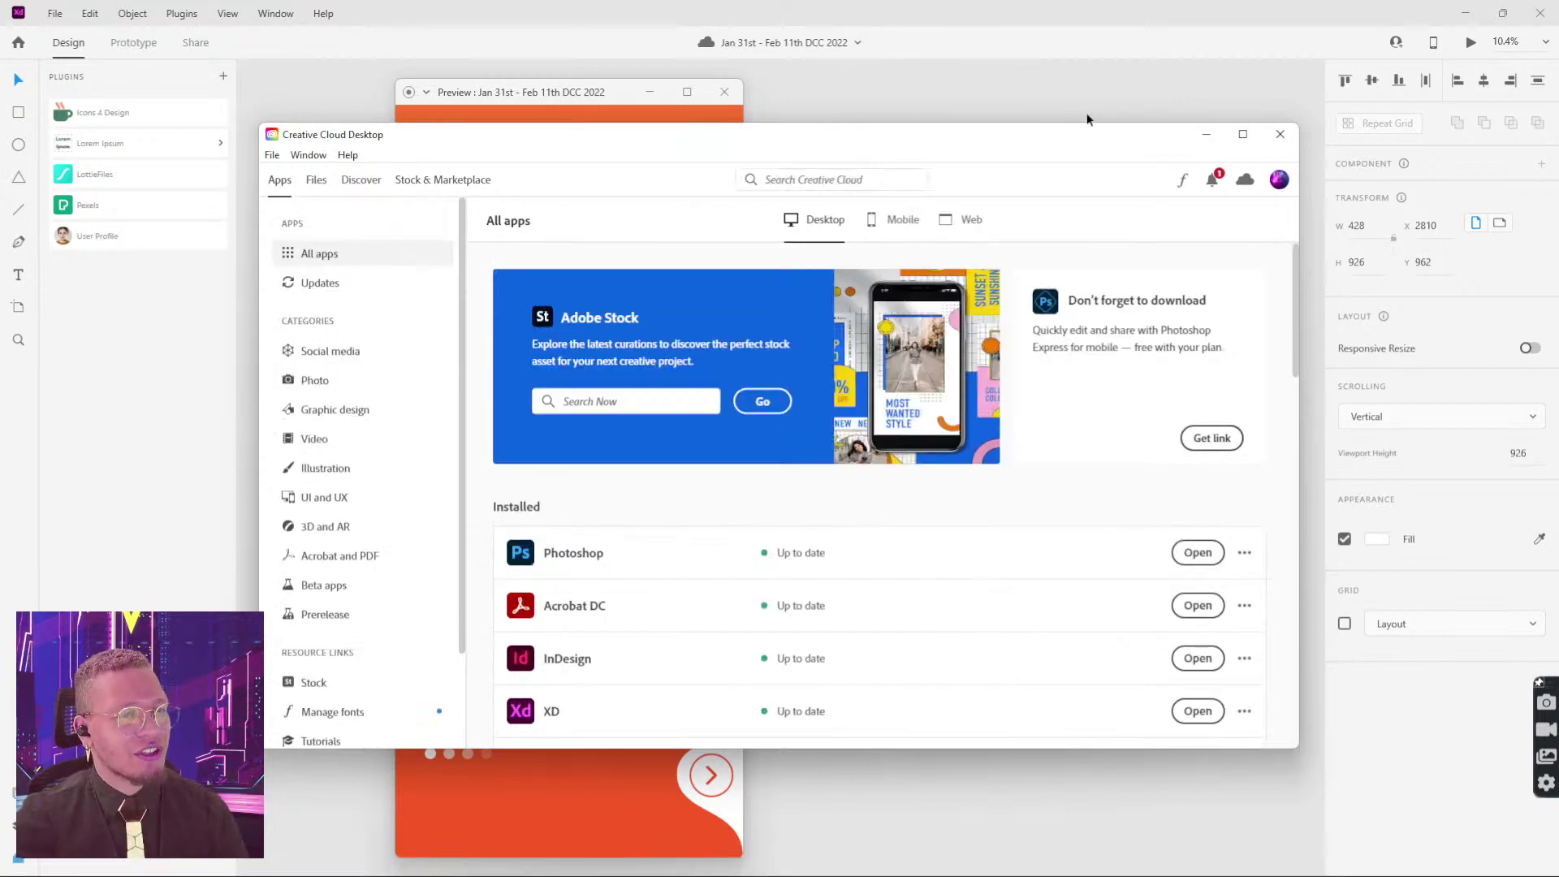
click(1242, 134)
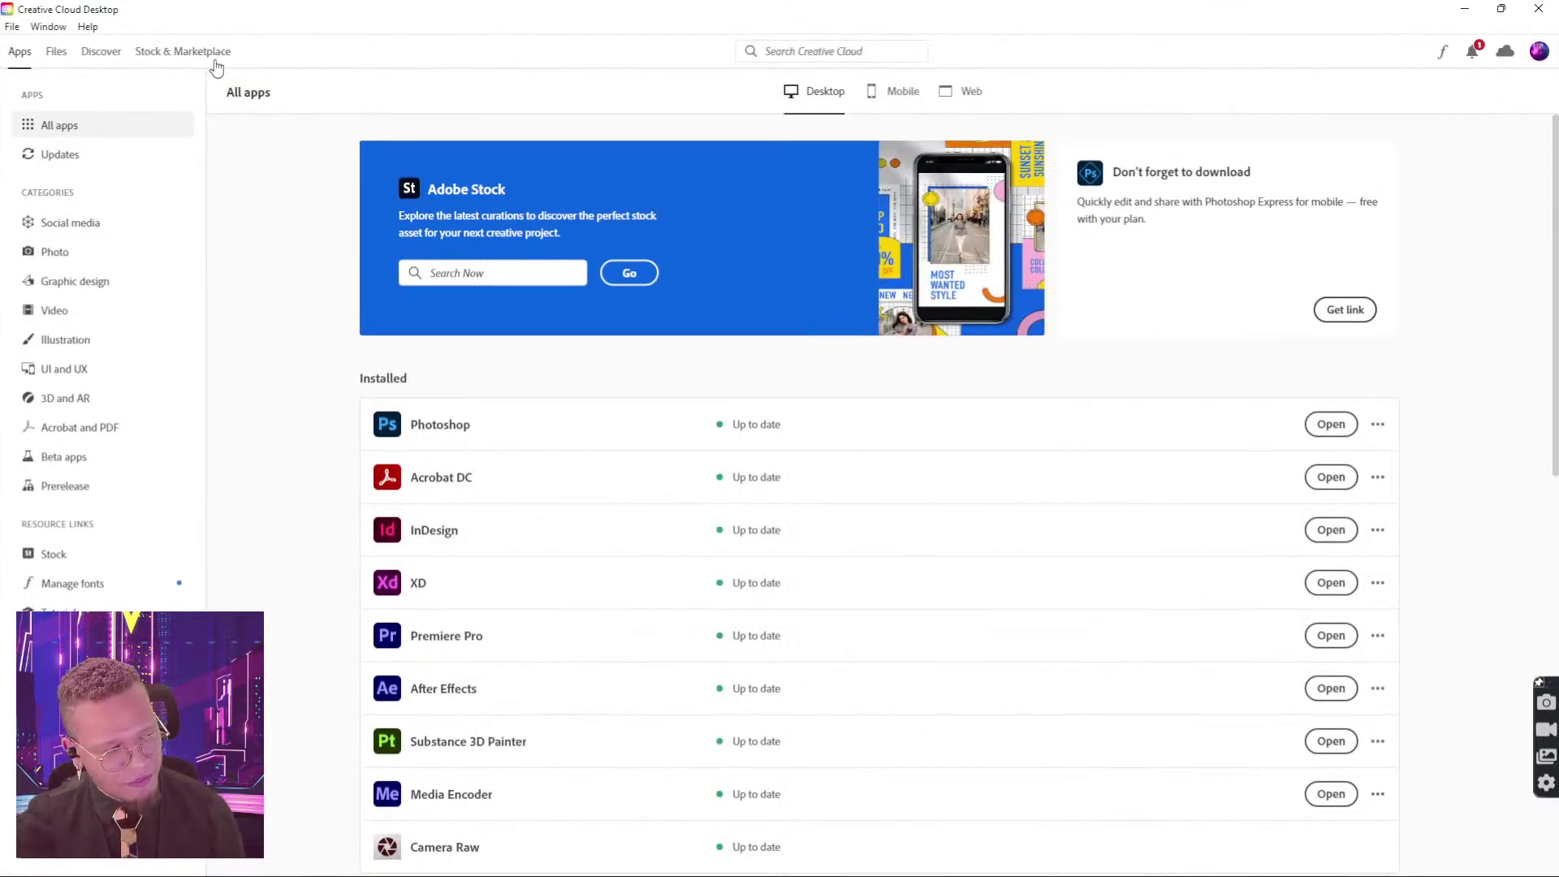
Step: Look over the installed apps, including XD, and the apps available in the plan
scroll(413, 557, down, 1)
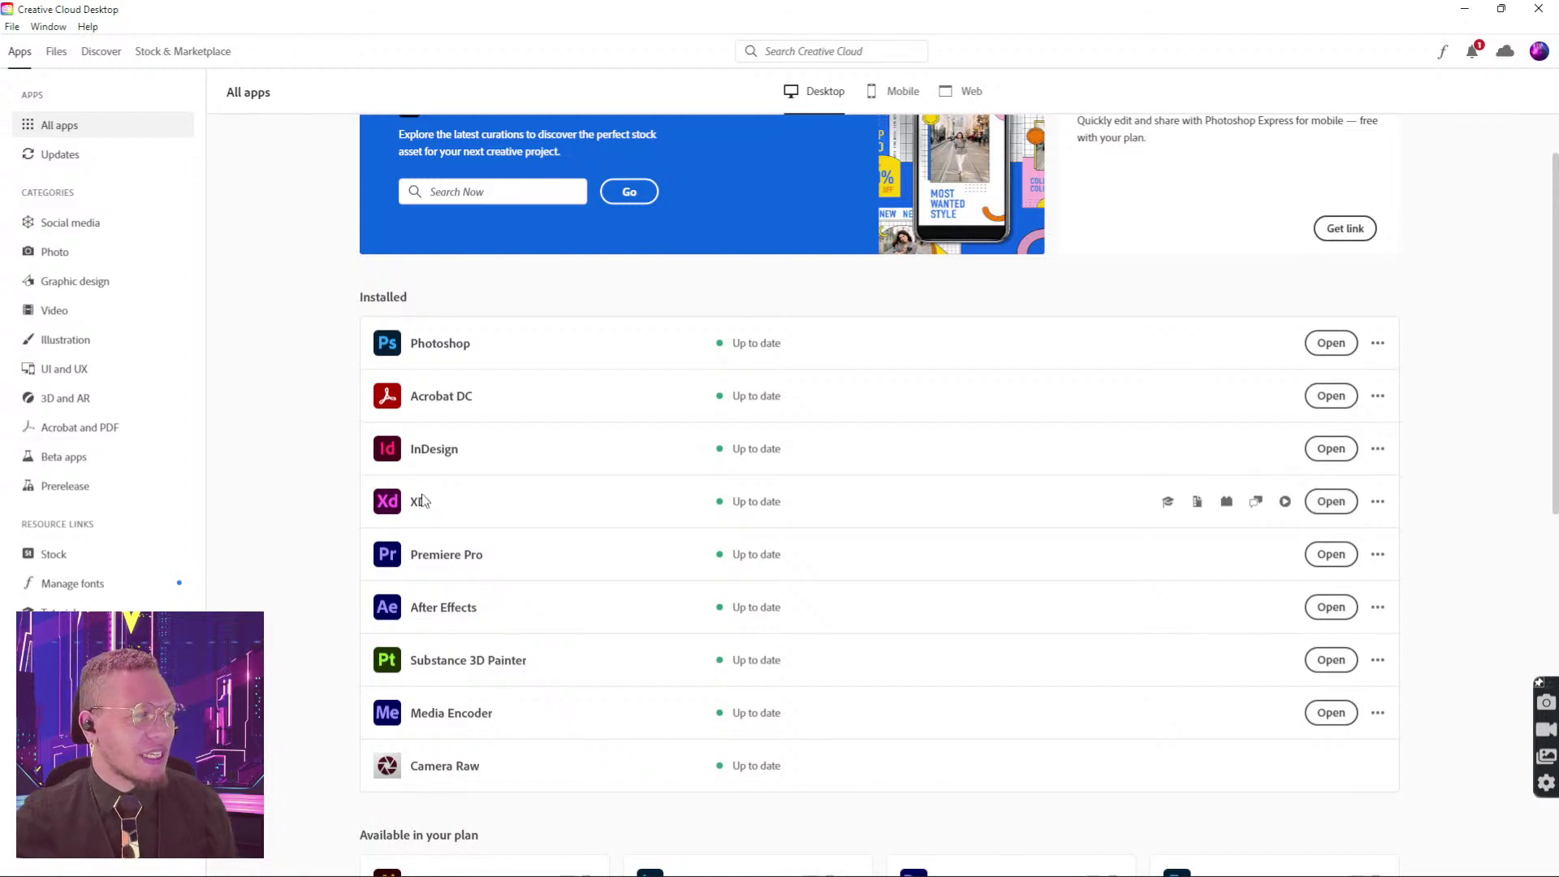
scroll(396, 479, down, 7)
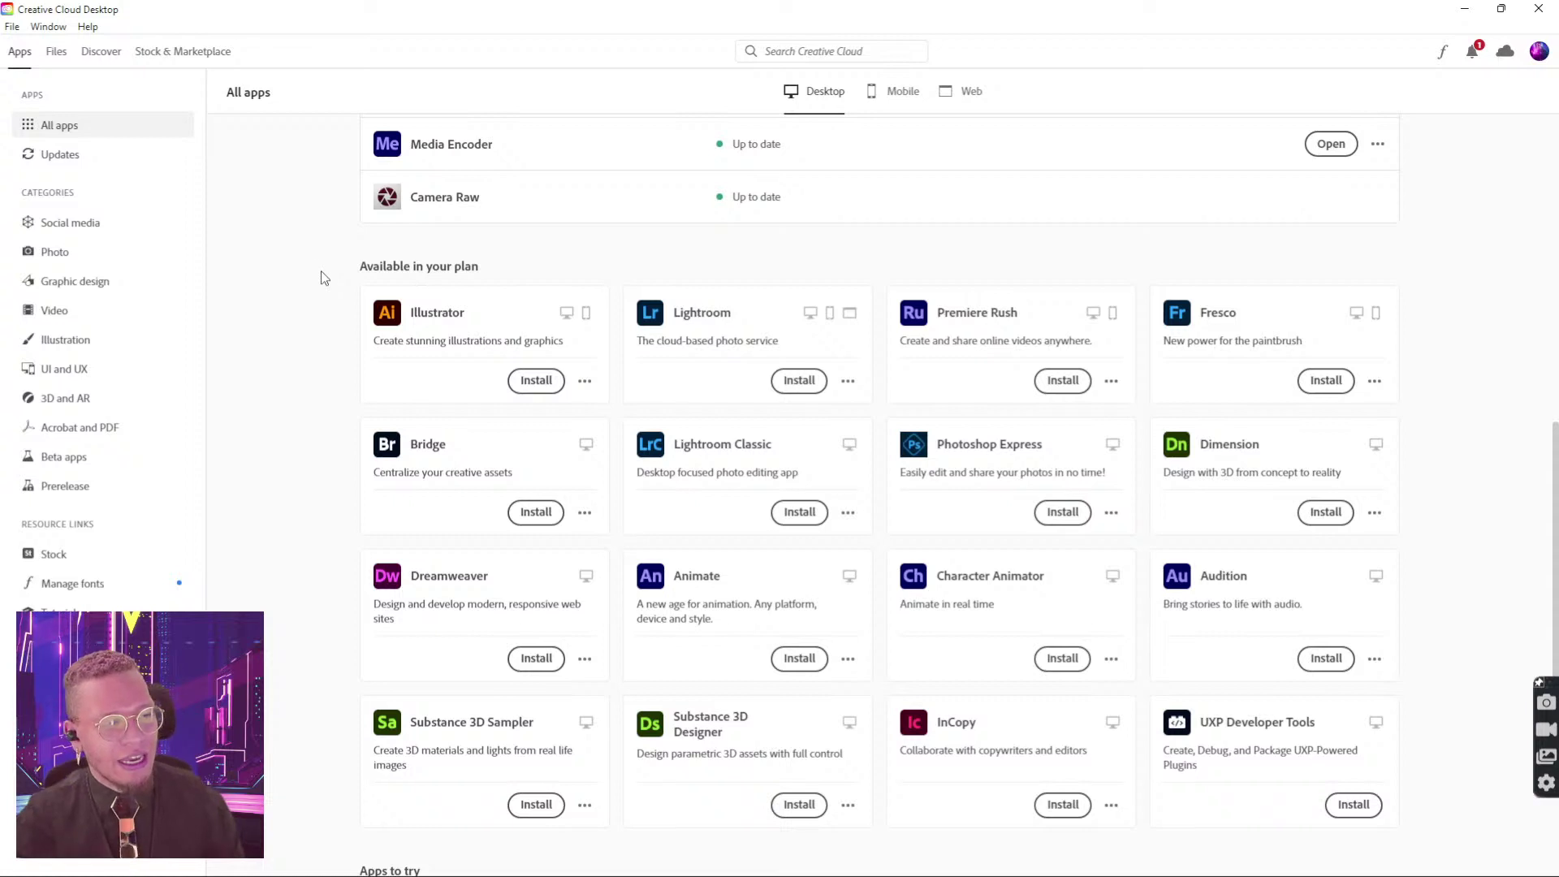
scroll(314, 263, down, 1)
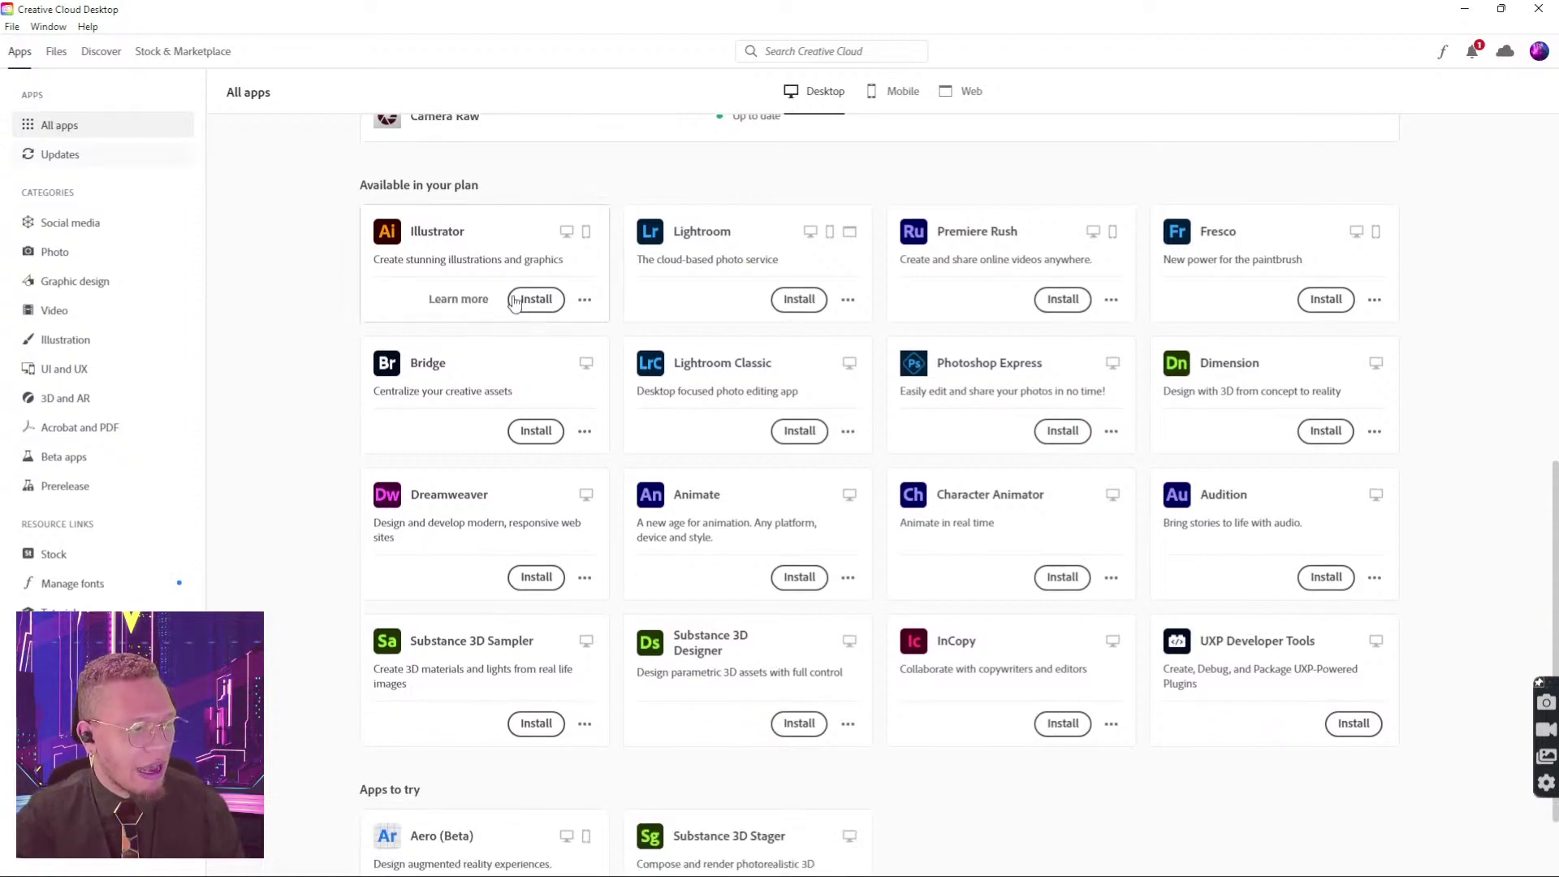
scroll(351, 413, up, 7)
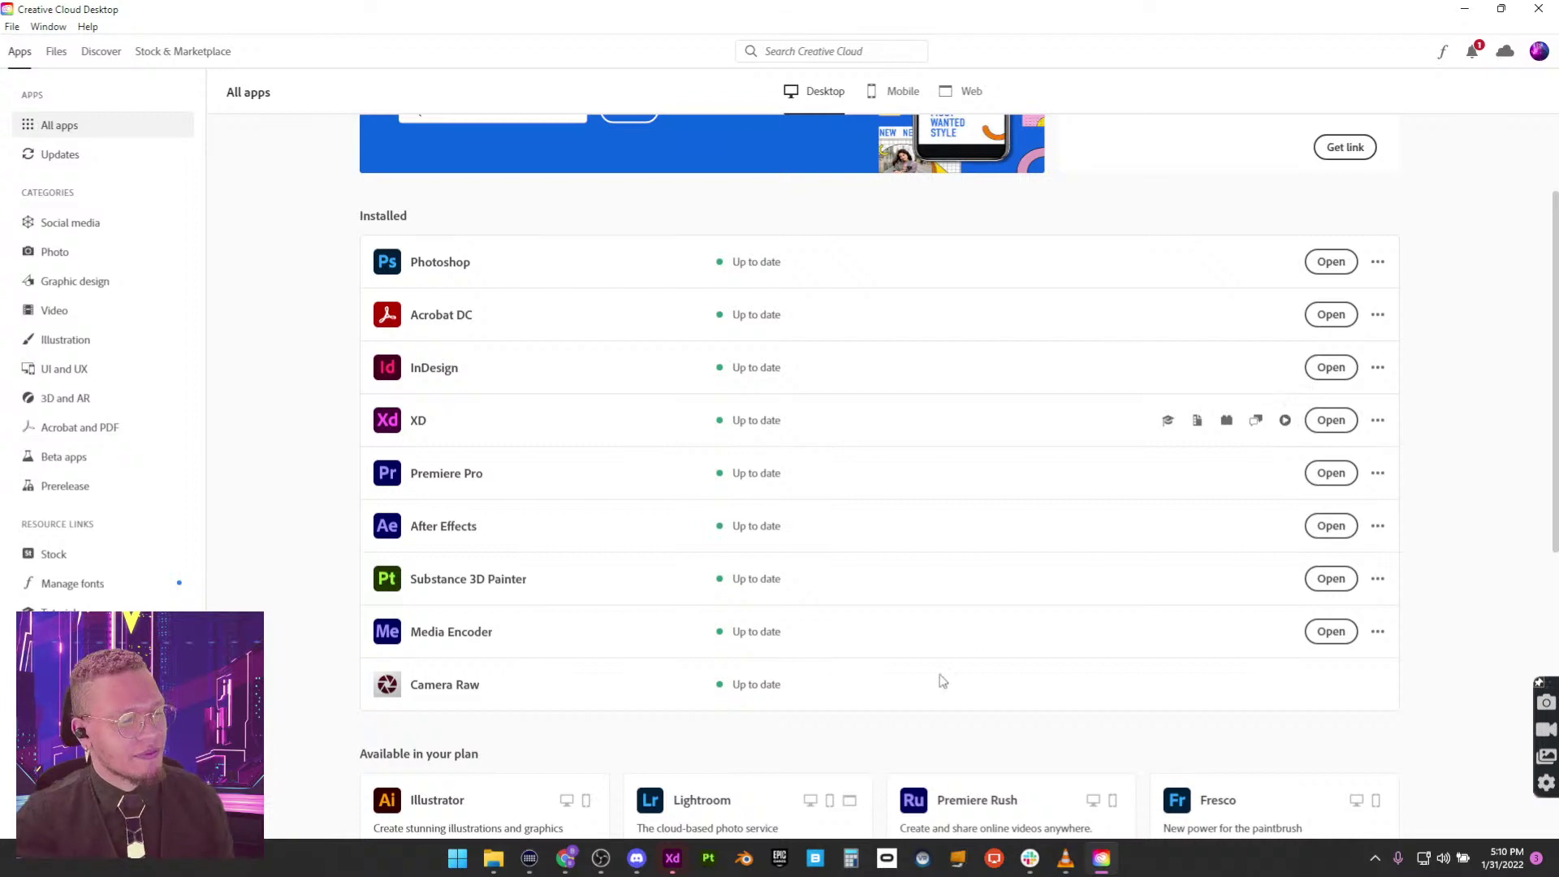
Step: Return to Adobe XD, close the leftover BodyFit preview, and open the XD home screen in a maximized window
click(674, 858)
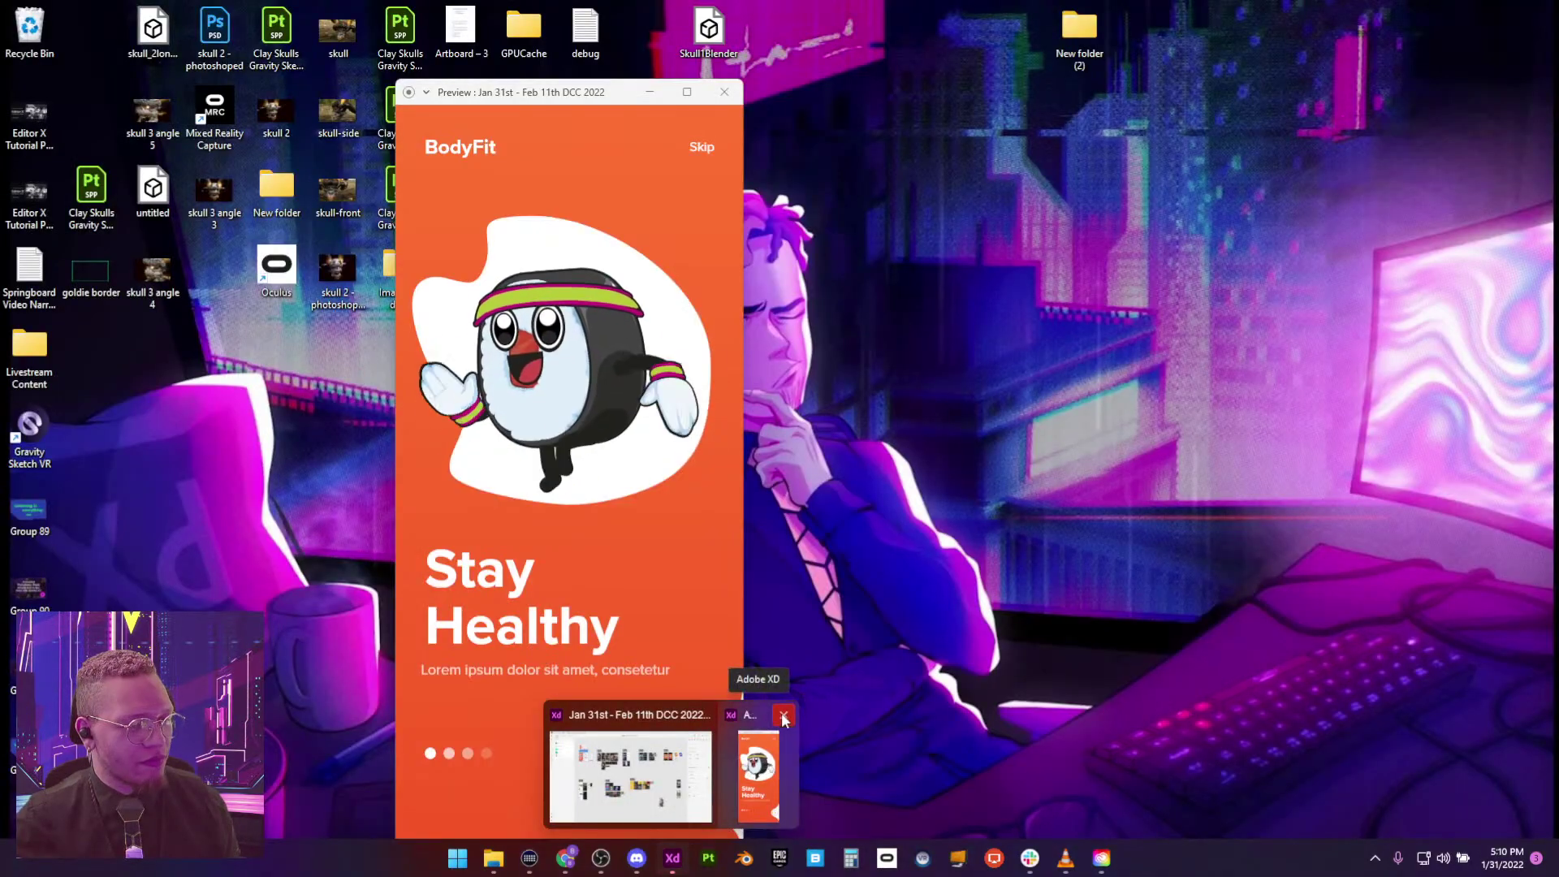
click(783, 719)
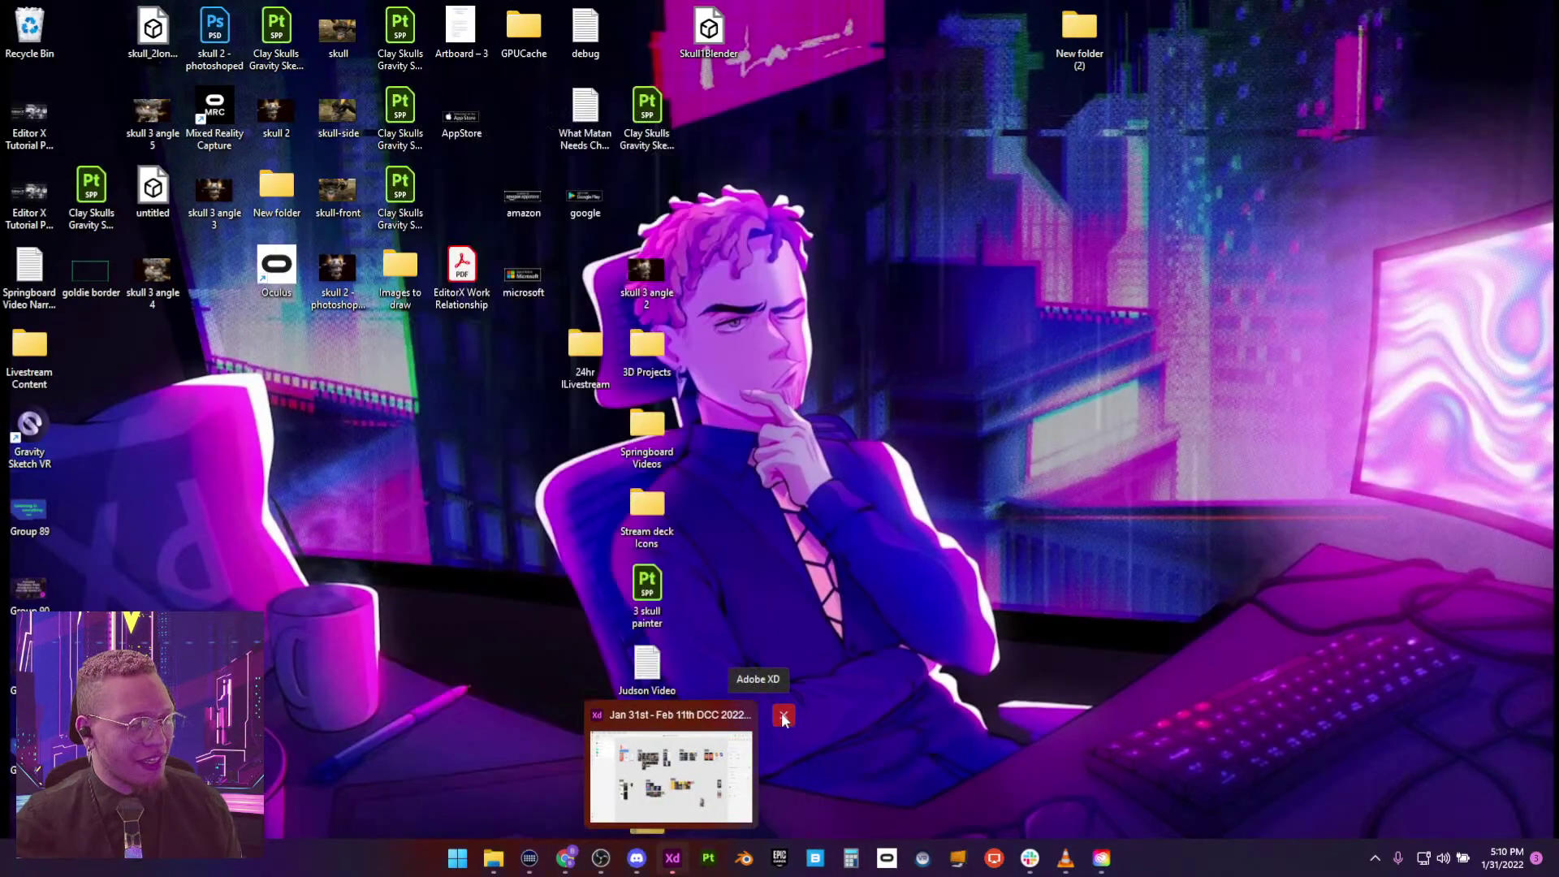
click(706, 758)
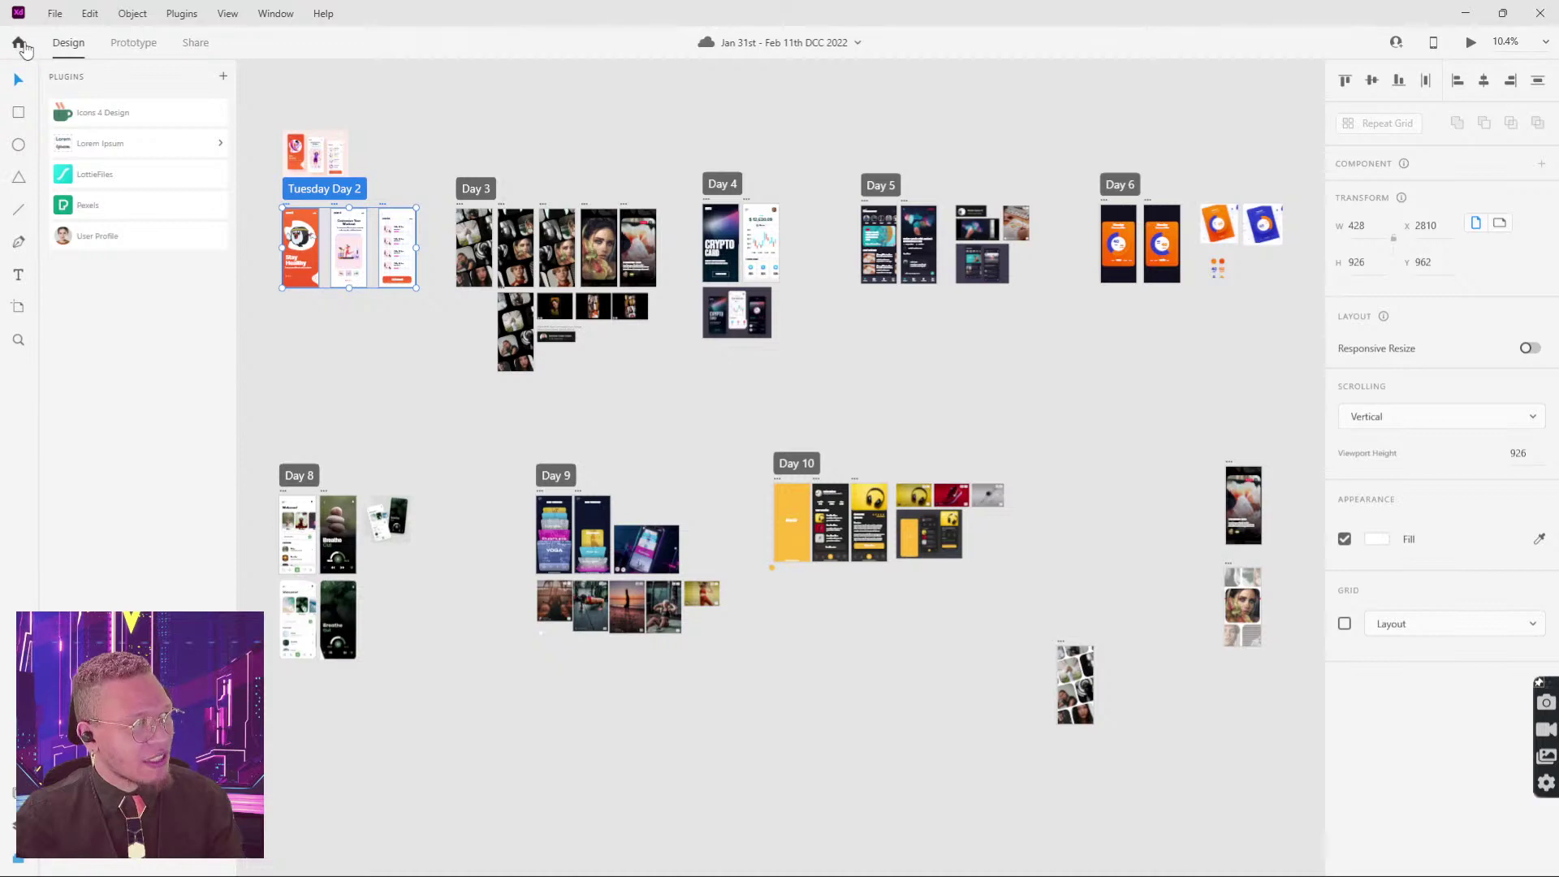
click(18, 44)
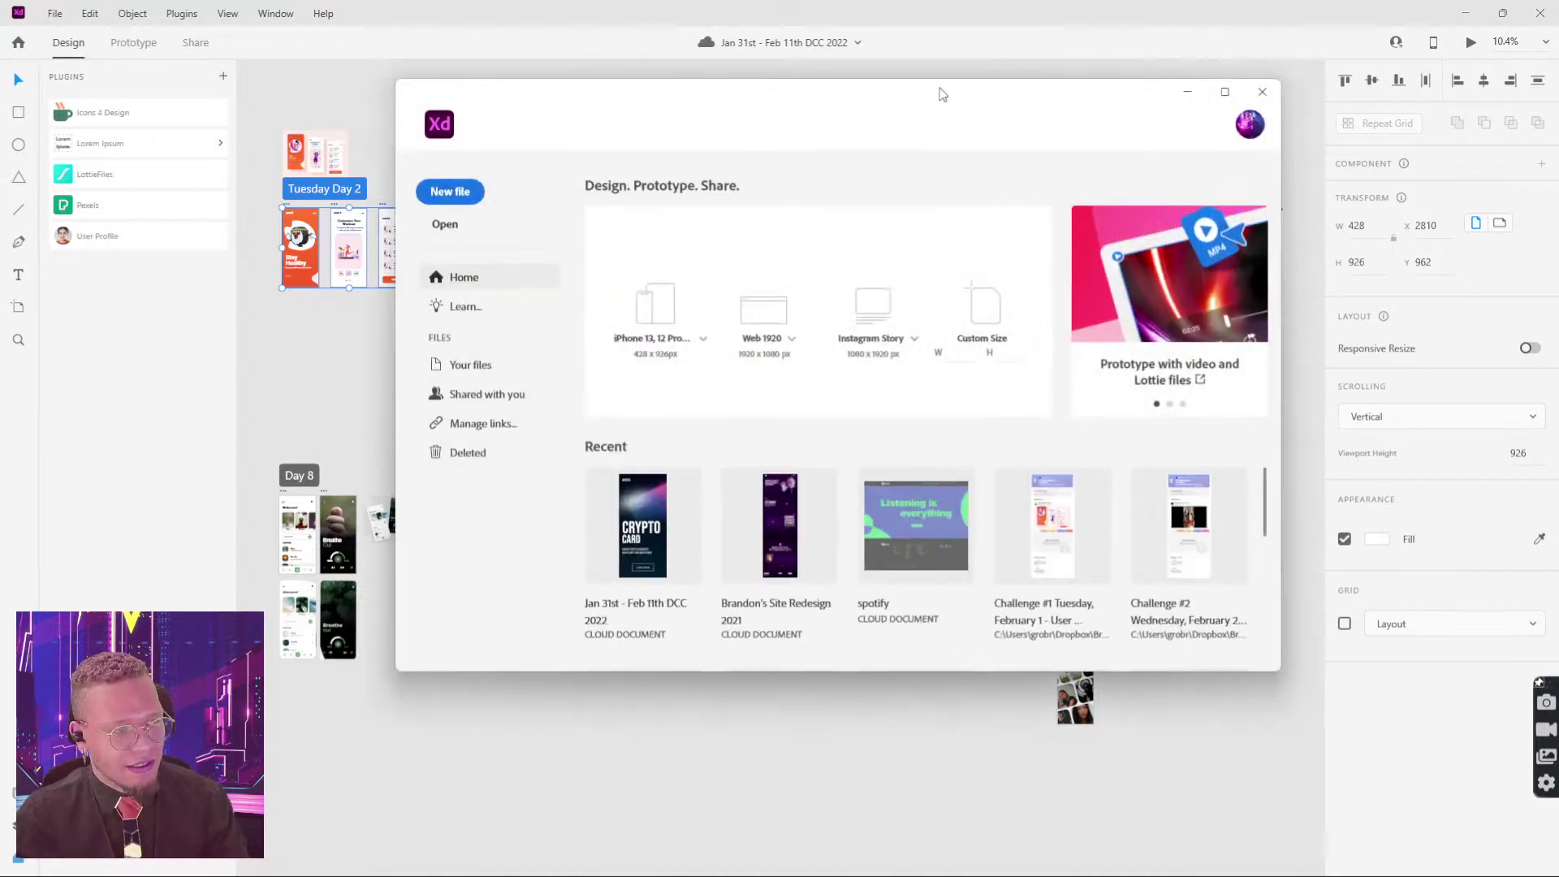
click(1226, 93)
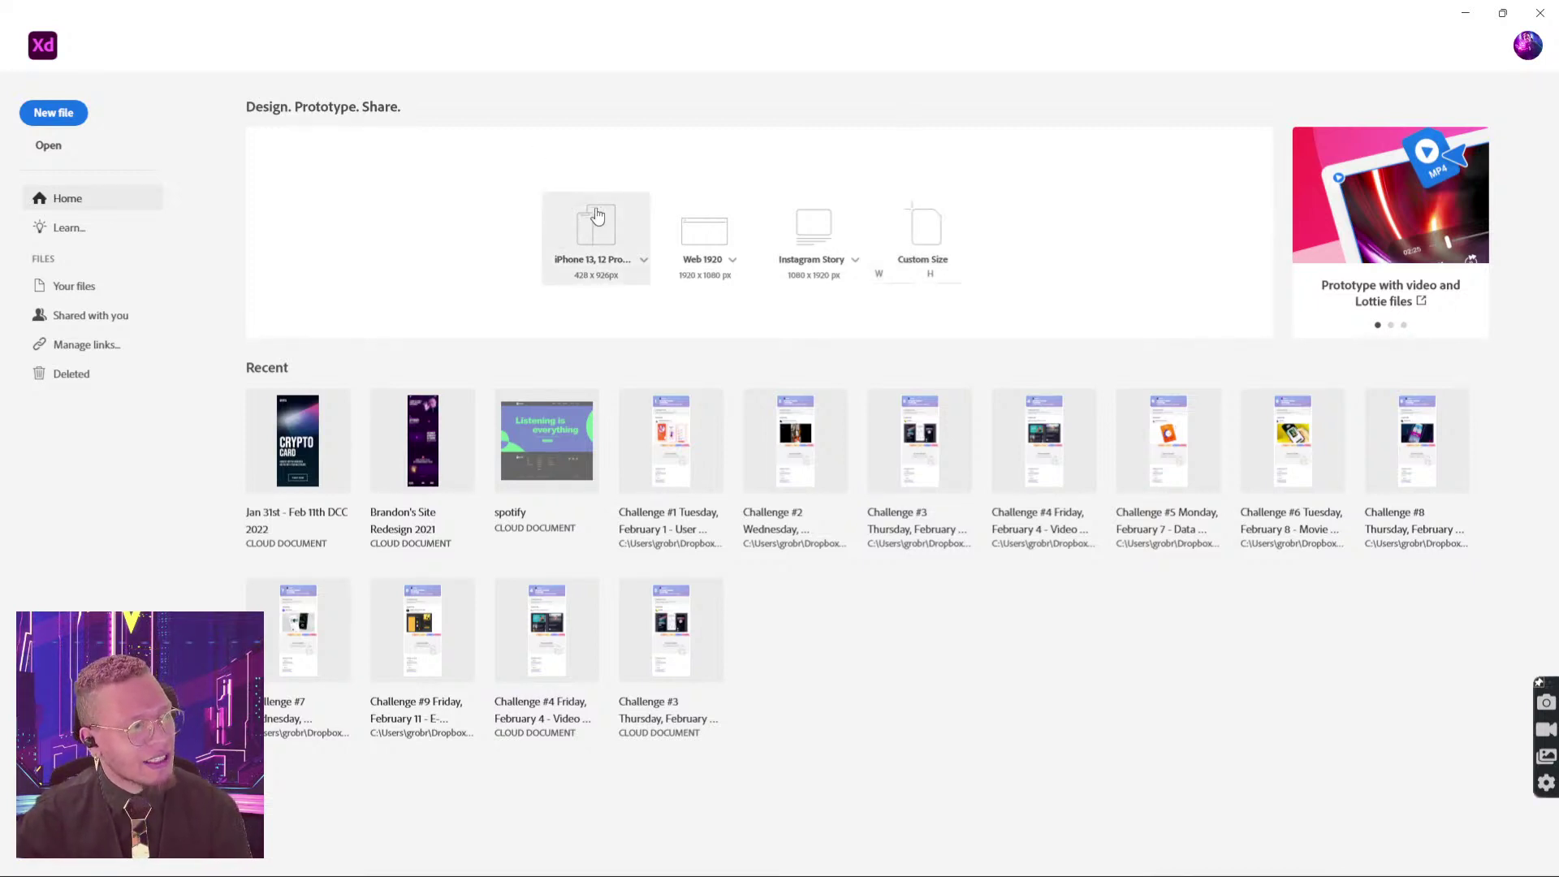
Step: Open Adobe XD's online learning page and browse its step-by-step guides, Skill up tutorials and additional content such as XD Ideas
click(56, 235)
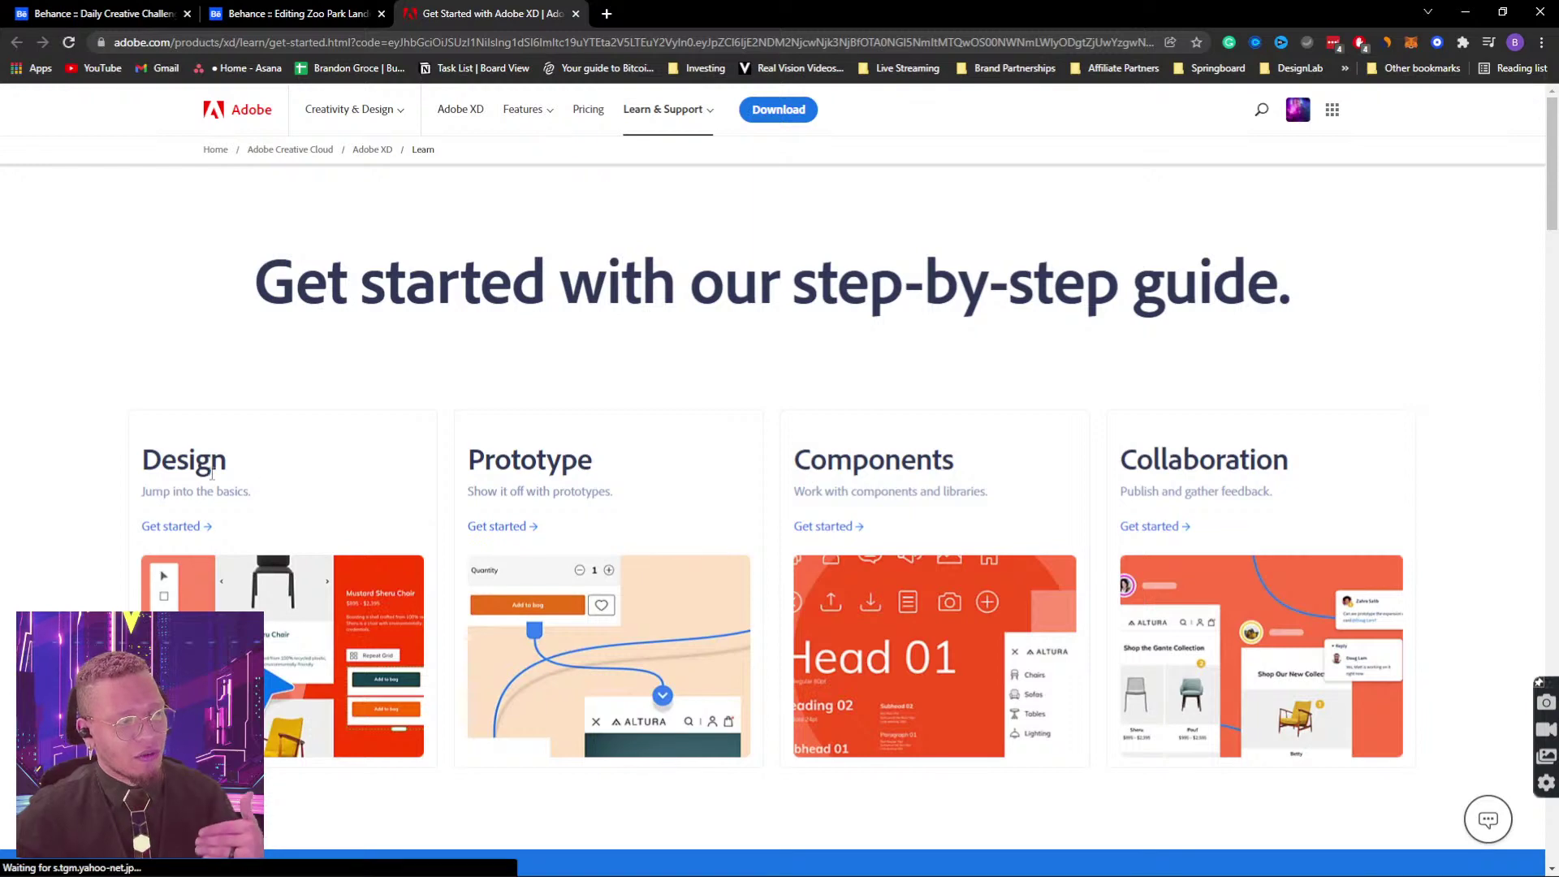
scroll(999, 415, down, 9)
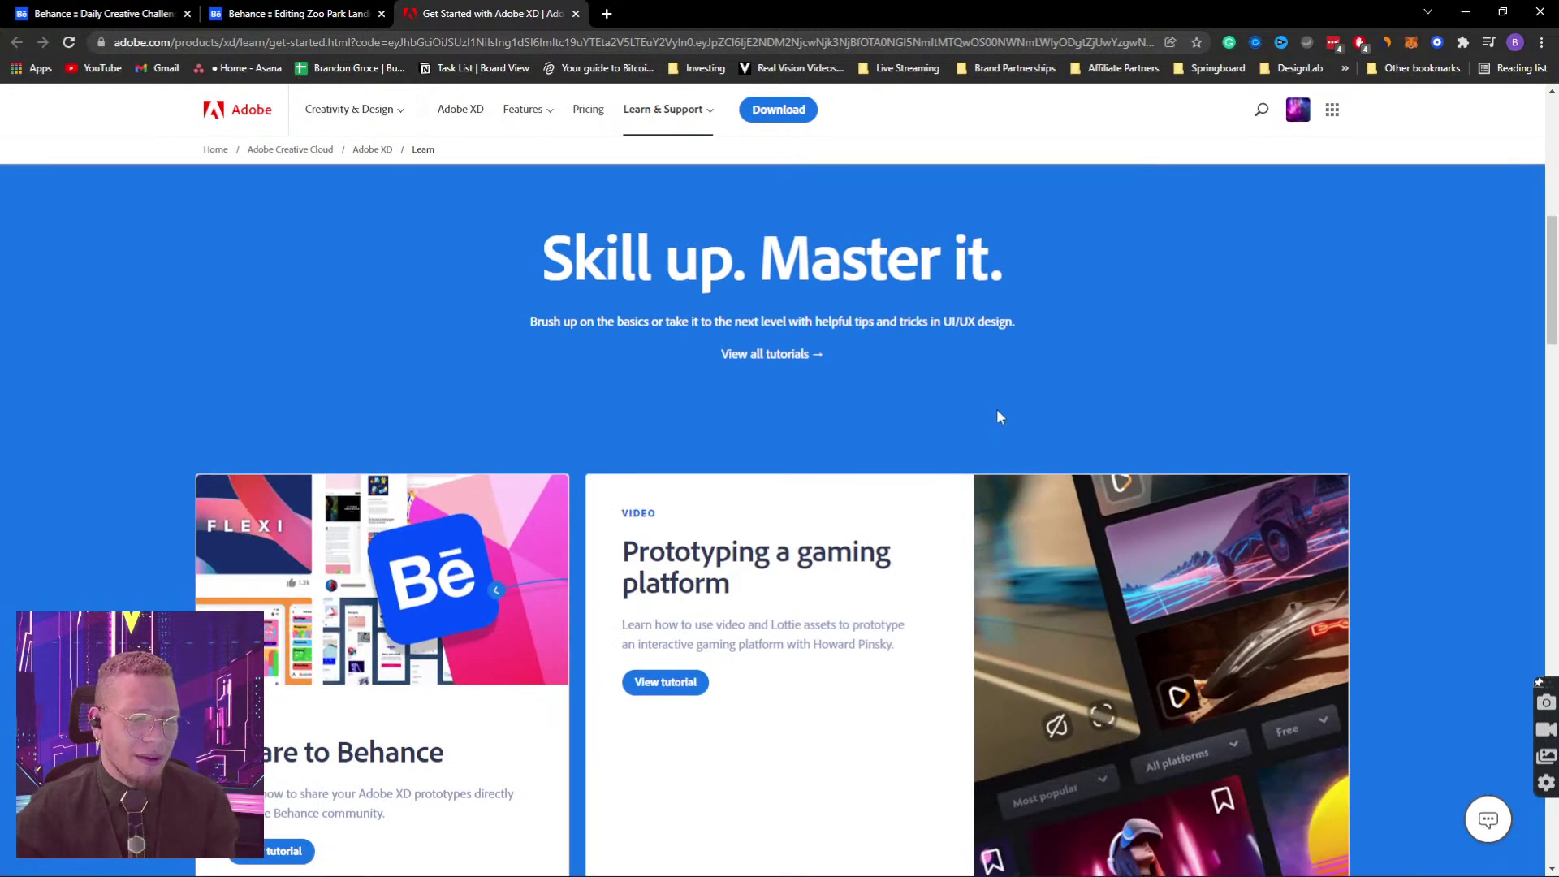
scroll(998, 416, down, 2)
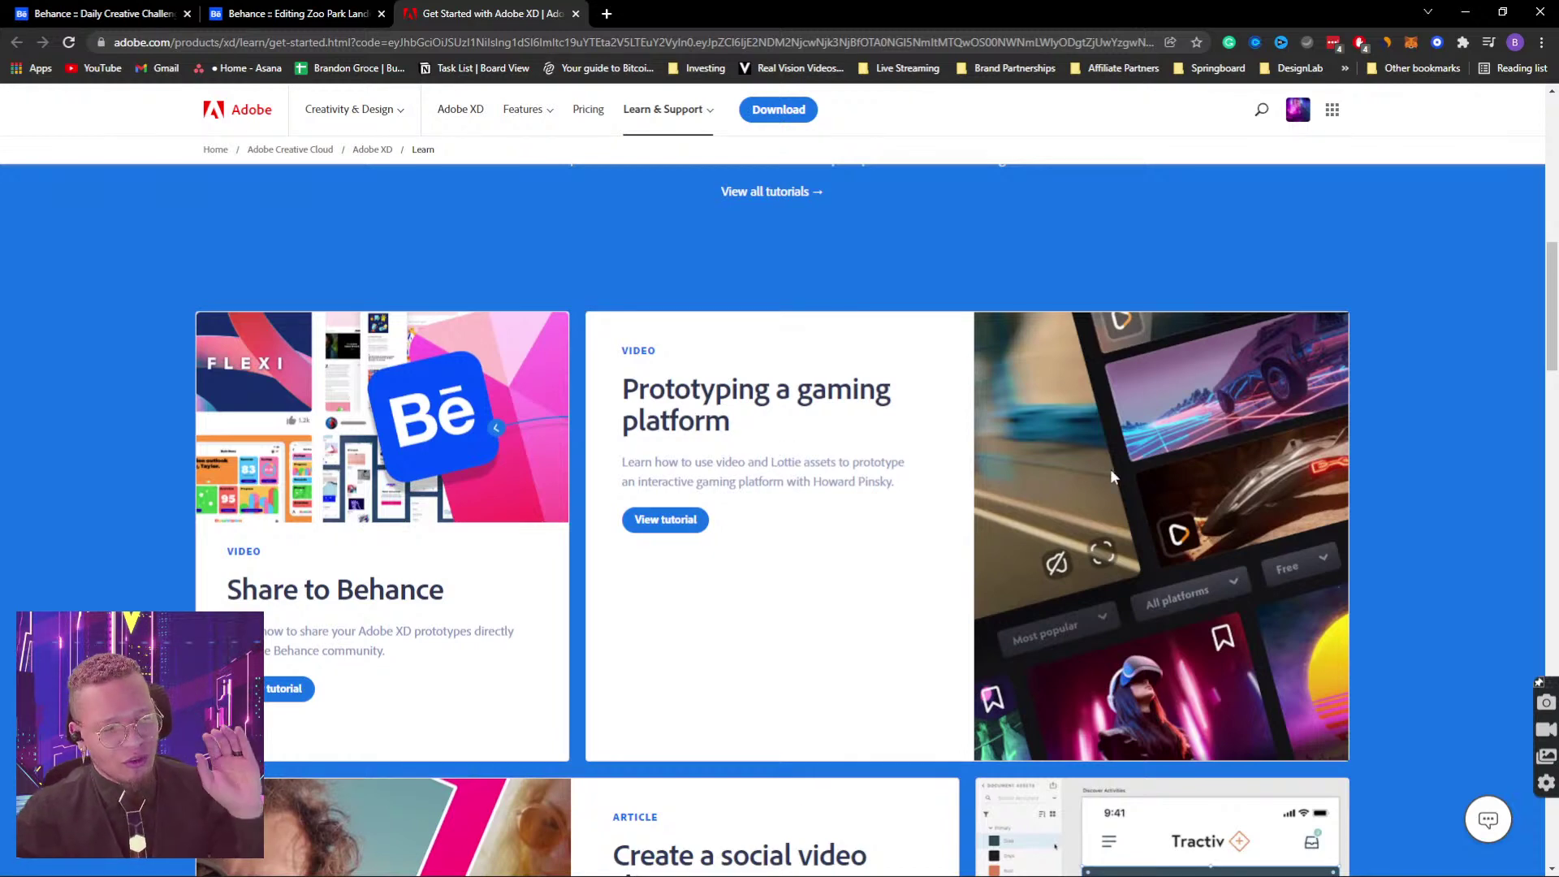
scroll(771, 210, down, 3)
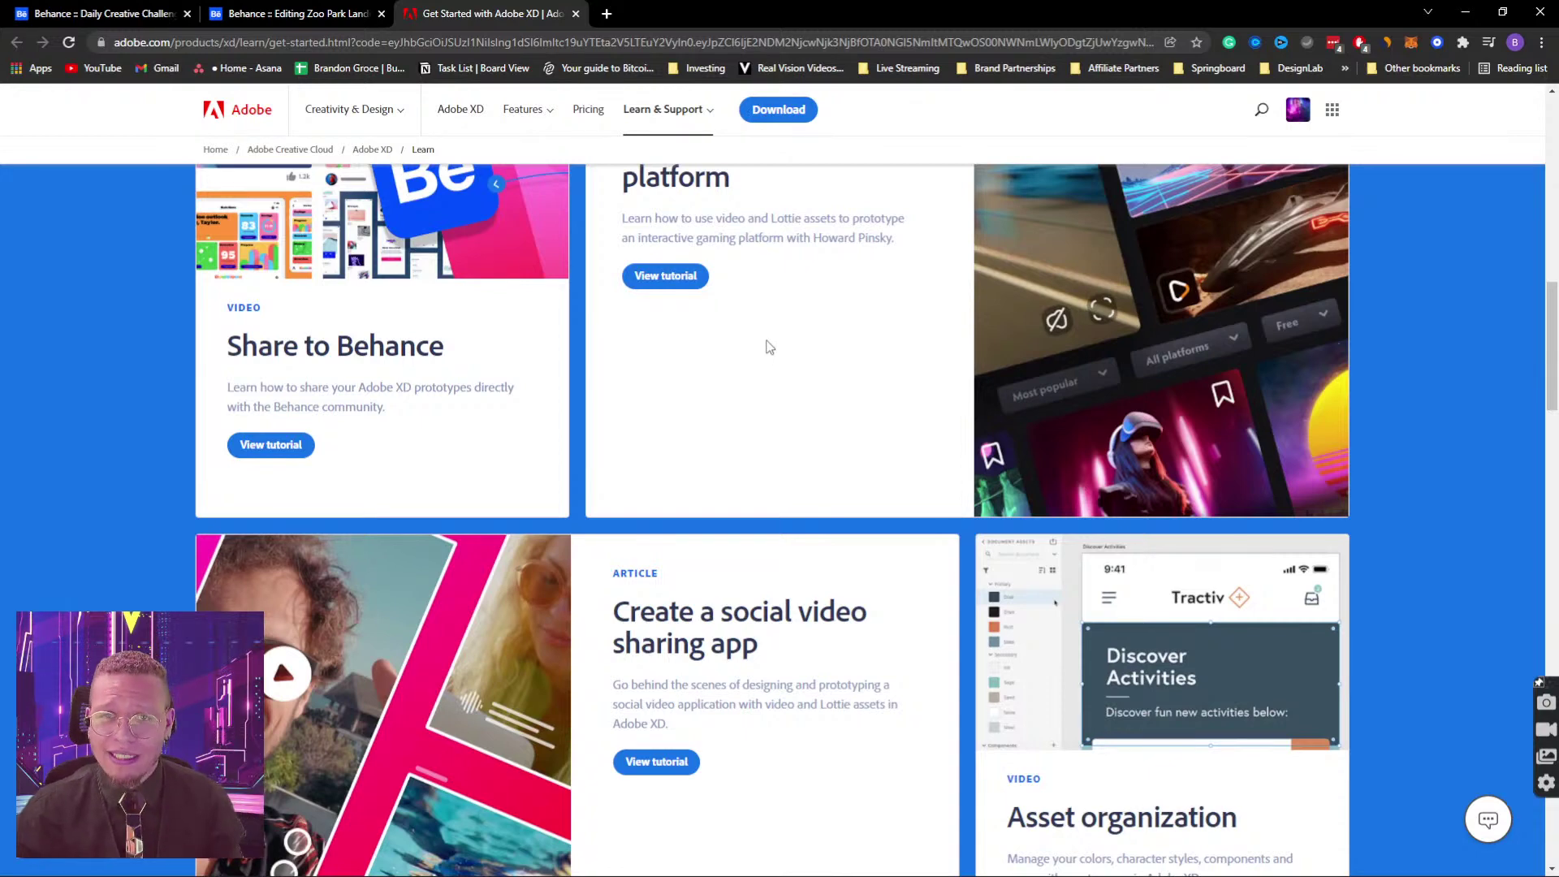
scroll(770, 346, down, 8)
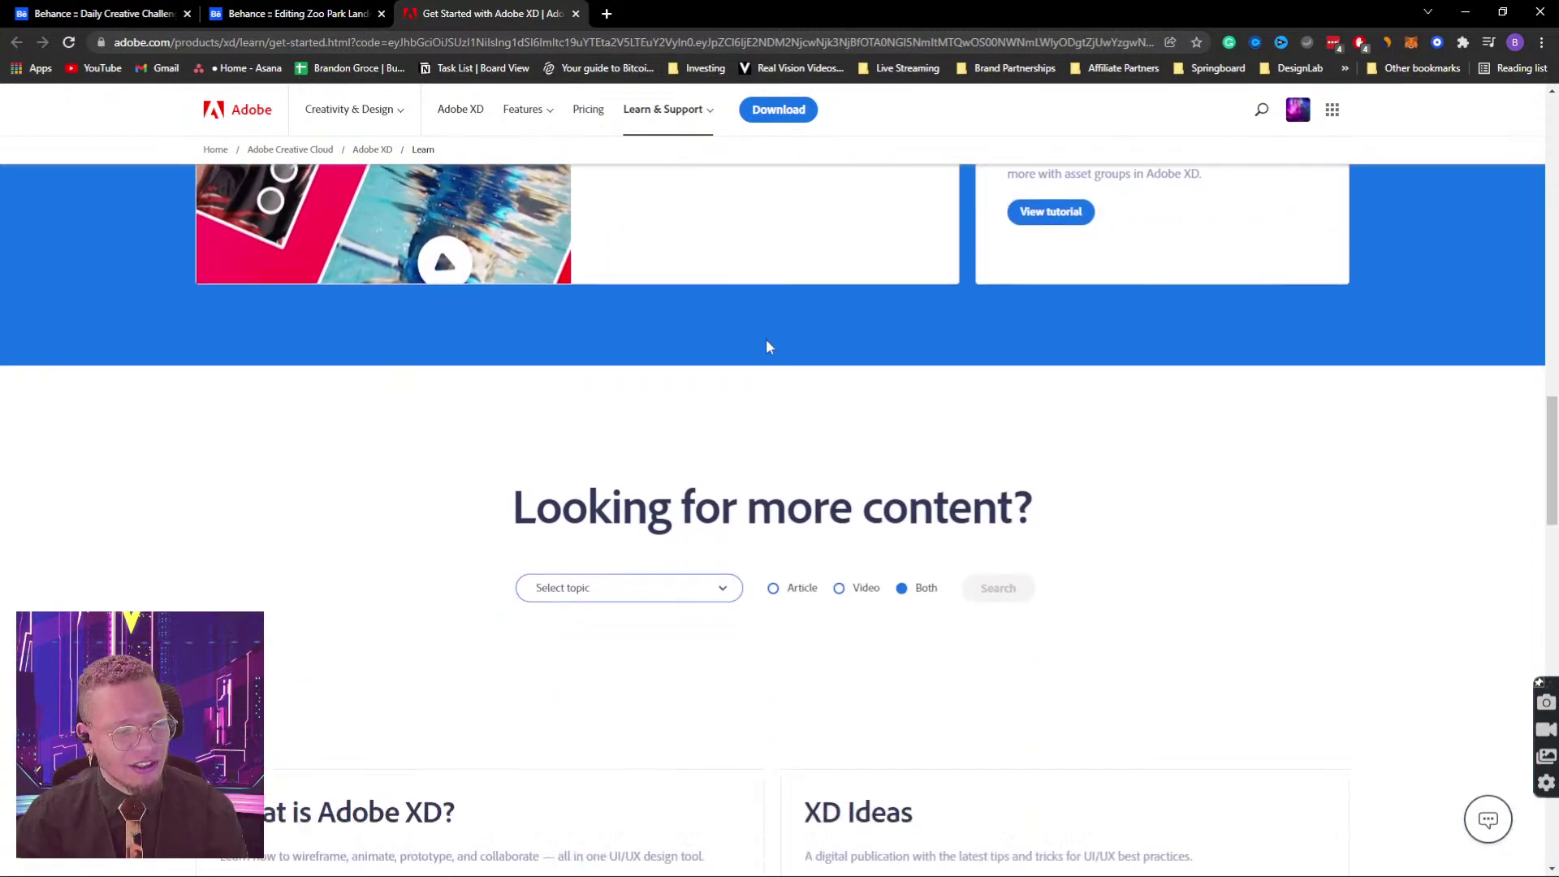
scroll(770, 347, down, 2)
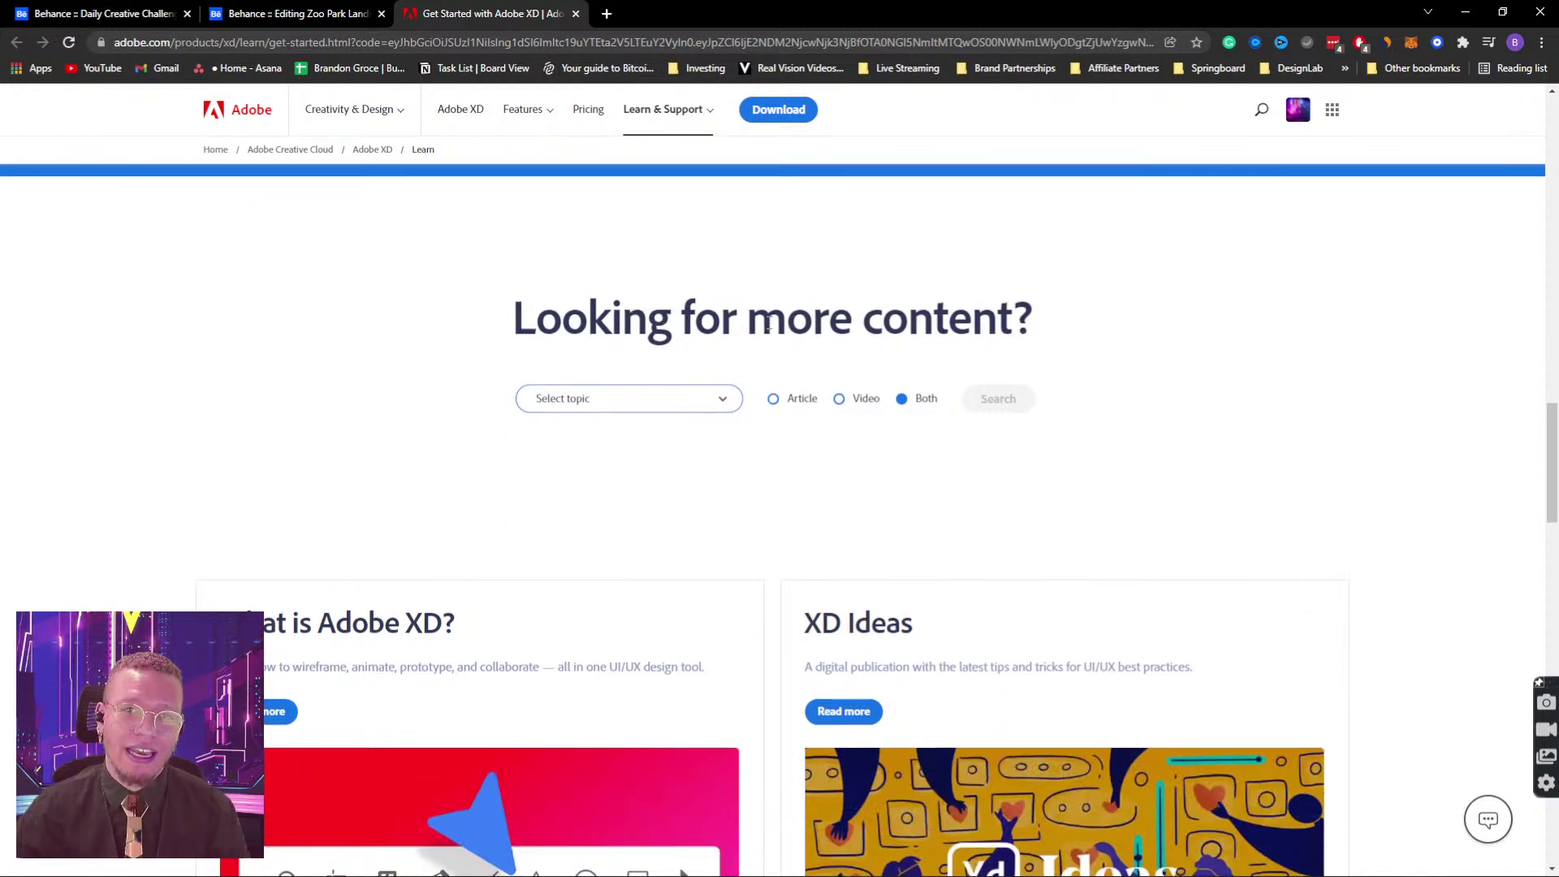
scroll(1145, 495, down, 7)
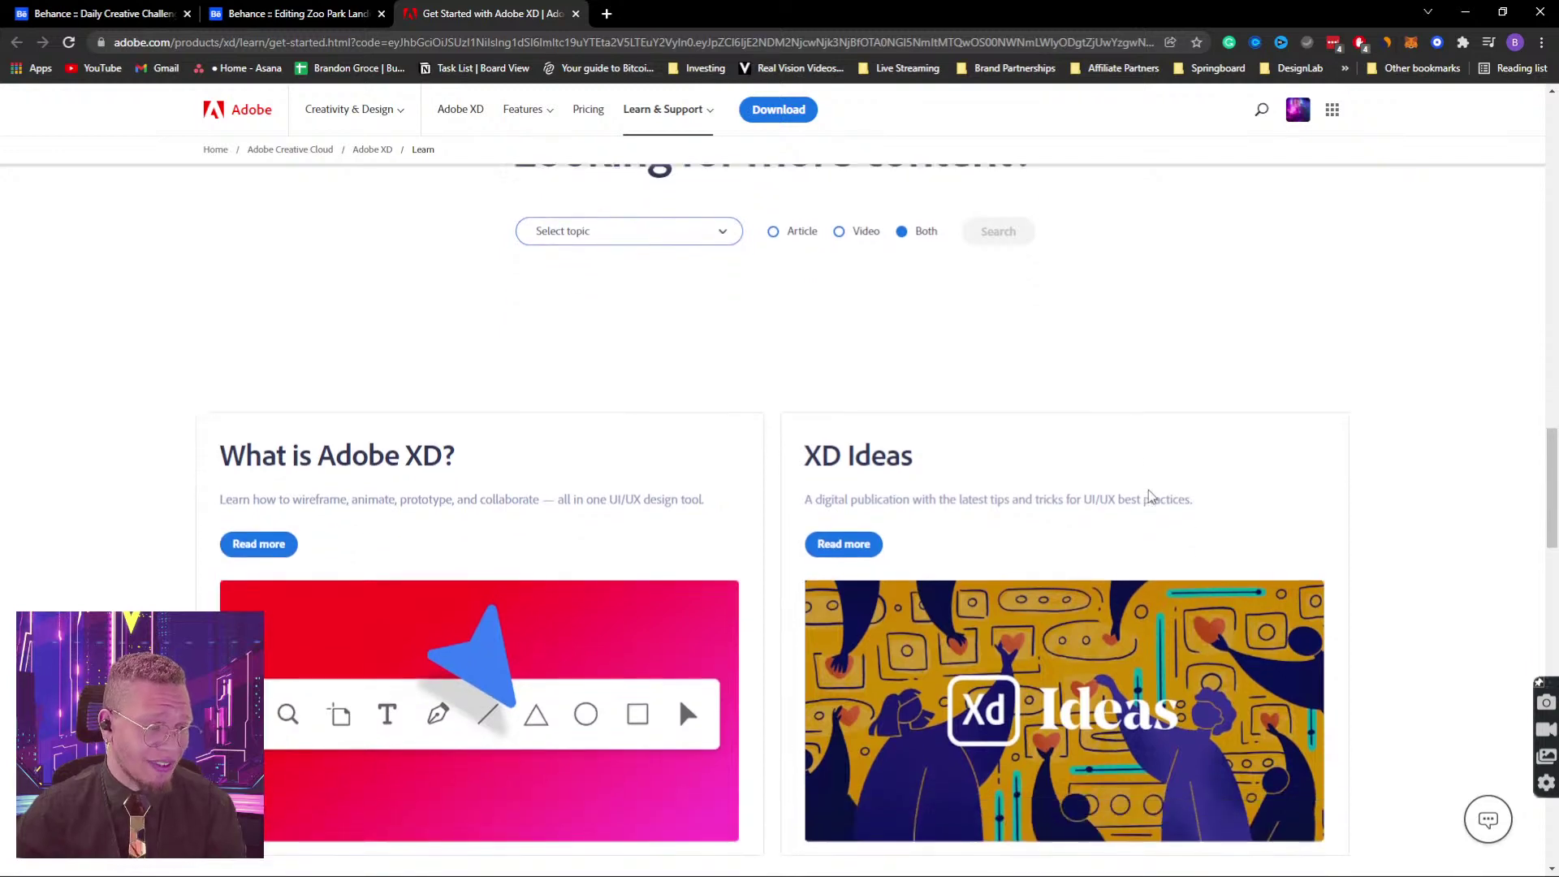
Step: Browse the rest of the XD learning page, down to the livestreams from UI/UX pros and the Single App offer
scroll(1149, 486, down, 8)
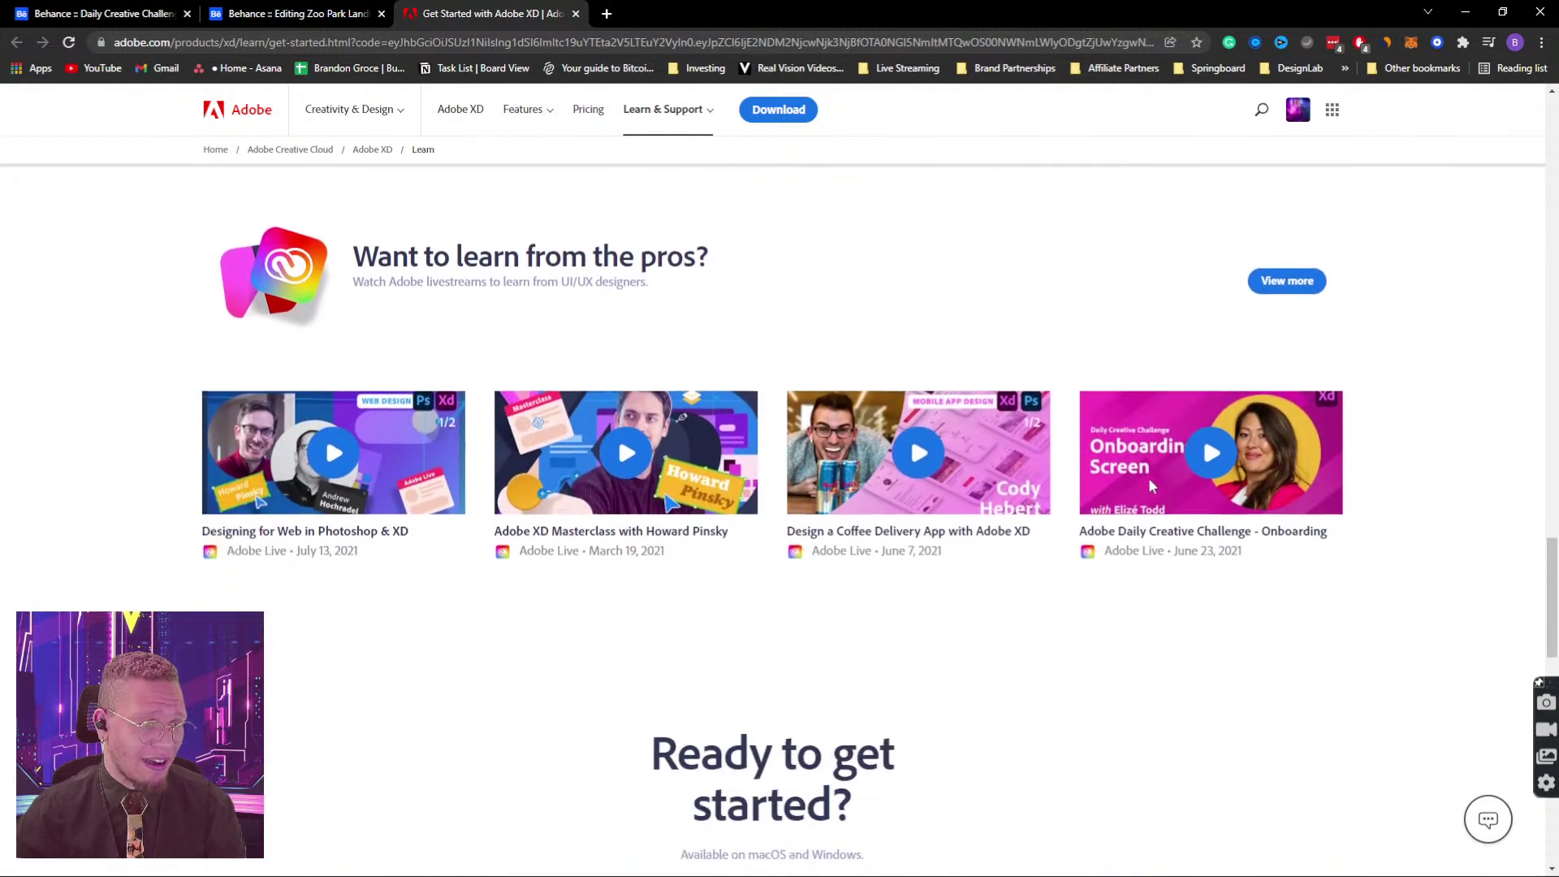
scroll(1152, 485, down, 3)
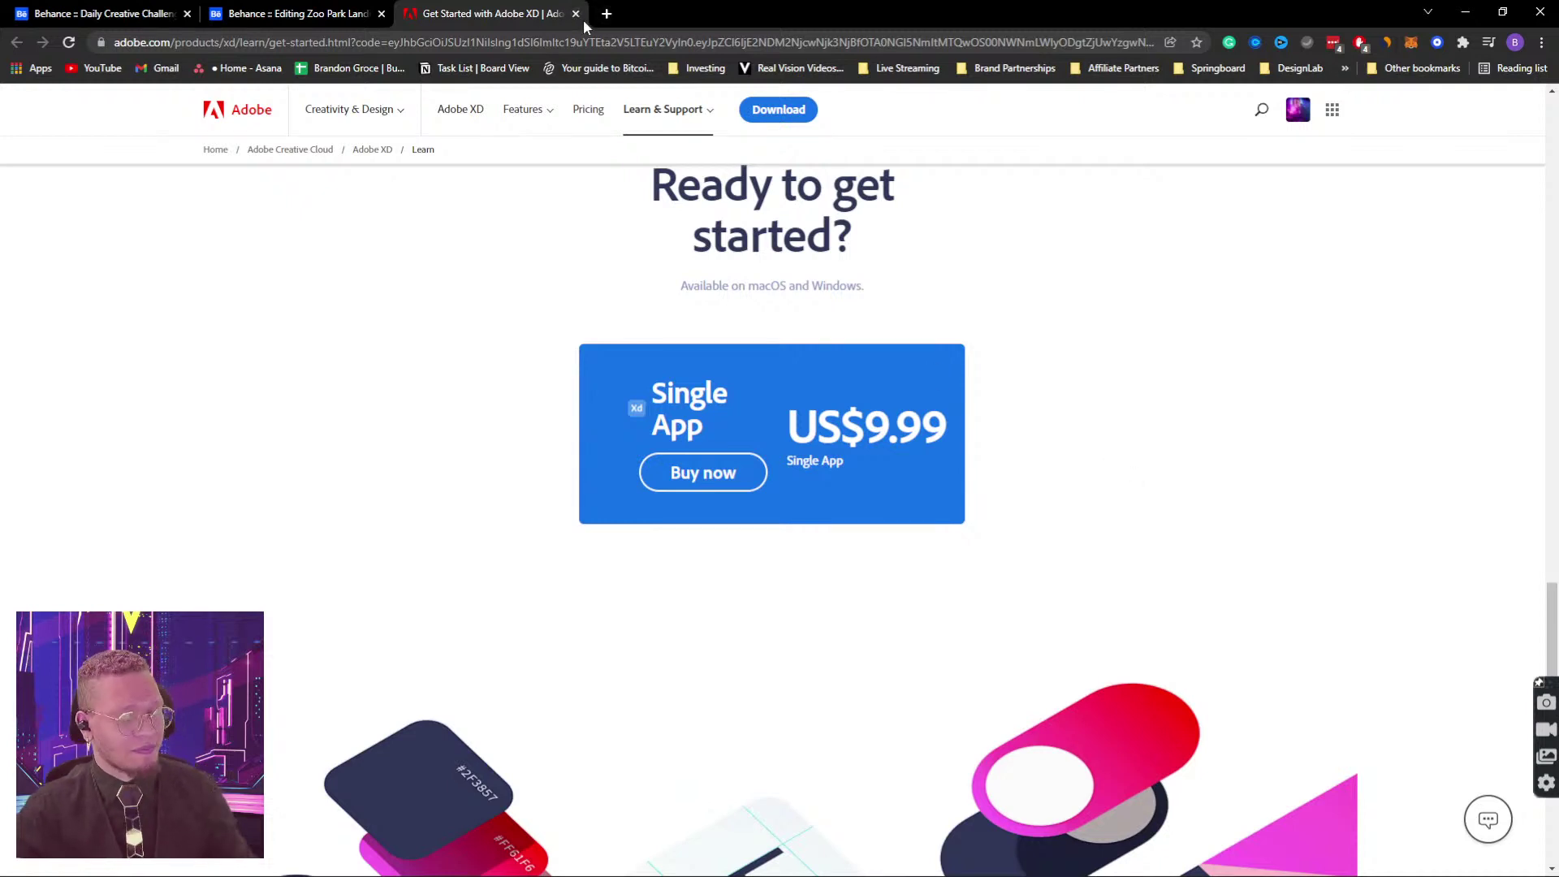
Step: Switch to the Adobe XD home screen and create a new document with an iPhone 13, 12 Pro Max artboard
key(super+Tab)
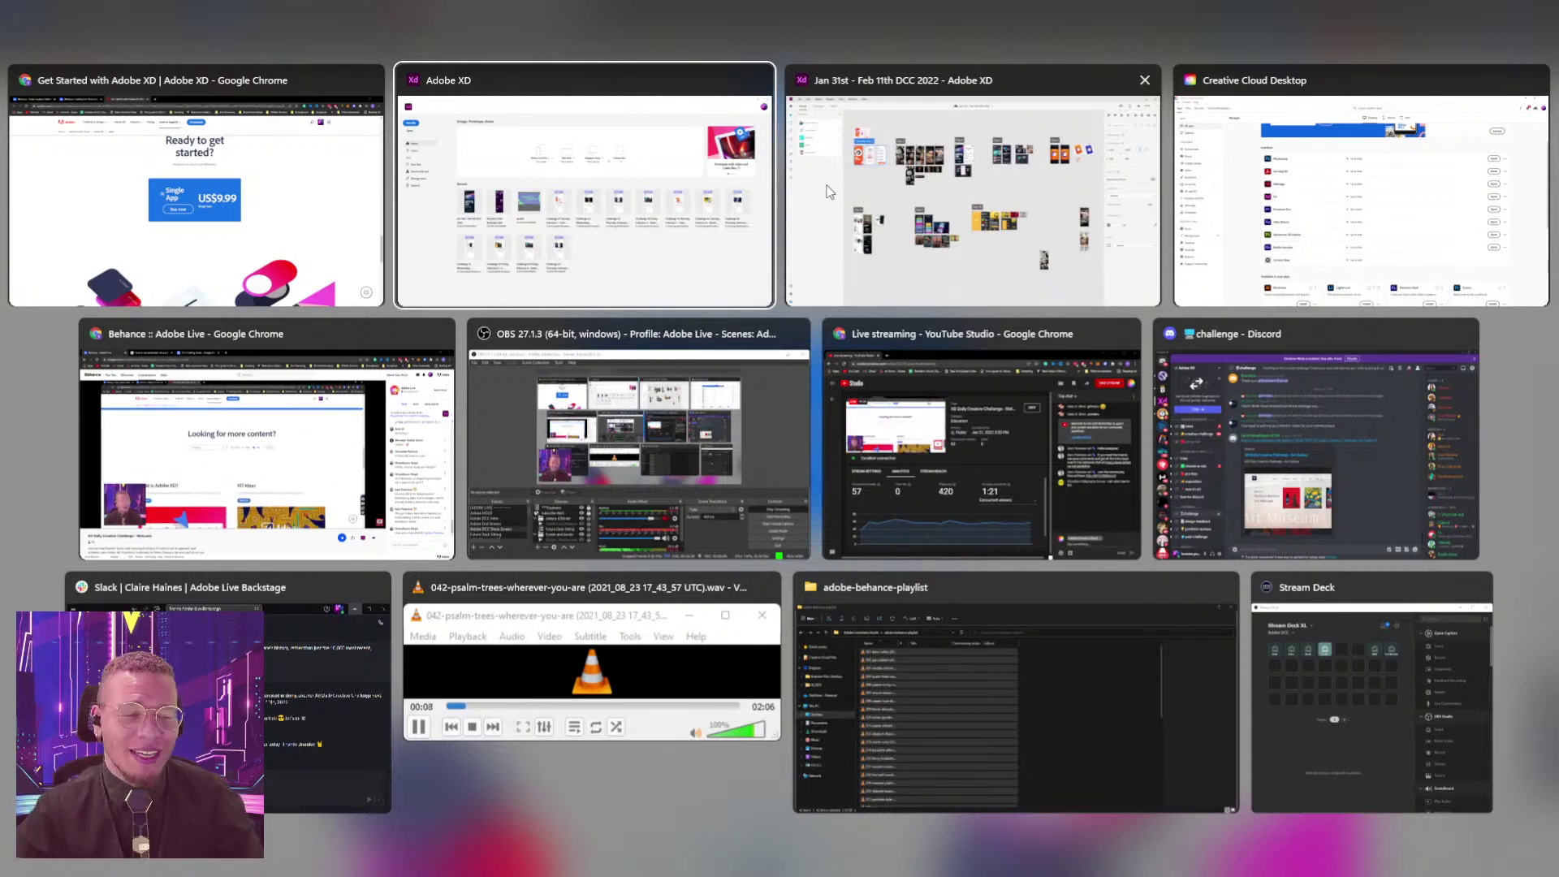
click(707, 267)
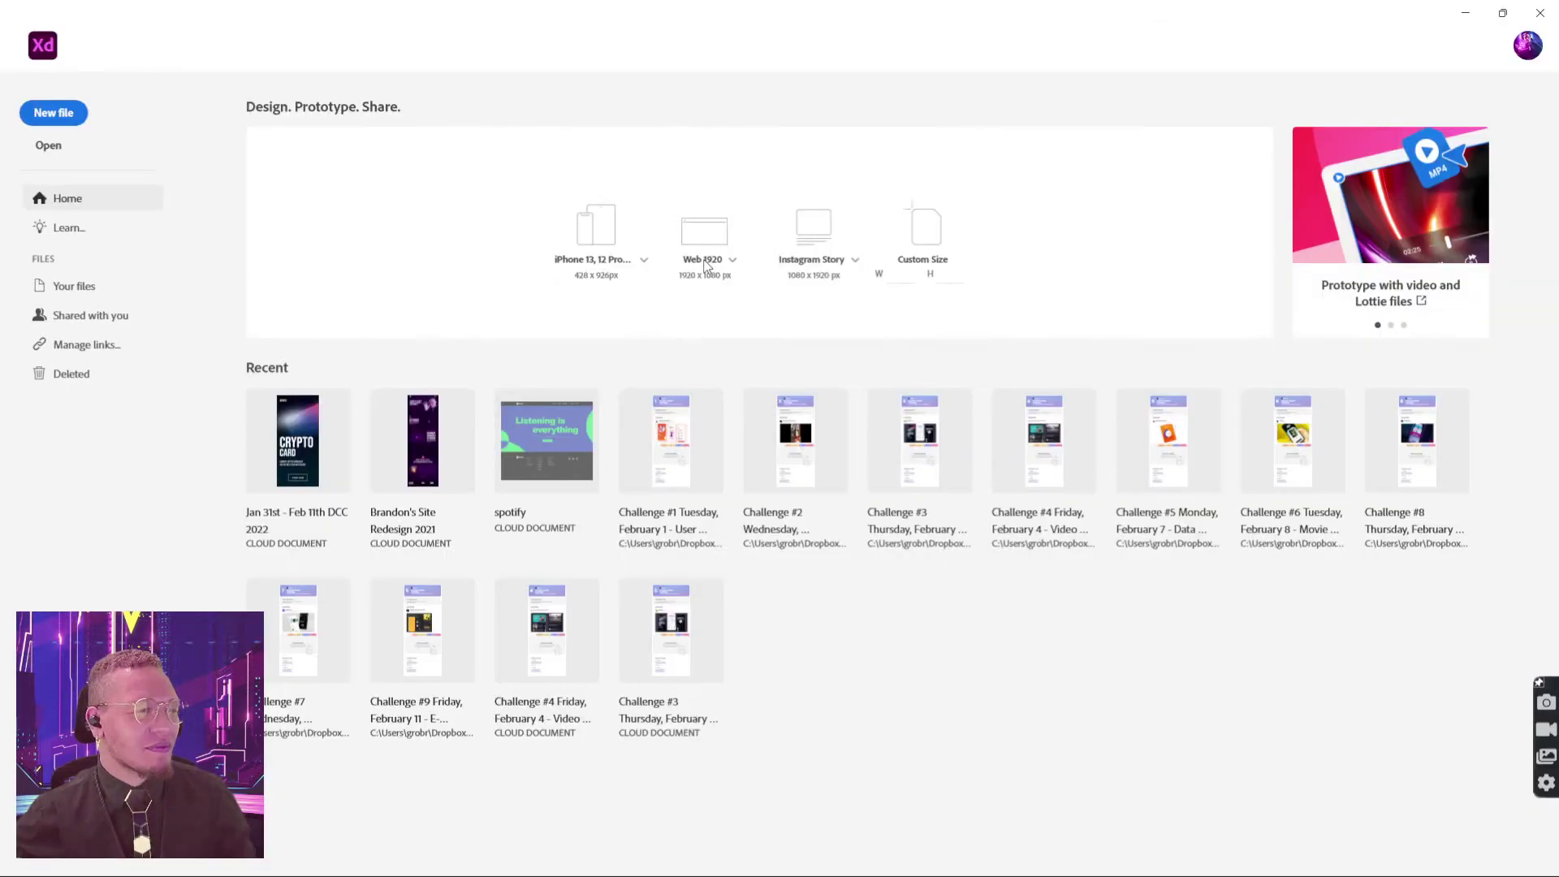
click(596, 243)
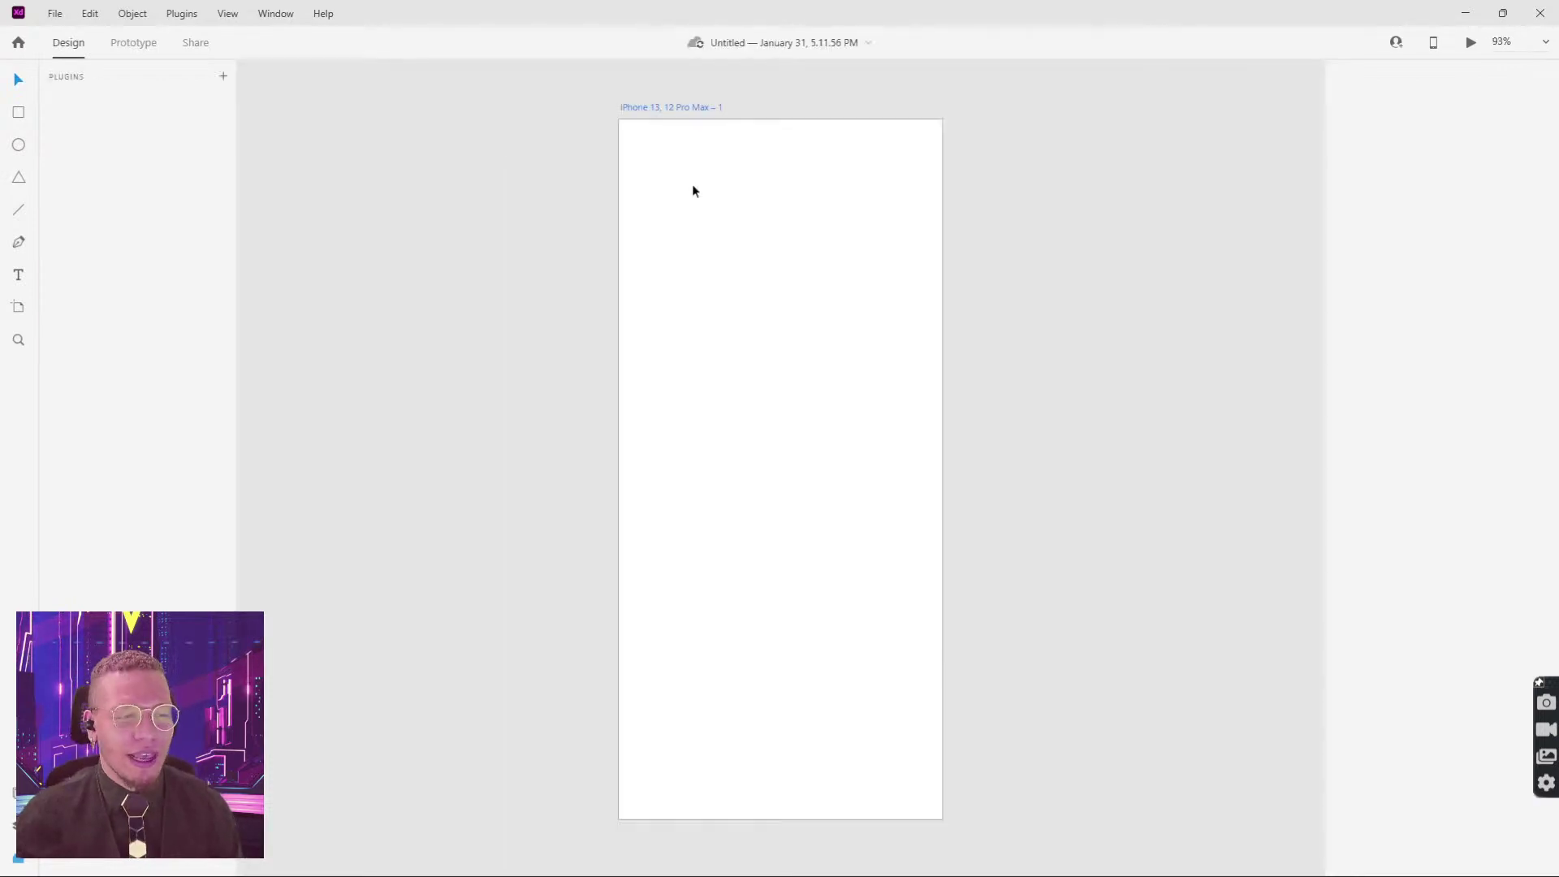
Step: Select and deselect the blank iPhone artboard, and replace the plugin content with the document's layer list
click(717, 107)
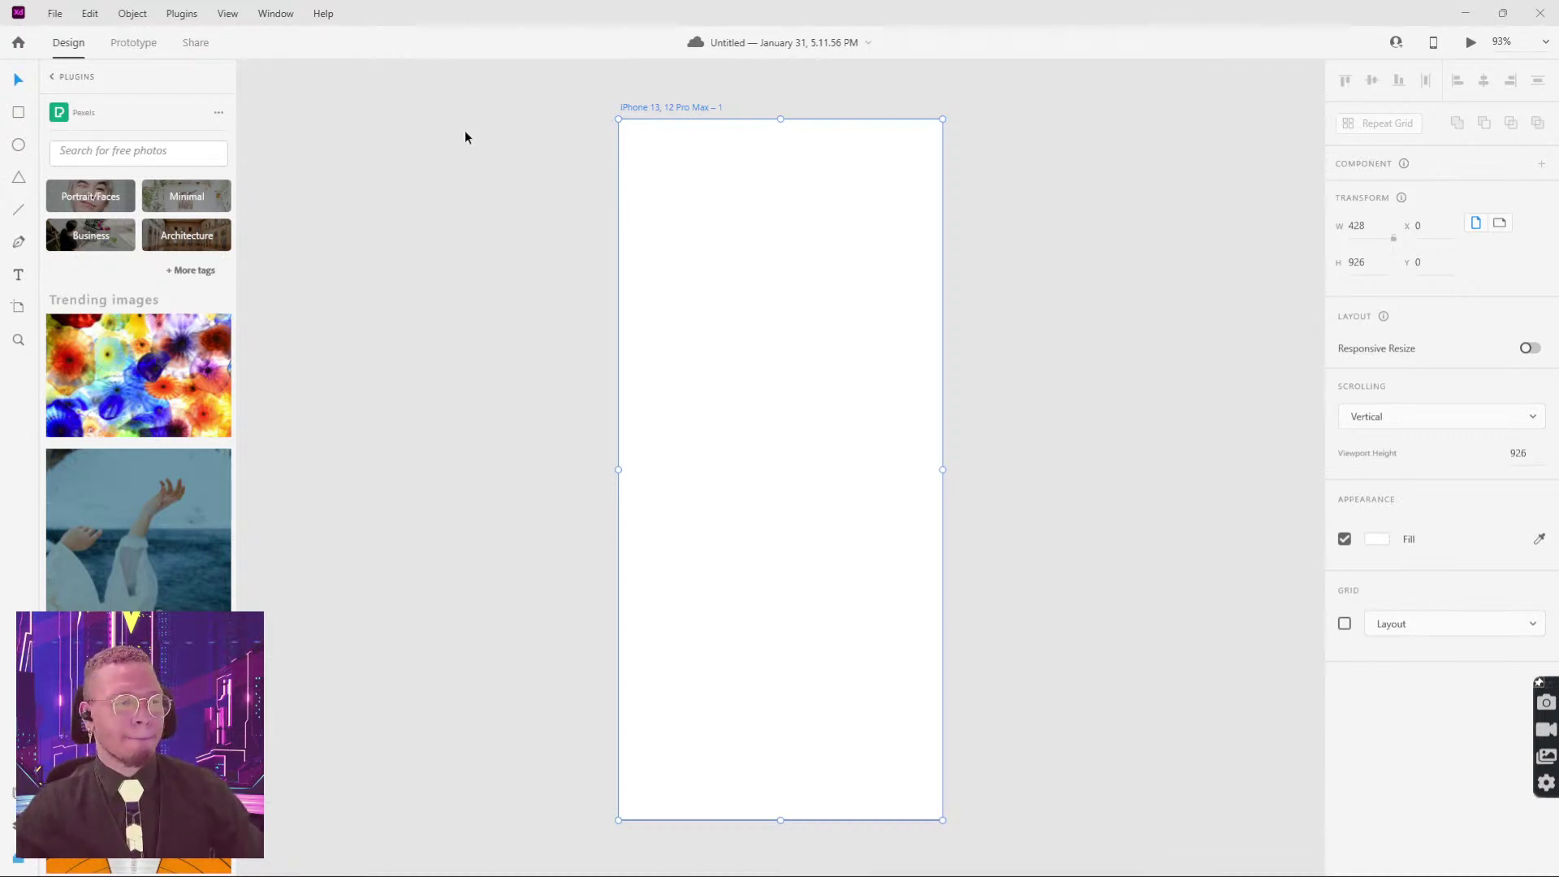
click(1023, 216)
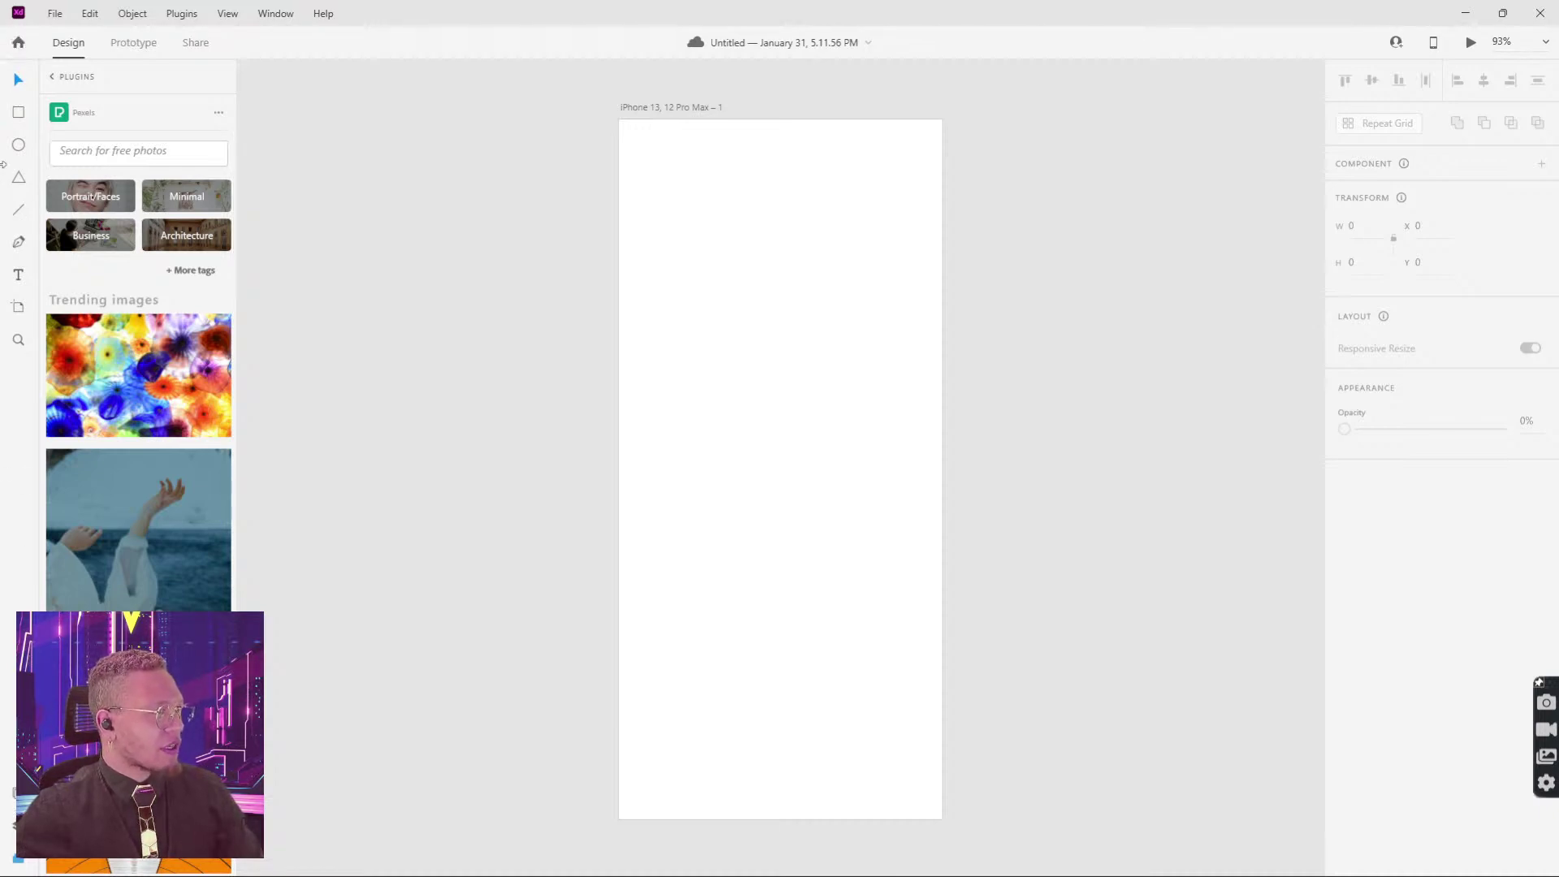
key(ctrl+y)
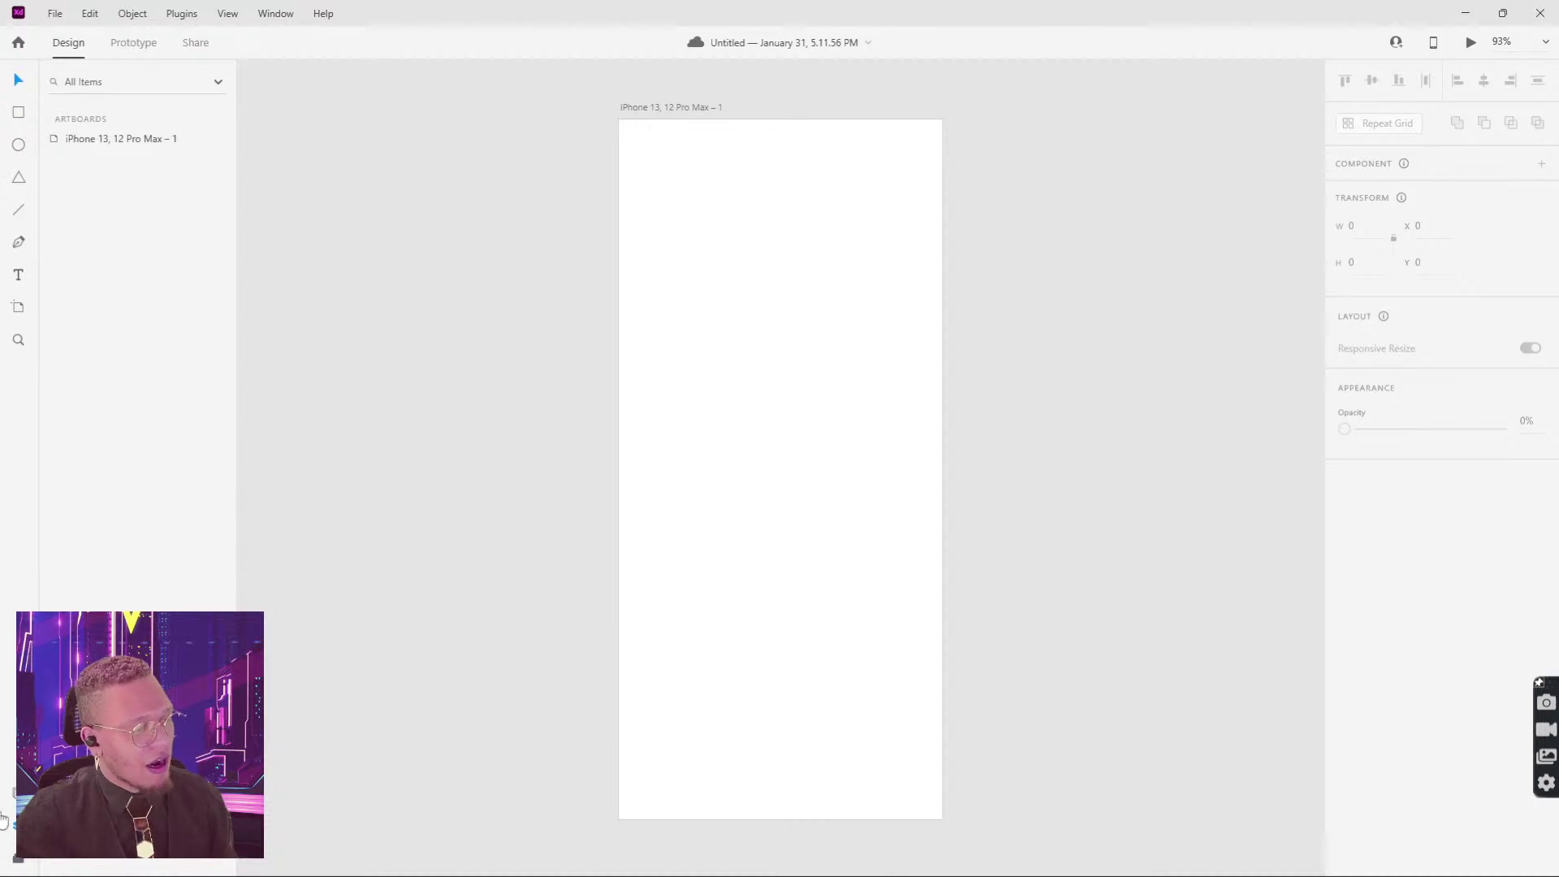
mouse_move(15, 822)
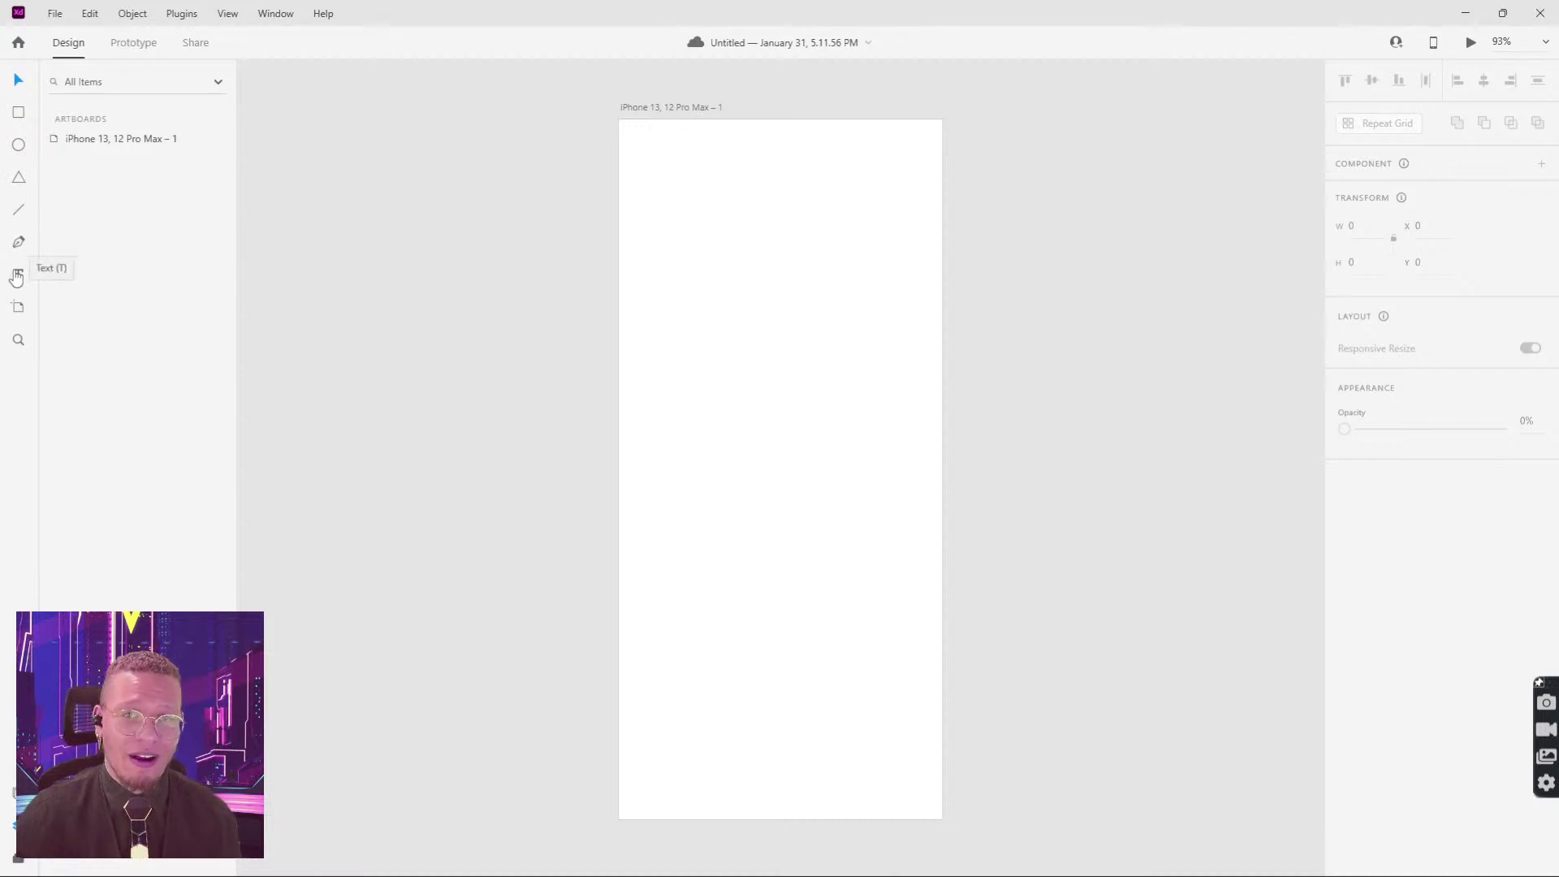
Step: Draw a rectangle about 174 × 304, an ellipse about 327 × 163 and a triangle about 236 × 232 beside the artboard
click(19, 114)
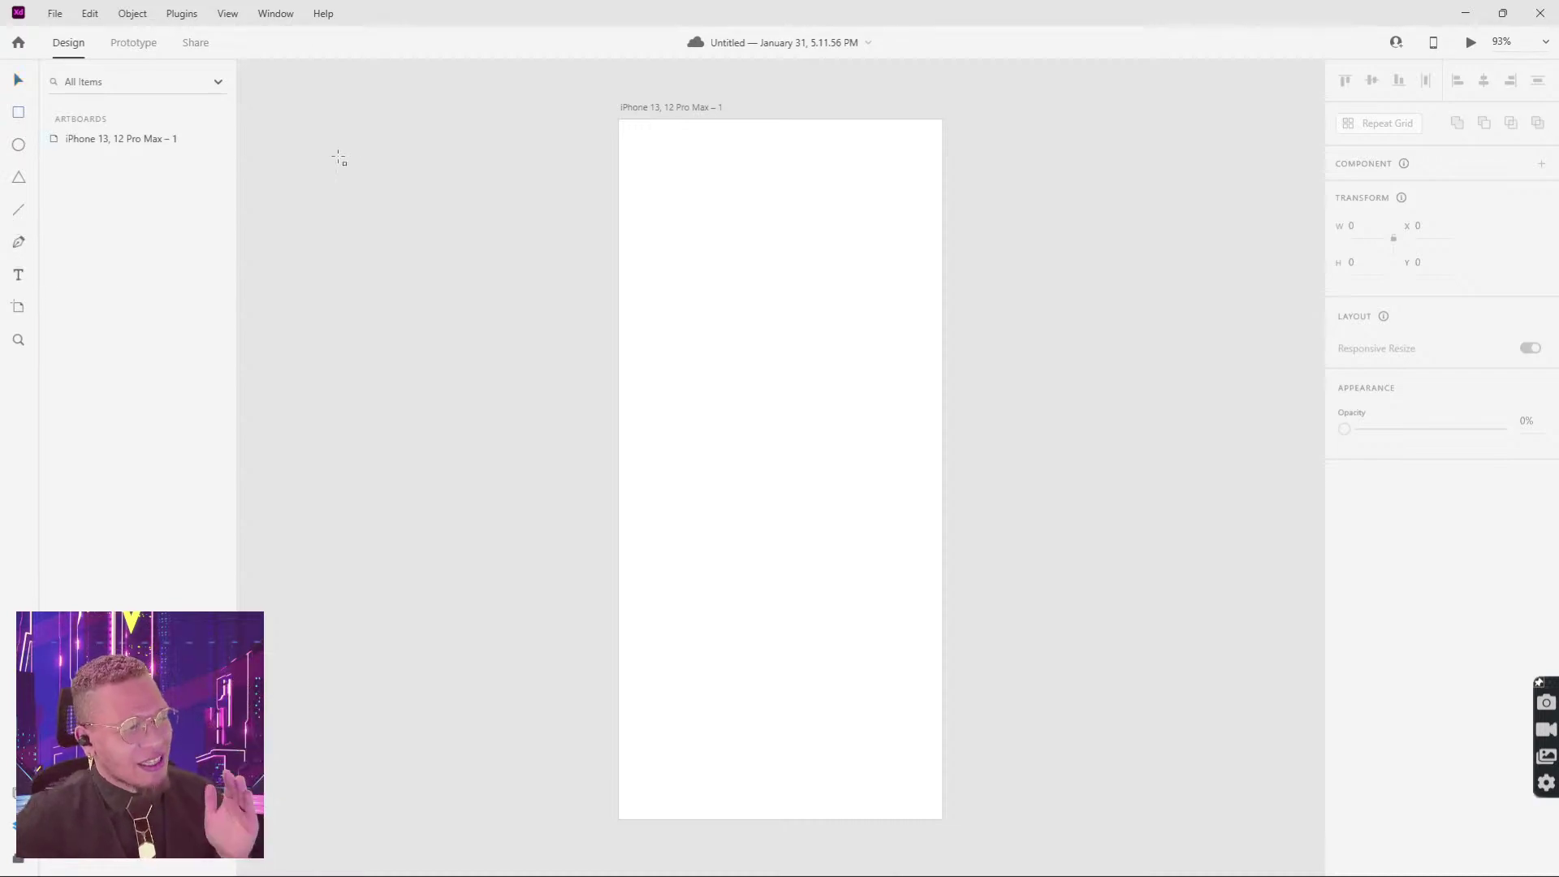
click(19, 148)
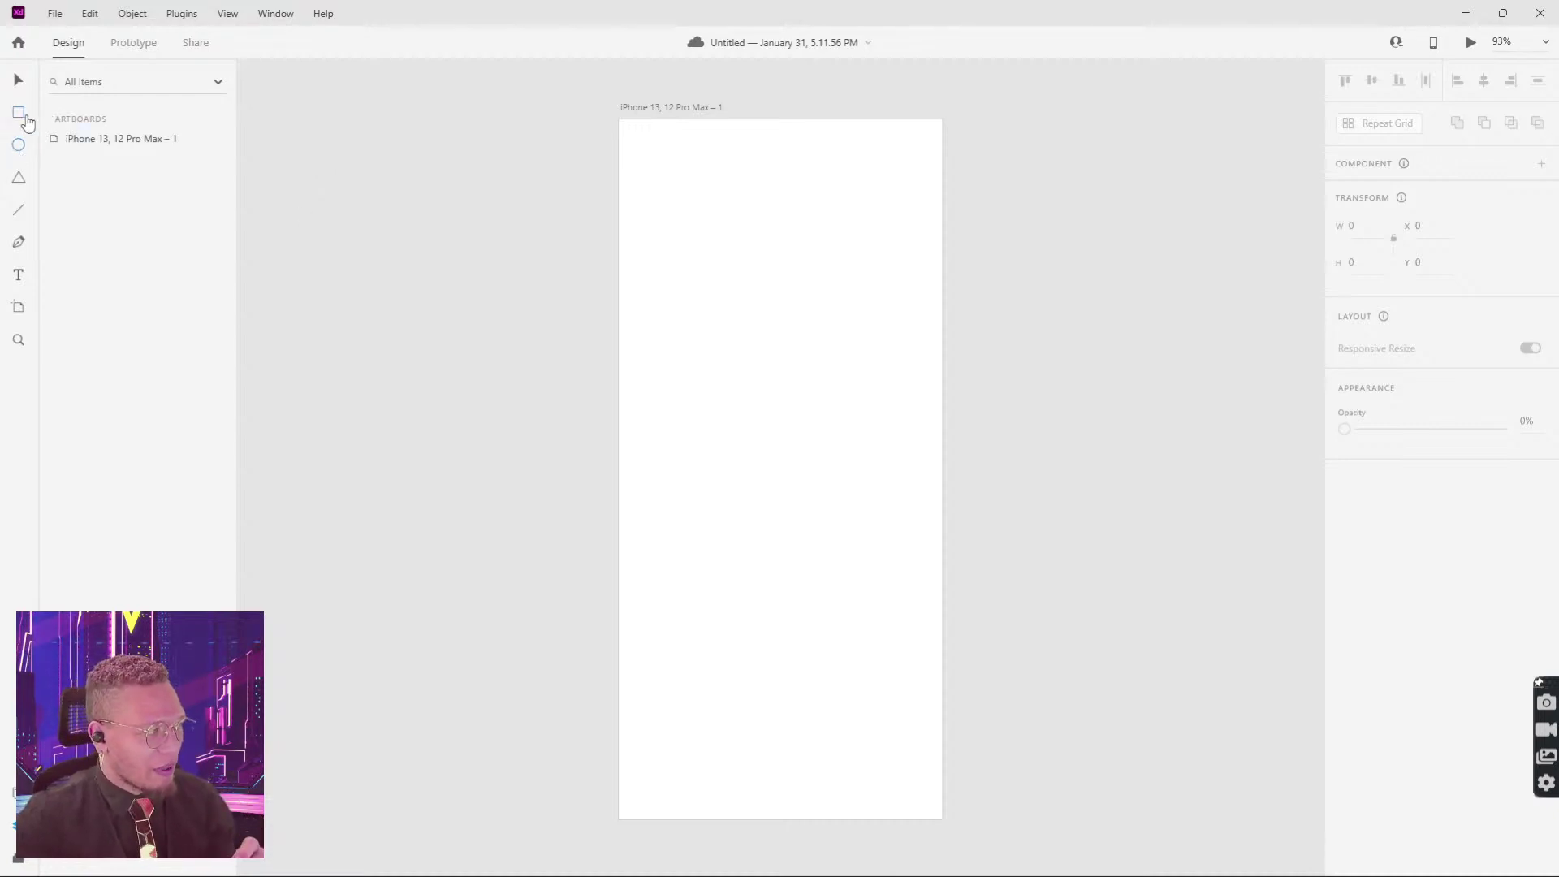
drag(449, 230, 580, 460)
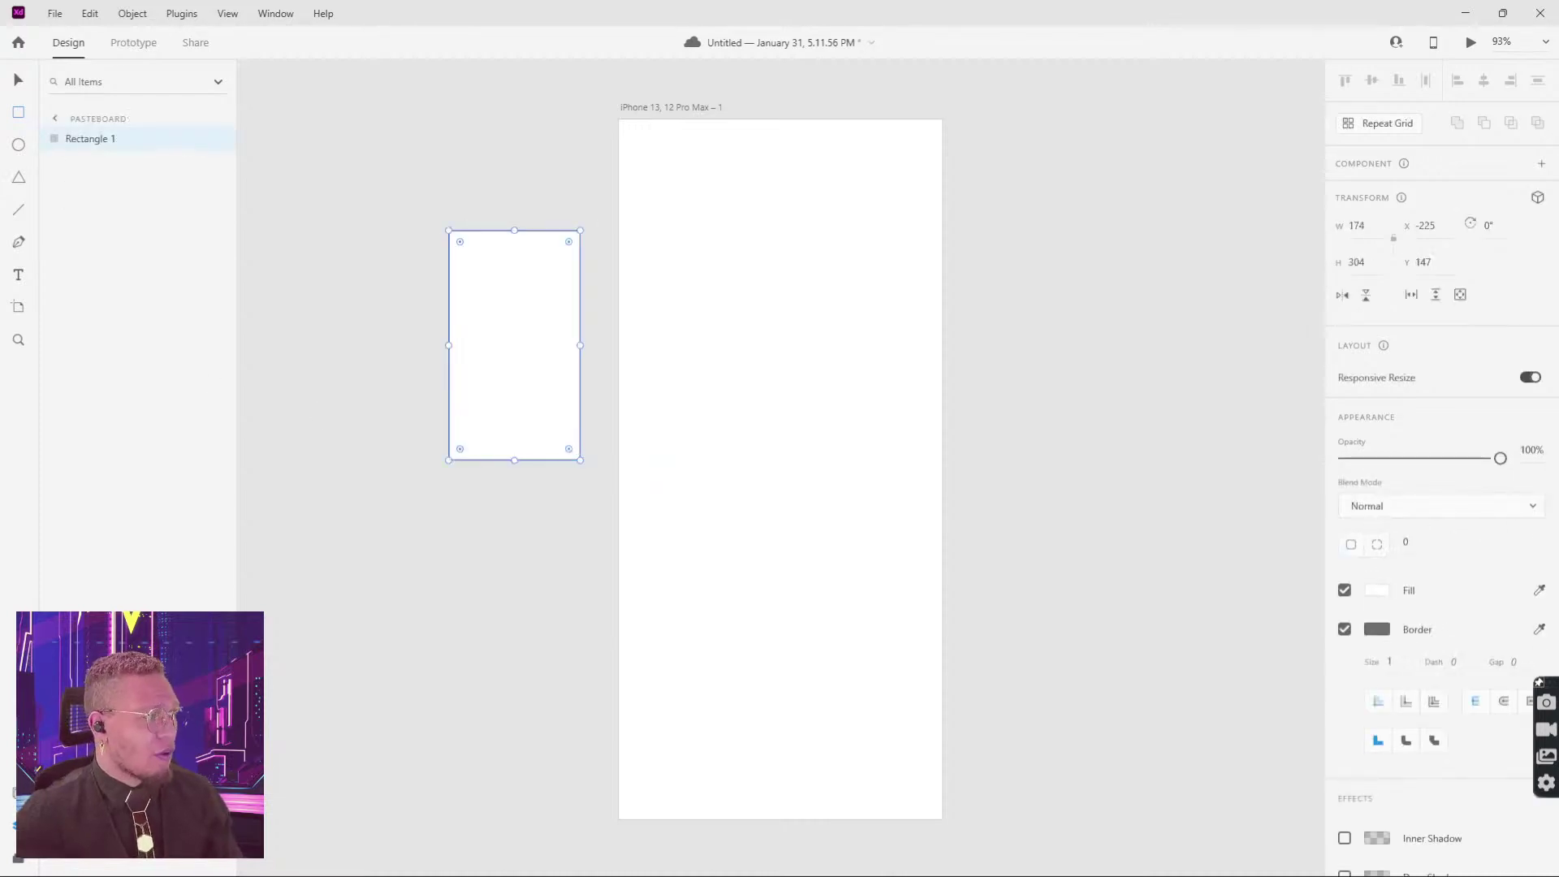
click(20, 147)
drag(407, 173, 654, 298)
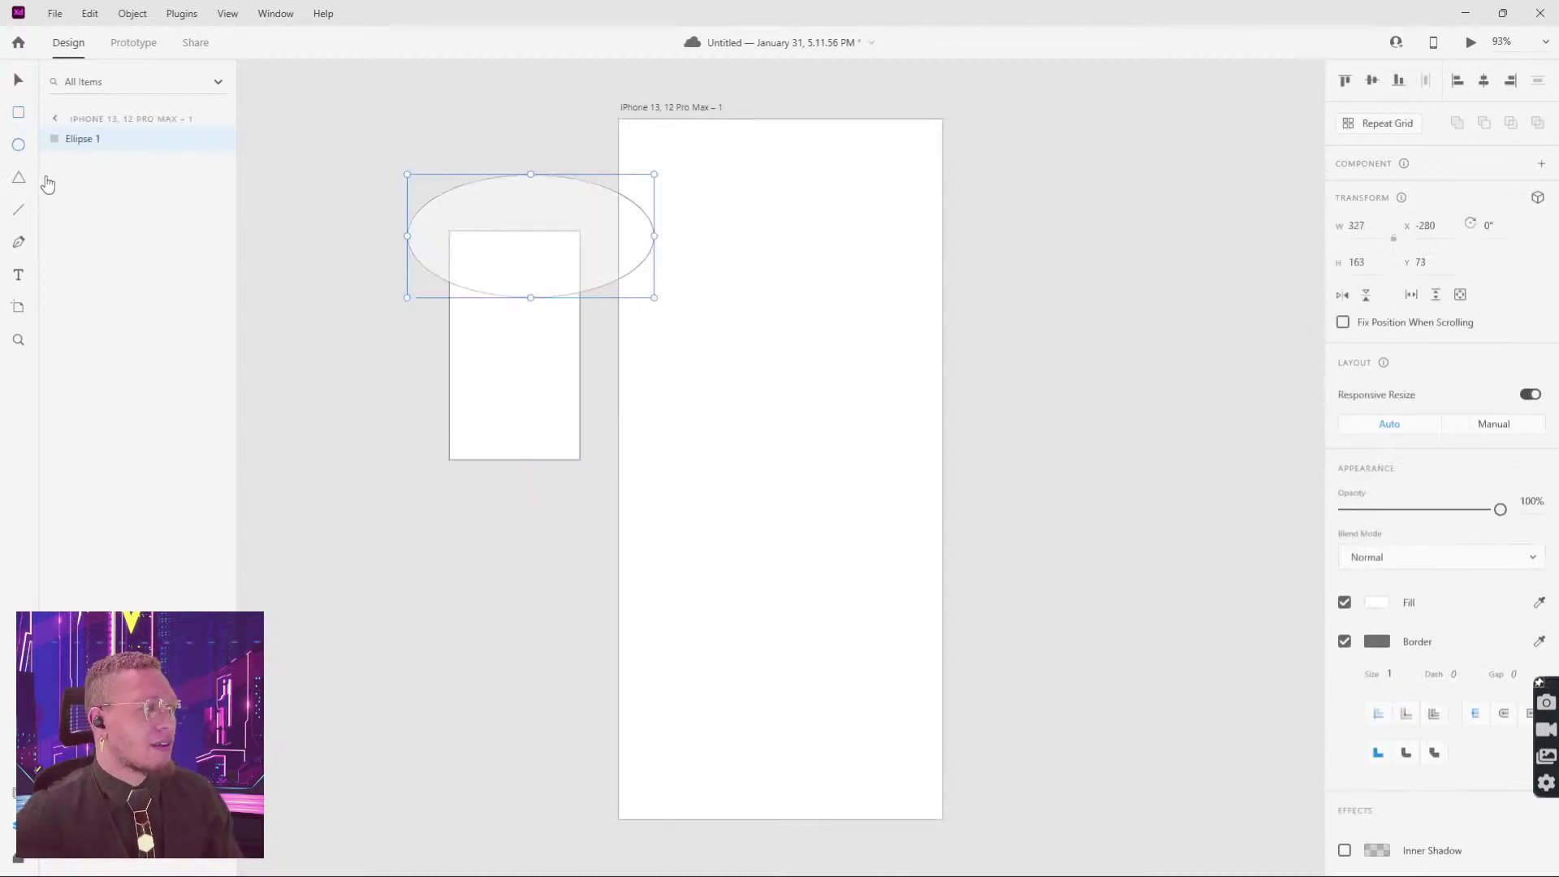
click(13, 184)
drag(376, 469, 554, 645)
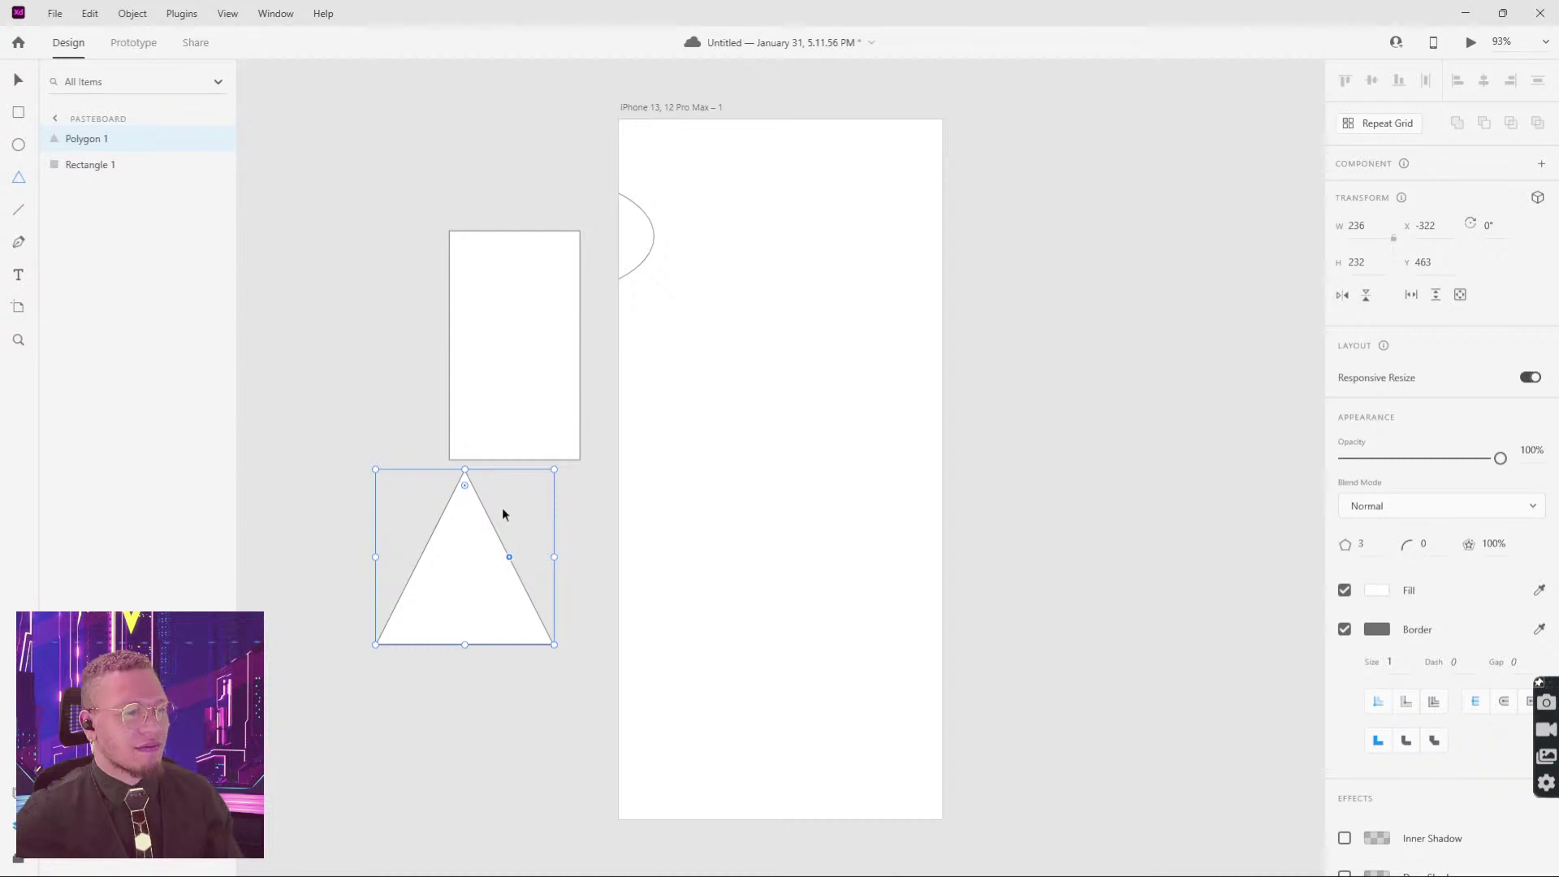
Step: Move the ellipse completely off the artboard onto the pasteboard, and delete all three sample shapes
drag(629, 259, 557, 143)
click(713, 242)
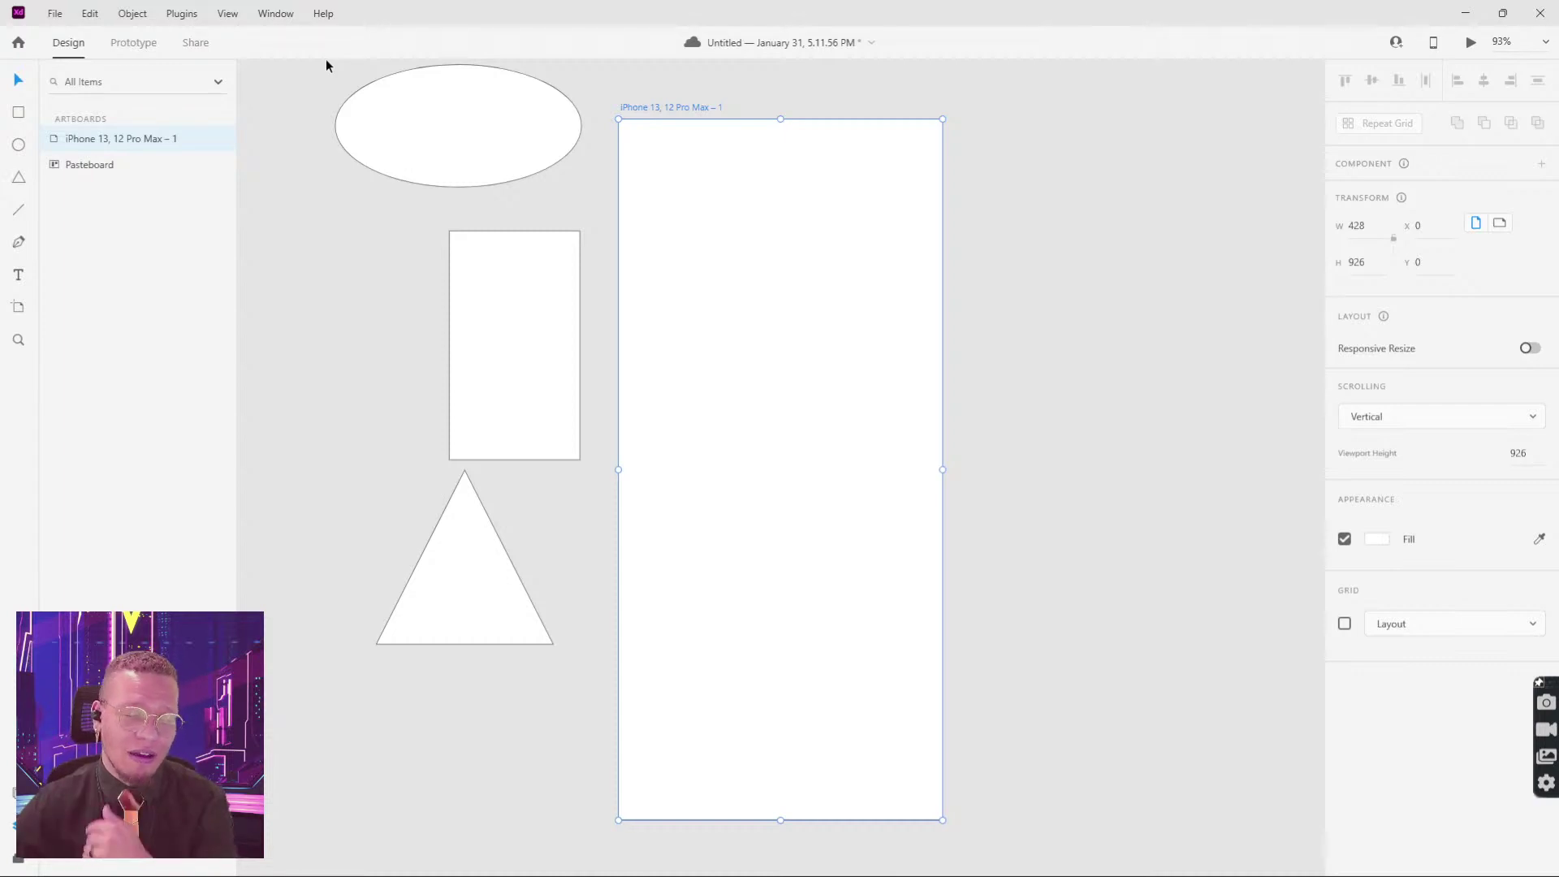
drag(278, 85, 491, 691)
key(Delete)
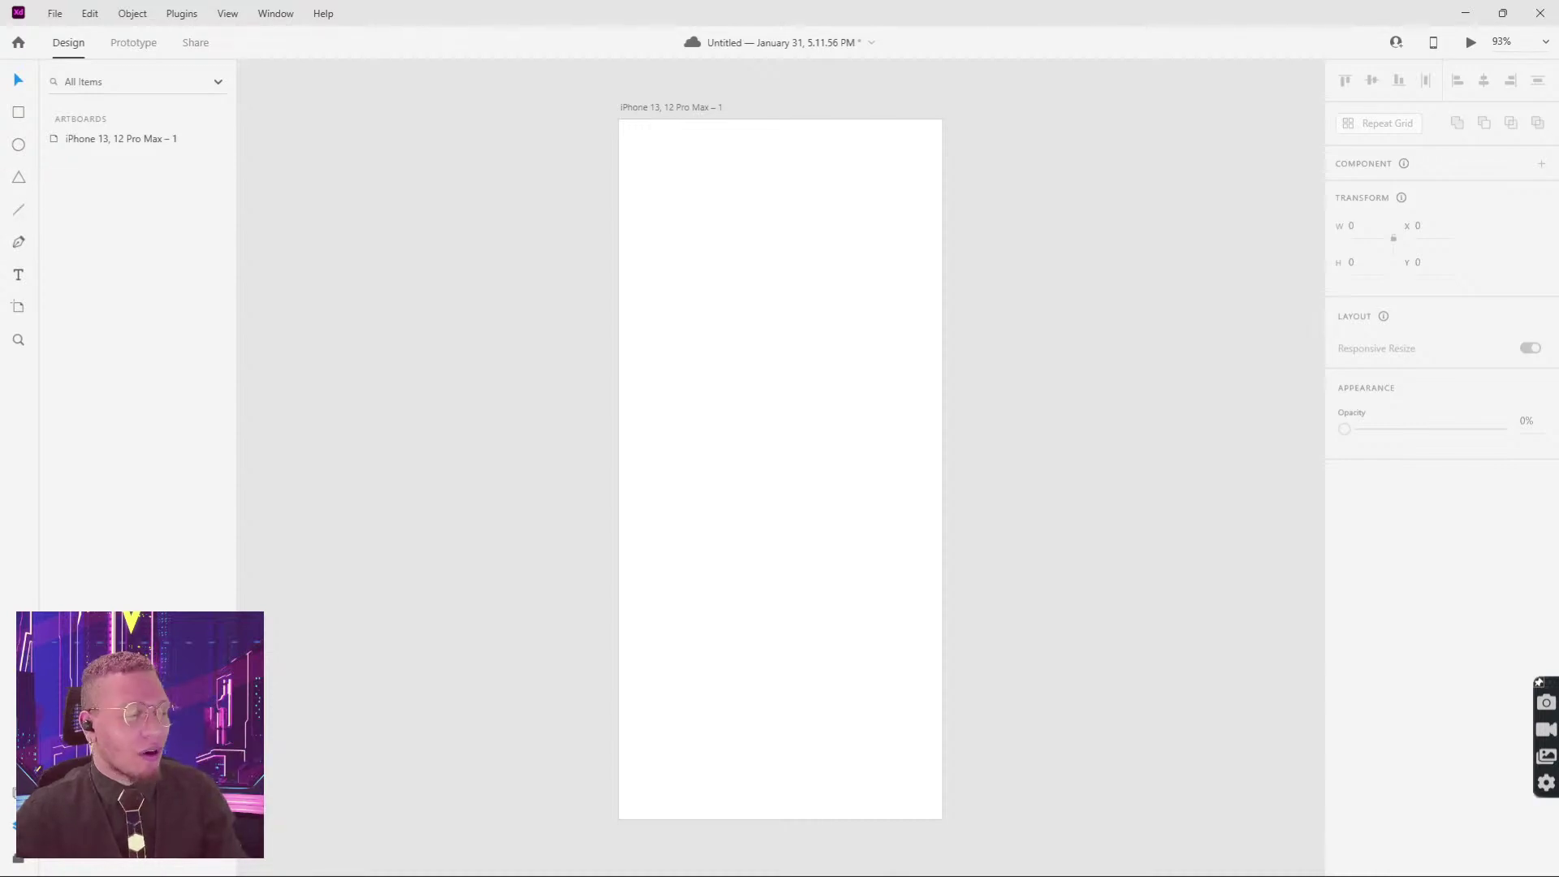
Step: Draw a slanted line about 104 wide and 319 high on the pasteboard beside the artboard, and delete it
click(19, 212)
drag(445, 159, 524, 400)
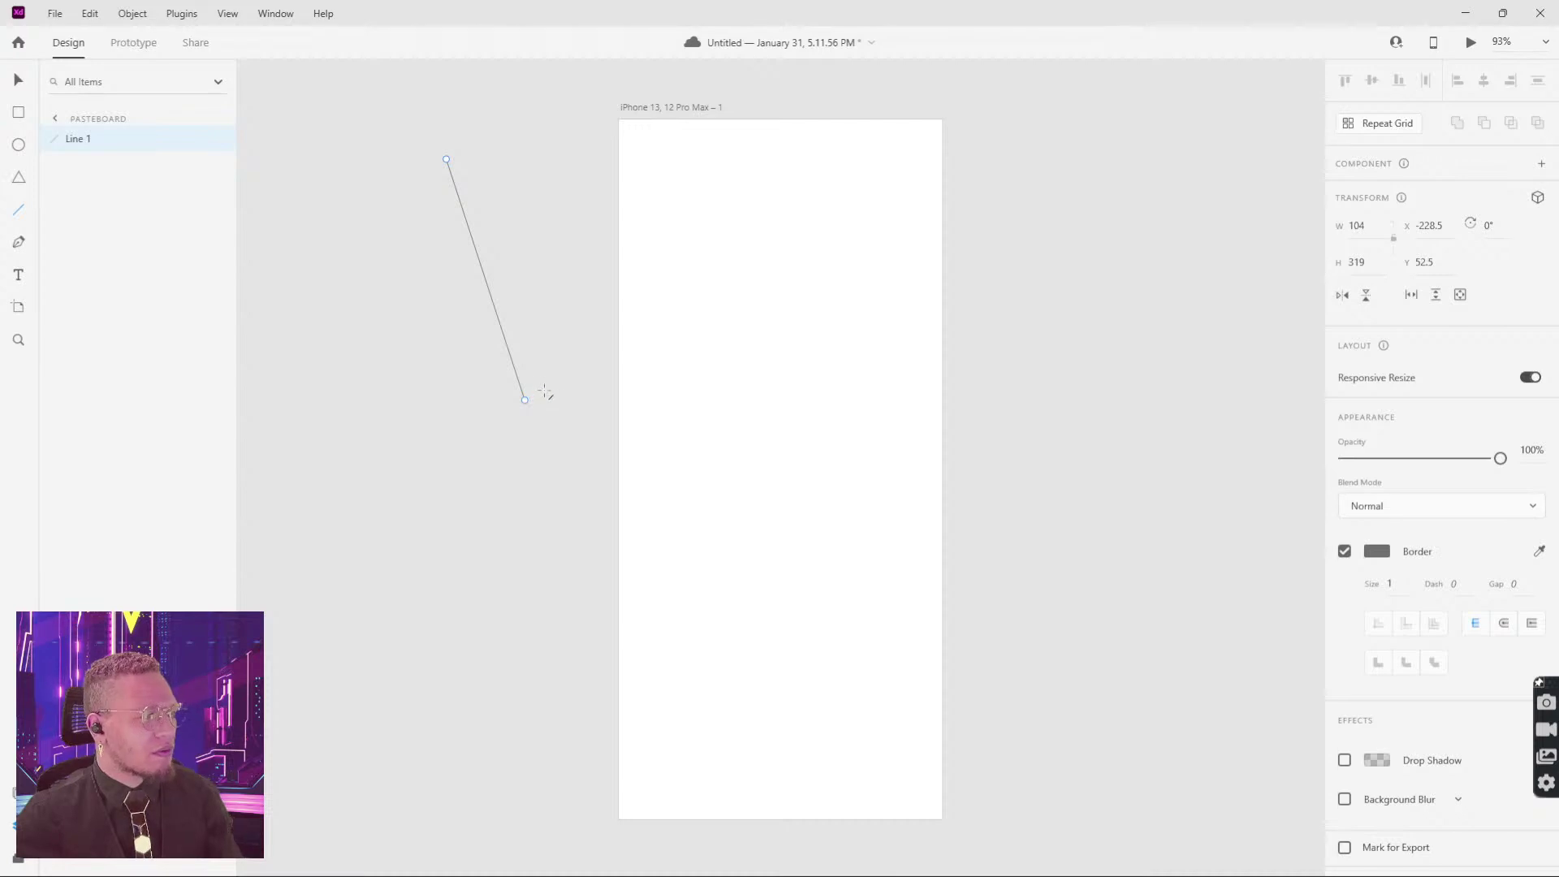
key(Delete)
Step: Draw a freeform path of looping, overlapping curves with the Pen tool on the pasteboard, reshape a point, and undo the last change
click(19, 244)
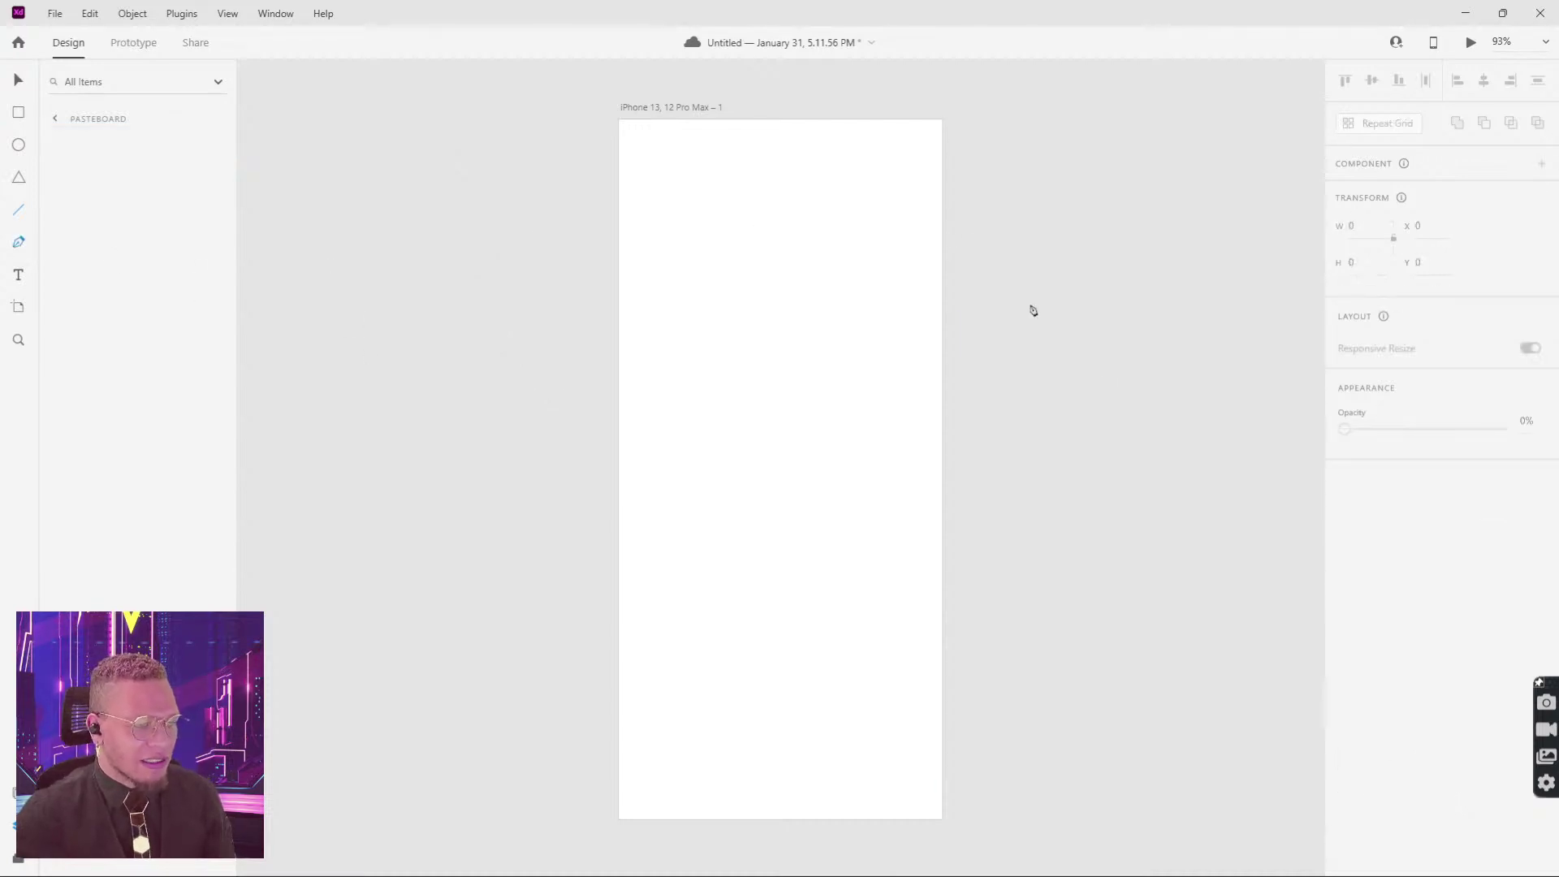
click(1048, 406)
drag(1151, 306, 1152, 160)
drag(1135, 414, 1142, 439)
drag(1168, 504, 1040, 520)
drag(1094, 398, 1154, 372)
drag(1226, 330, 1244, 228)
drag(1227, 176, 1131, 260)
drag(1183, 419, 1219, 500)
drag(1208, 558, 1180, 586)
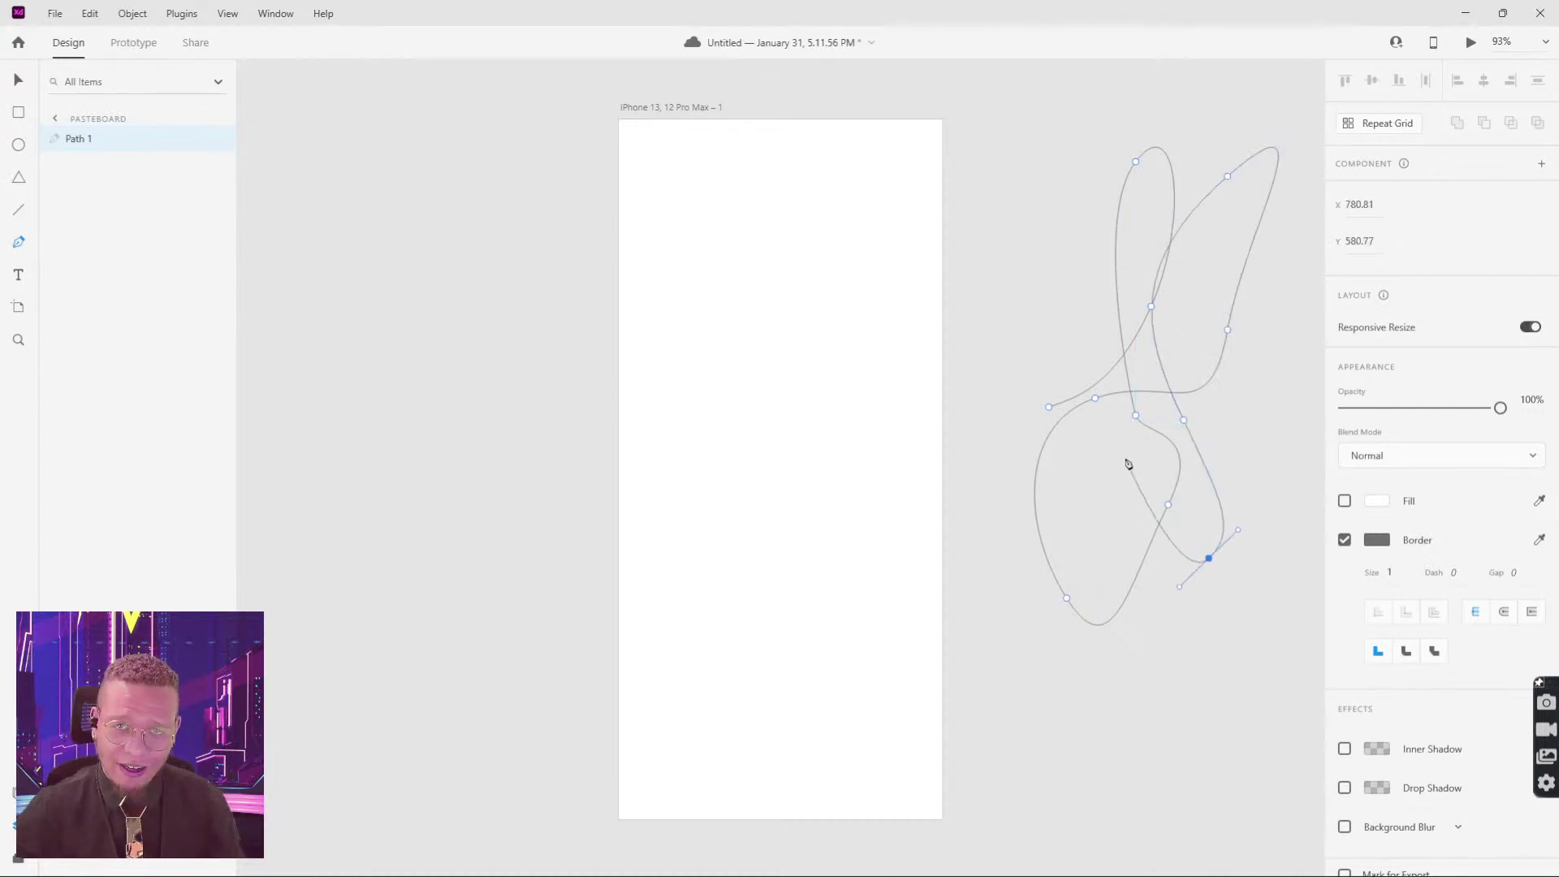
click(1151, 216)
click(1012, 215)
drag(973, 288, 1018, 421)
click(1094, 459)
drag(1167, 541, 1160, 570)
drag(1107, 612, 1031, 529)
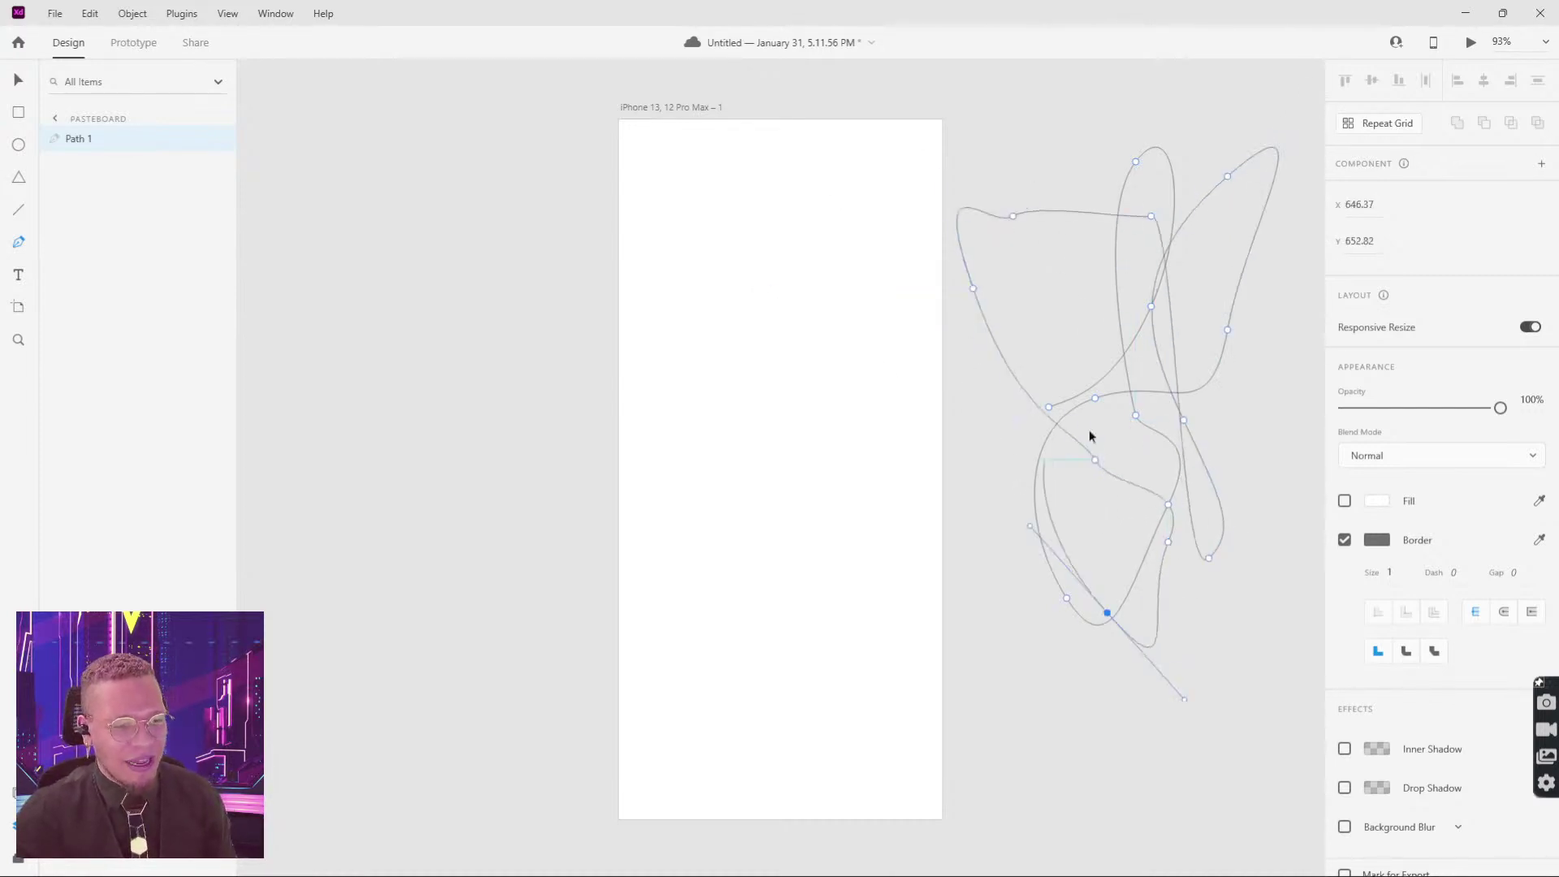
drag(1080, 449, 1163, 381)
drag(1194, 303, 1145, 226)
key(ctrl+z)
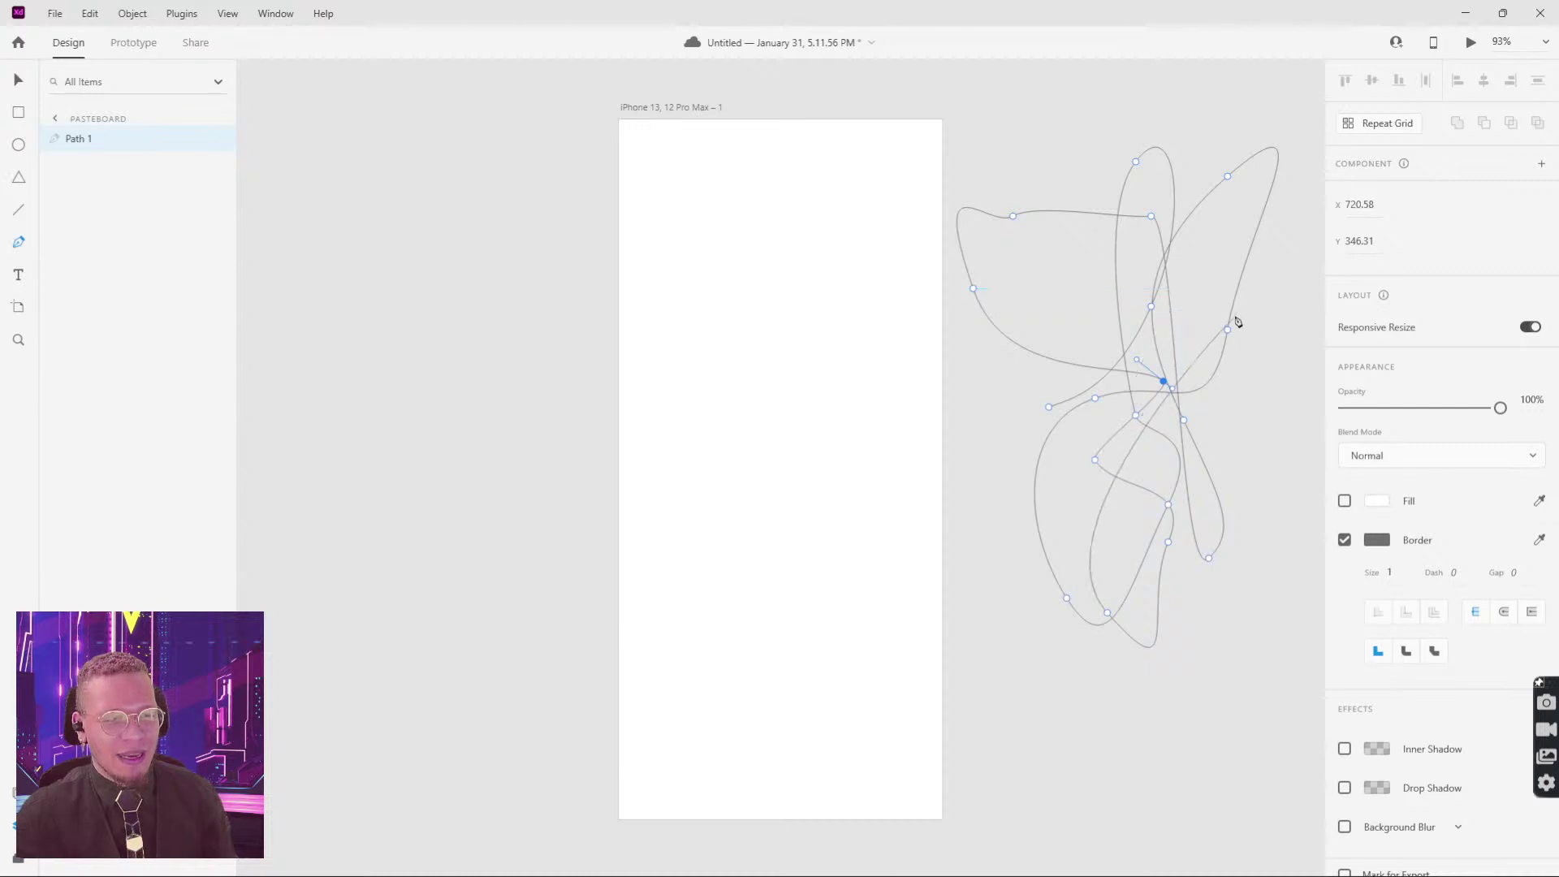
Step: Finish the looping pen path, select it, and delete it from the pasteboard
key(Escape)
key(Escape)
click(1234, 306)
key(Delete)
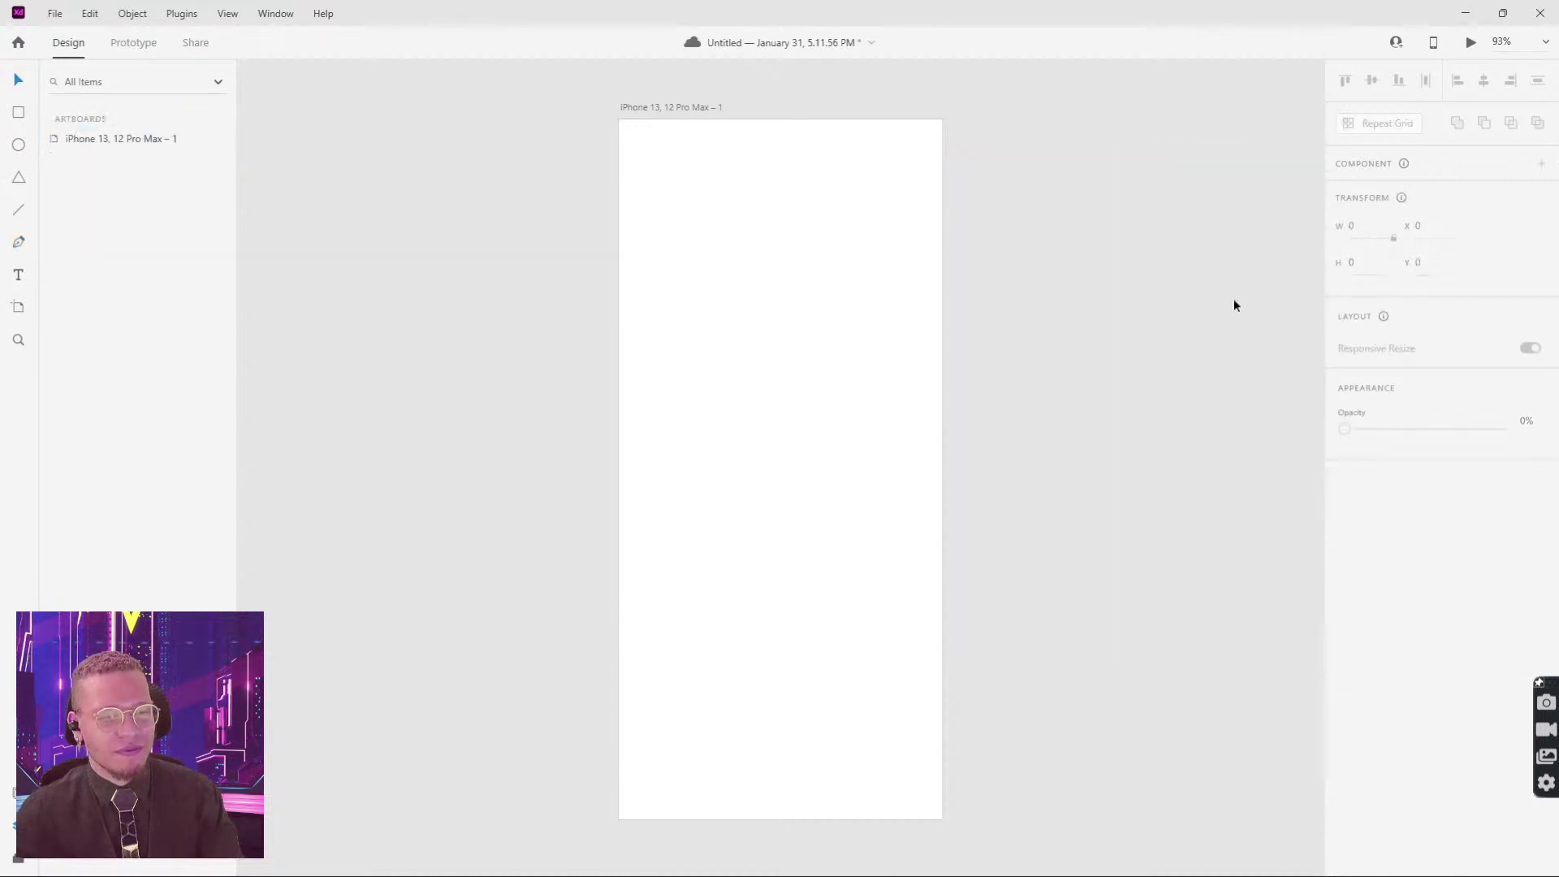
Step: Add the sample text "sdfsdfasdfv" on the pasteboard beside the artboard with the Text tool
click(21, 275)
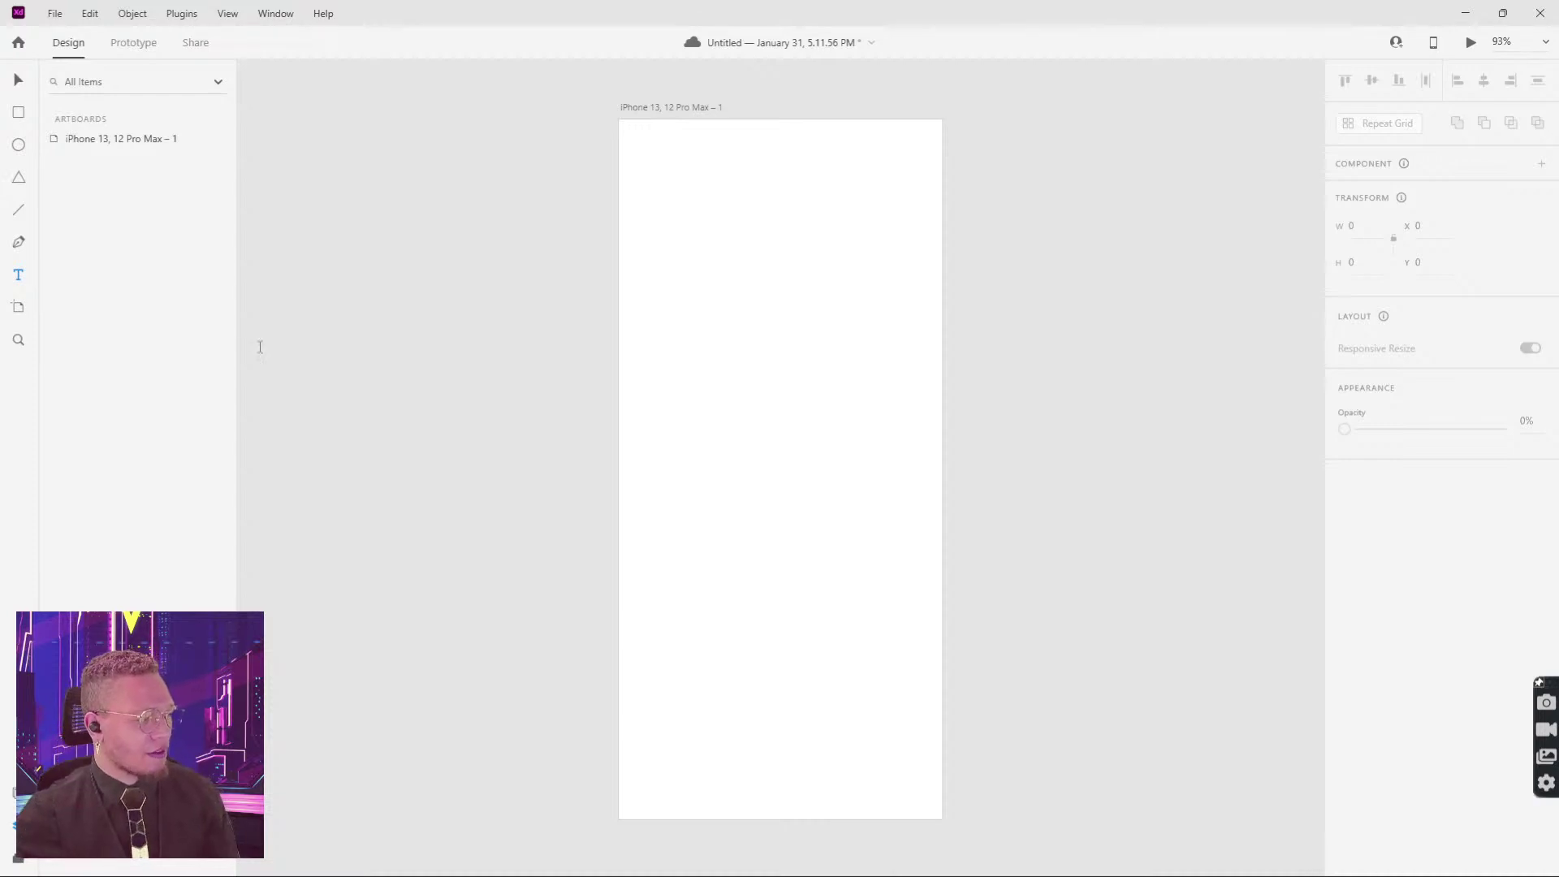
click(996, 248)
text(sdfsdfasdfv)
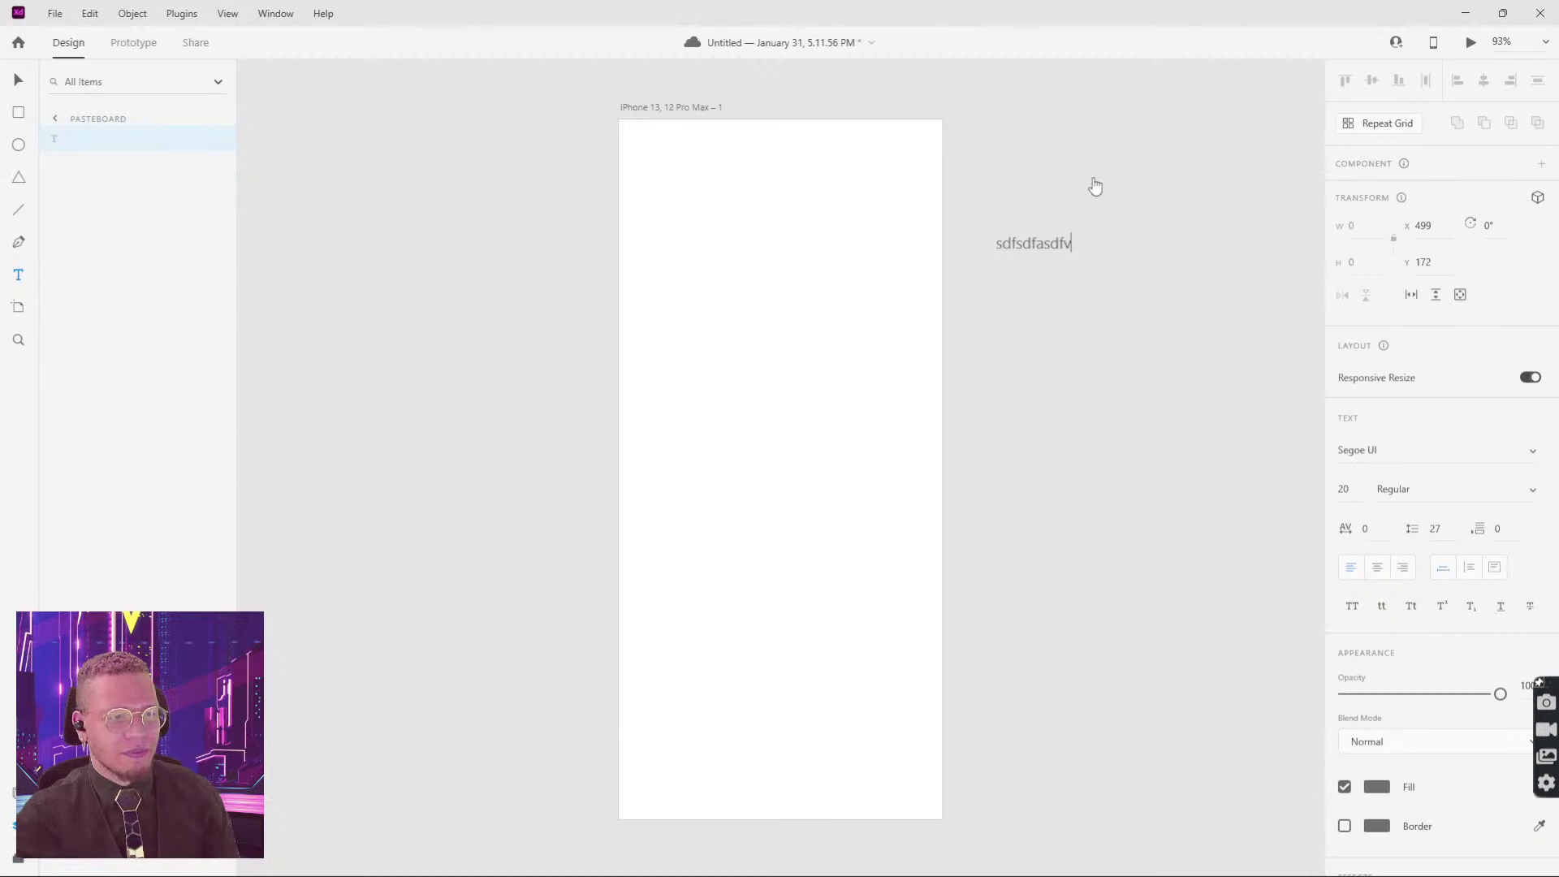
key(Escape)
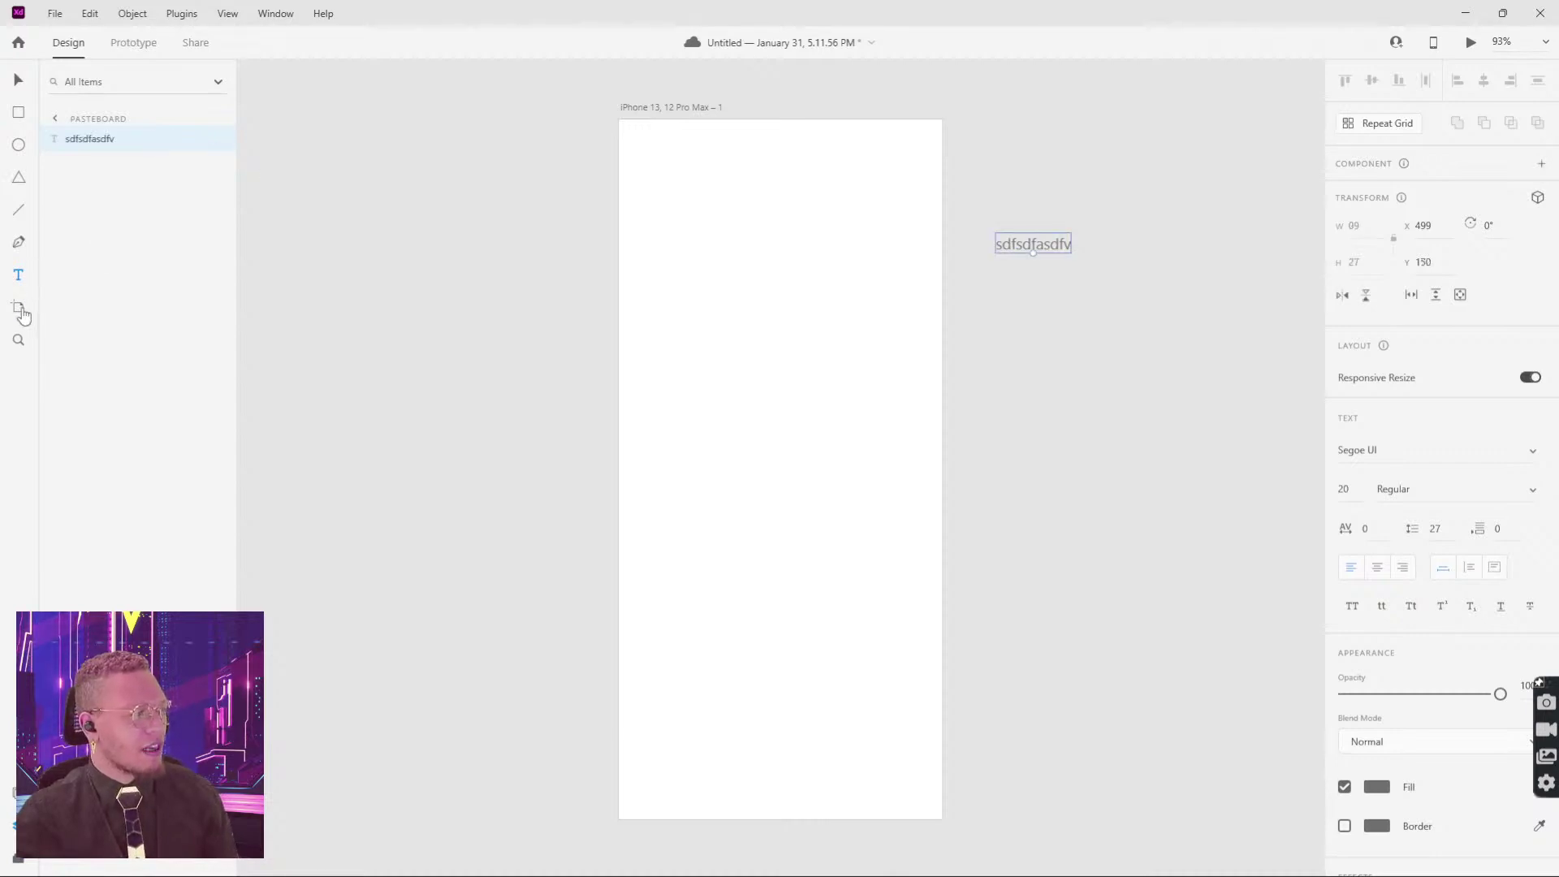
Step: Try the Zoom tool on an area of the artboard, vary the magnification in and out, and delete the sample text
click(18, 341)
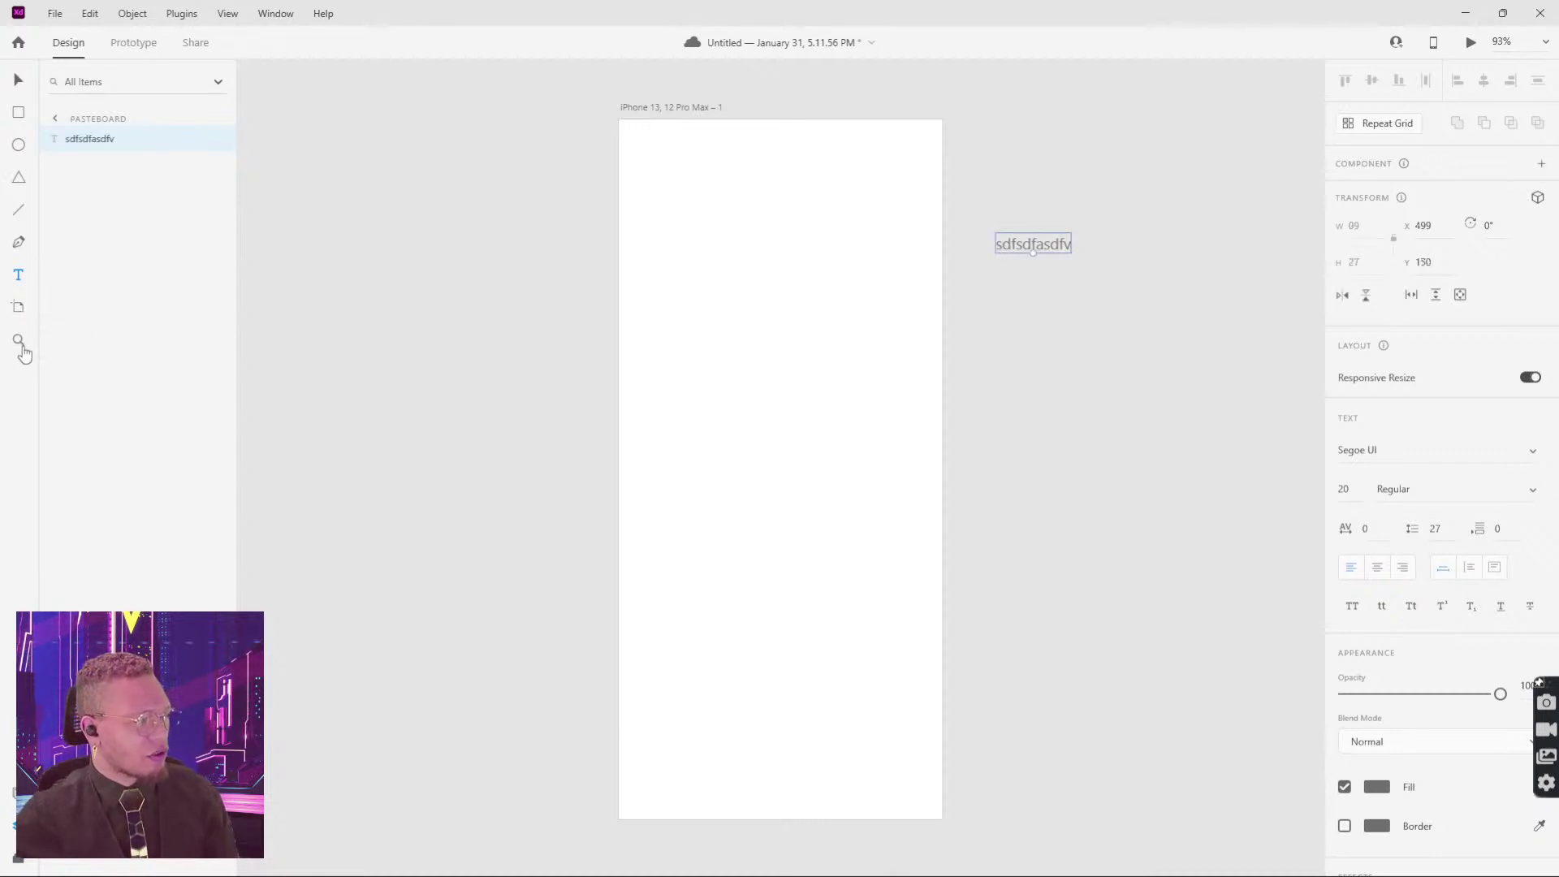
drag(705, 237, 898, 443)
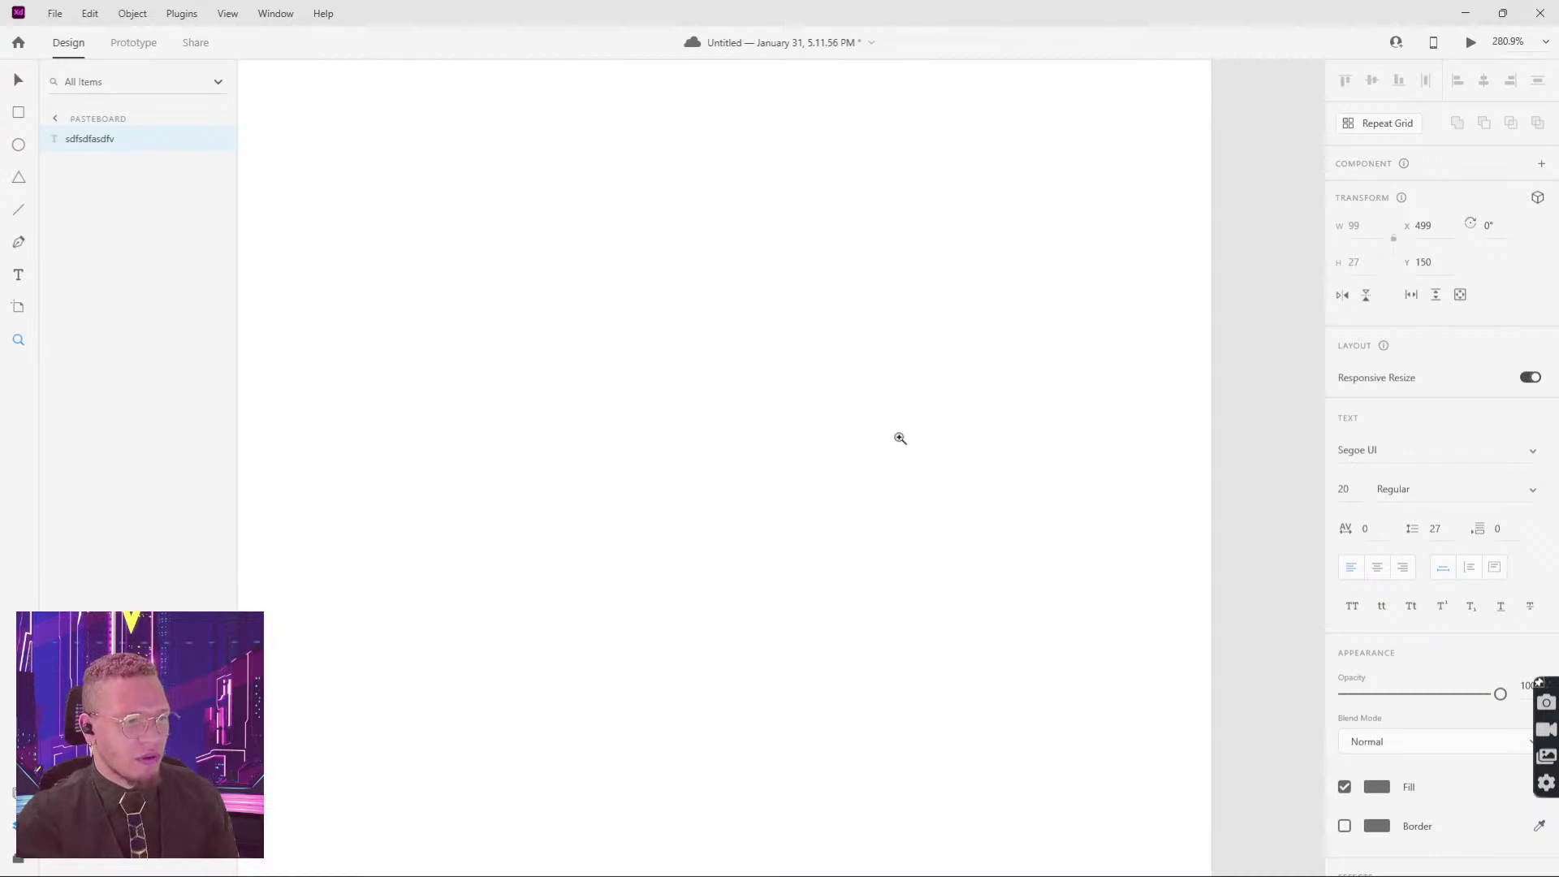
alt+click(825, 261)
alt+click(828, 261)
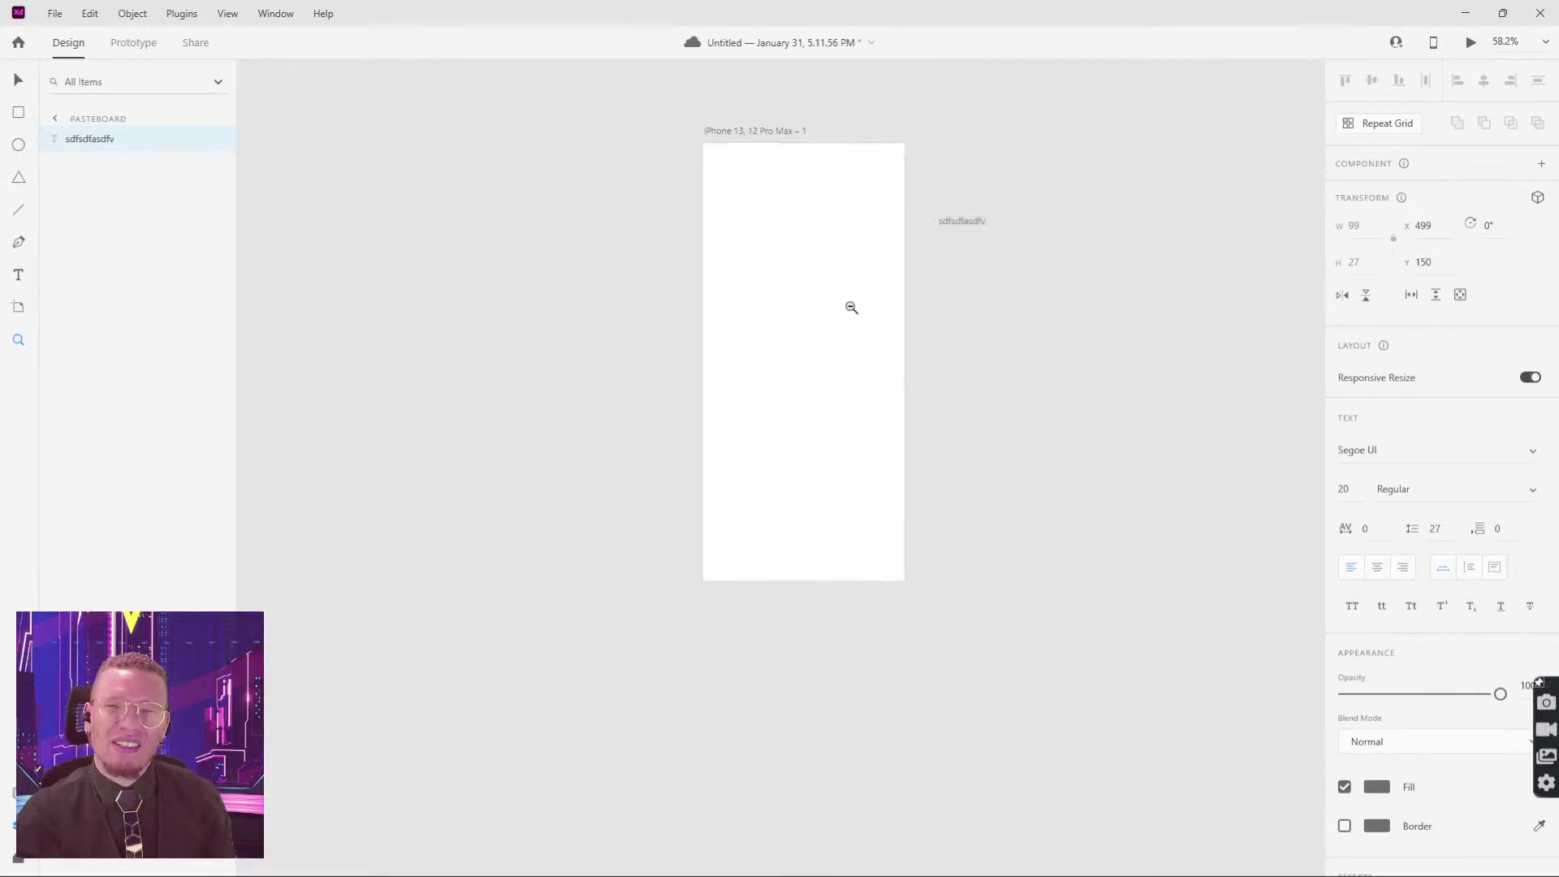
scroll(858, 313, up, 2)
scroll(859, 313, down, 2)
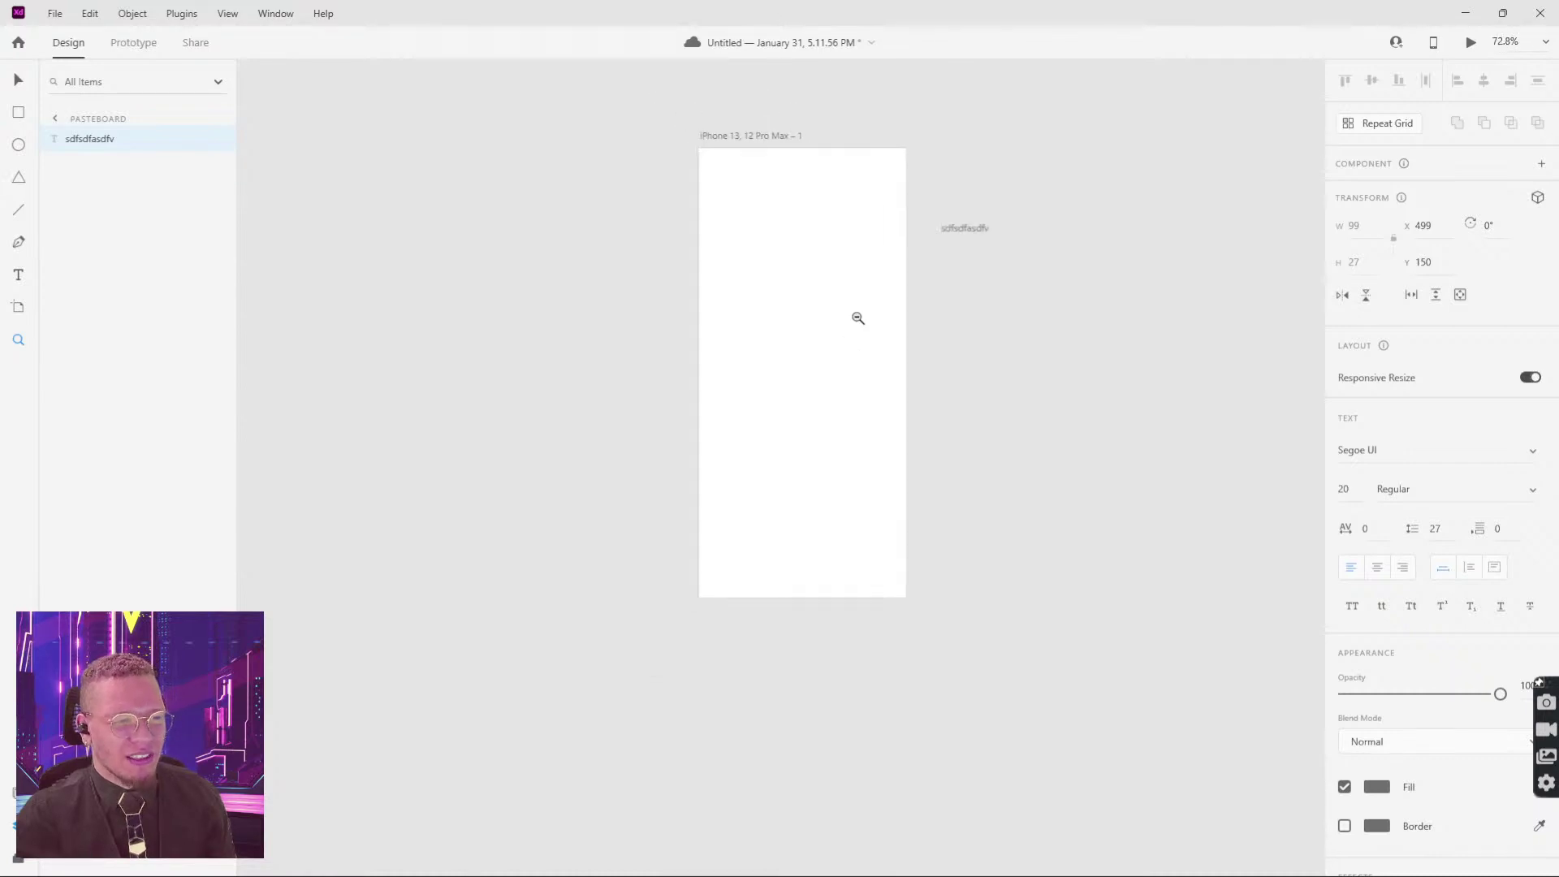
scroll(860, 311, up, 1)
scroll(861, 312, down, 2)
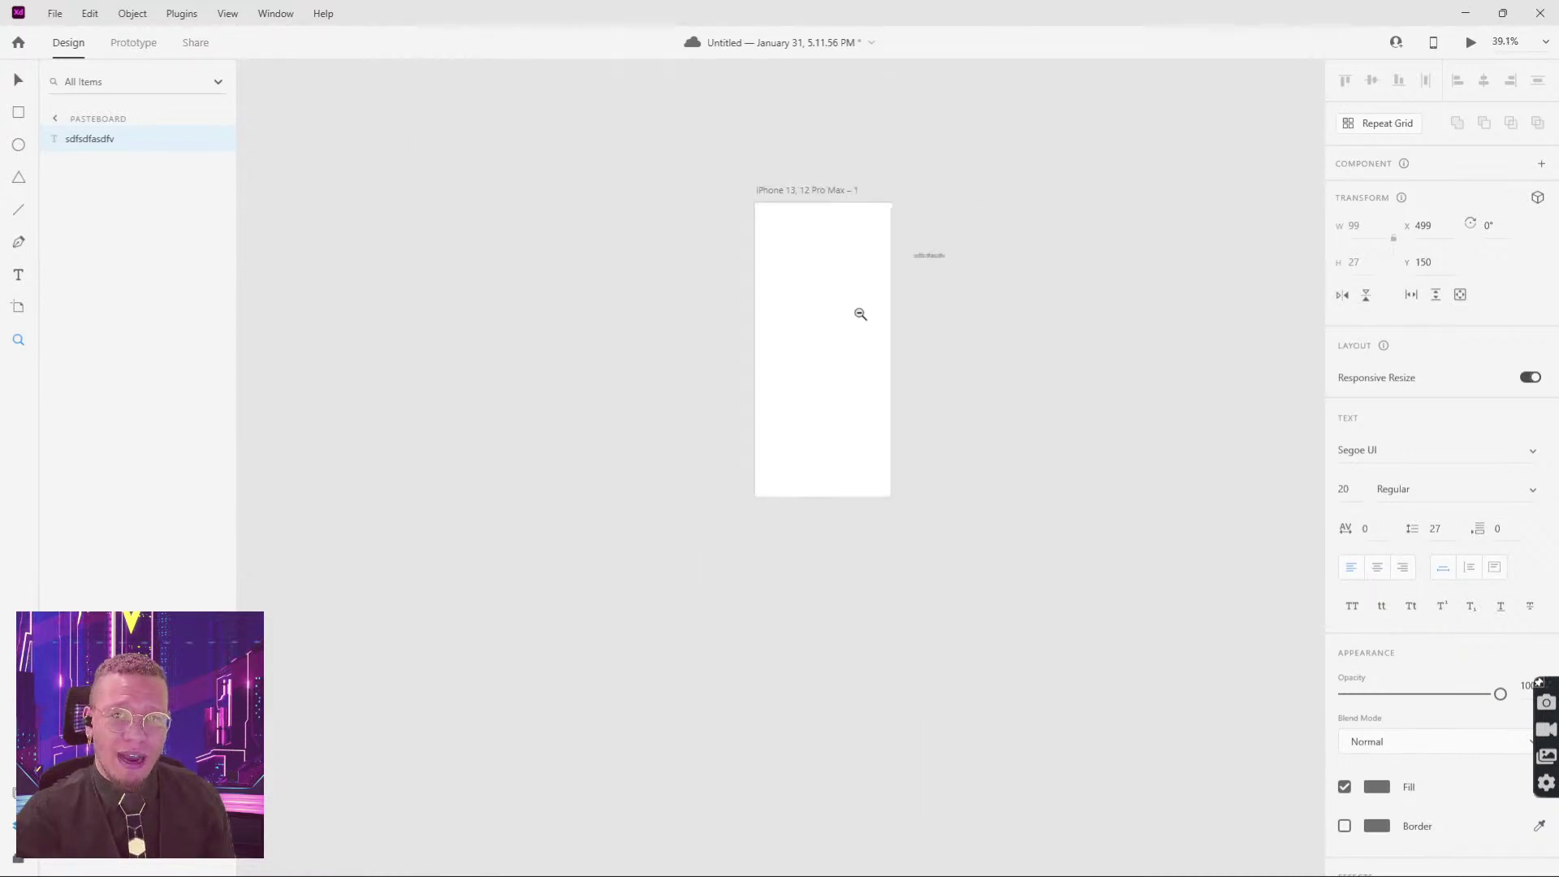
scroll(859, 313, up, 3)
scroll(859, 313, up, 2)
scroll(854, 322, down, 1)
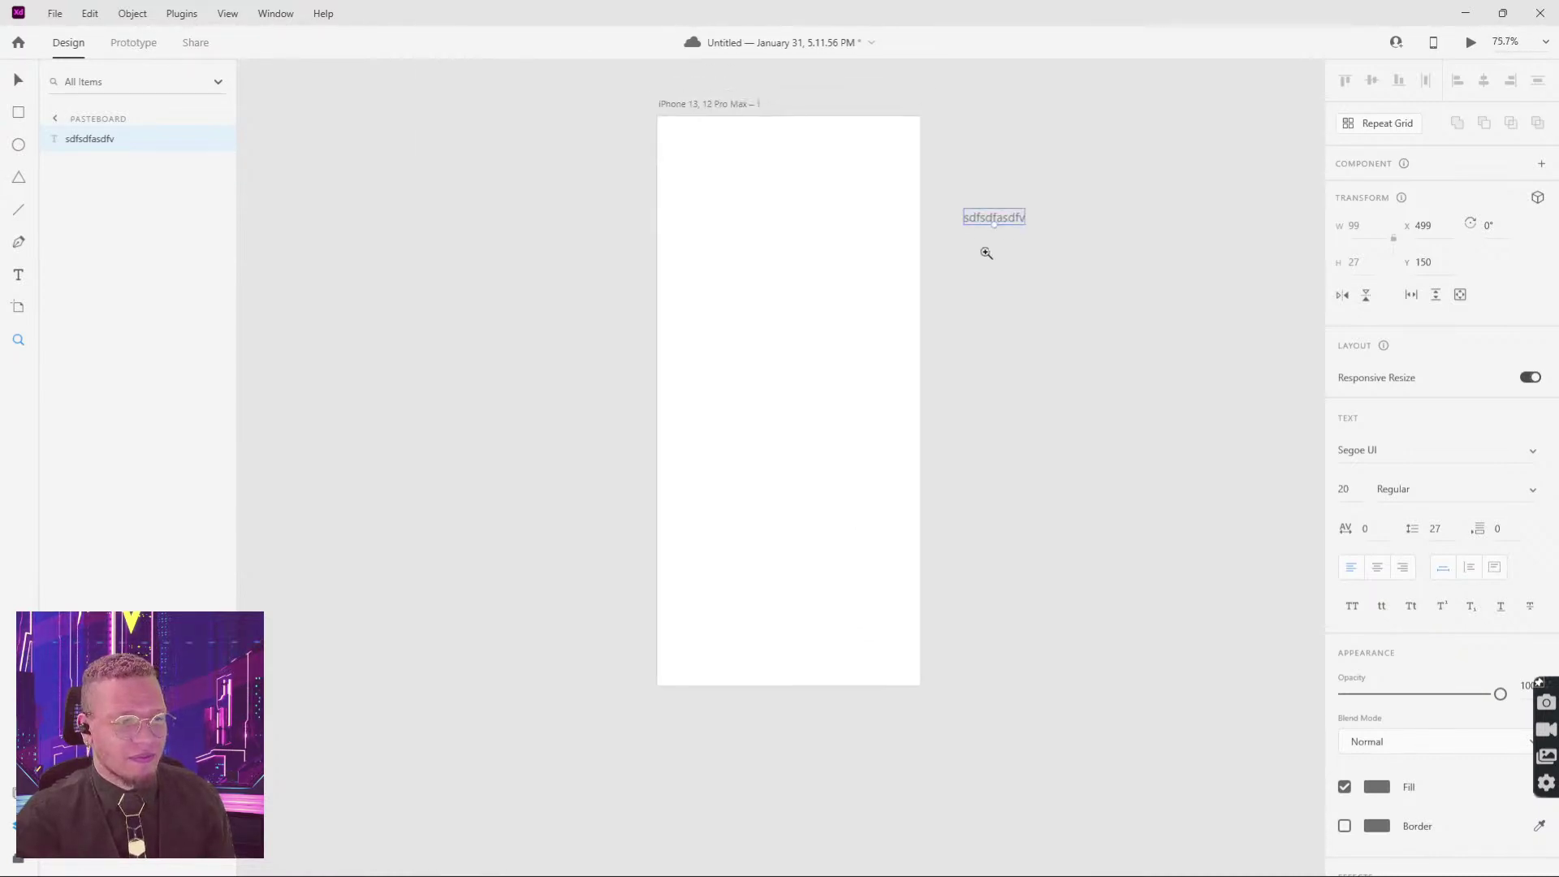
key(Delete)
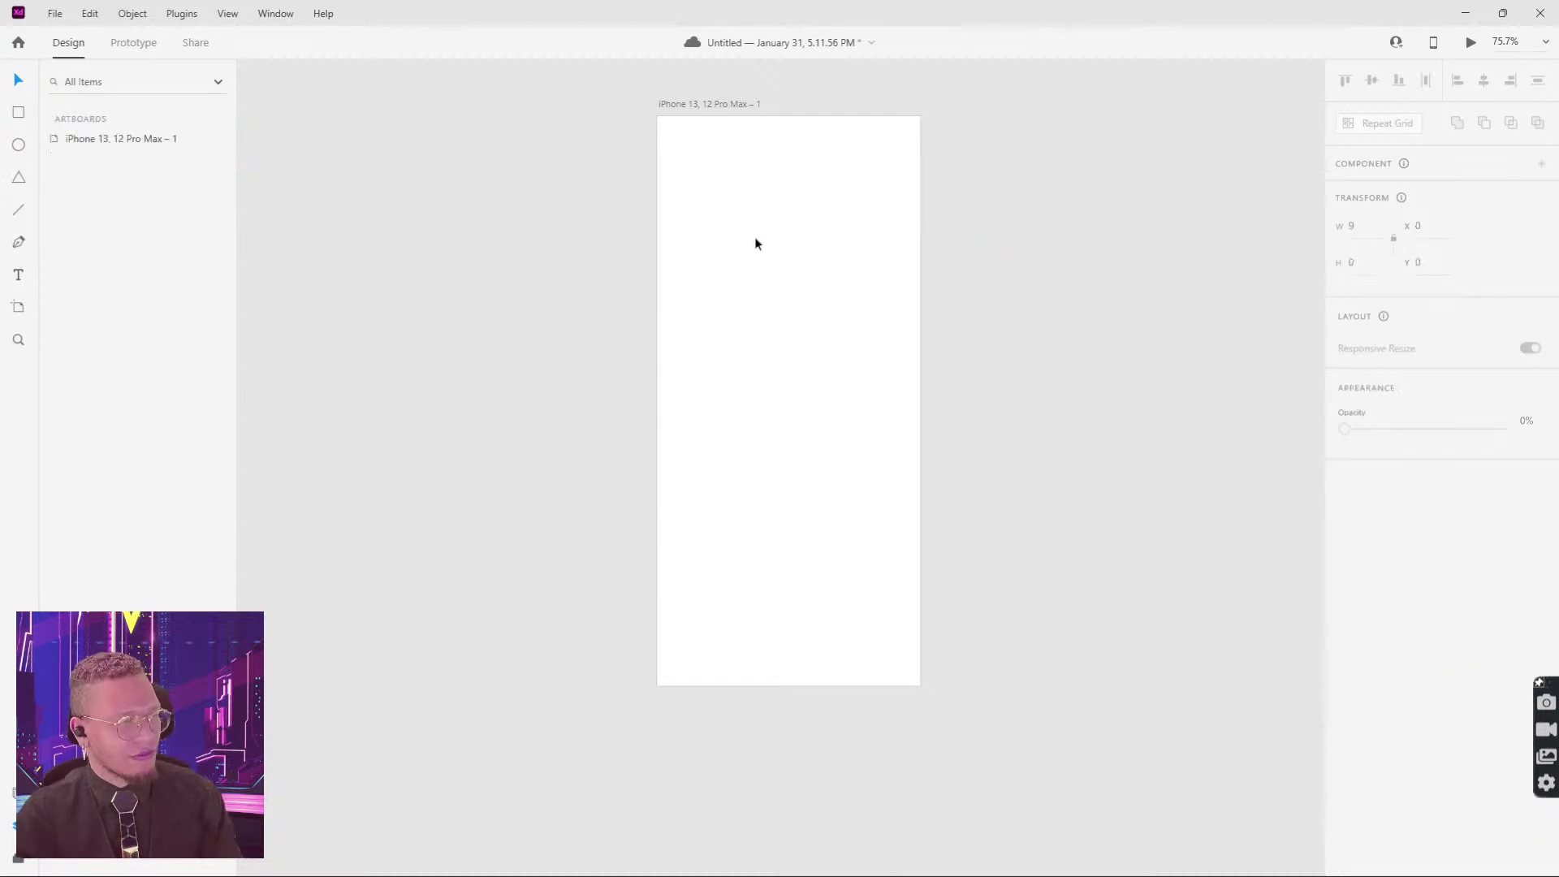
Step: Activate the Artboard tool to show the preset mobile and tablet artboard sizes
click(17, 313)
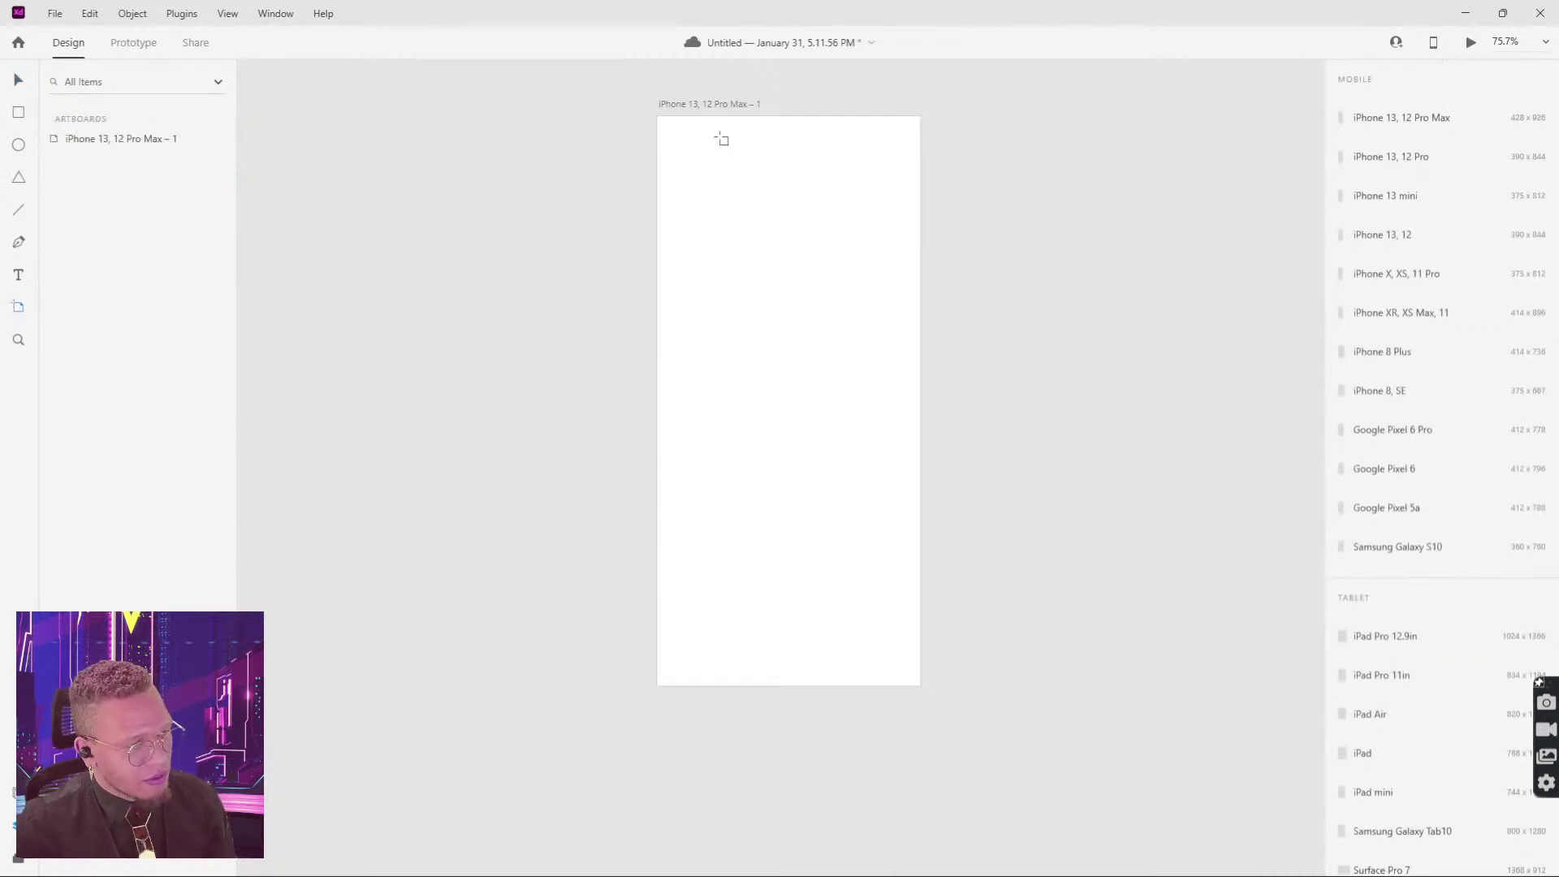
key(v)
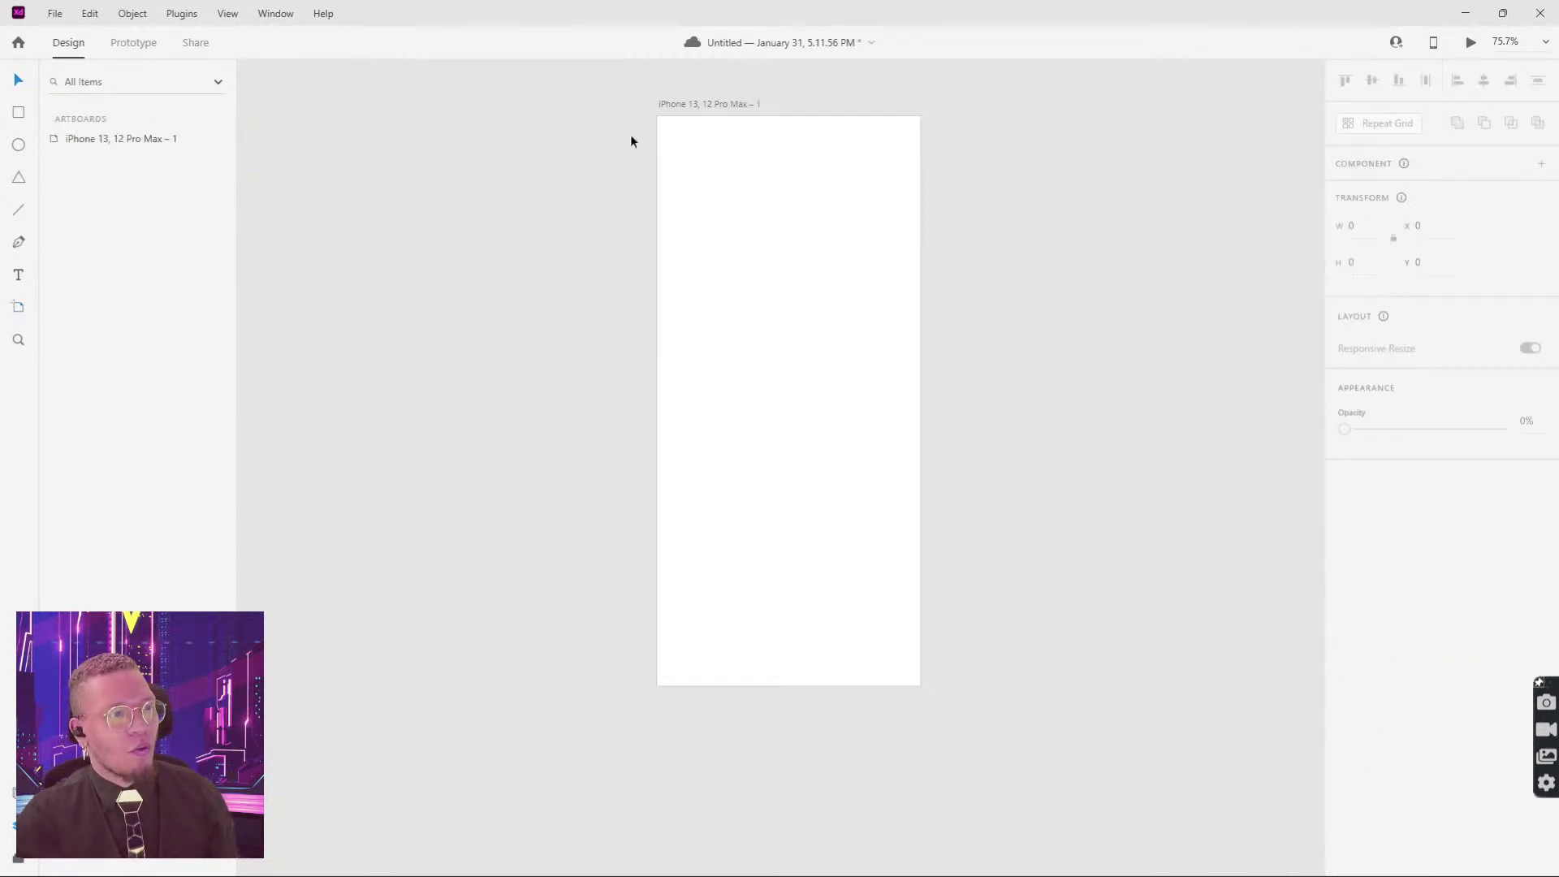
click(18, 307)
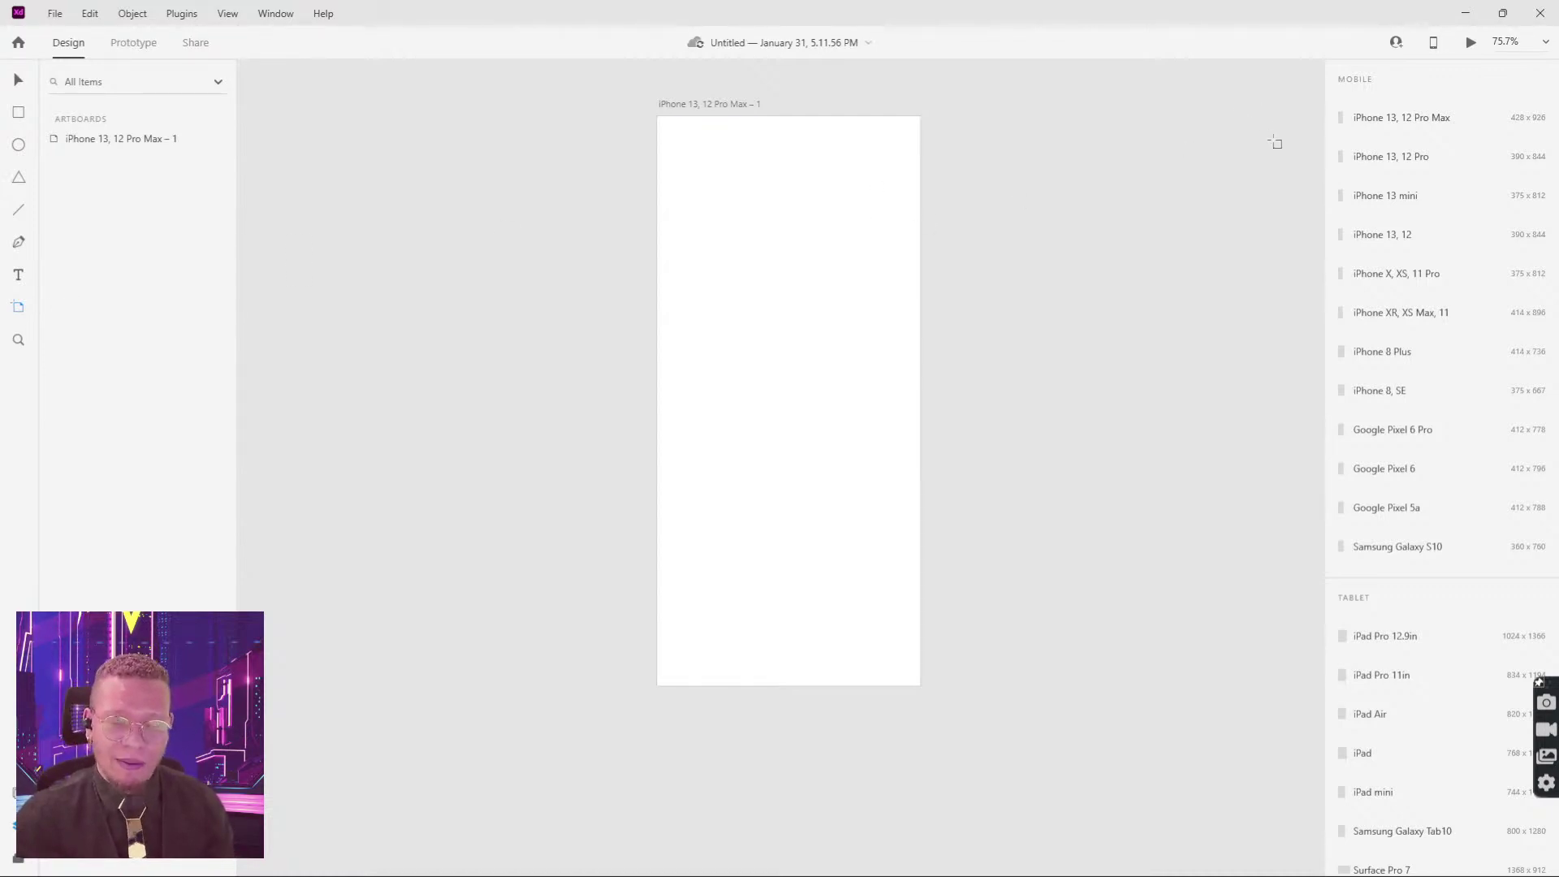
Step: Look through the artboard size presets for mobile, tablet, web/desktop, social media and watch
scroll(1380, 162, down, 3)
scroll(1397, 162, up, 3)
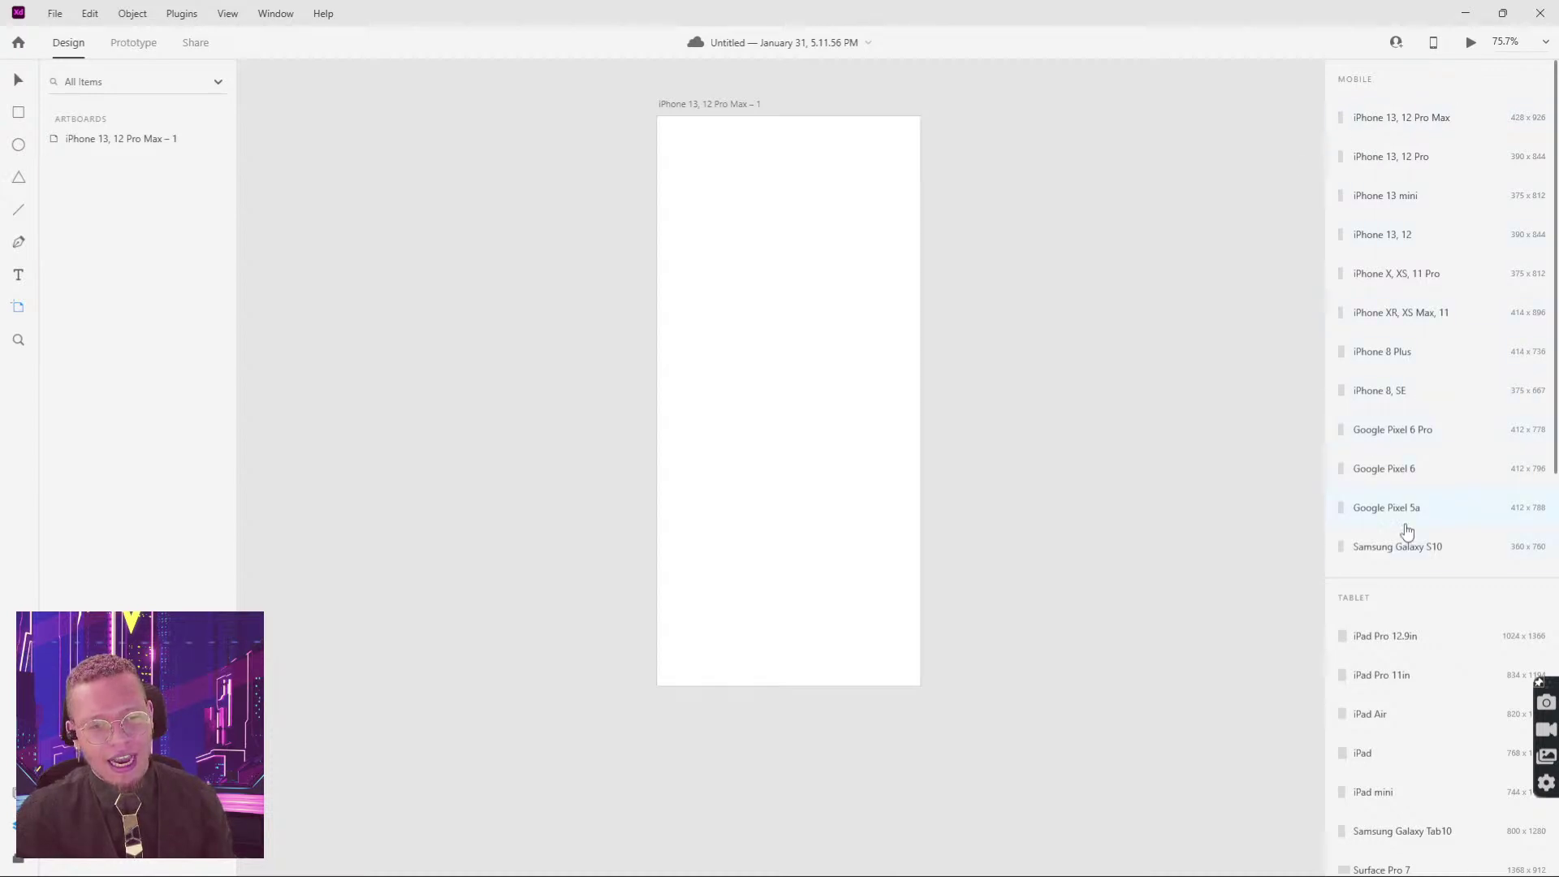
scroll(1409, 568, down, 10)
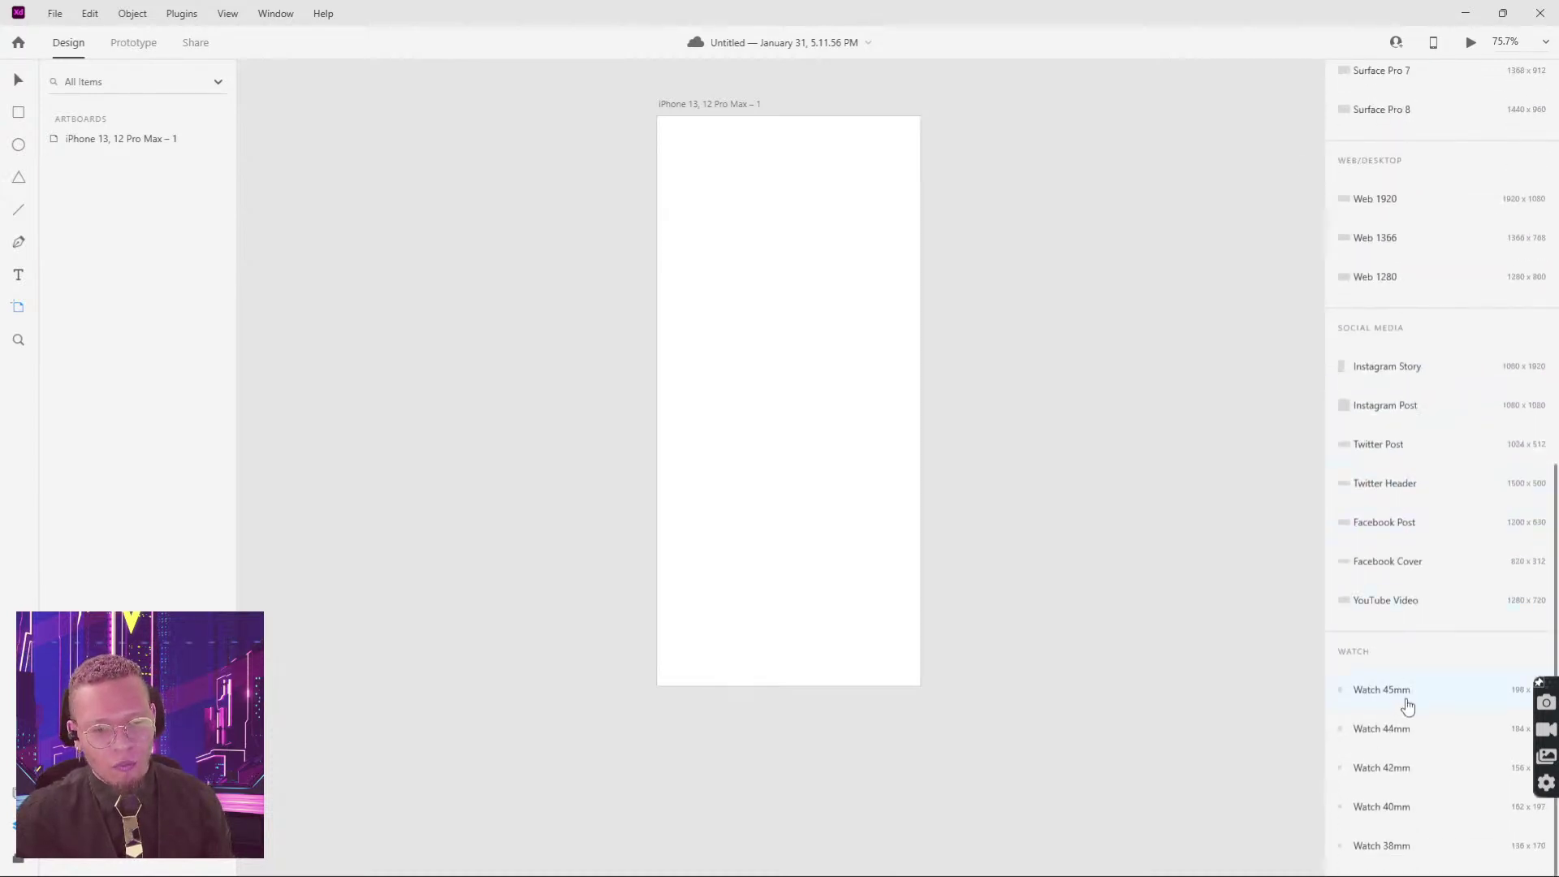
scroll(1416, 666, up, 10)
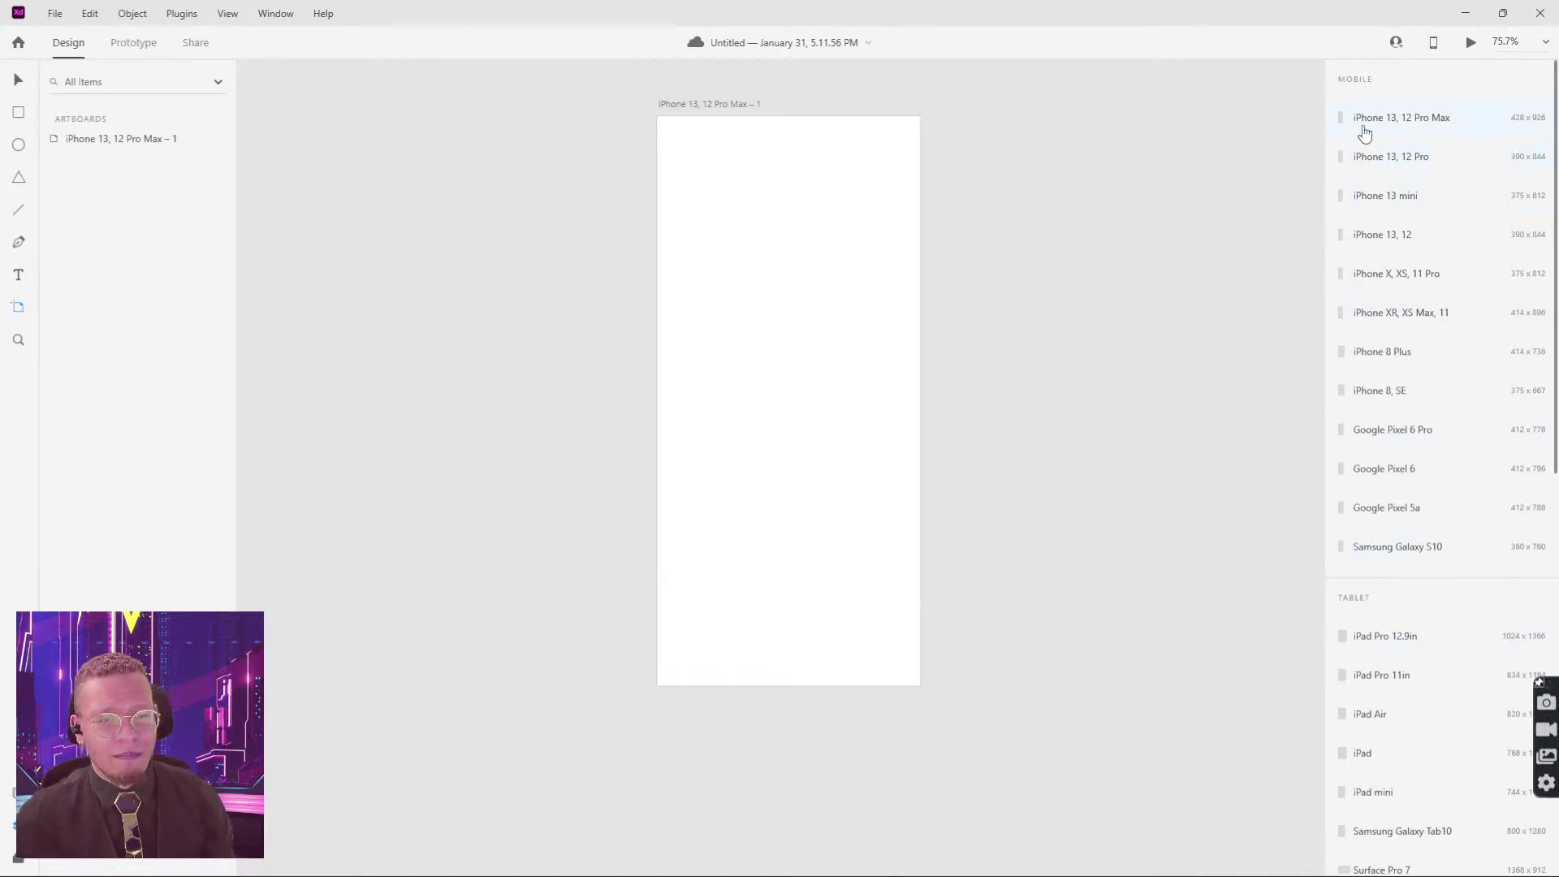
scroll(1372, 594, down, 1)
scroll(1370, 594, down, 3)
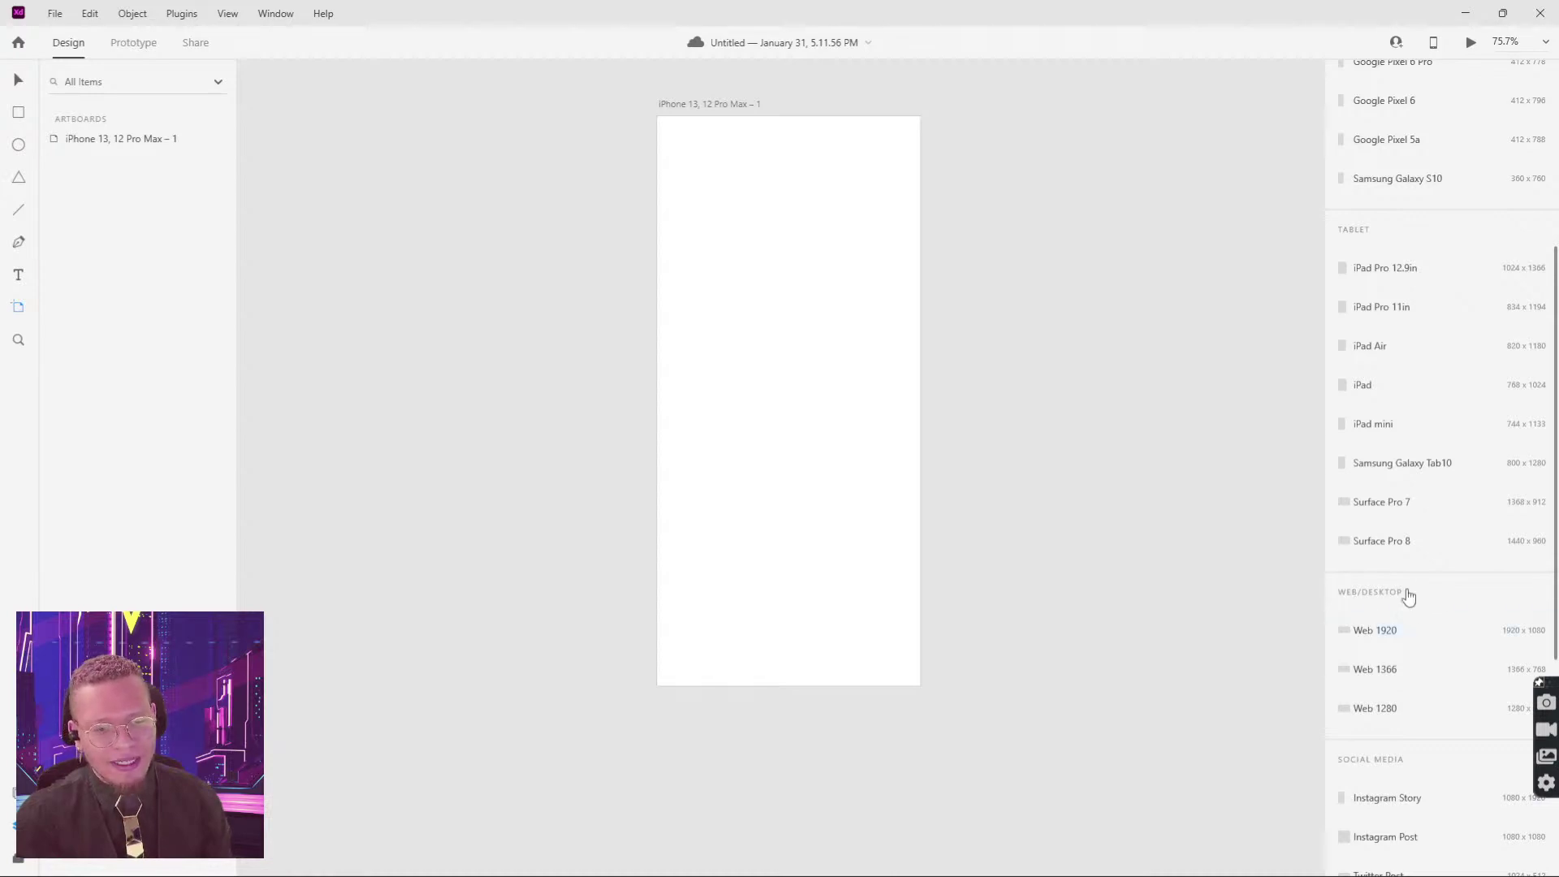
scroll(1406, 595, down, 3)
scroll(1356, 592, down, 2)
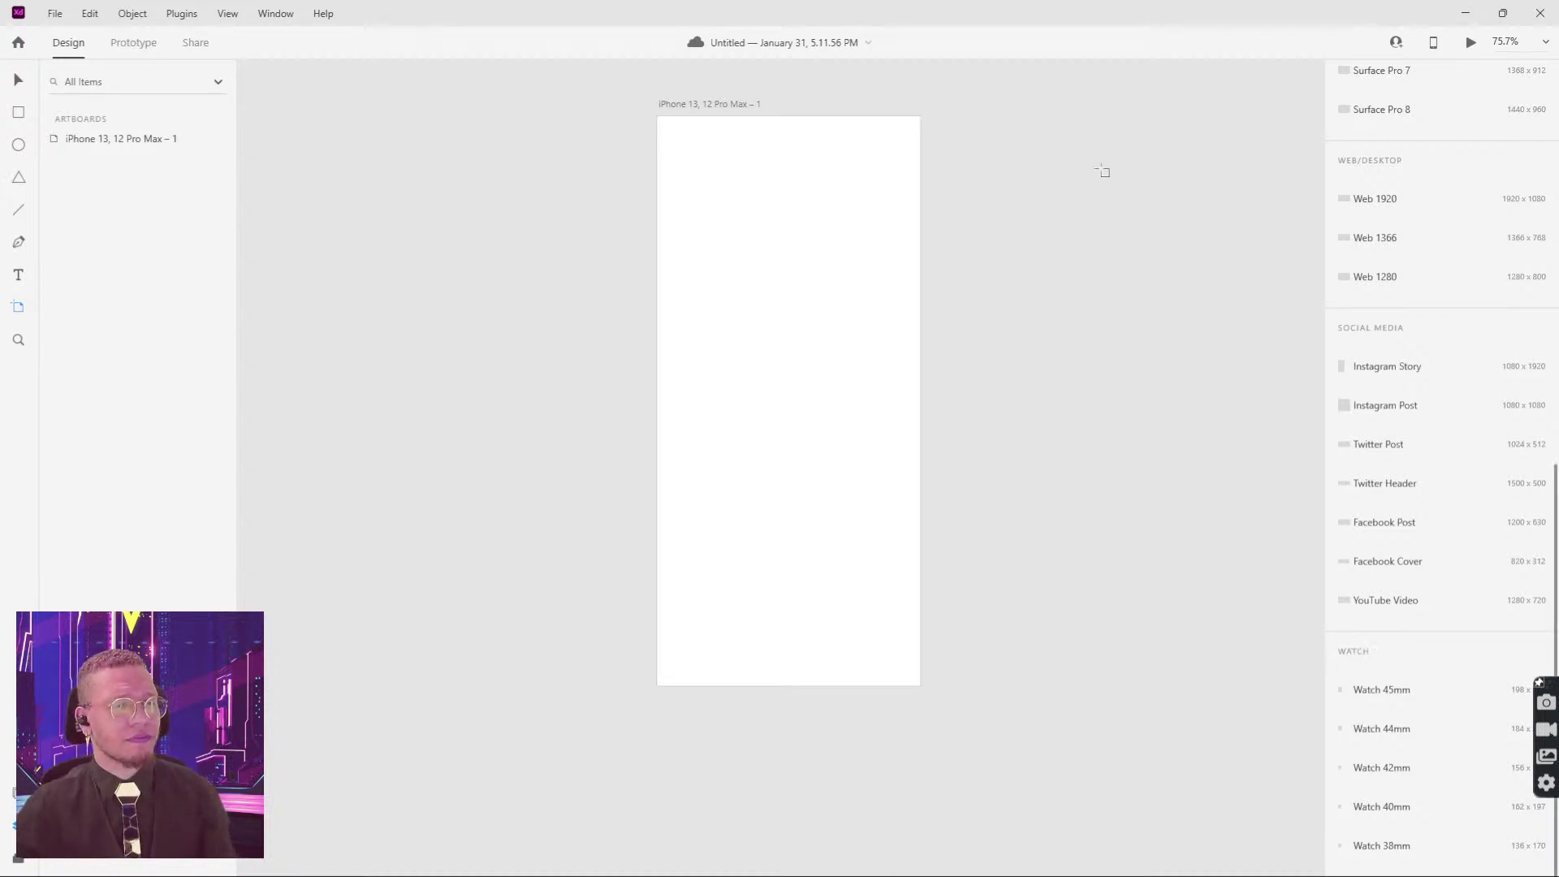
scroll(1101, 171, right, 5)
scroll(1102, 171, up, 3)
scroll(1433, 305, up, 6)
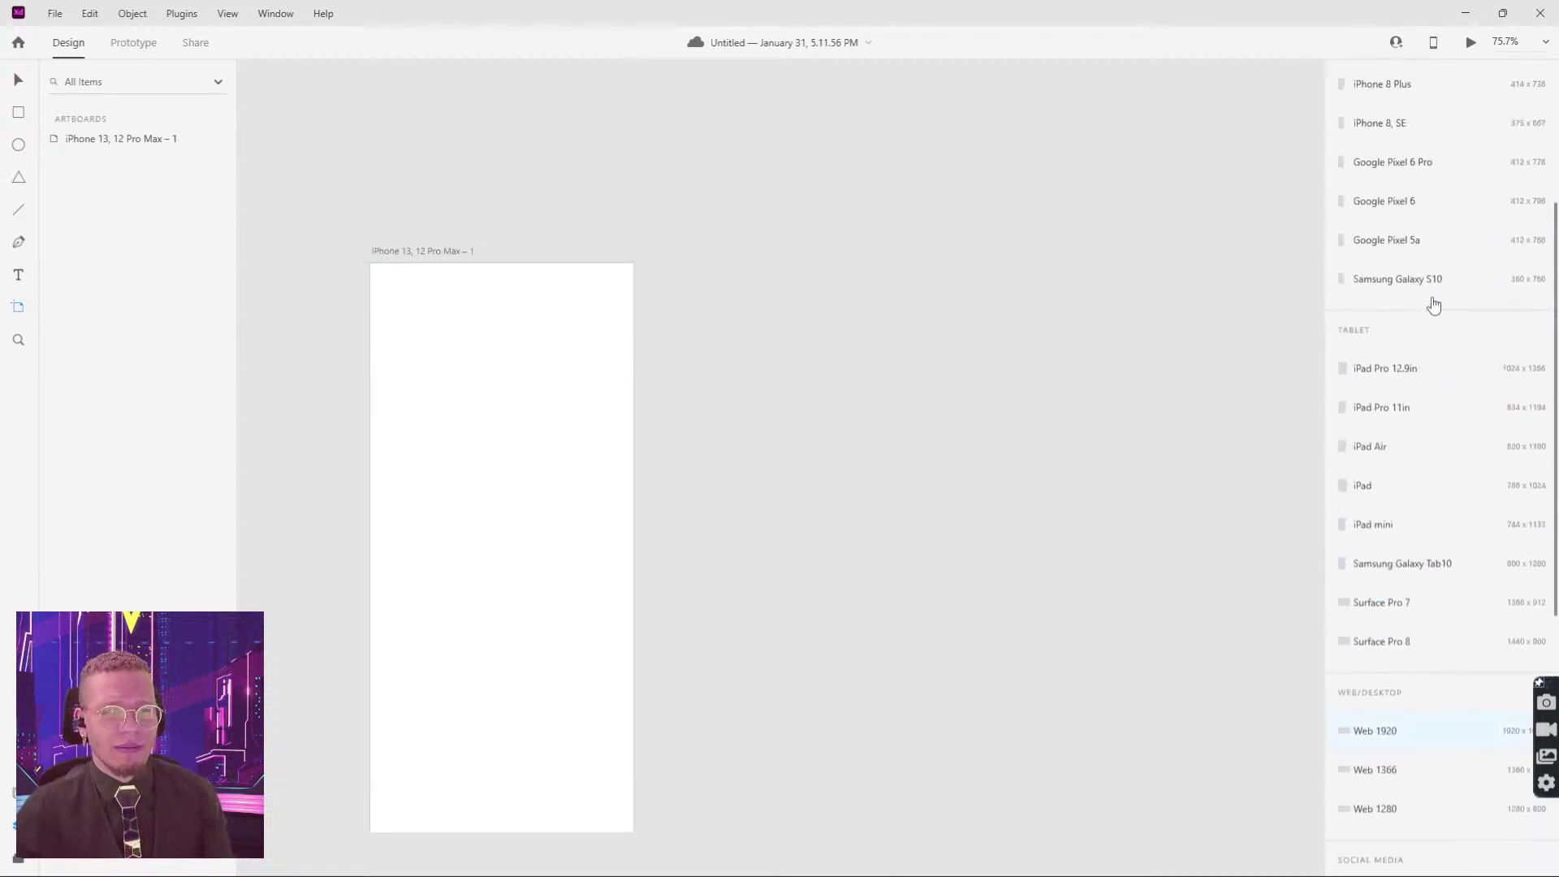
scroll(1433, 304, up, 3)
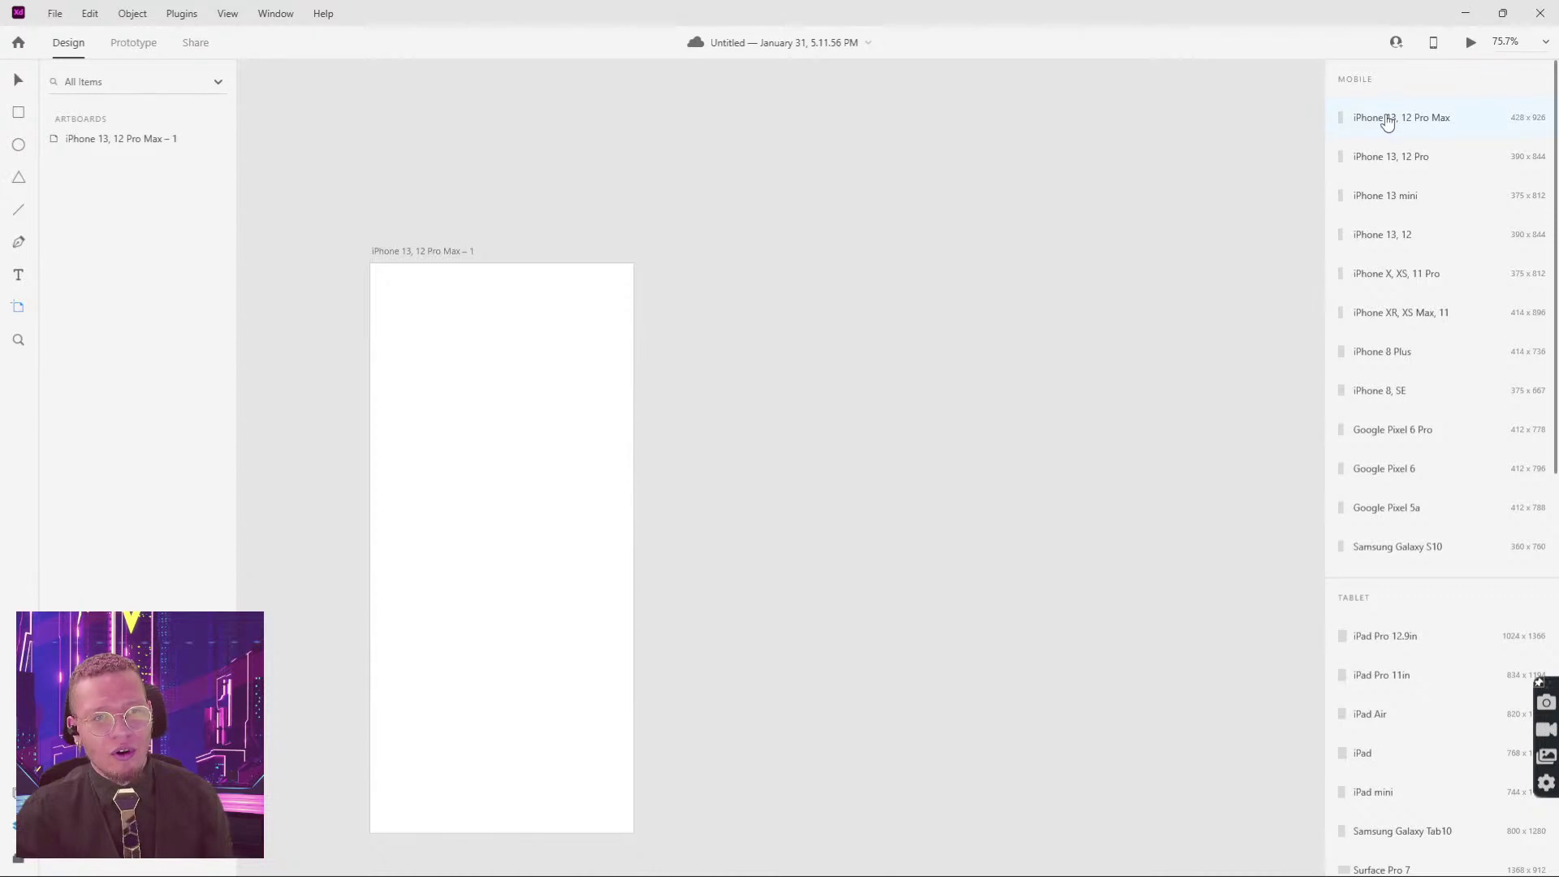
Step: Add two more iPhone 13, 12 Pro Max artboards, one beside and one above the existing artboard
click(1386, 118)
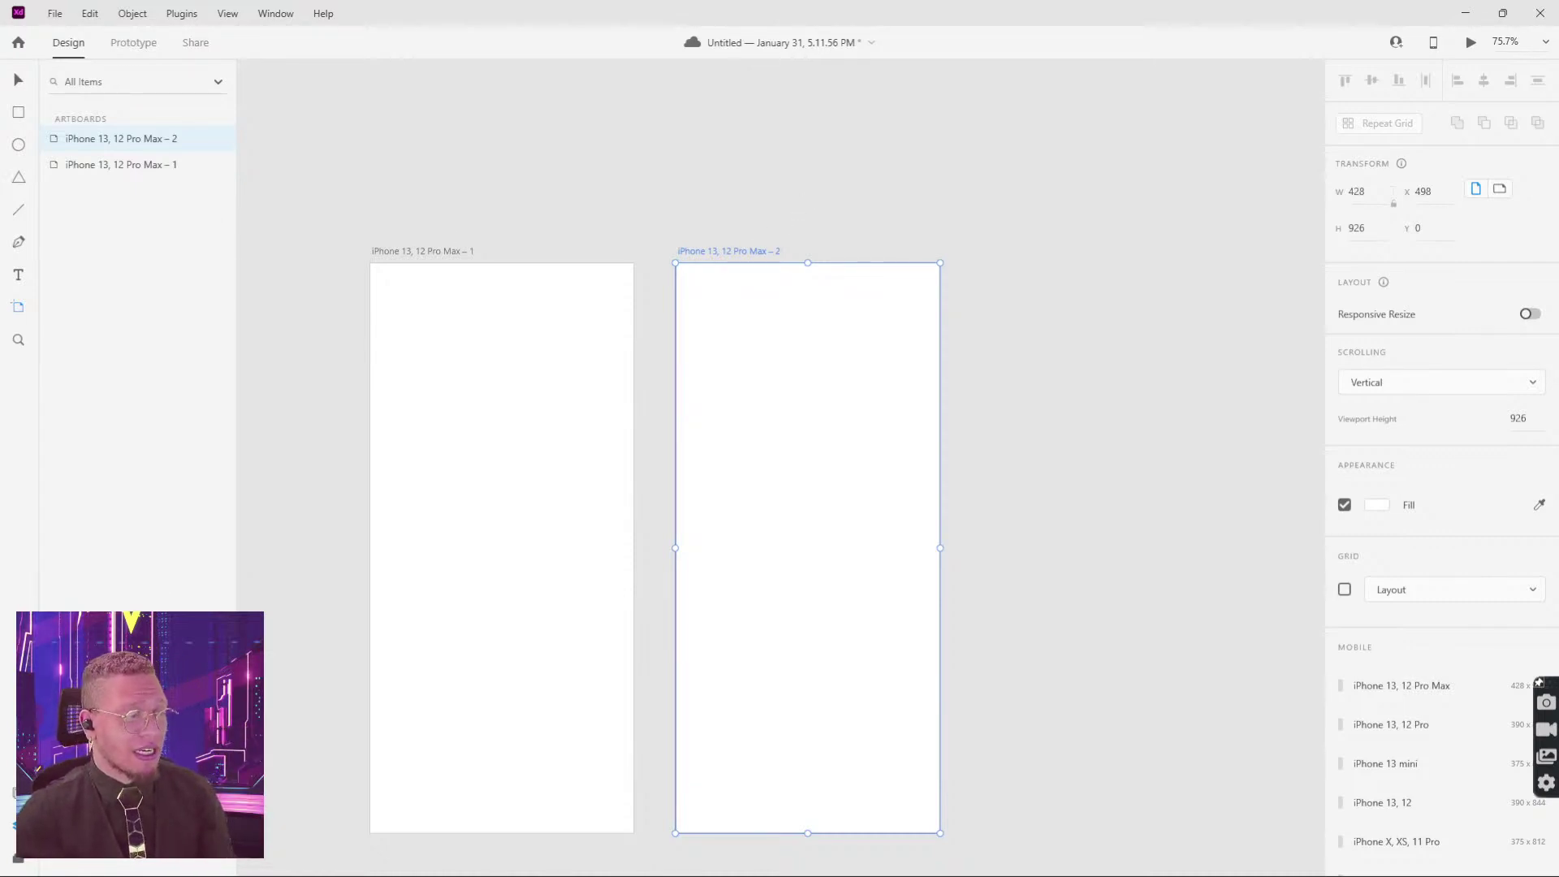
scroll(876, 189, up, 7)
scroll(875, 189, left, 3)
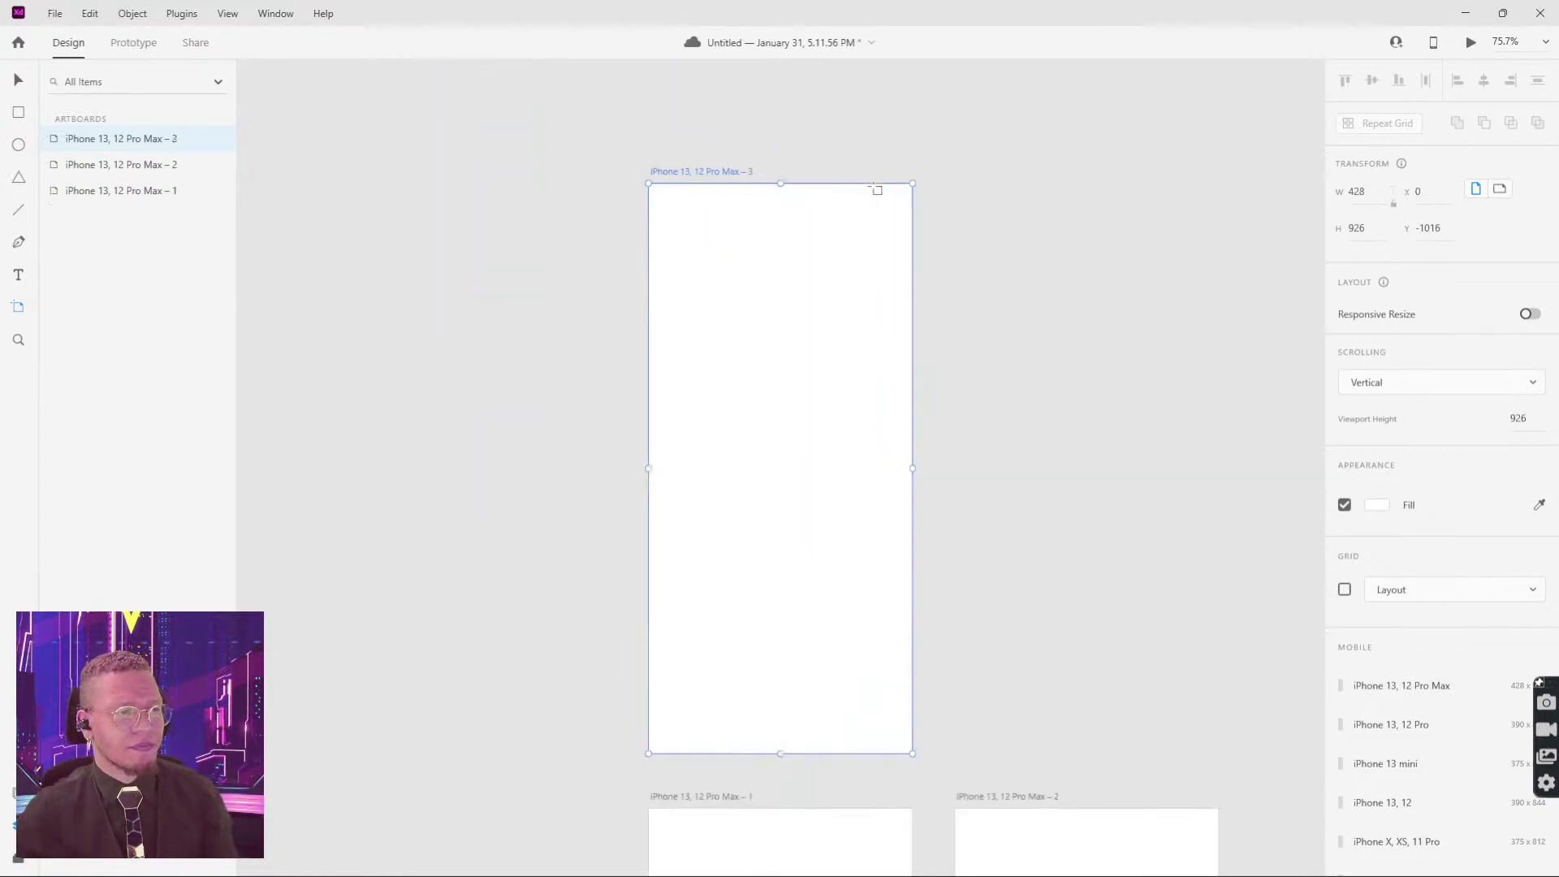
Step: Delete the two extra iPhone 13, 12 Pro Max artboards, keeping only the original one
key(v)
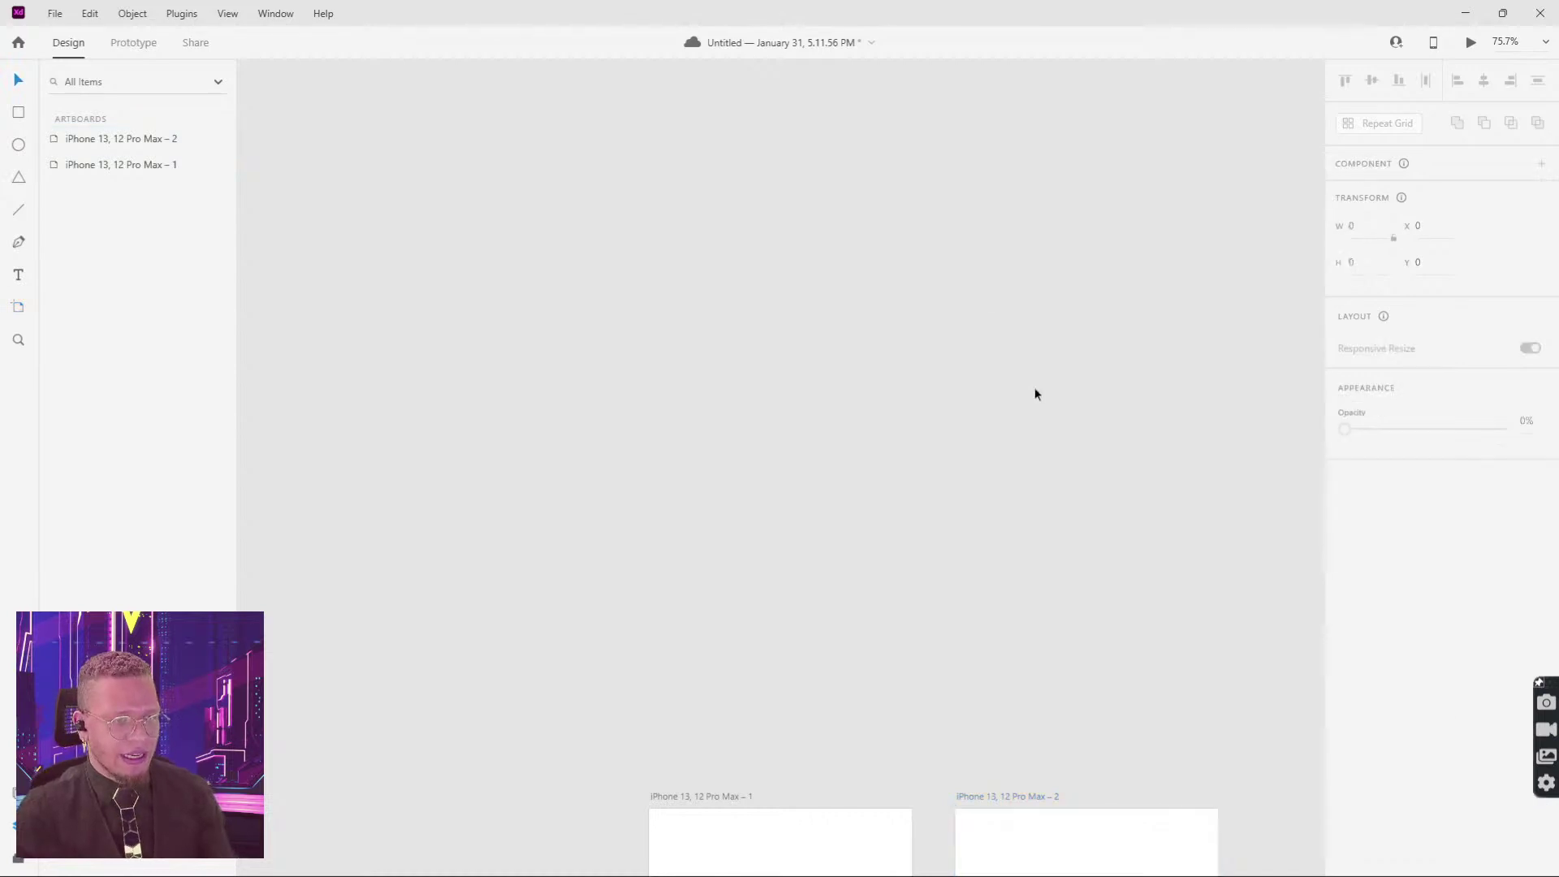
scroll(1034, 393, down, 5)
scroll(1033, 393, right, 4)
key(Delete)
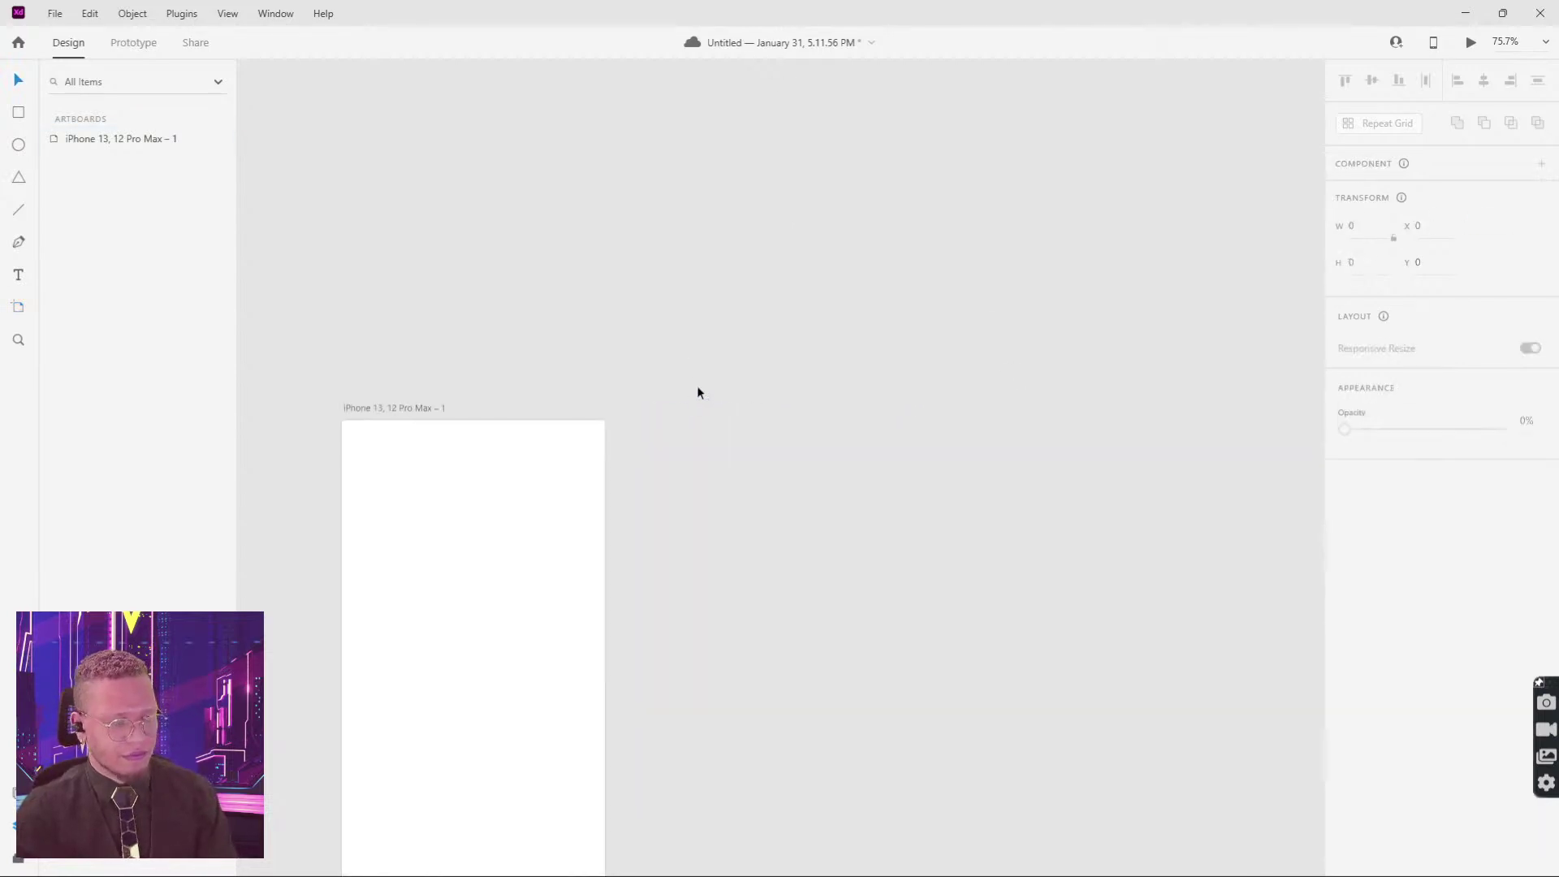
Step: Add an iPad Pro 12.9in preset artboard beside the iPhone artboard
scroll(782, 303, down, 4)
scroll(974, 296, left, 2)
key(a)
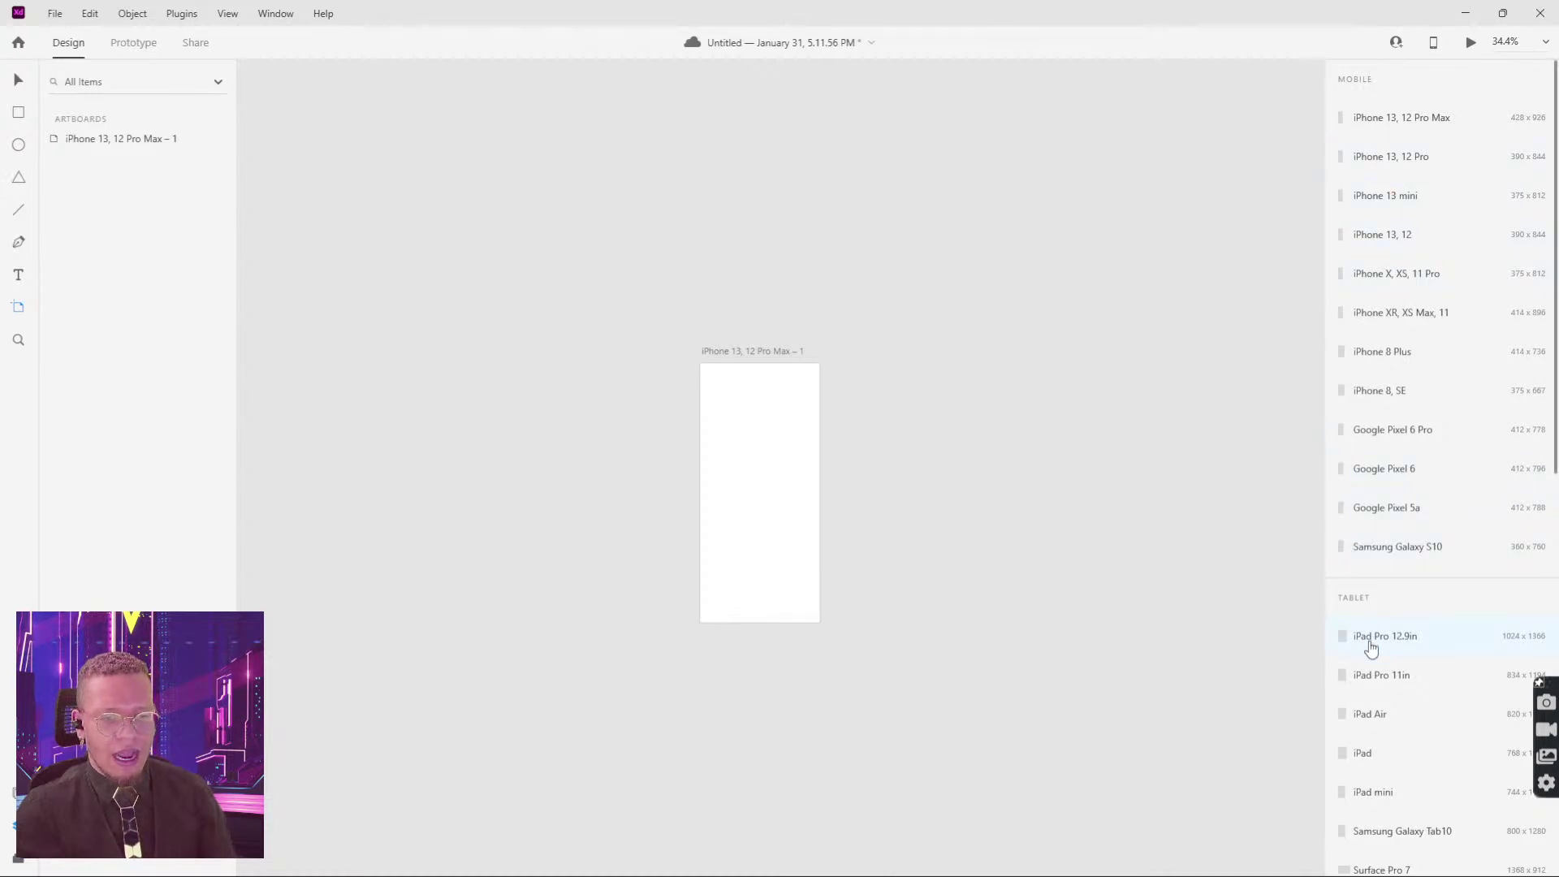
click(1370, 645)
drag(1061, 293, 742, 219)
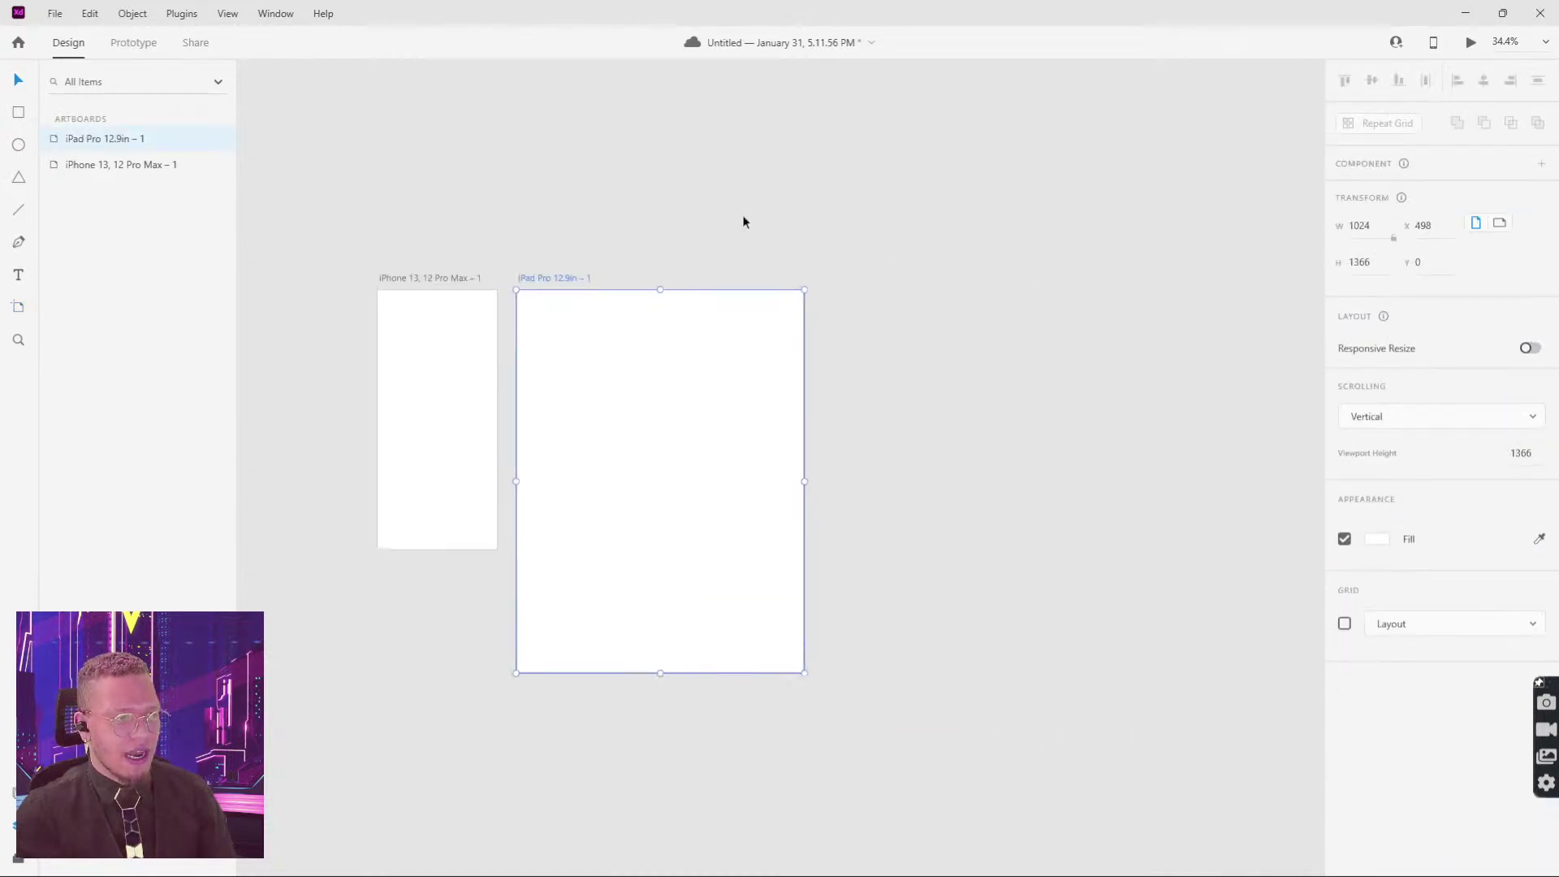
Step: Add a Web 1920 preset artboard beside the iPad Pro artboard
scroll(1180, 491, down, 2)
scroll(1180, 491, right, 3)
scroll(1405, 661, down, 10)
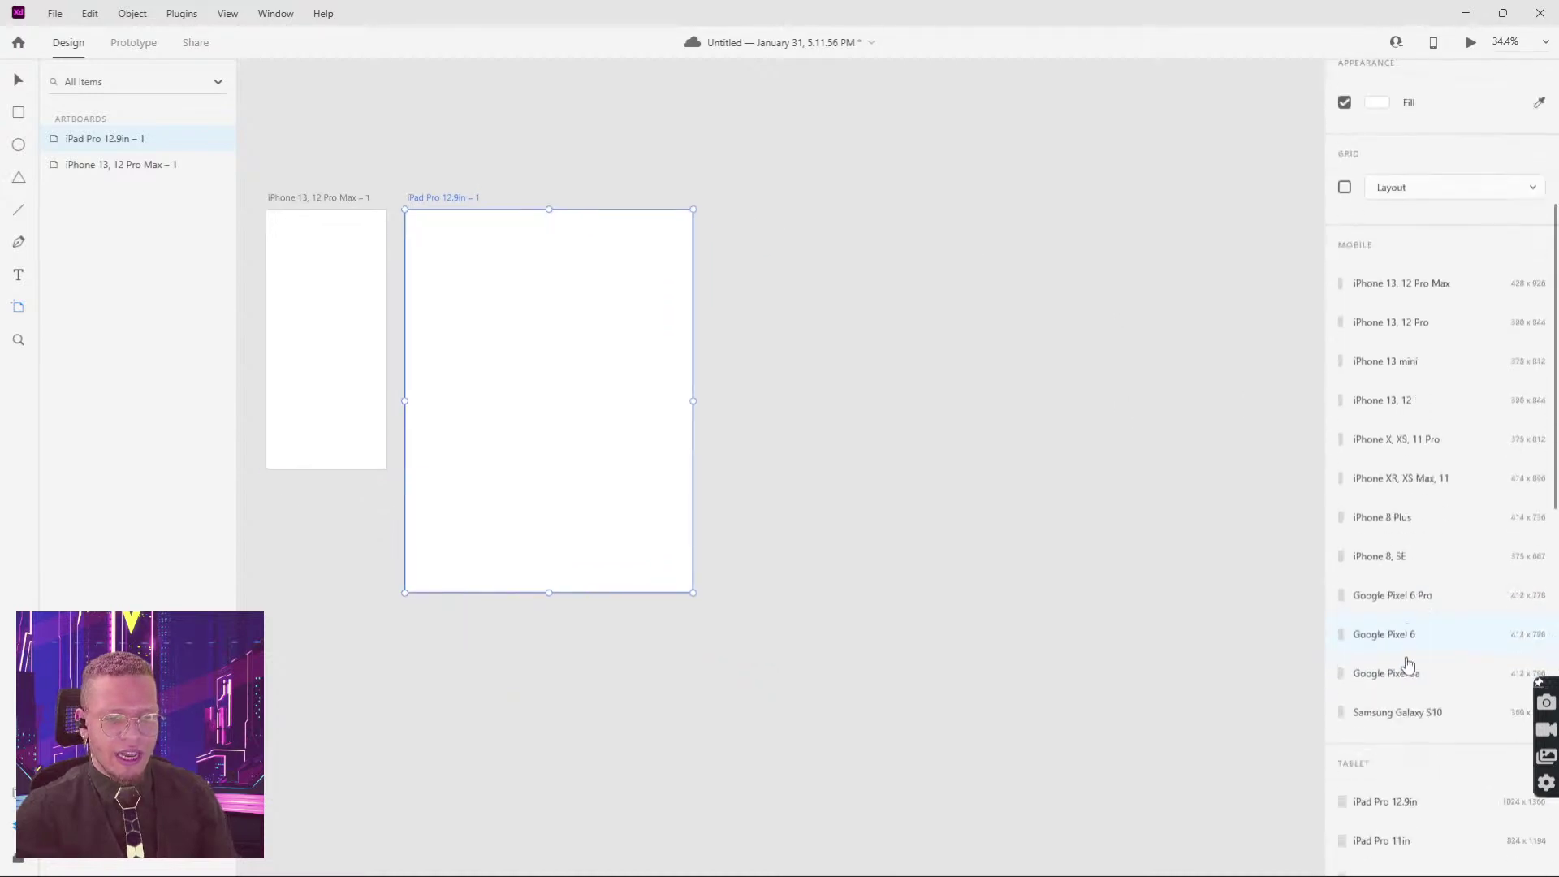
scroll(1410, 632, down, 3)
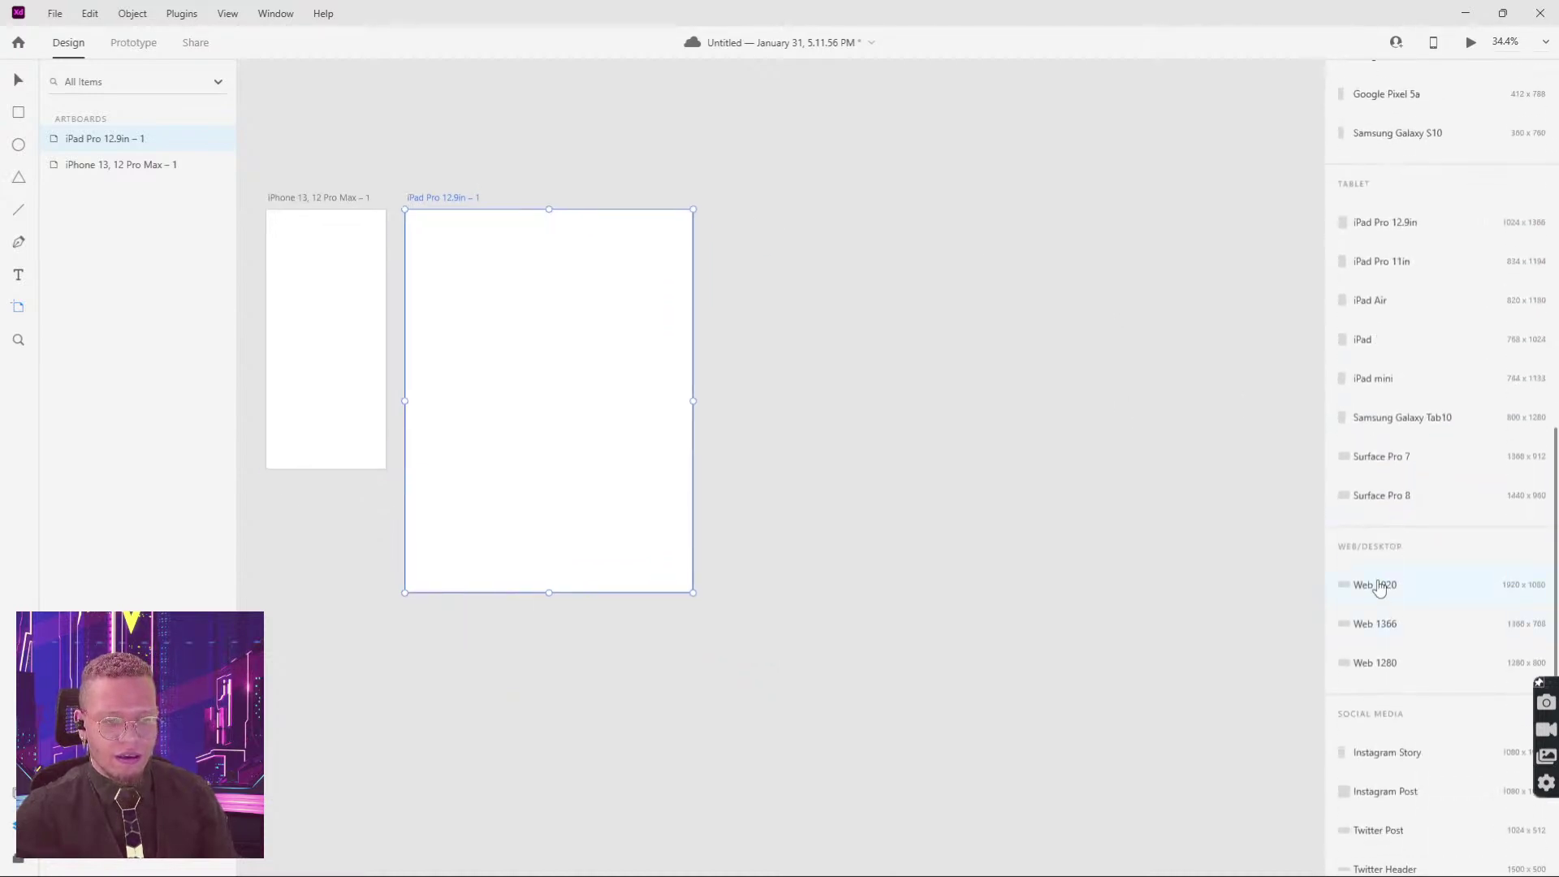
click(1378, 585)
scroll(1047, 150, down, 3)
drag(1079, 157, 682, 292)
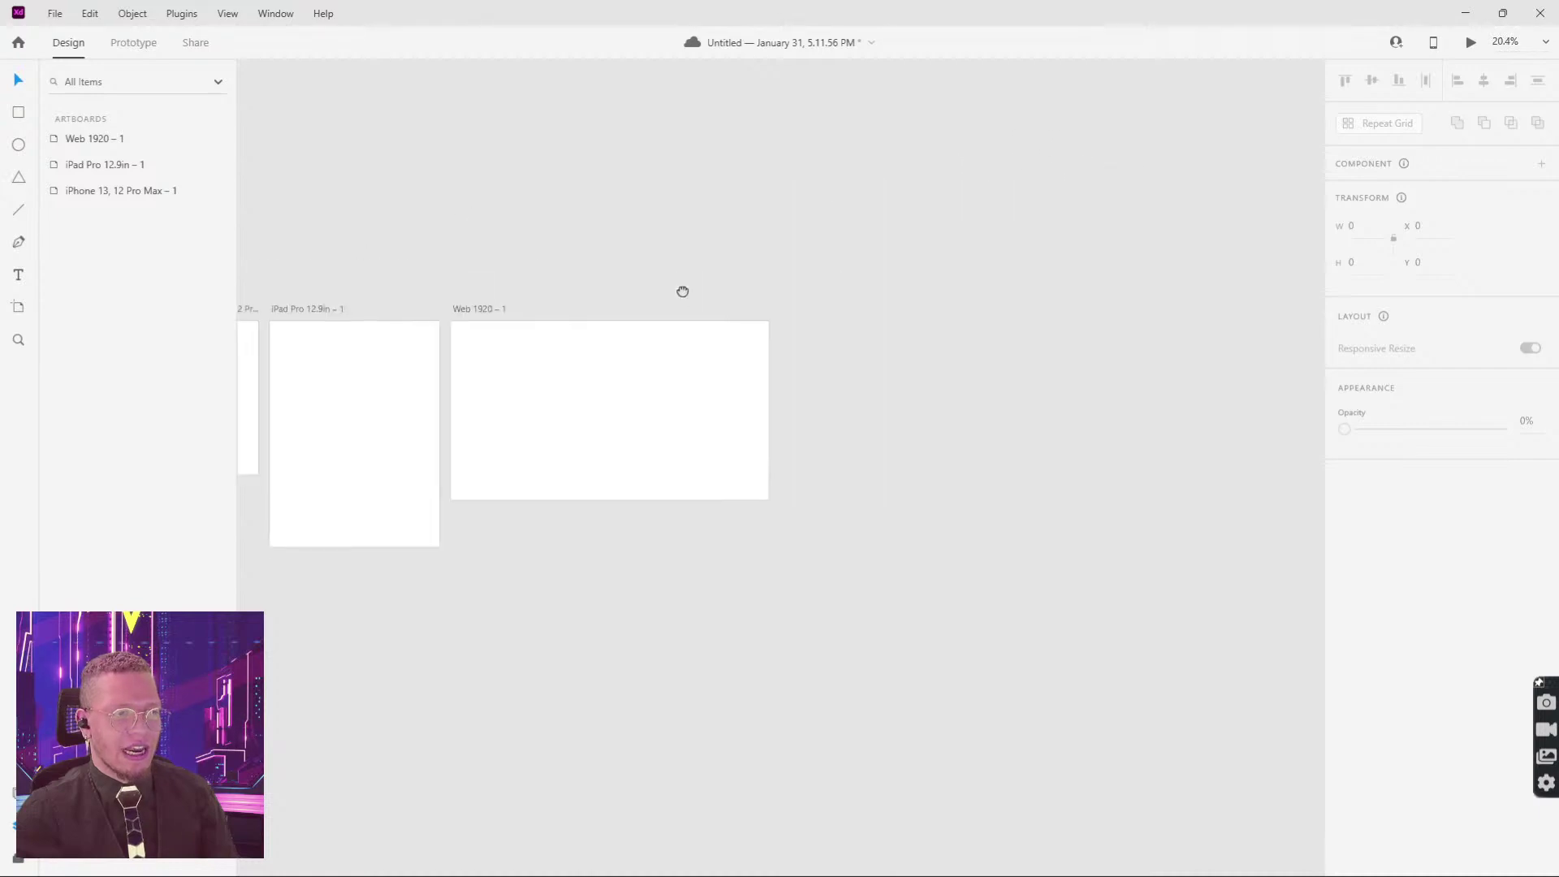
Step: Add a Watch 45mm preset artboard beside the Web 1920 artboard and deselect everything
key(a)
scroll(1391, 550, down, 10)
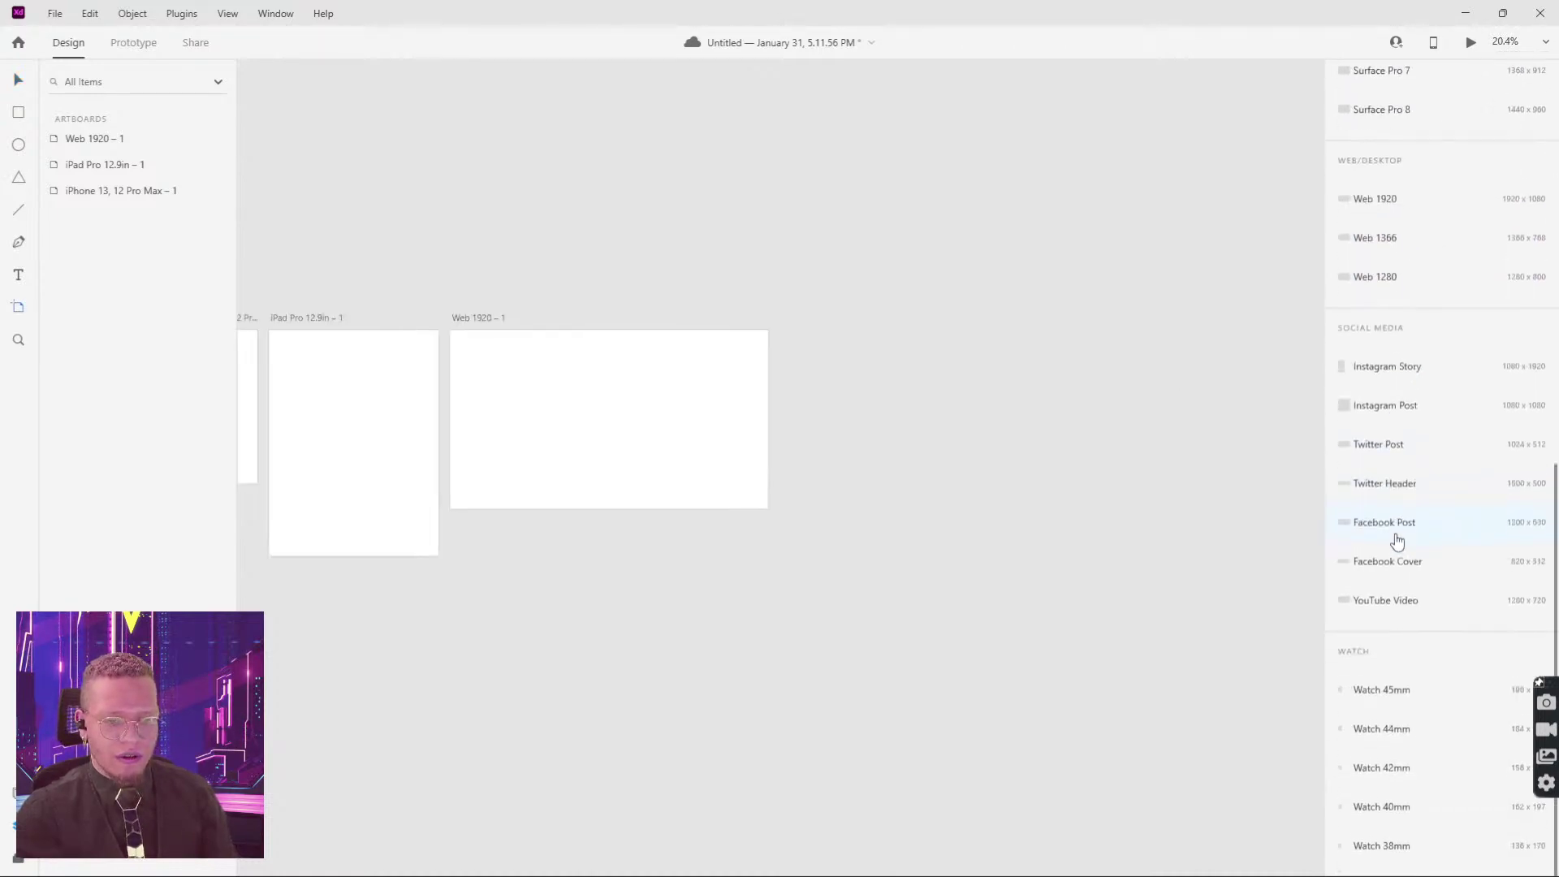
click(1380, 694)
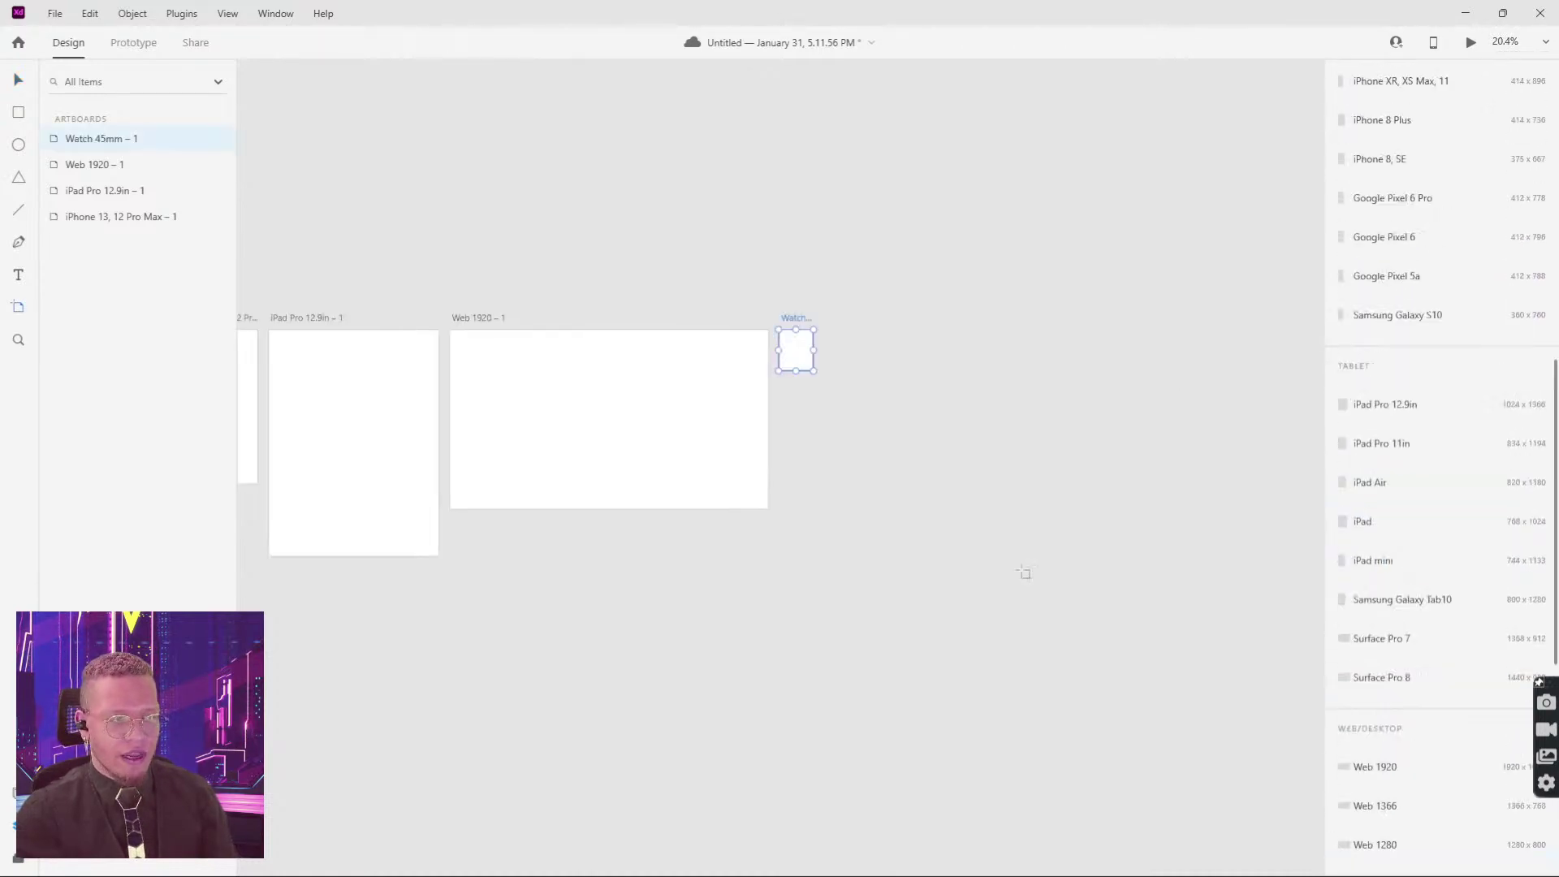
key(ctrl+d)
key(v)
key(Delete)
click(887, 497)
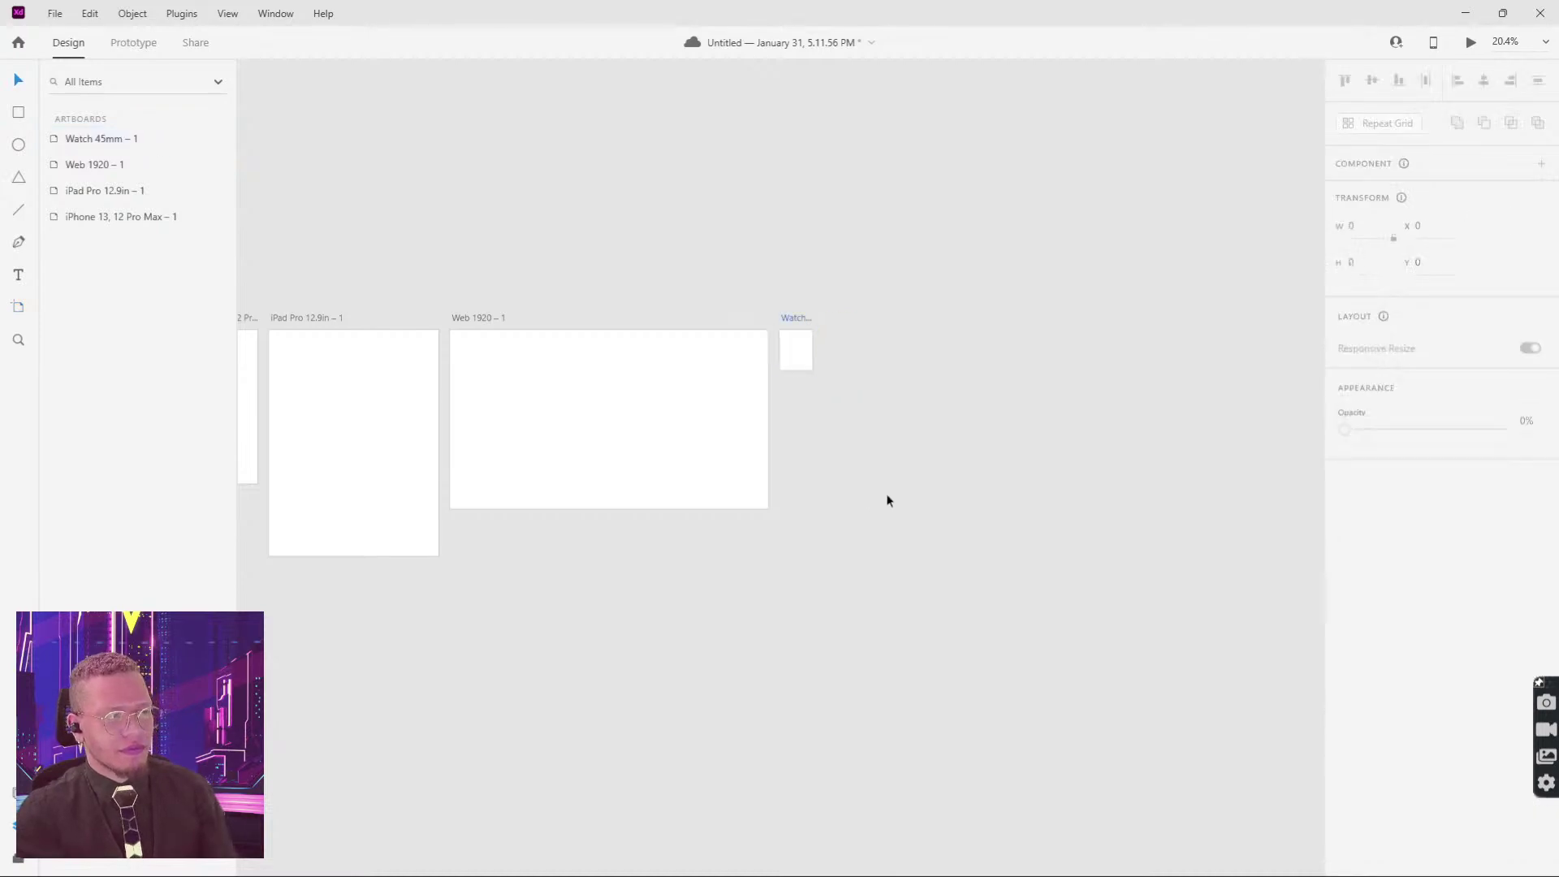
Step: Select the iPad Pro, Web 1920 and Watch 45mm artboards together and delete them, leaving the iPhone artboard
drag(550, 244, 814, 184)
key(a)
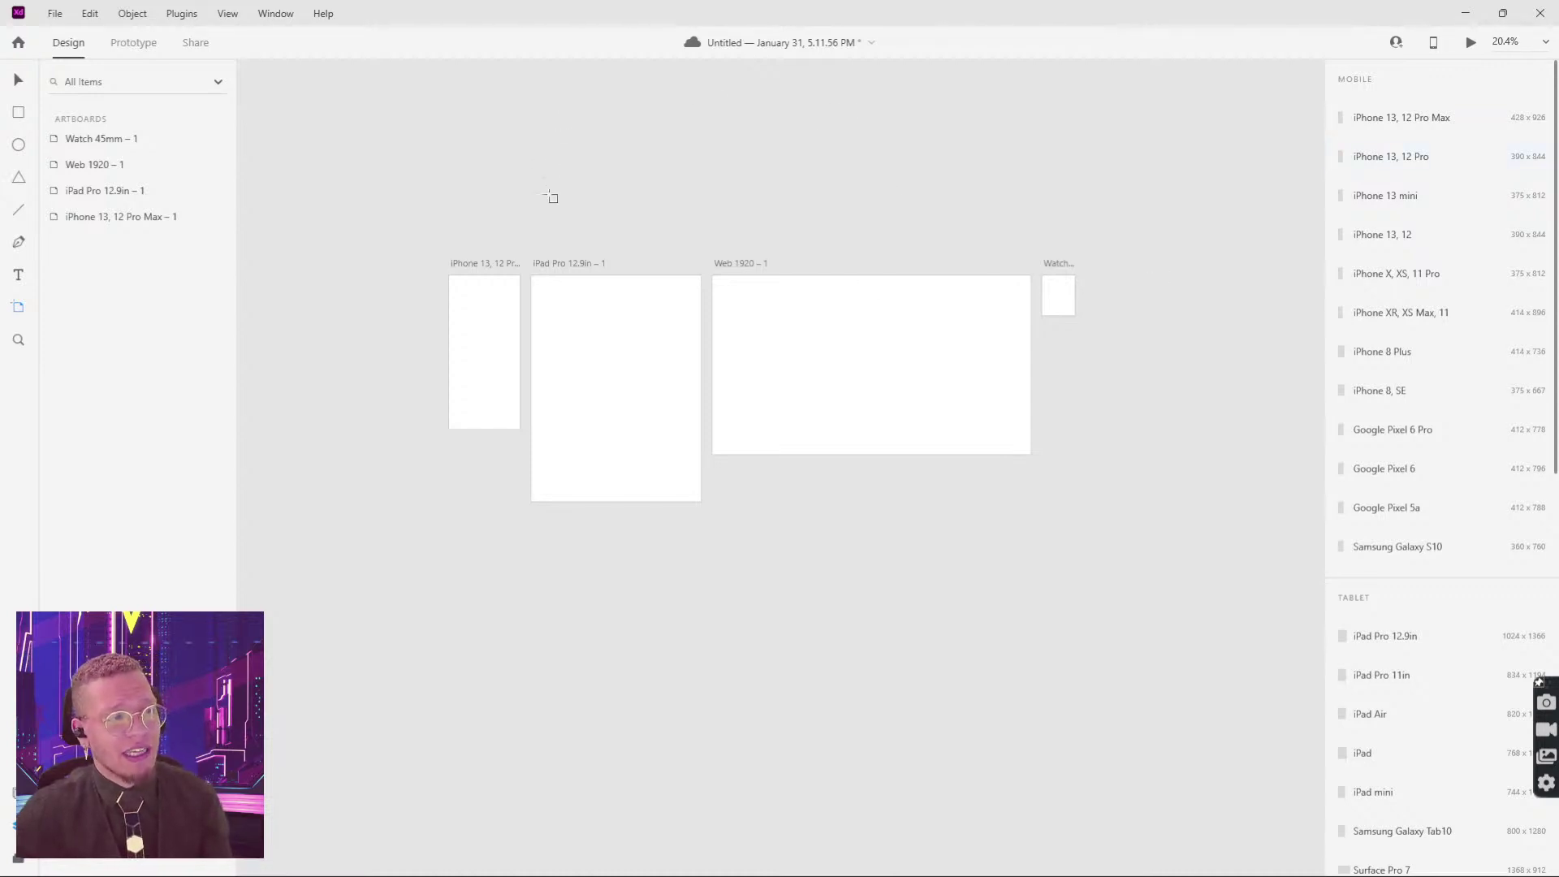
key(v)
drag(542, 179, 1080, 592)
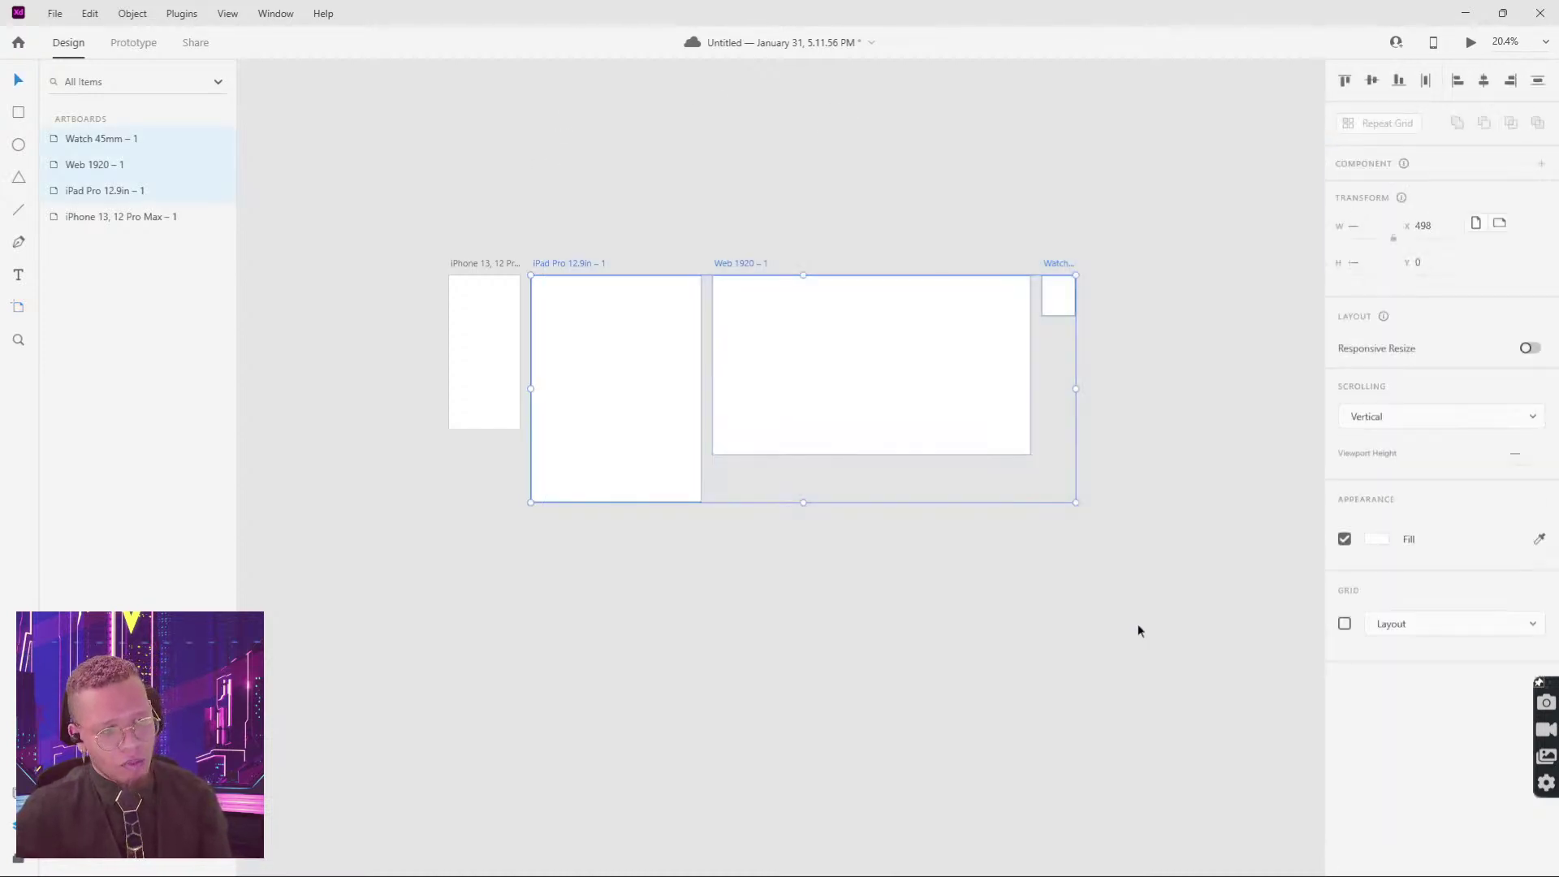
key(Delete)
key(ctrl+0)
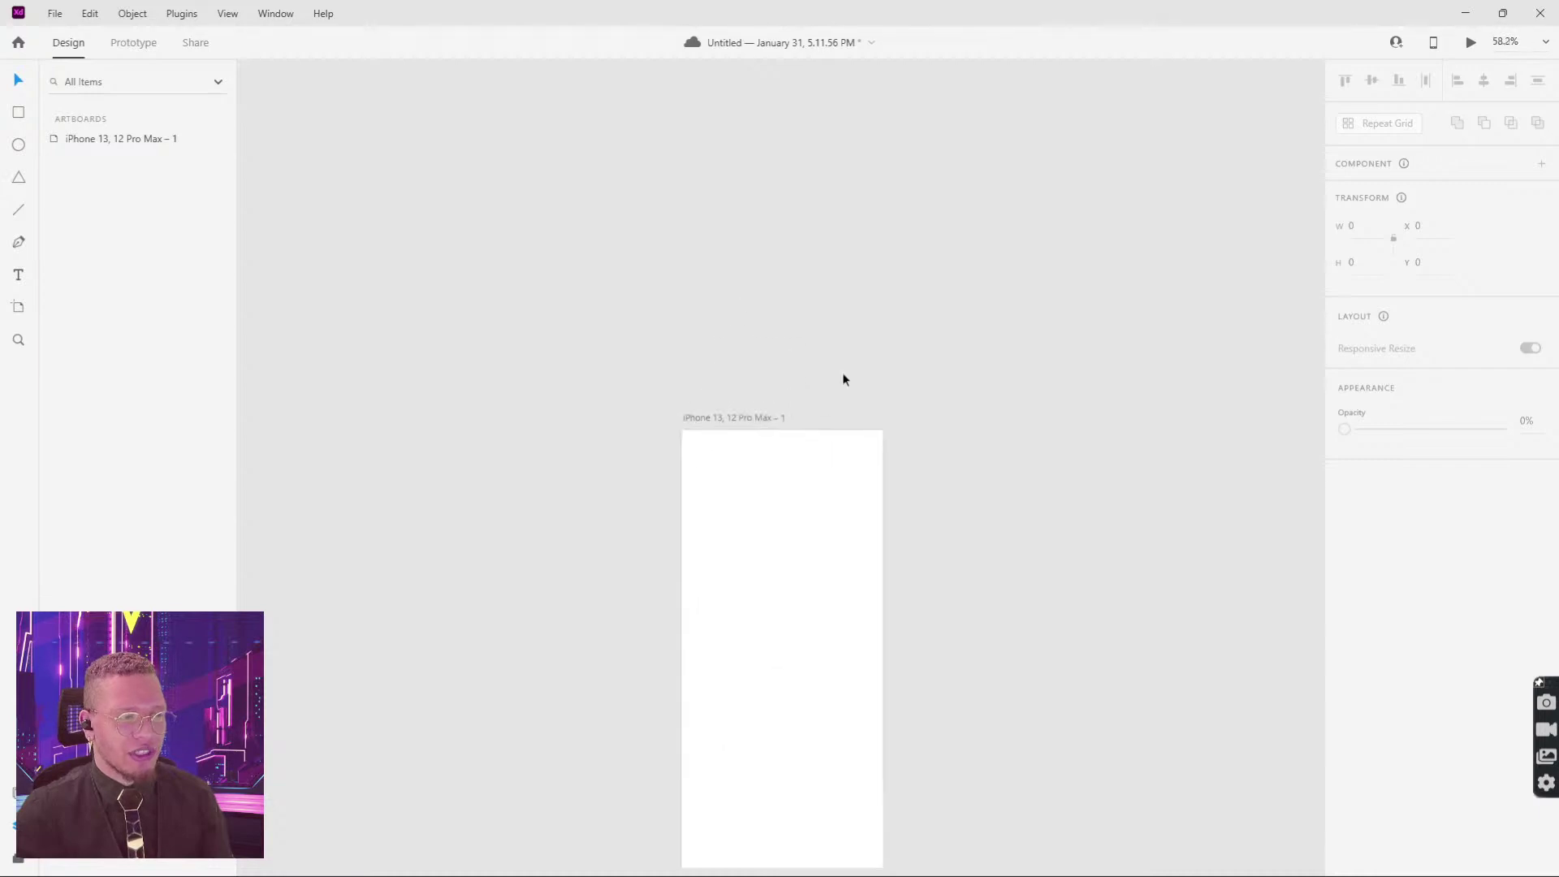
Step: Move the iPhone artboard up to about X -36, Y -347 and deselect it
drag(695, 362, 682, 206)
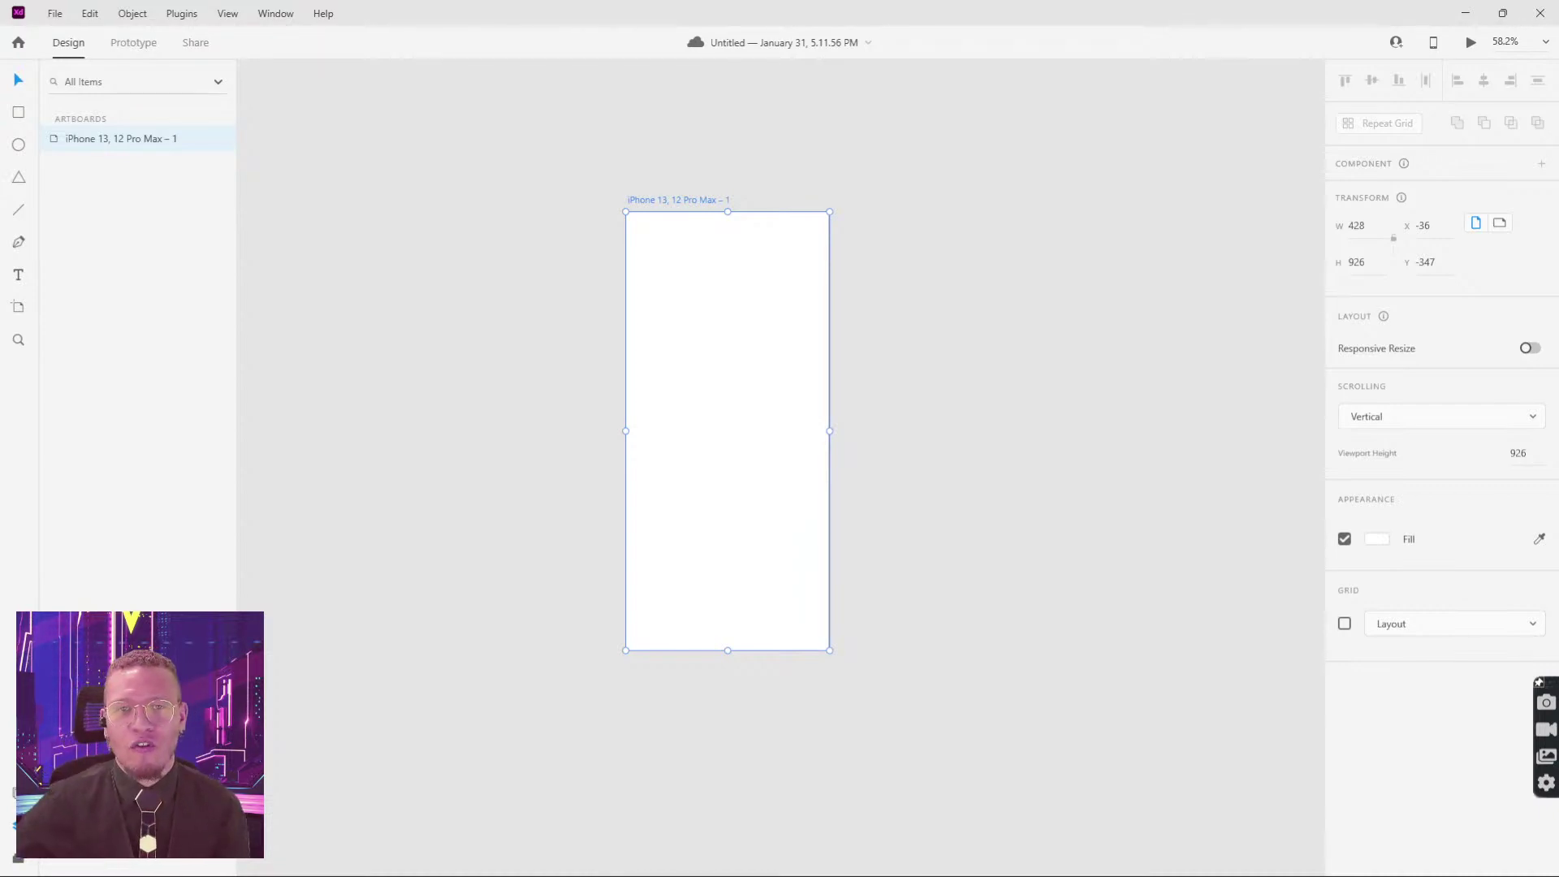
mouse_move(1291, 874)
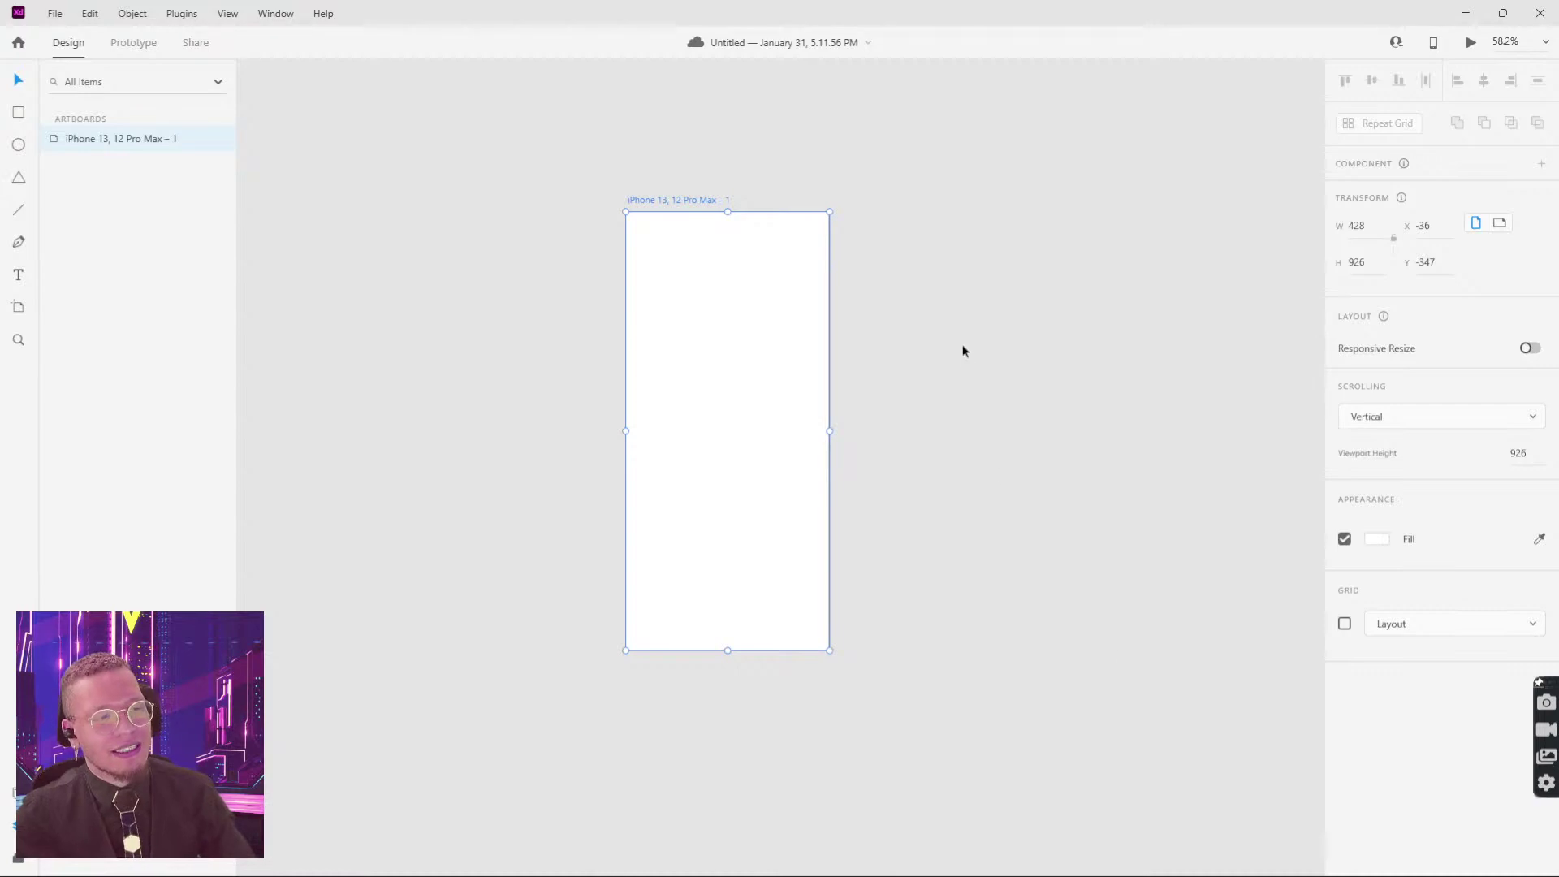
click(944, 385)
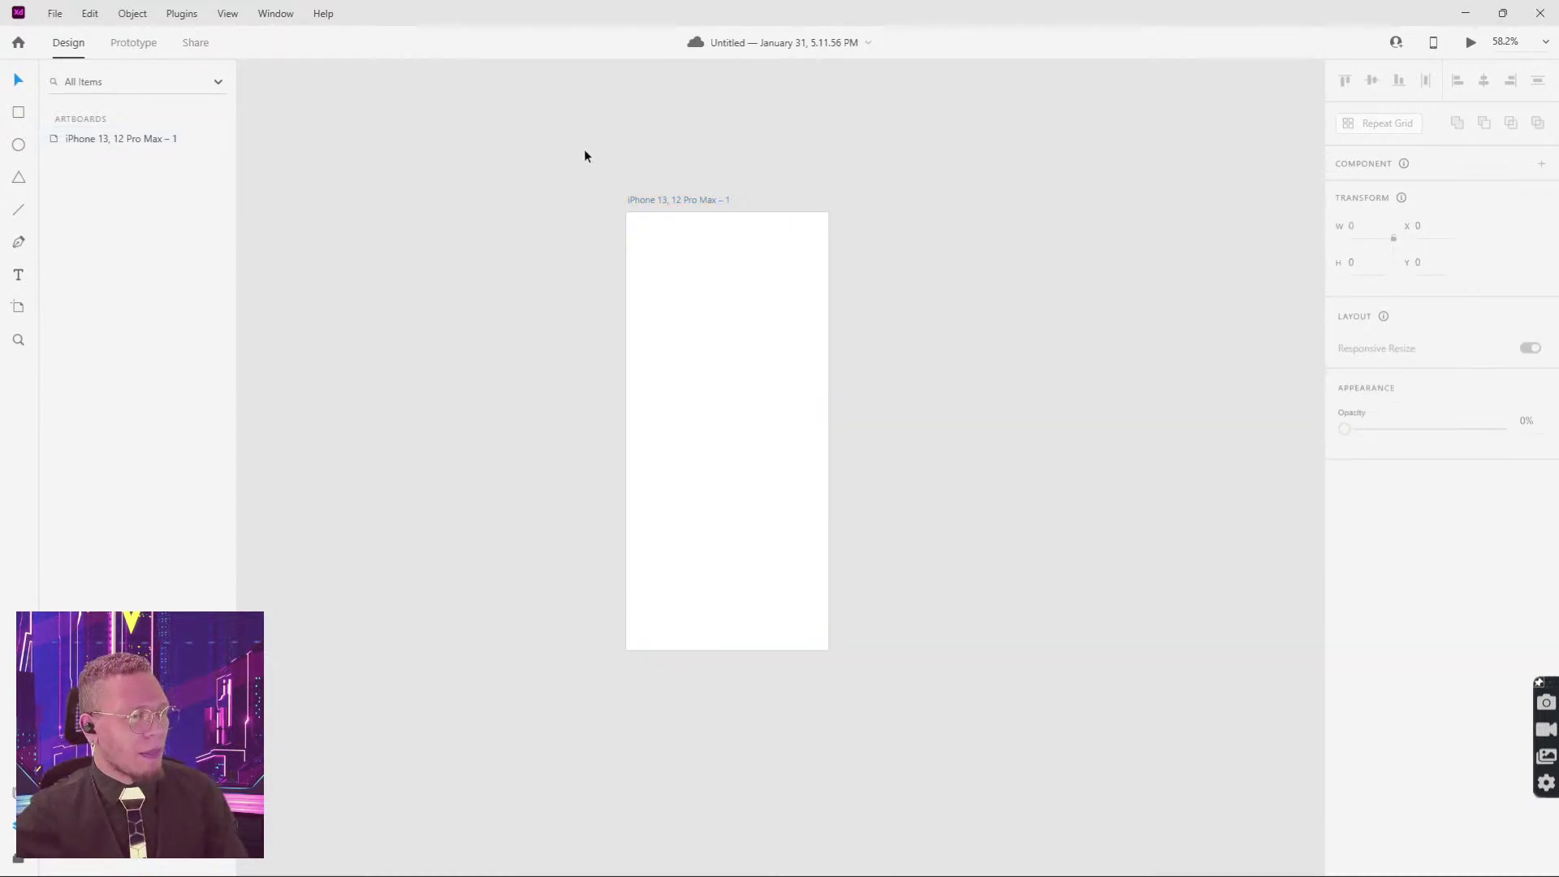
drag(585, 153, 755, 144)
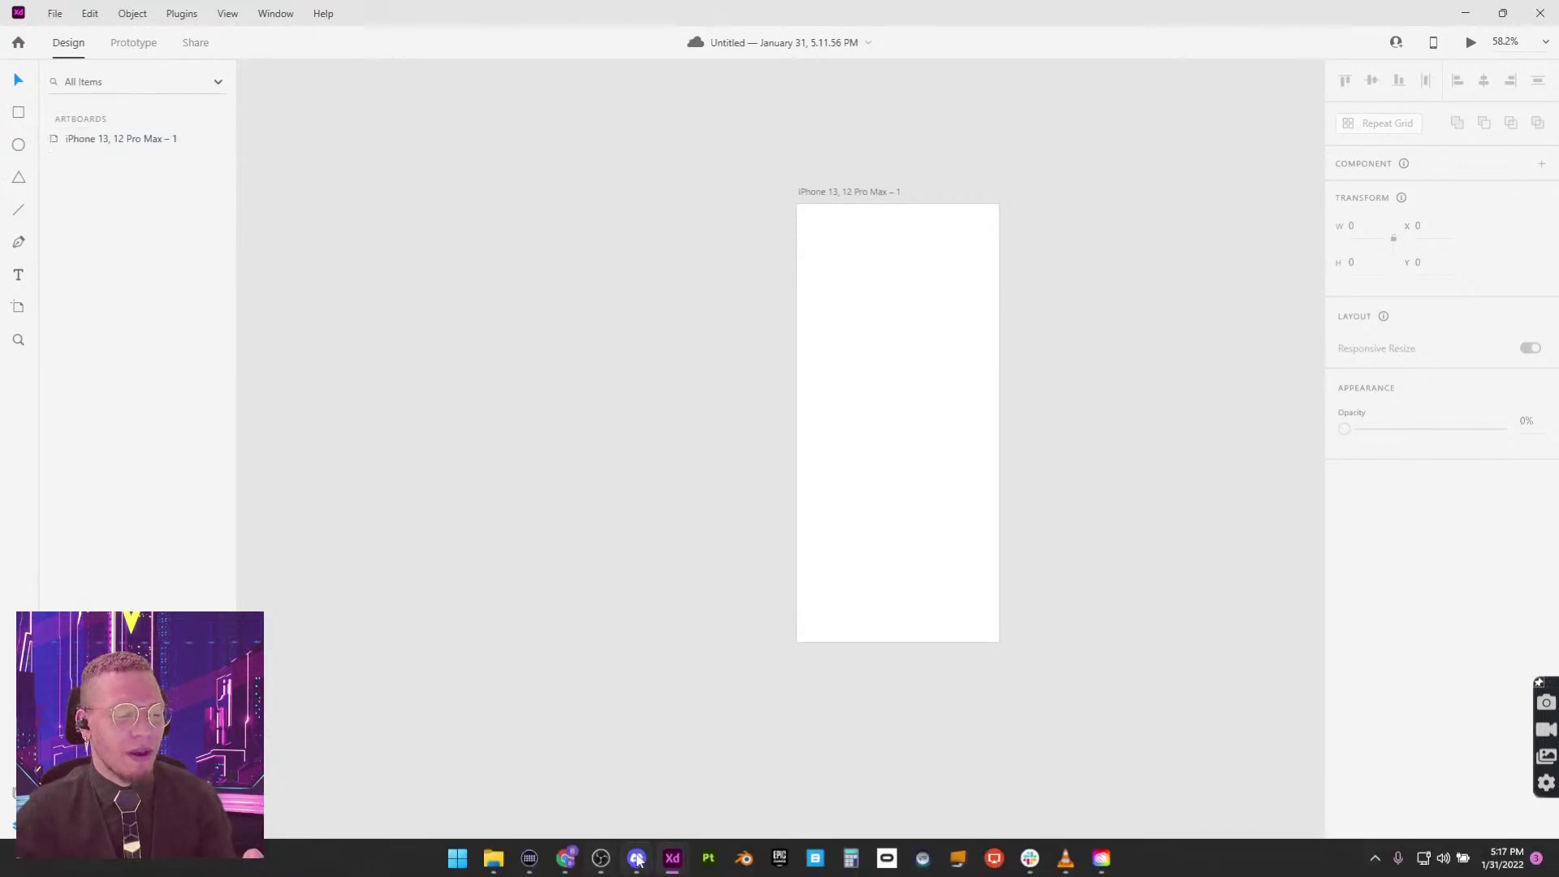
Step: Switch to Discord with the Adobe XD server's challenge channel and maximize its window
click(633, 858)
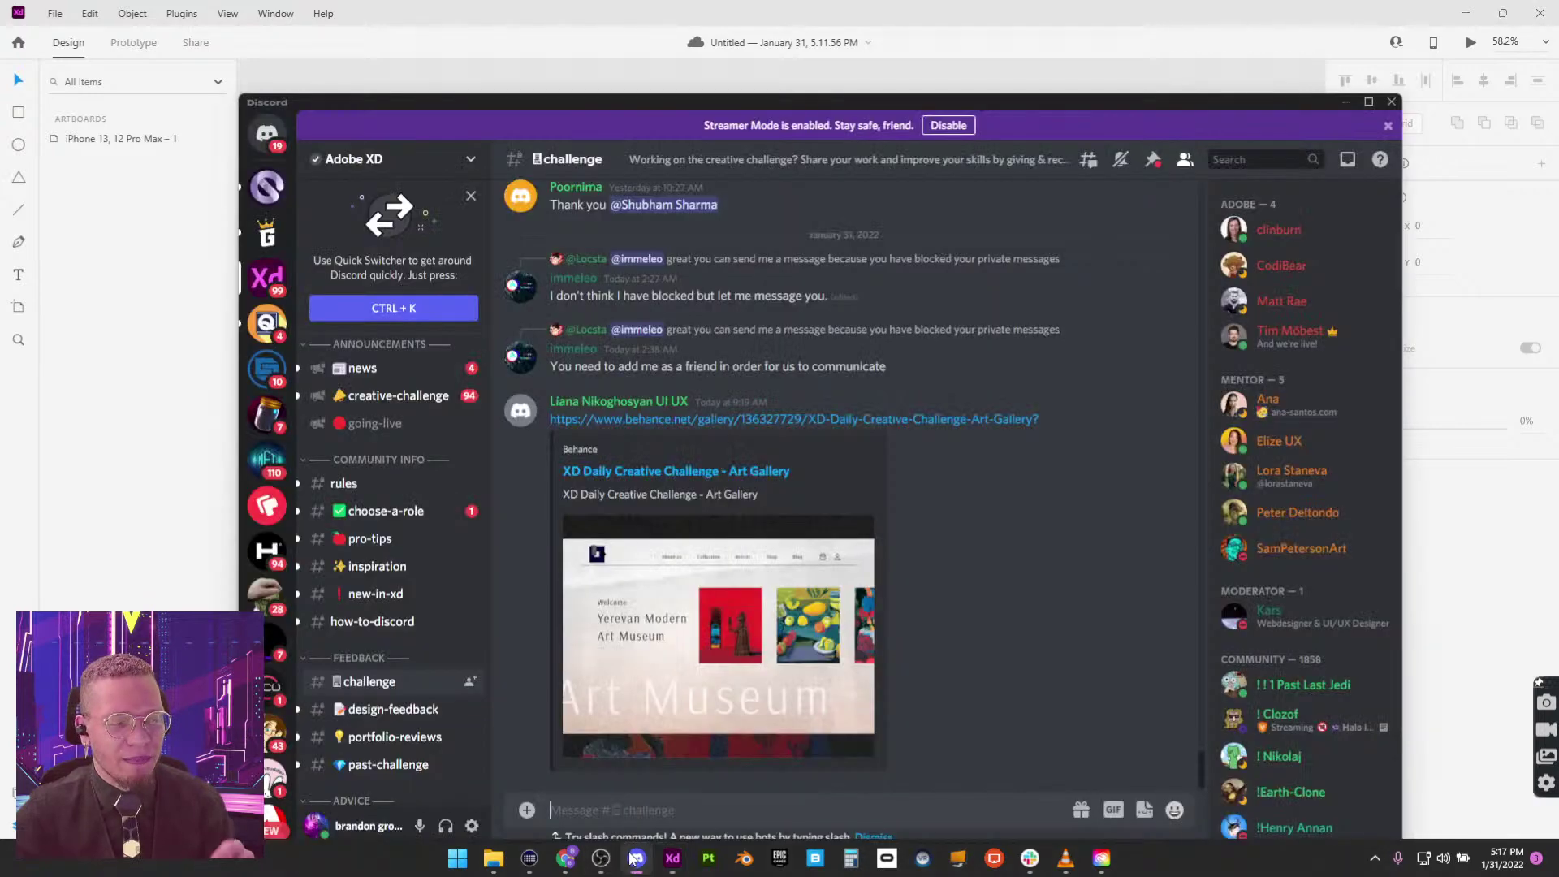
drag(703, 117, 637, 51)
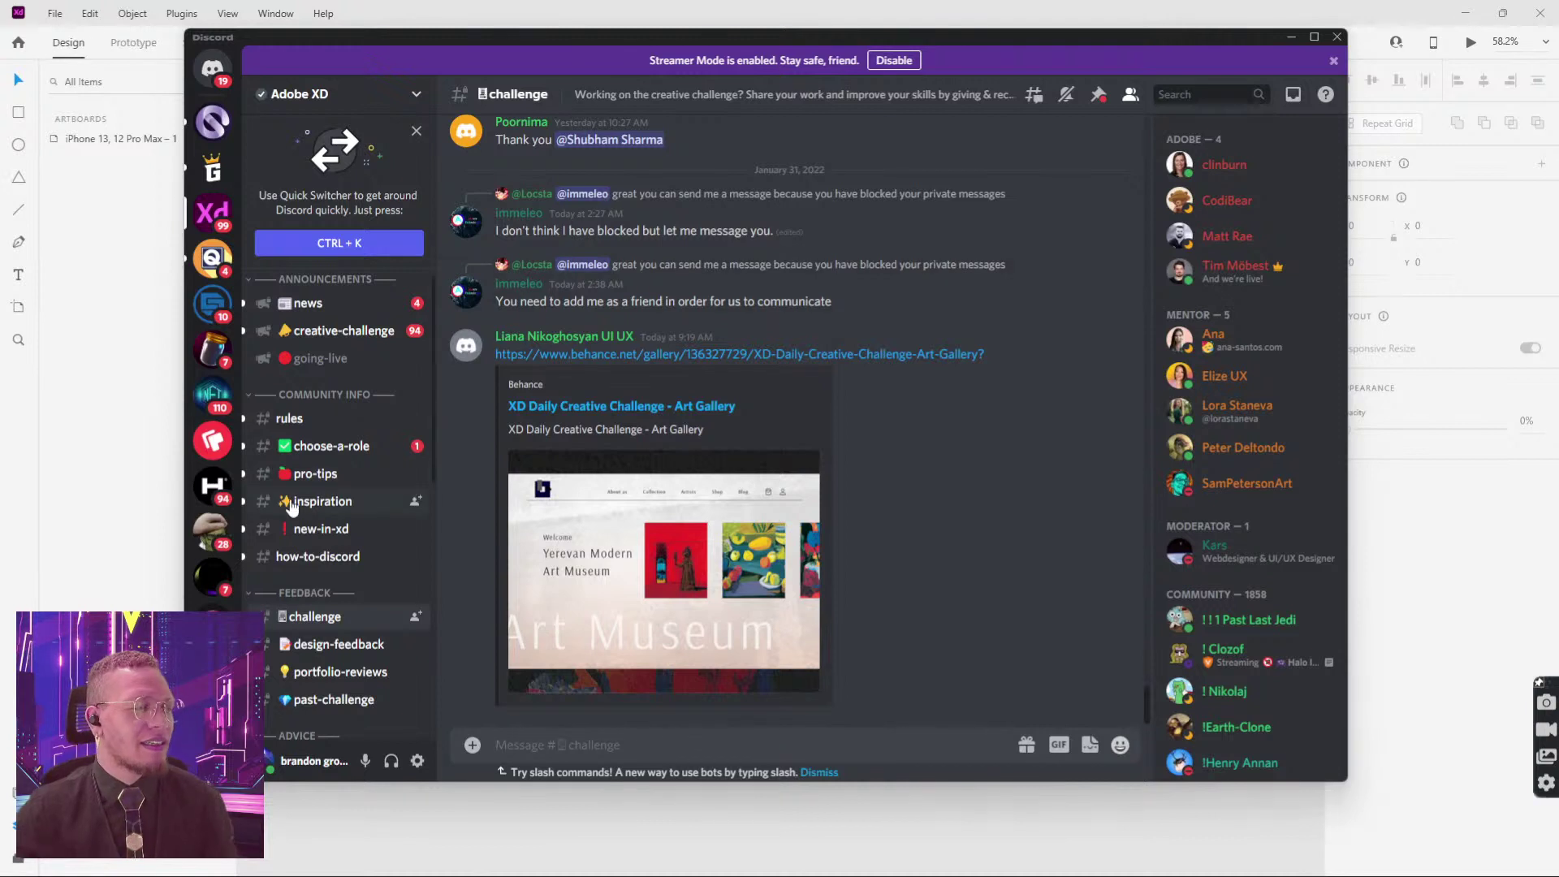
double_click(709, 36)
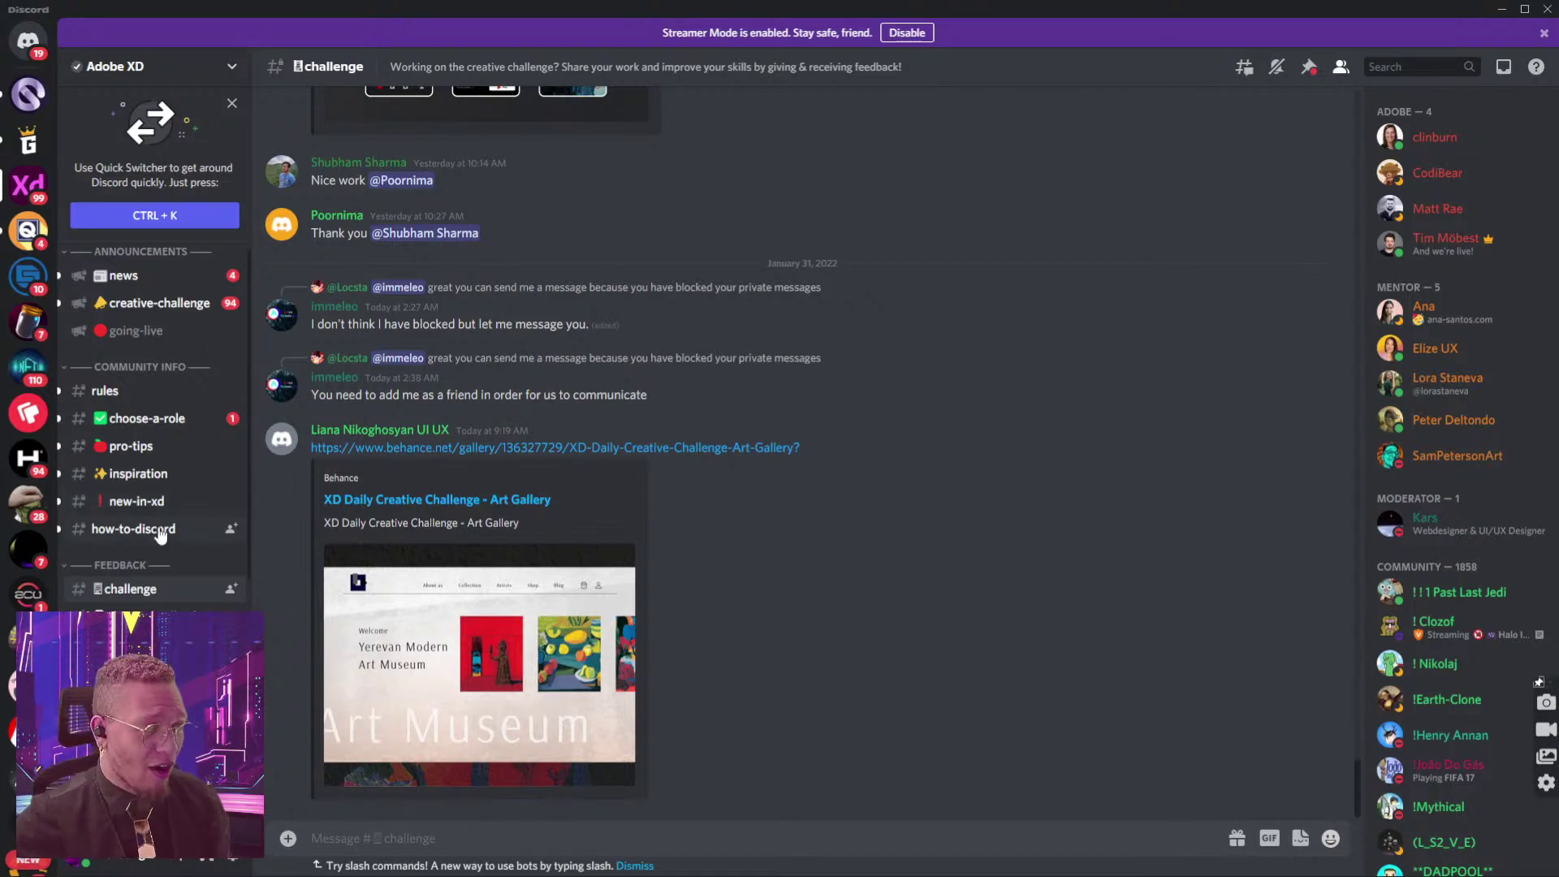
Step: Look through the Adobe XD server's channel list and read back through the posts in the challenge channel
scroll(154, 549, up, 1)
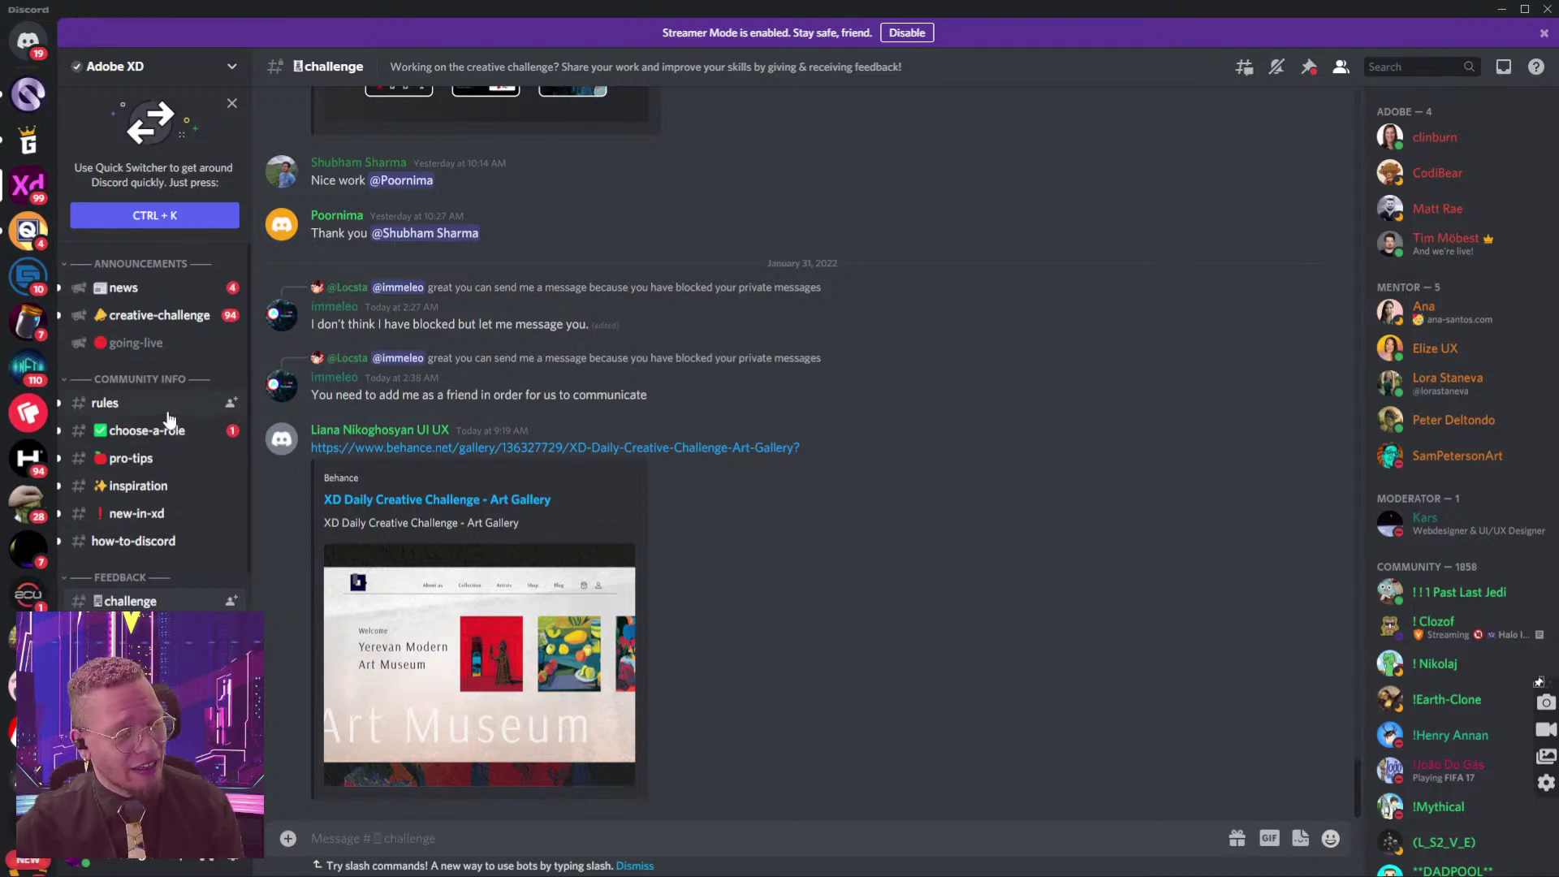
scroll(166, 414, down, 7)
scroll(163, 438, up, 5)
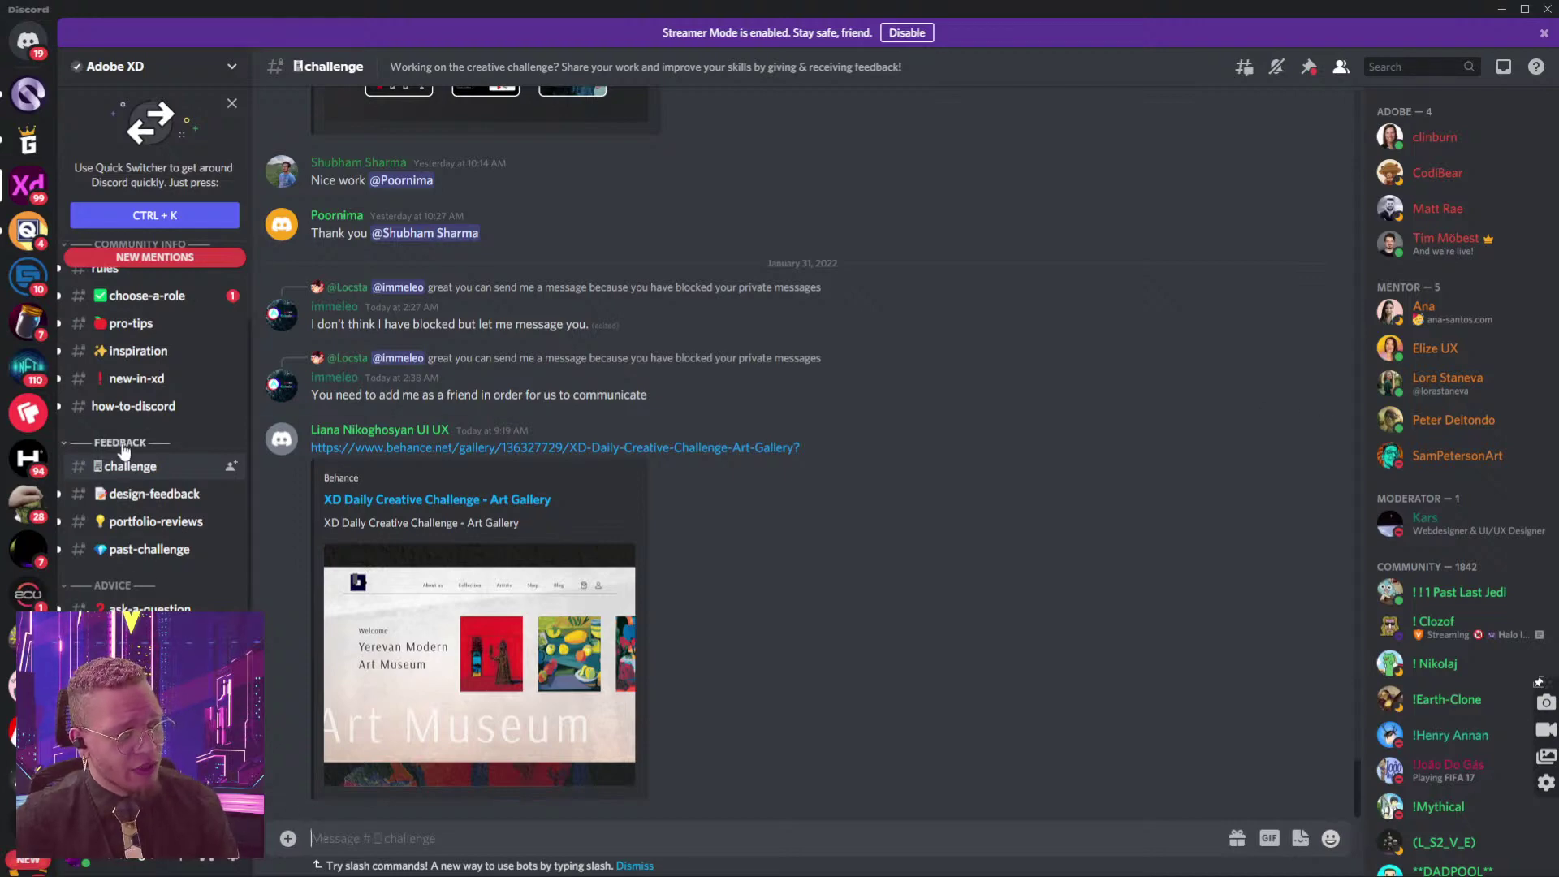
scroll(1040, 539, up, 10)
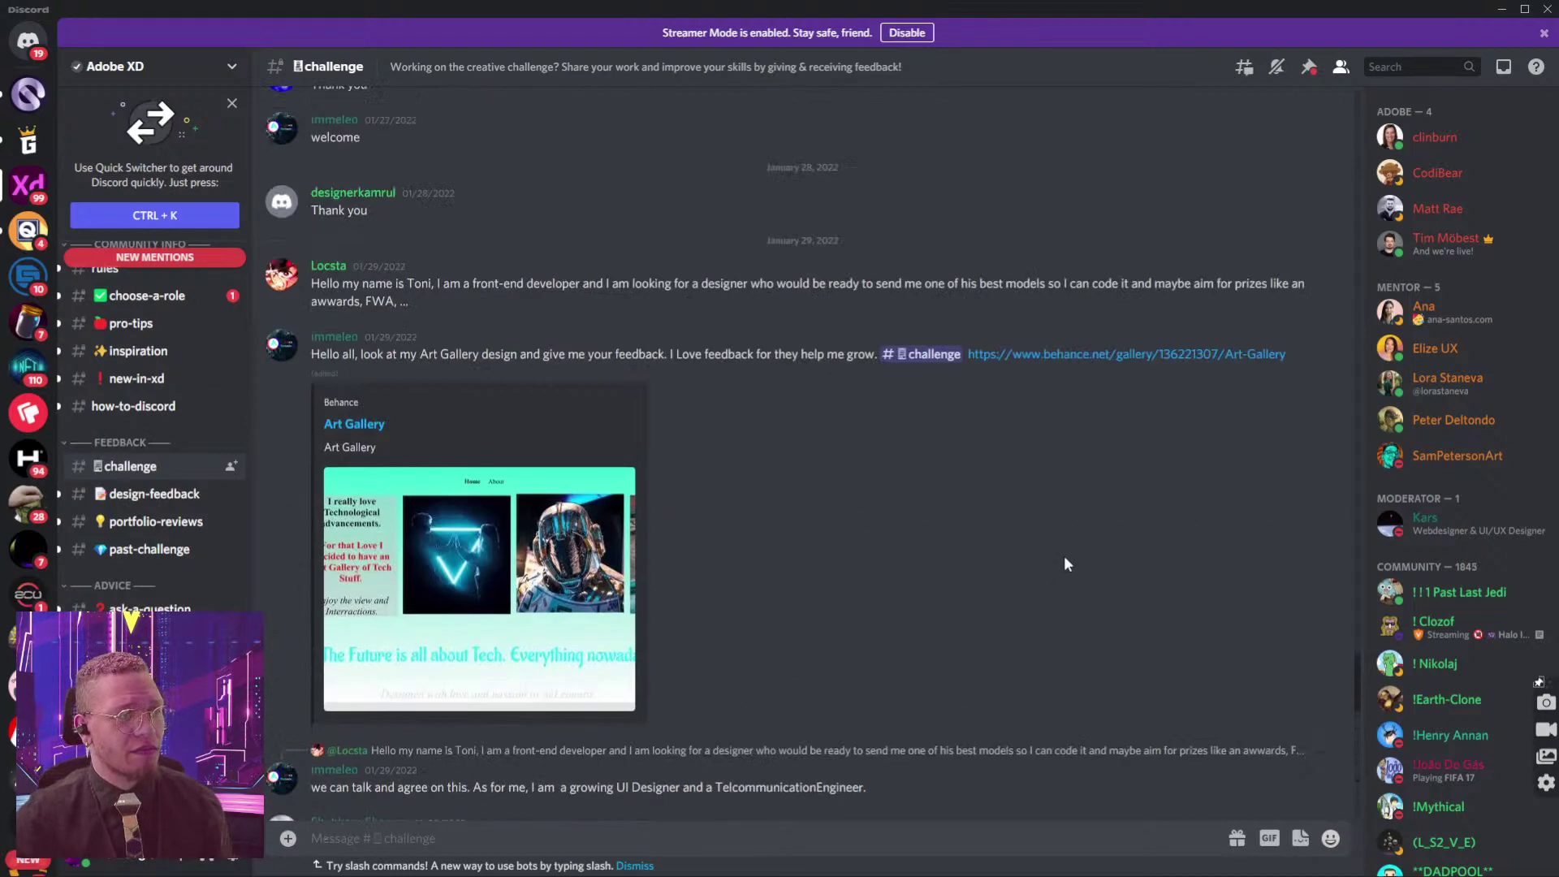
scroll(1065, 560, up, 10)
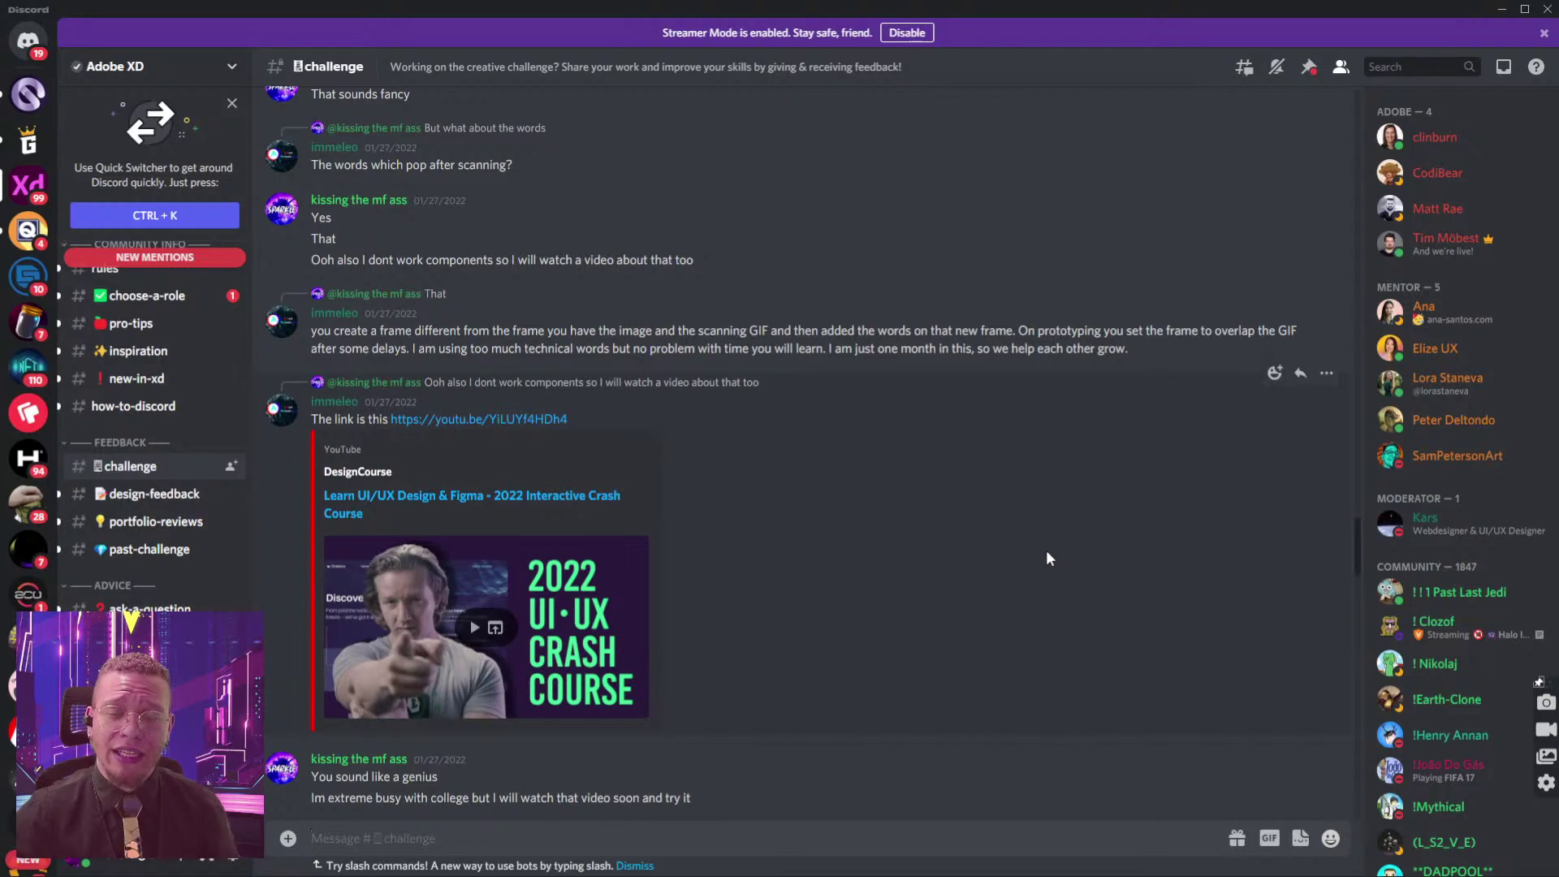
scroll(1020, 524, up, 15)
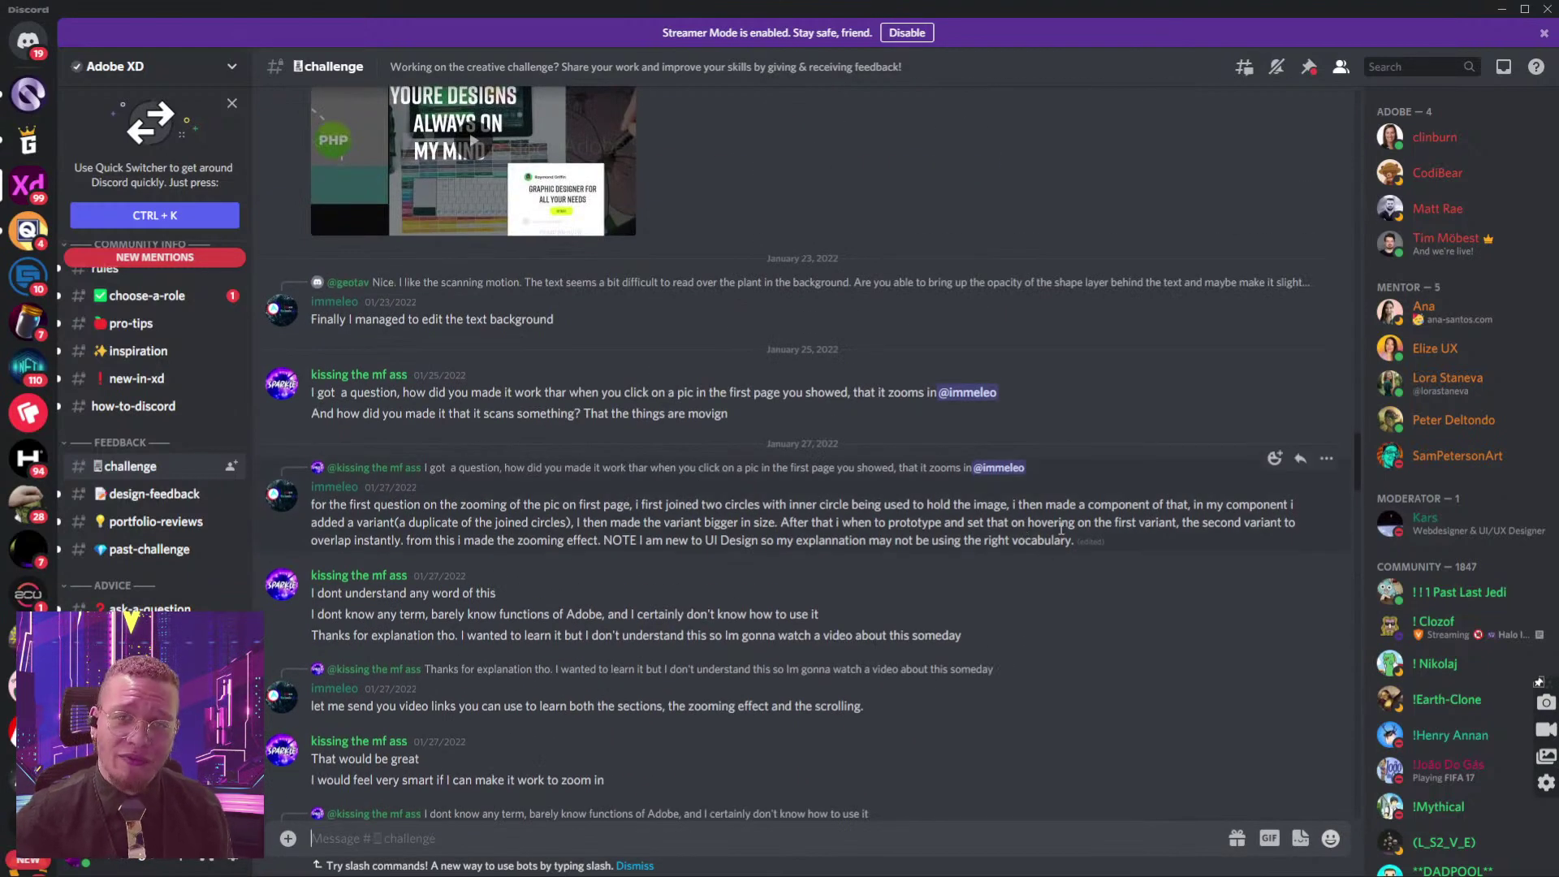
scroll(1060, 528, down, 15)
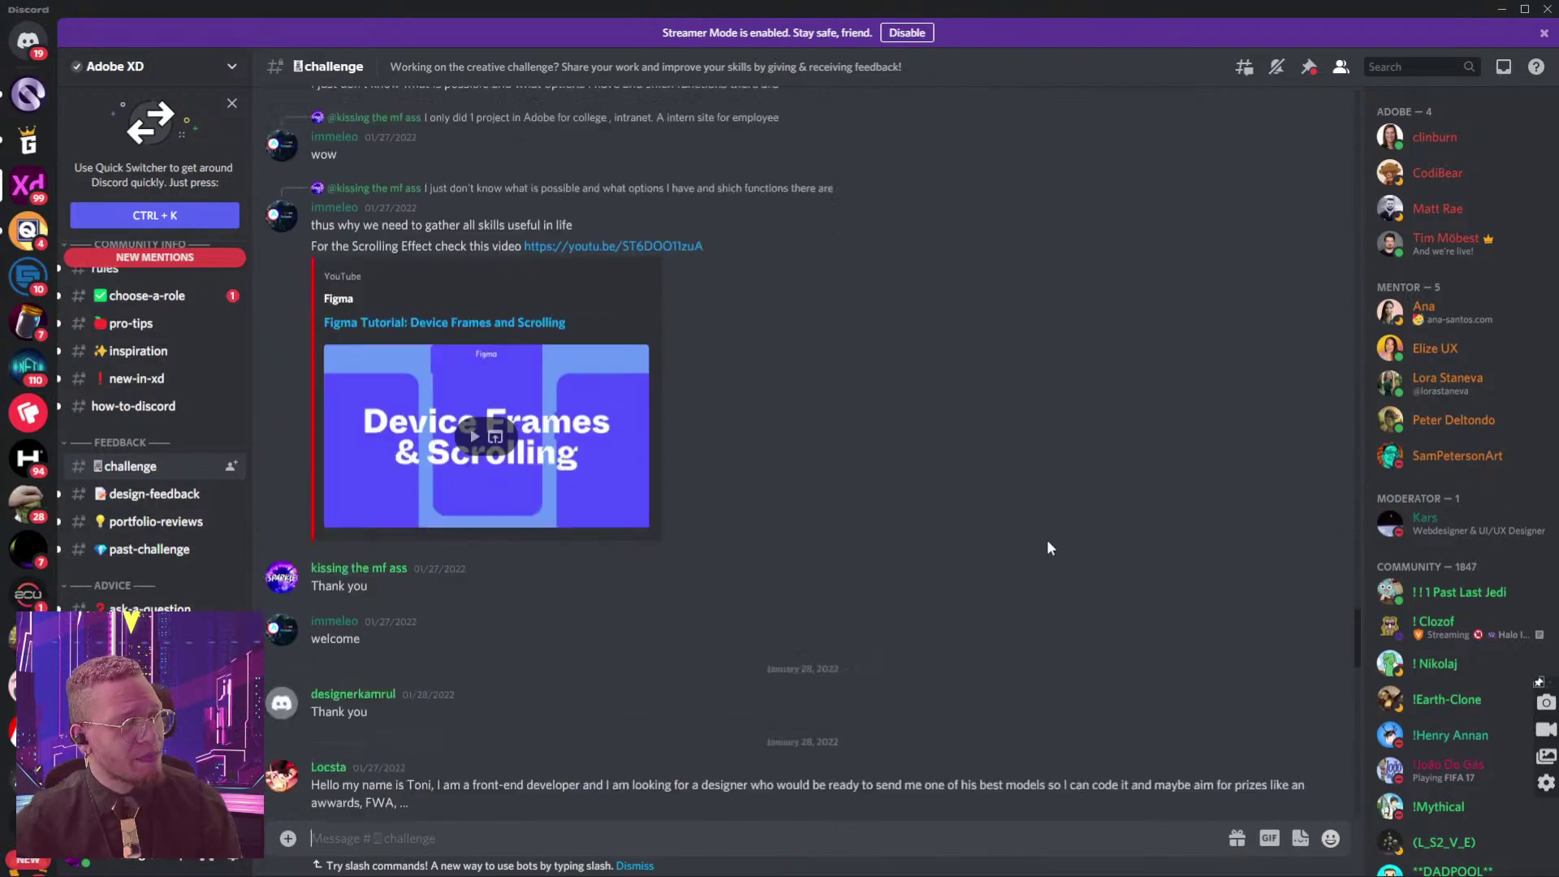
Step: Look through further challenge posts and the Discord server's channel list, and return to Adobe XD
scroll(1047, 548, down, 4)
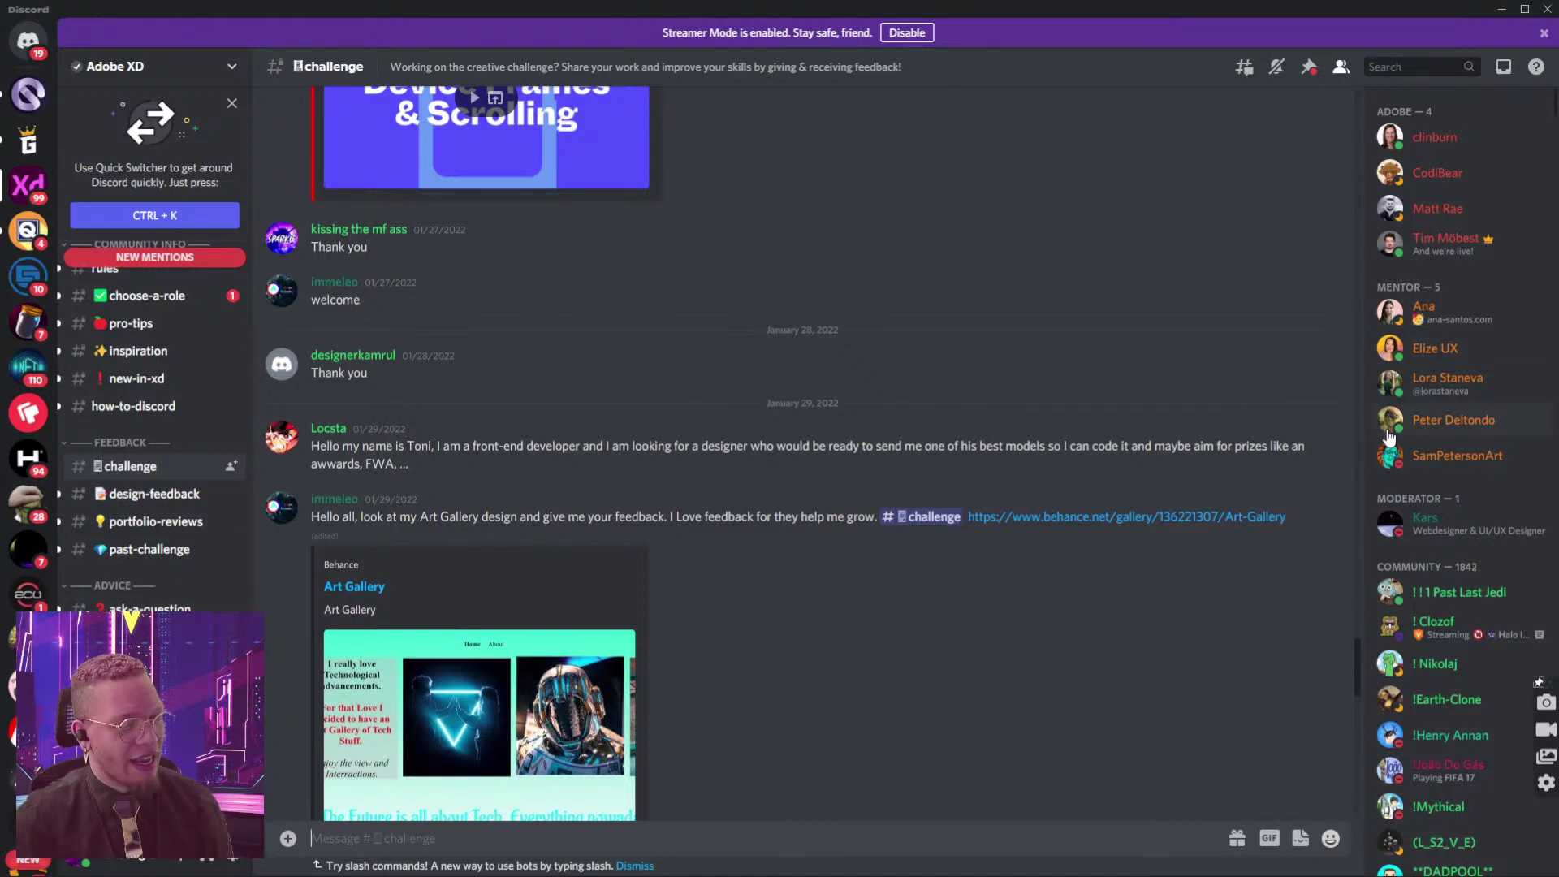
scroll(155, 406, down, 3)
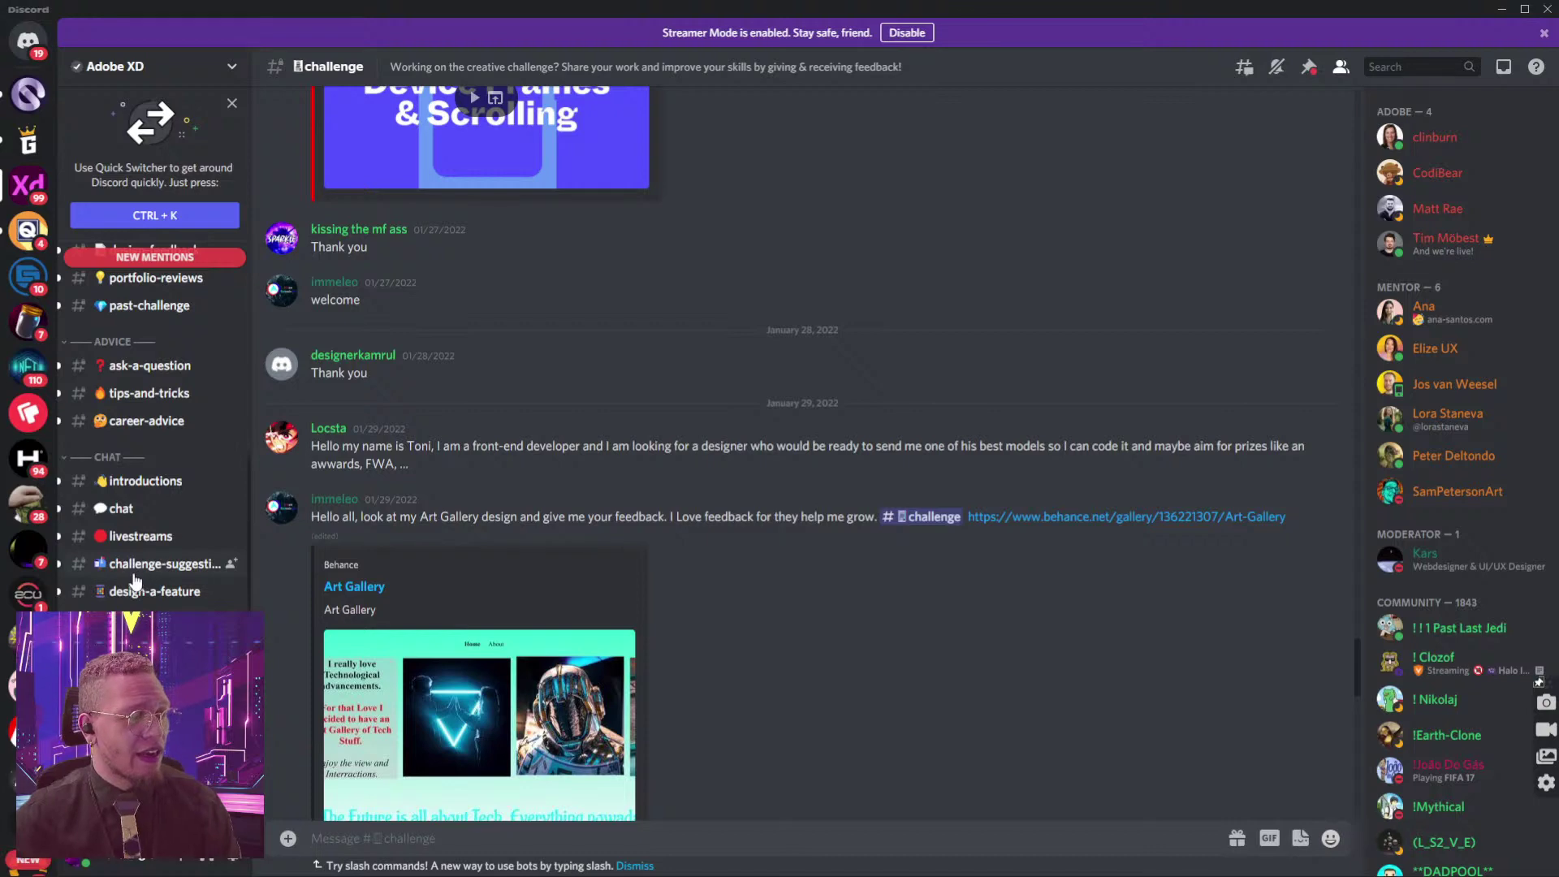
click(1504, 8)
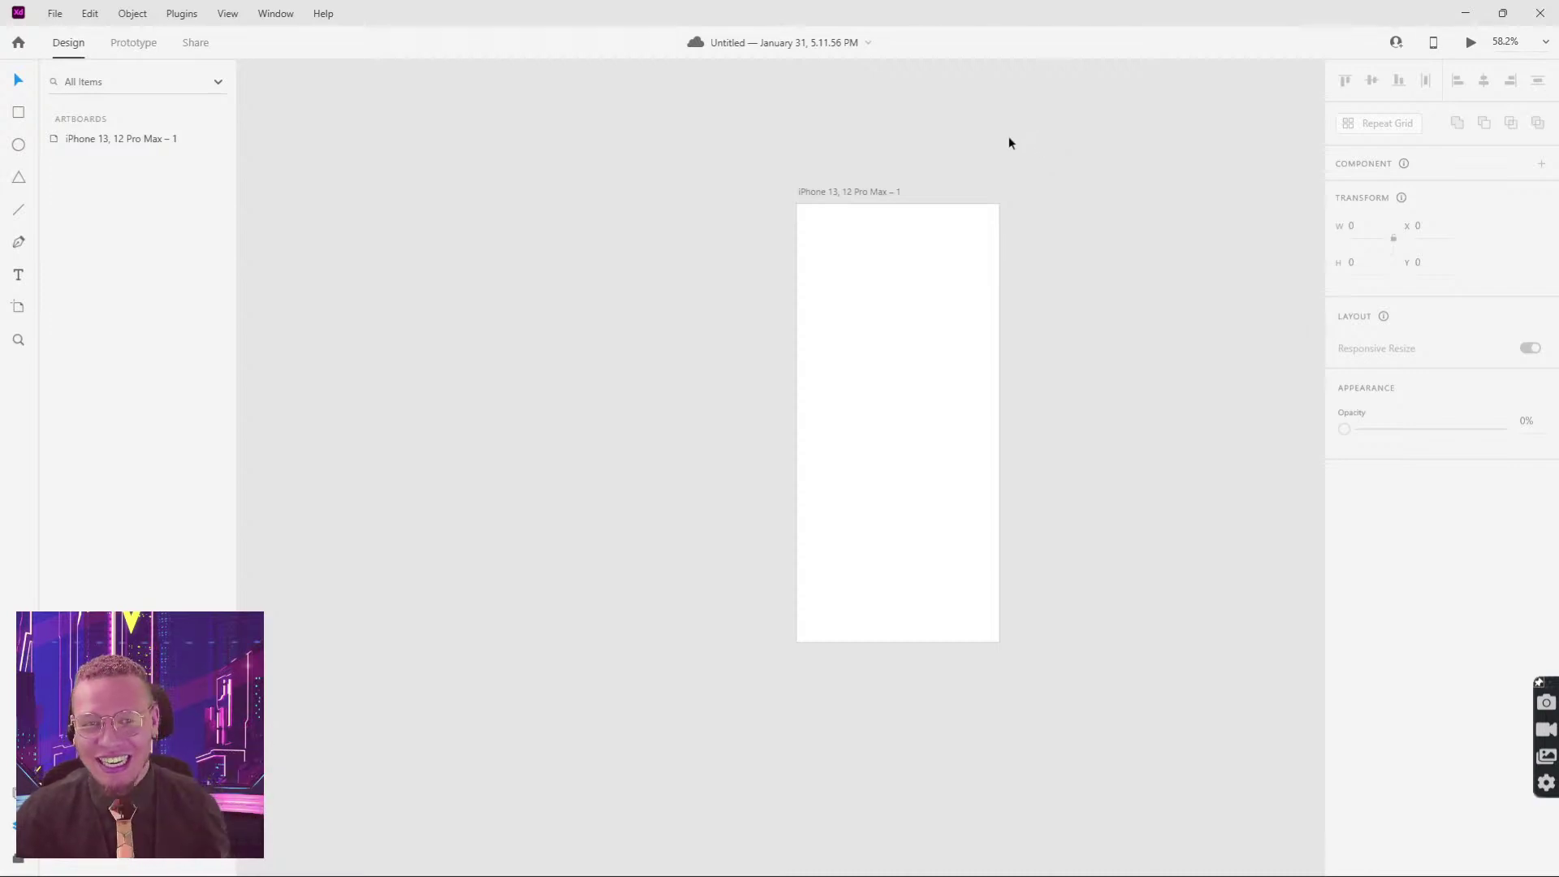
Step: Draw a rectangle about 376 × 404 beside the iPhone artboard on the pasteboard and fill it with solid red
scroll(999, 143, right, 1)
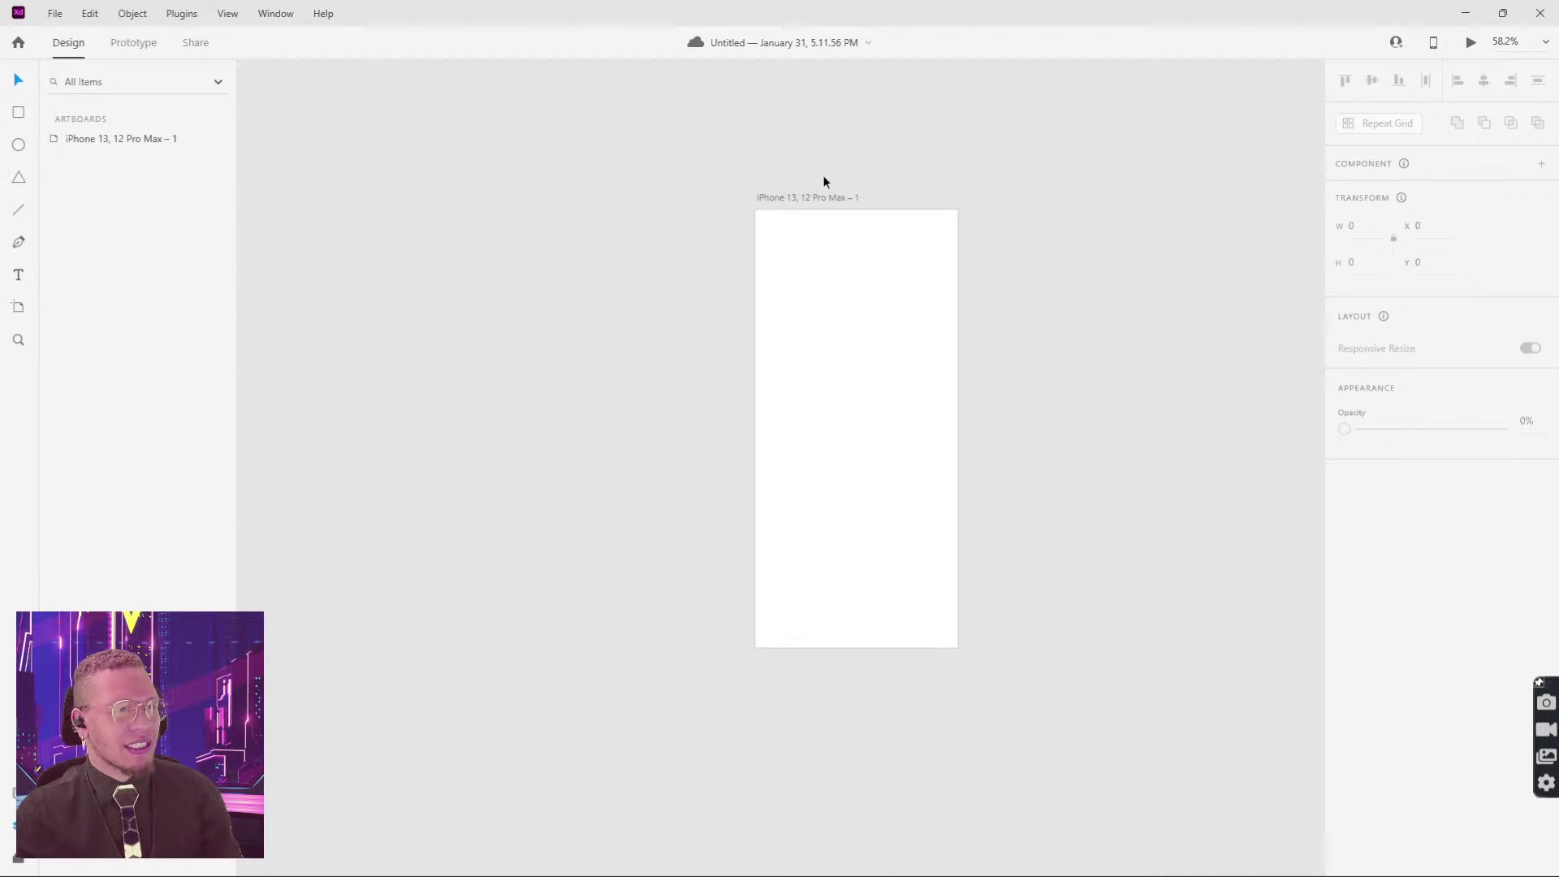
click(805, 205)
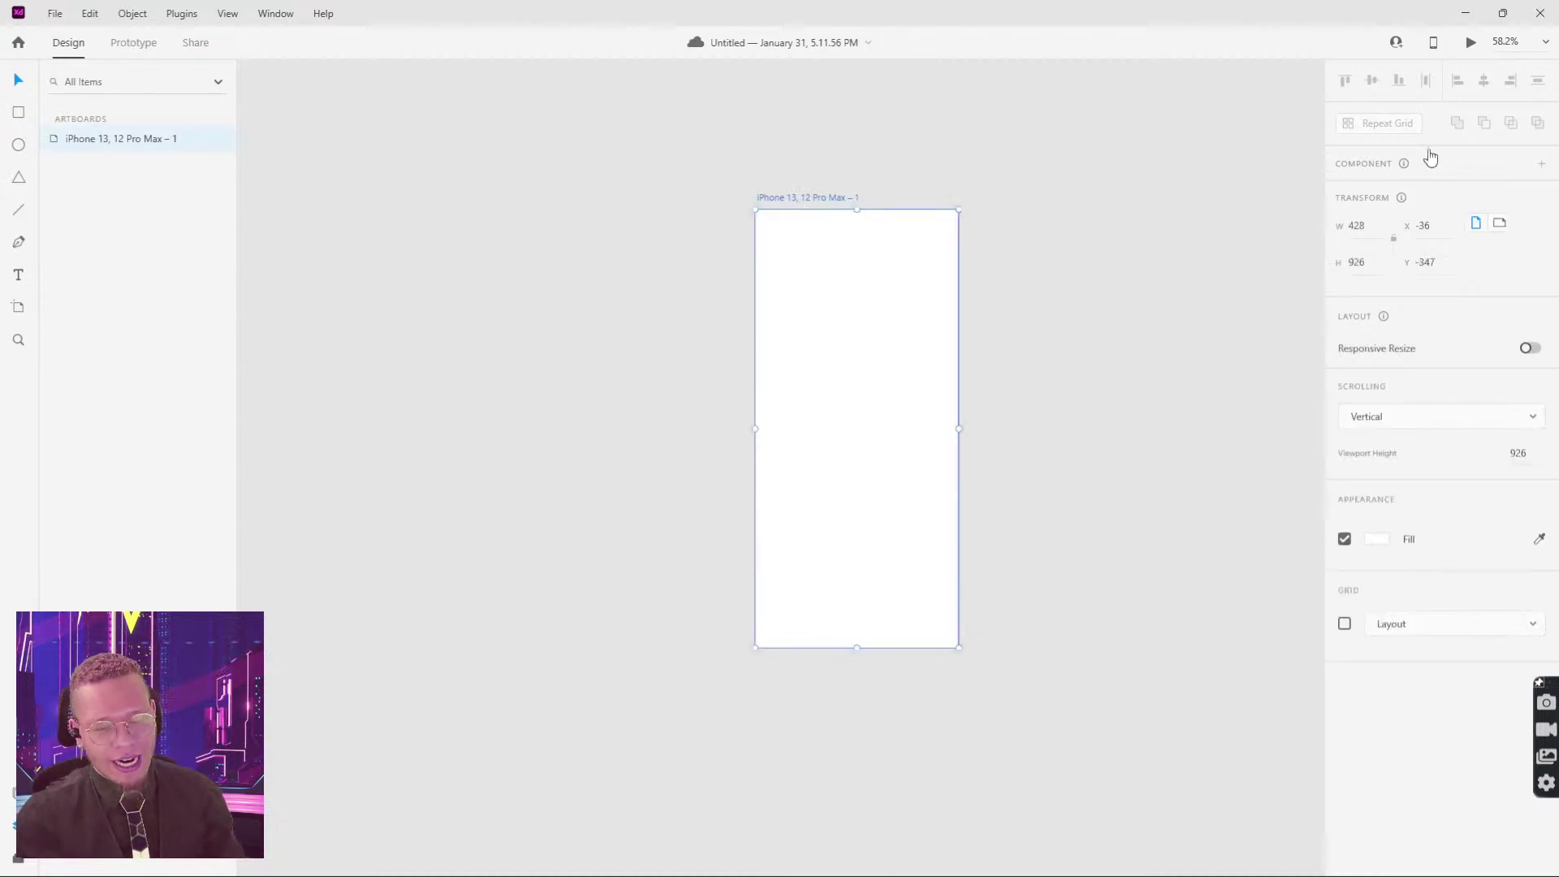
drag(998, 237, 750, 258)
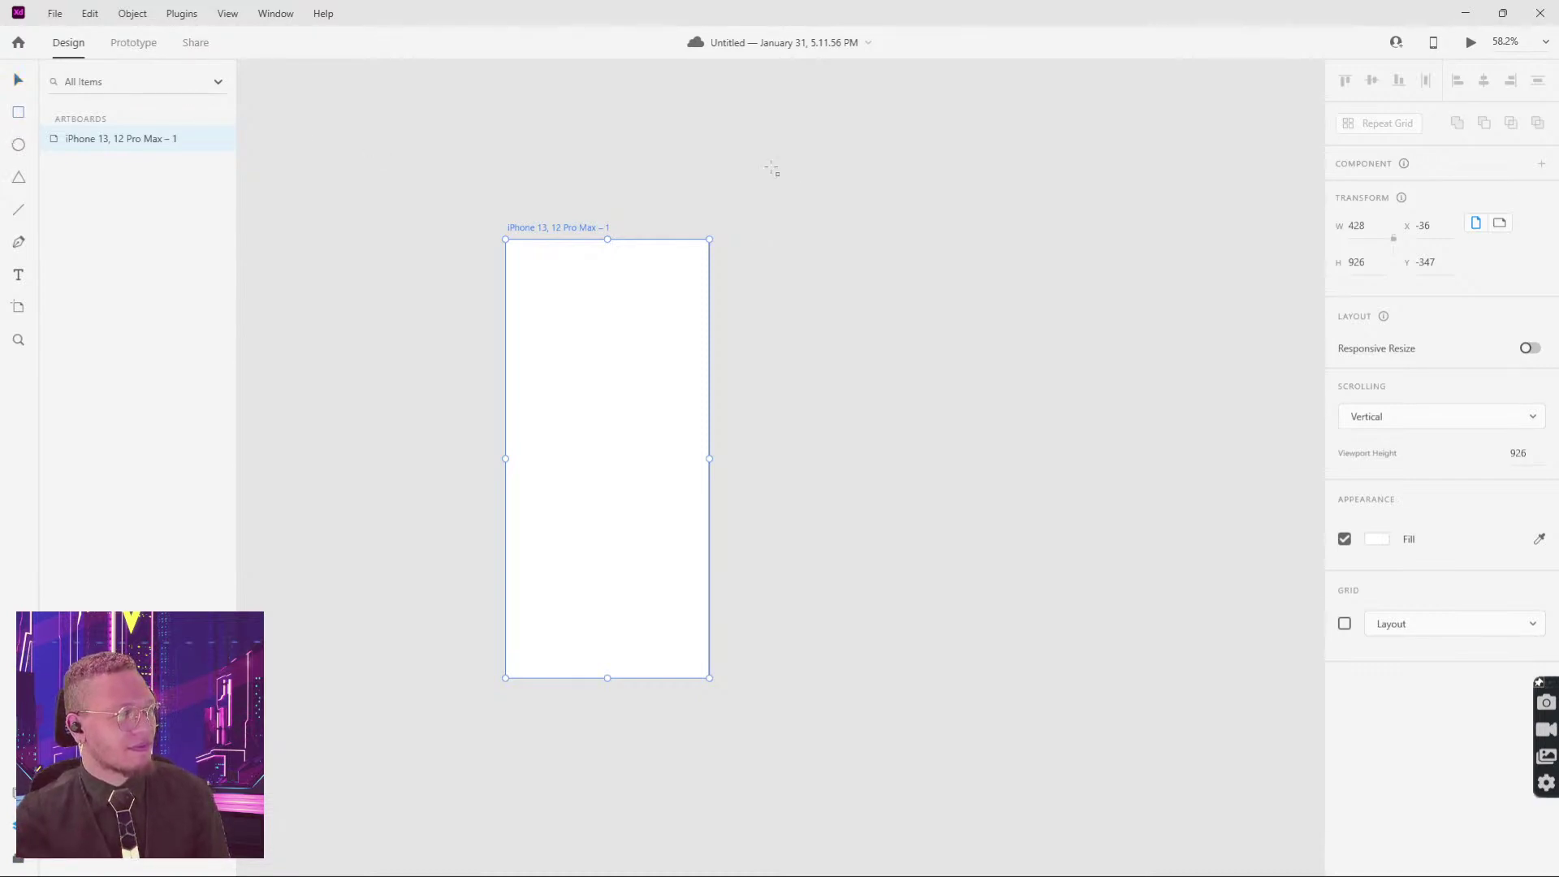
drag(810, 154, 988, 344)
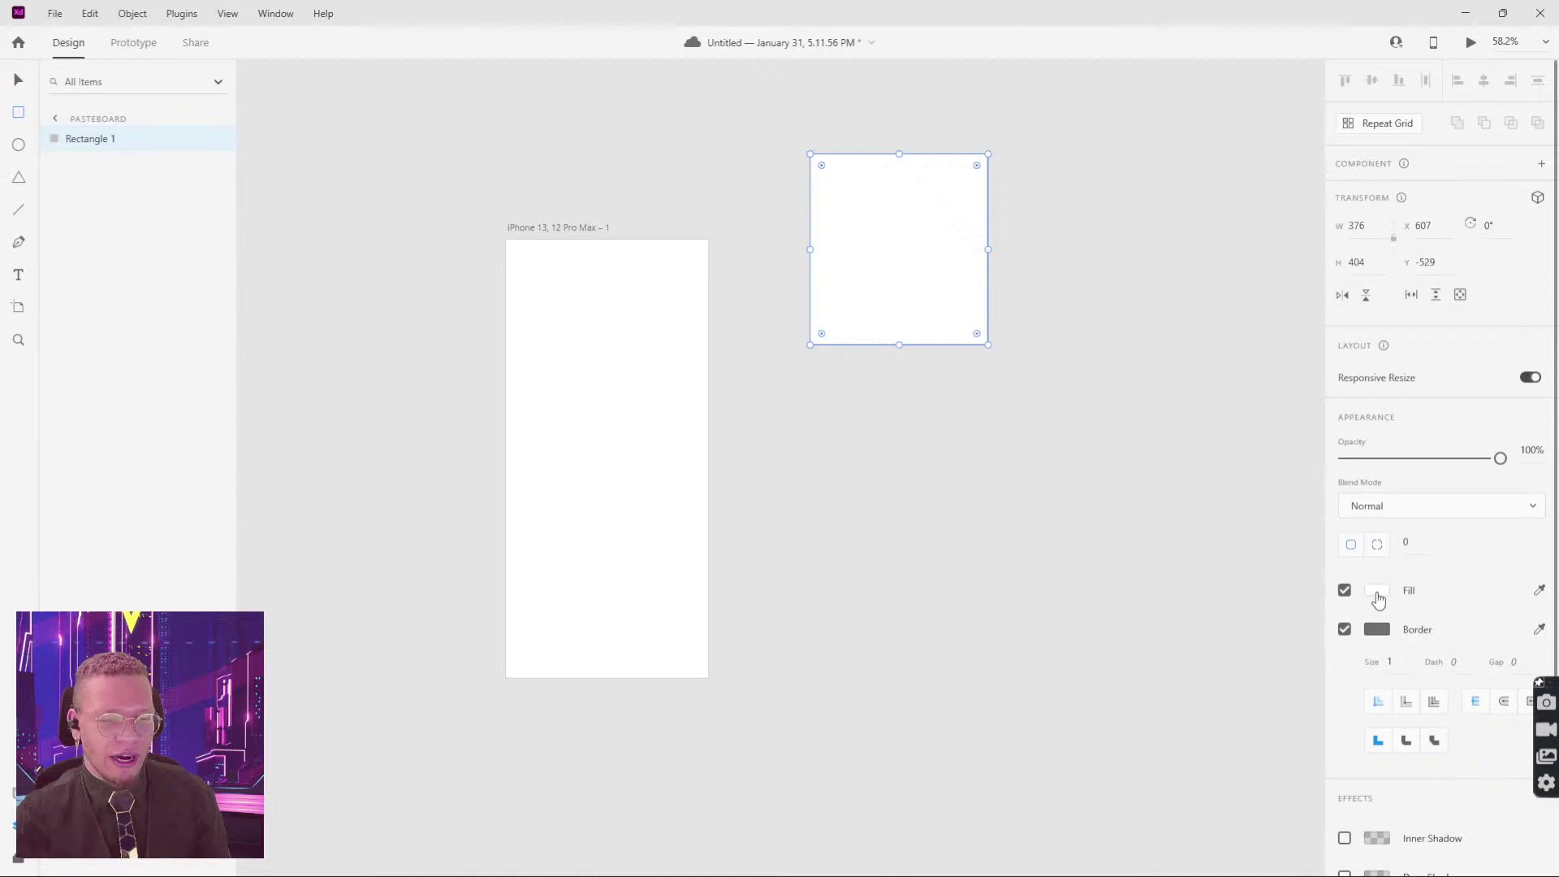
click(1378, 591)
text(FF0000)
key(Return)
key(Escape)
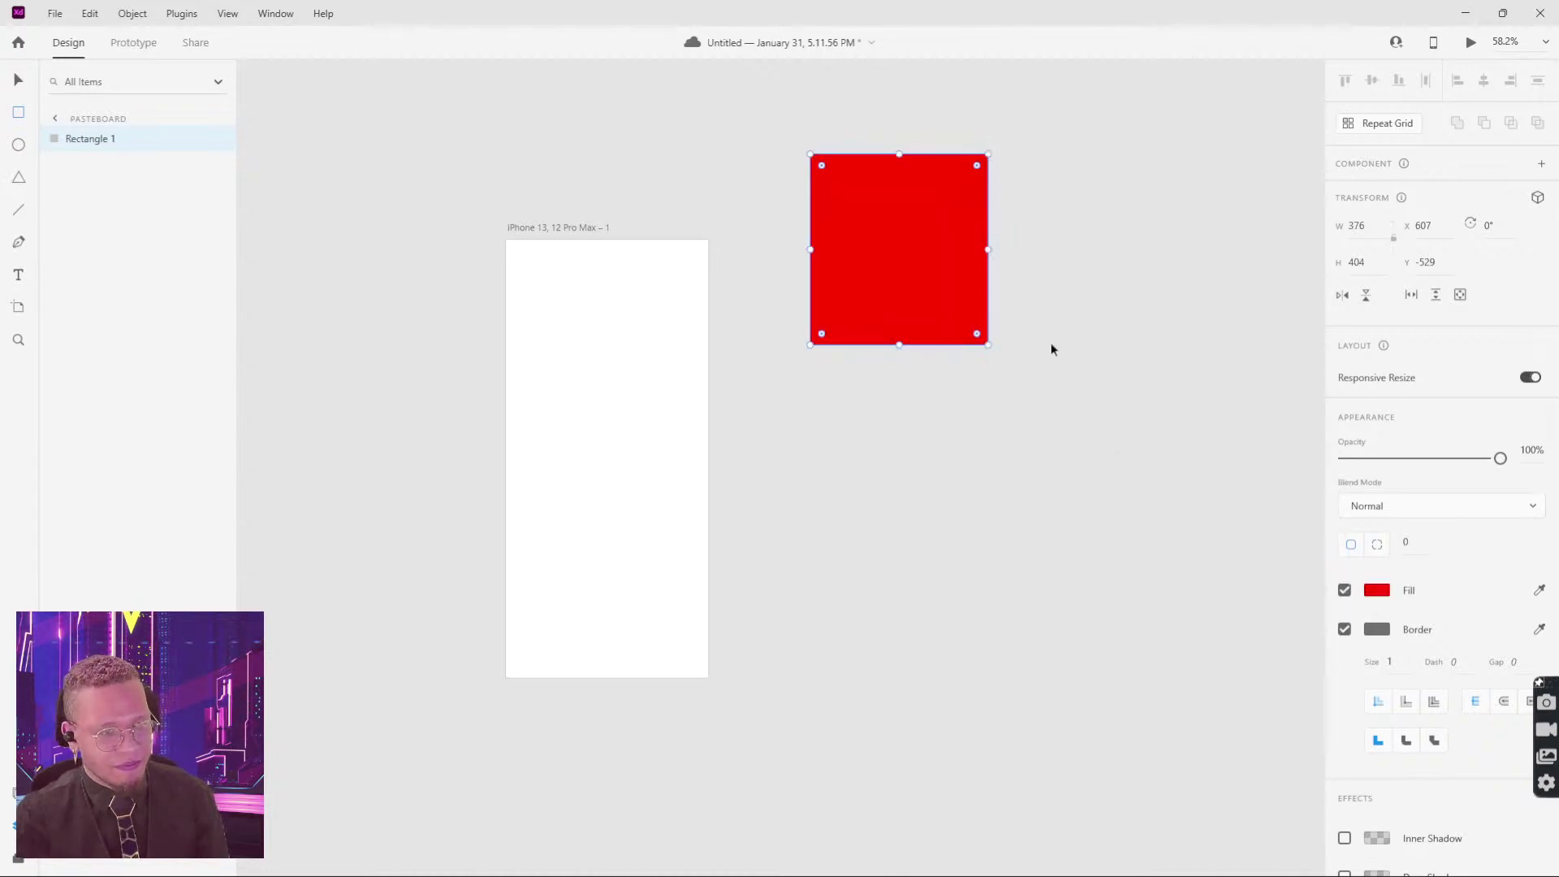
Step: Move the red rectangle to about X 492, Y -347, level with the iPhone artboard's top edge
drag(936, 234, 909, 318)
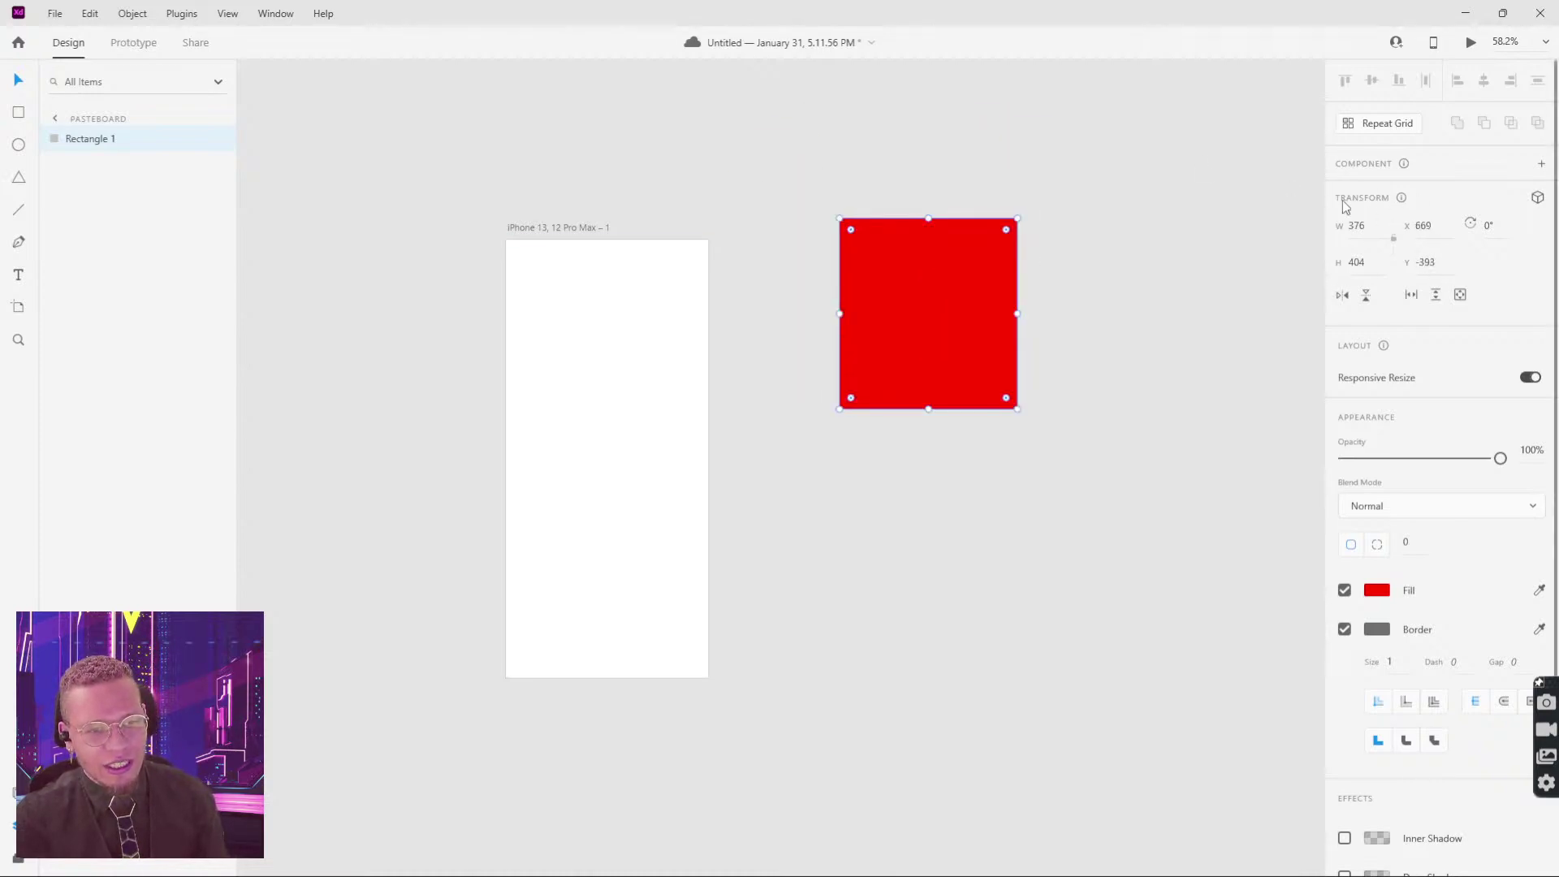
scroll(1455, 573, down, 2)
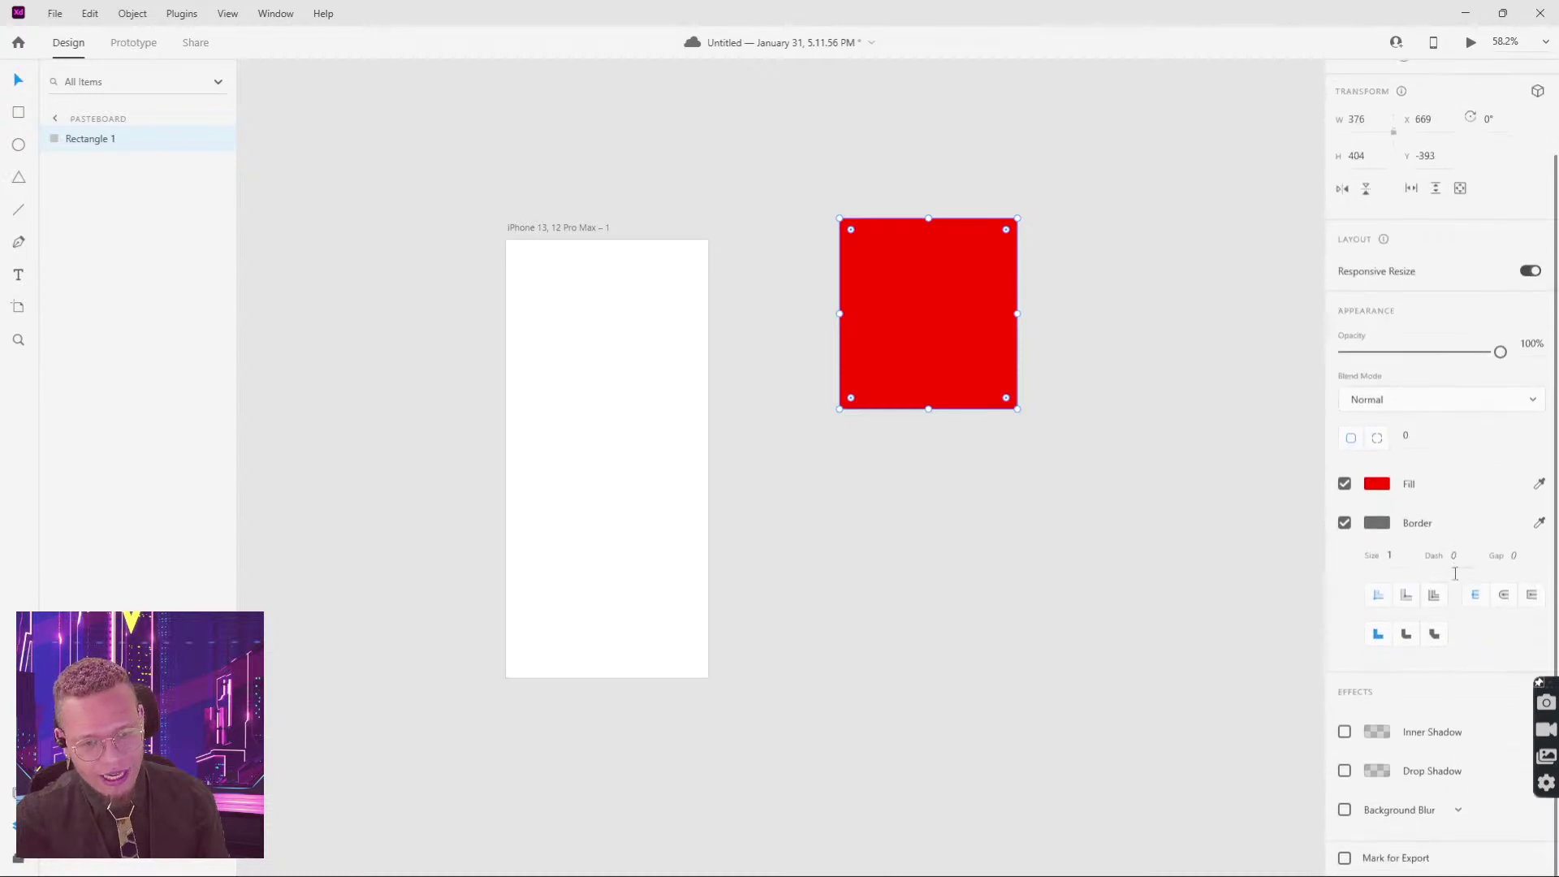
drag(900, 301, 919, 327)
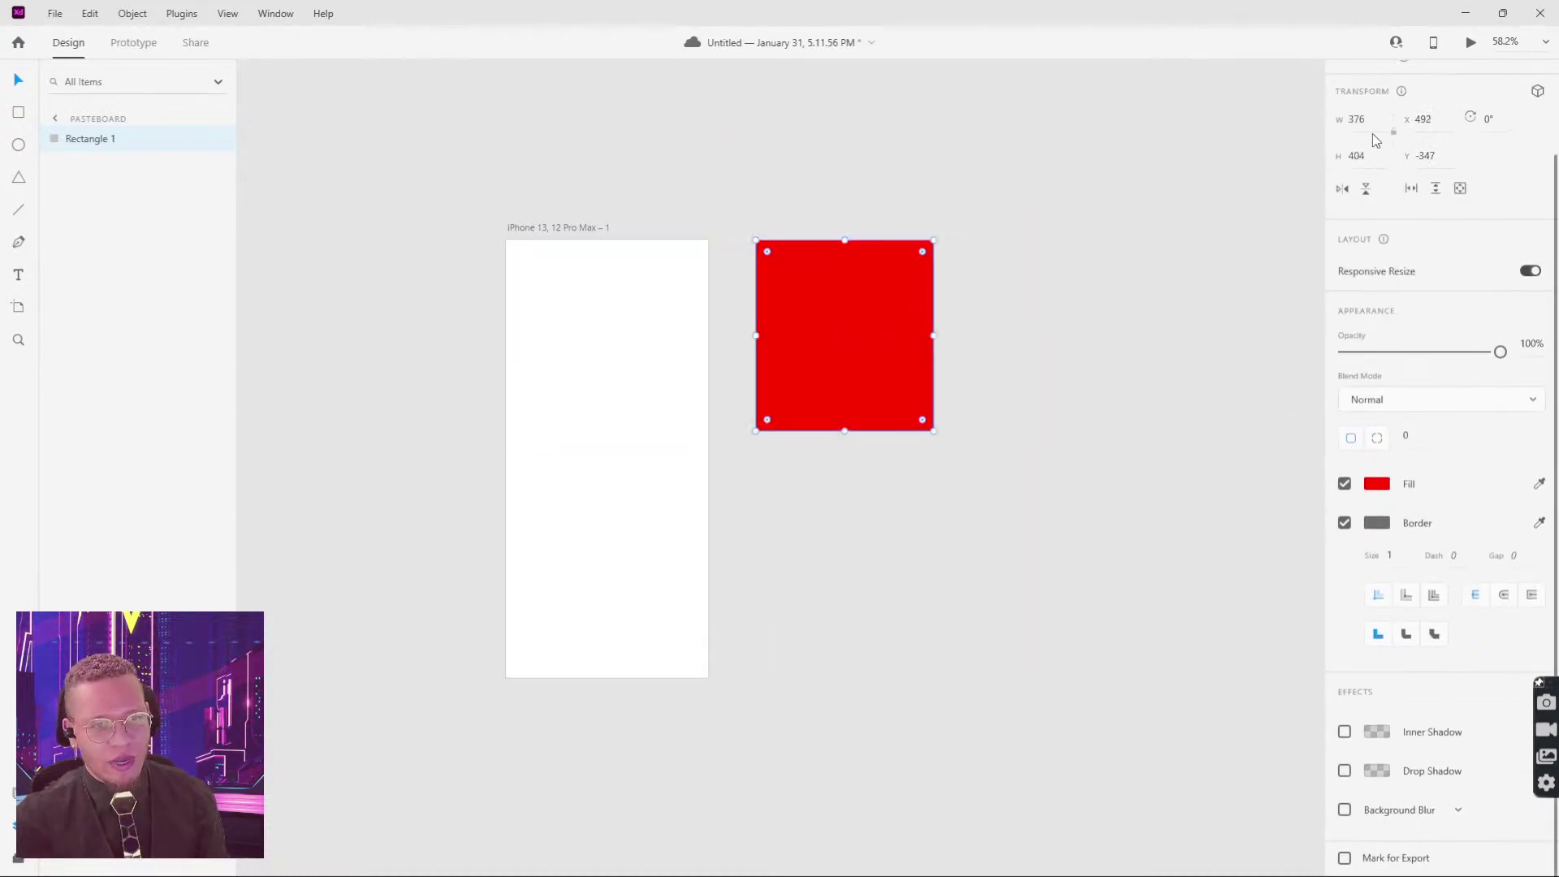
Step: Try widening the red rectangle to 609 and resize its width to about 414
drag(1365, 119, 1374, 108)
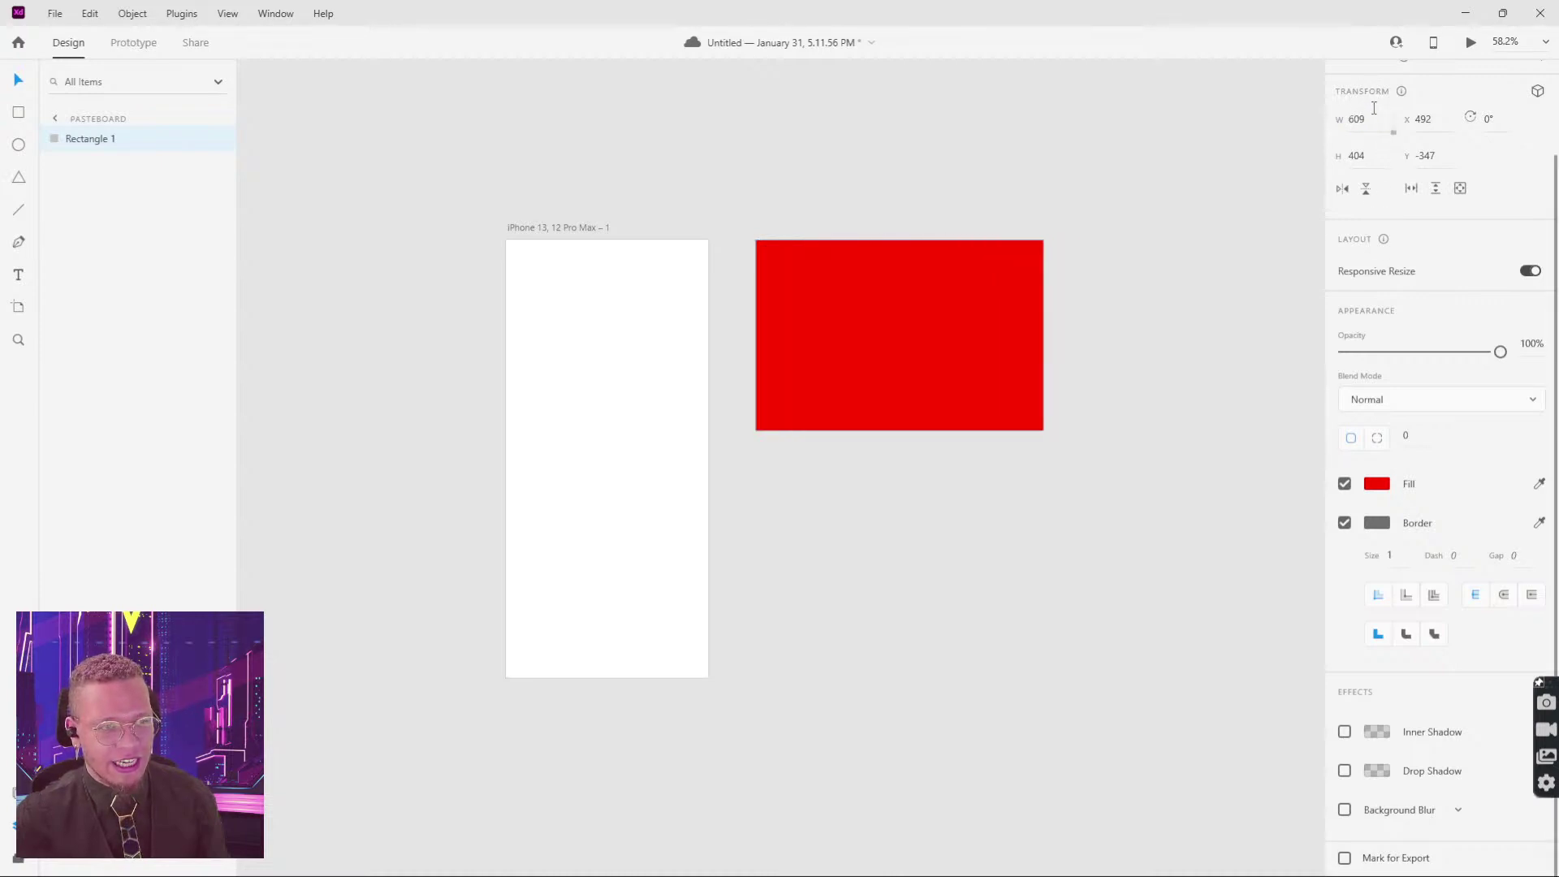
click(1040, 335)
drag(1041, 335, 951, 333)
Step: Try several heights for the red rectangle, ending at about 399, and shift it sideways to about X 497
click(1363, 263)
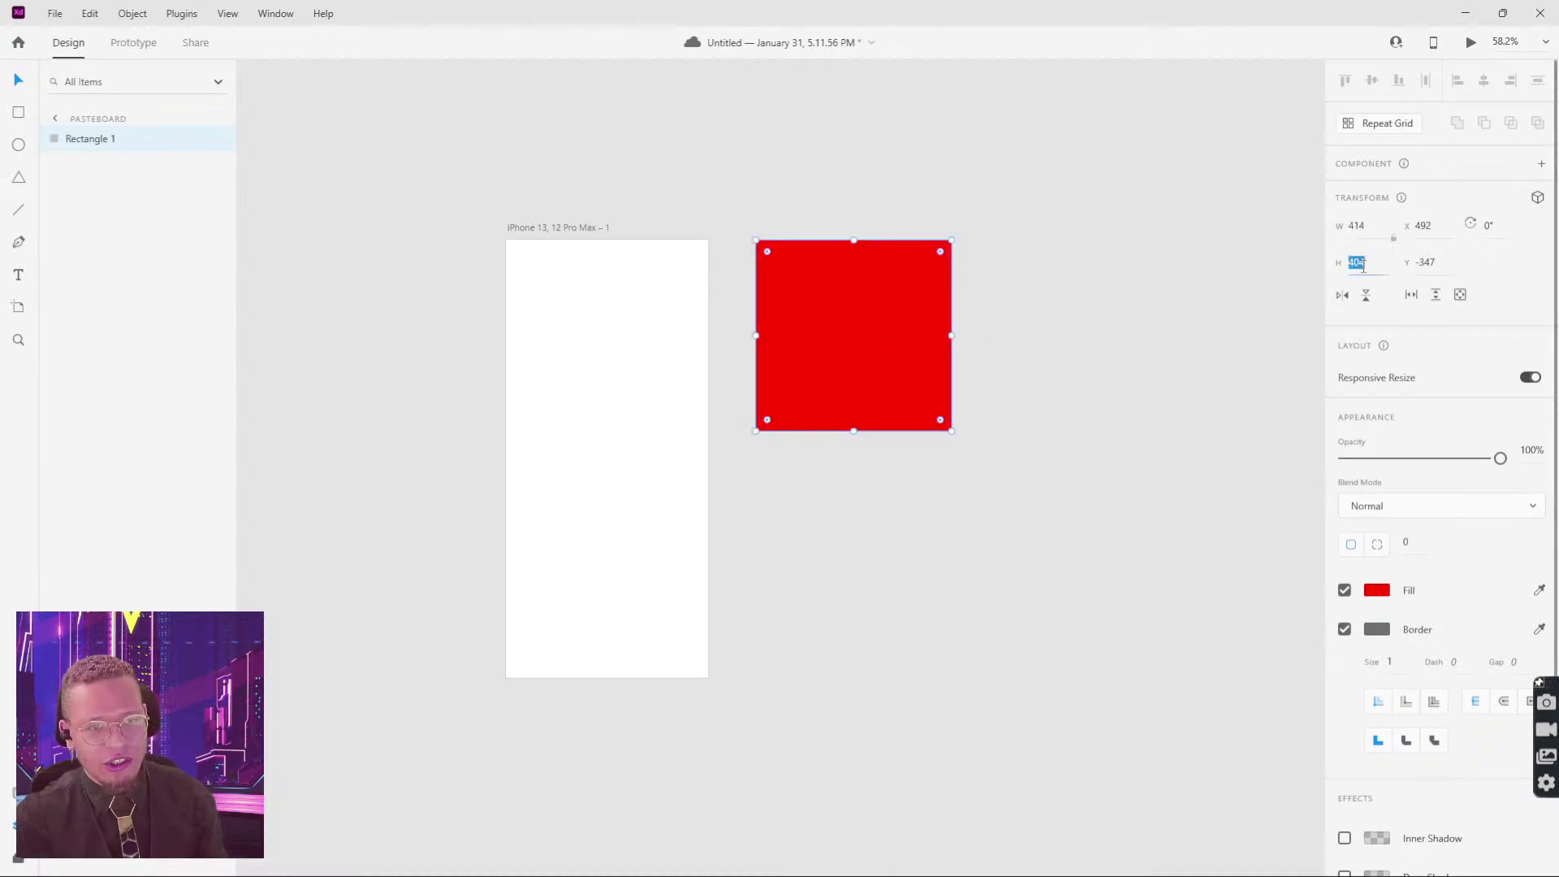
key(shift+Up)
key(shift+Up)
key(shift+Up)
key(shift+Up)
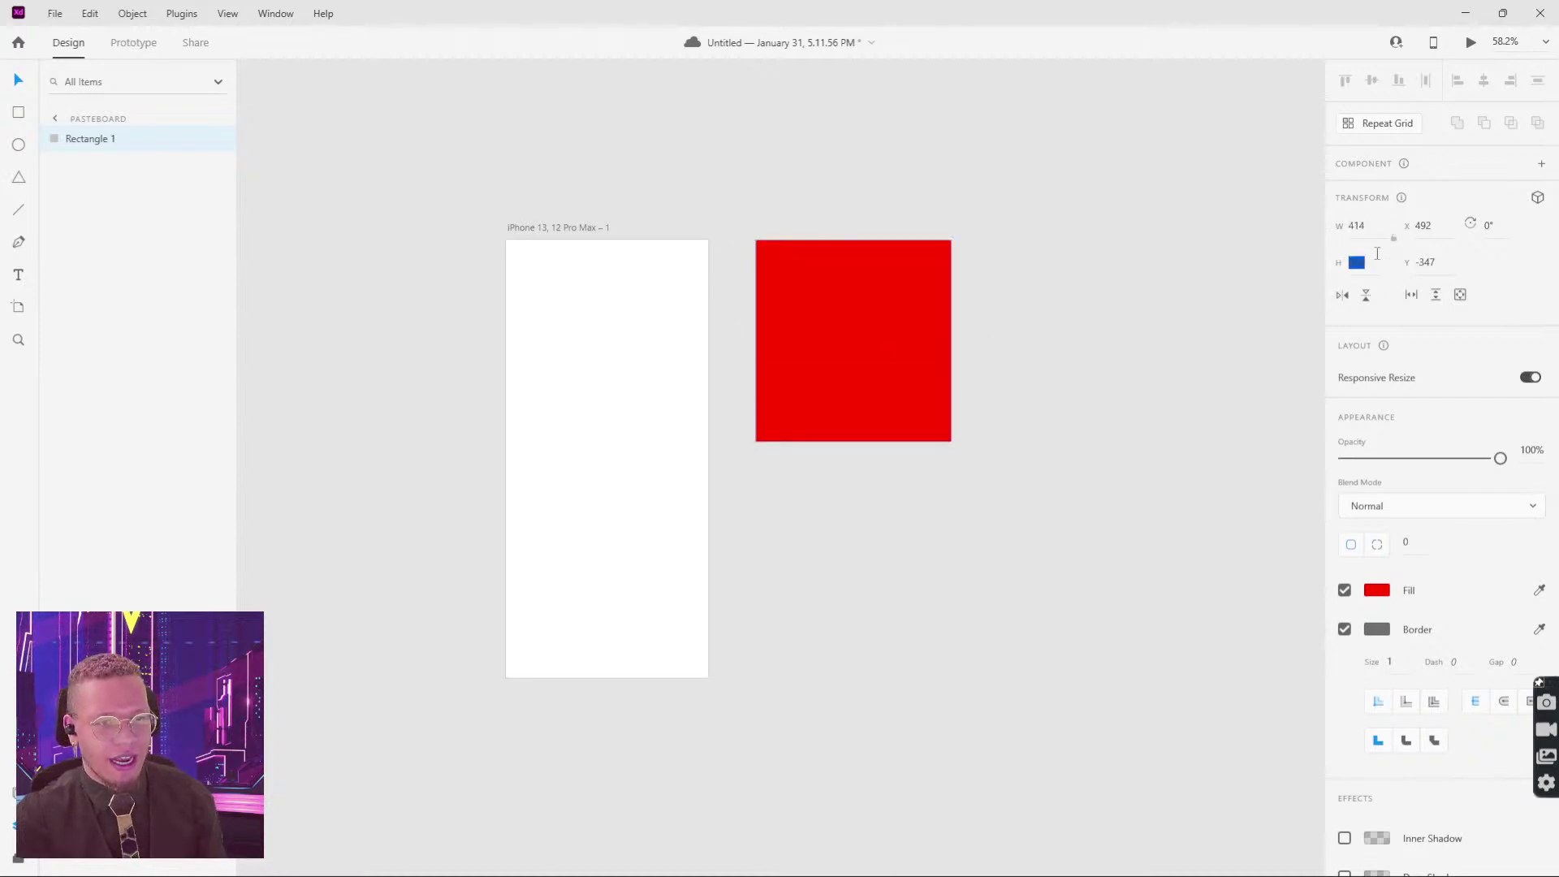
text(381)
key(Return)
drag(877, 327, 884, 328)
mouse_move(855, 420)
mouse_down()
mouse_move(856, 446)
mouse_move(855, 428)
mouse_up()
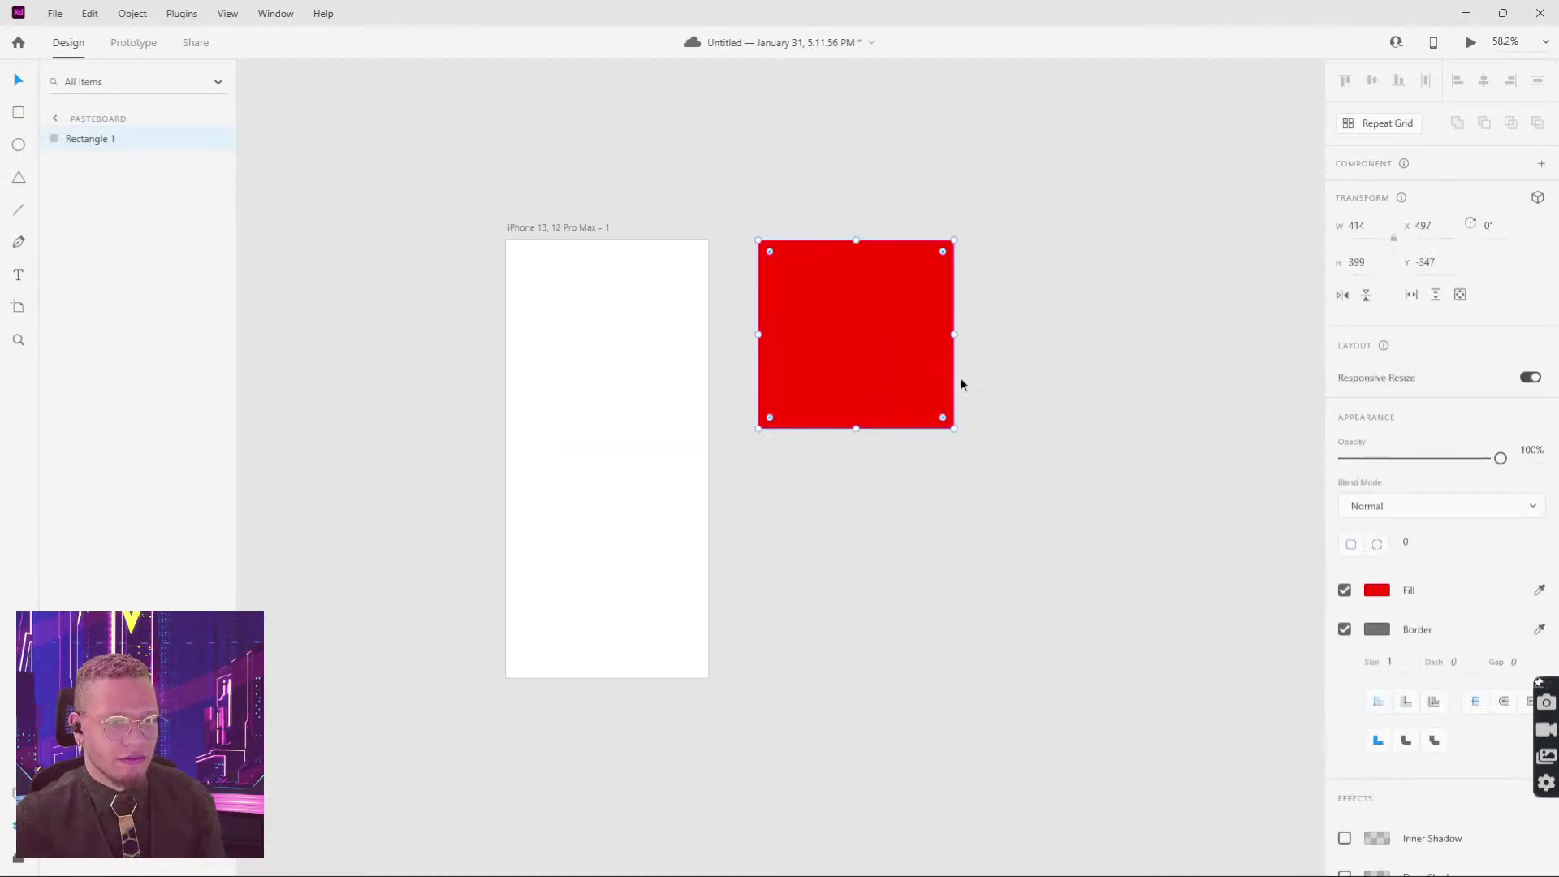
Step: Move the red rectangle up and away from the artboard to about X 526, Y -416
click(962, 382)
click(949, 335)
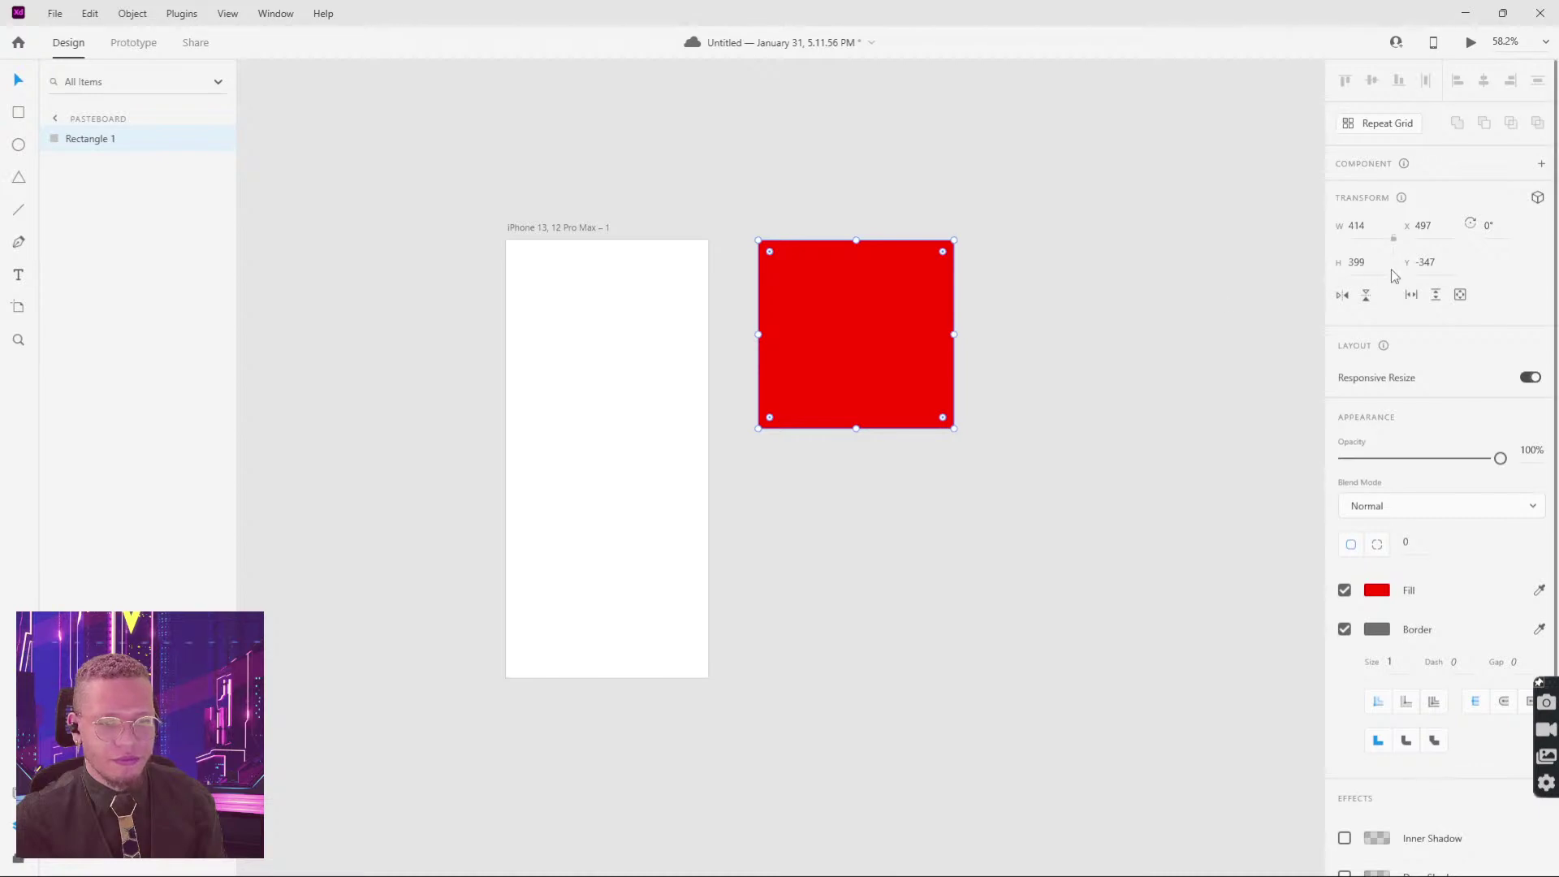
drag(877, 318, 890, 285)
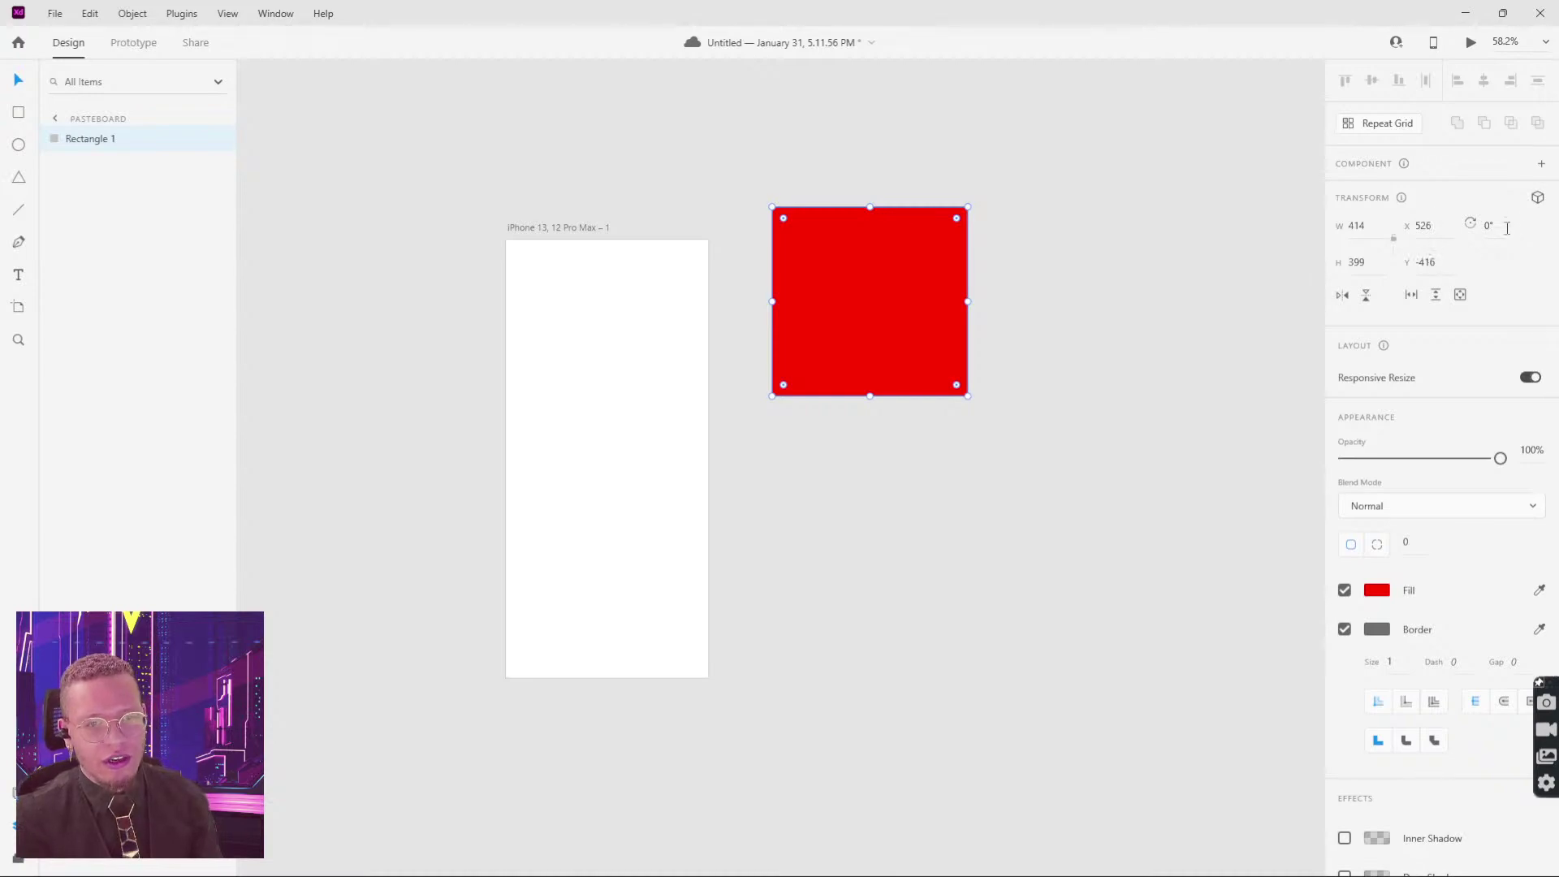
Step: Try out the rectangle's rotation and opacity, returning them to 0° and 100%, and view the available blend modes
drag(1507, 228, 1512, 299)
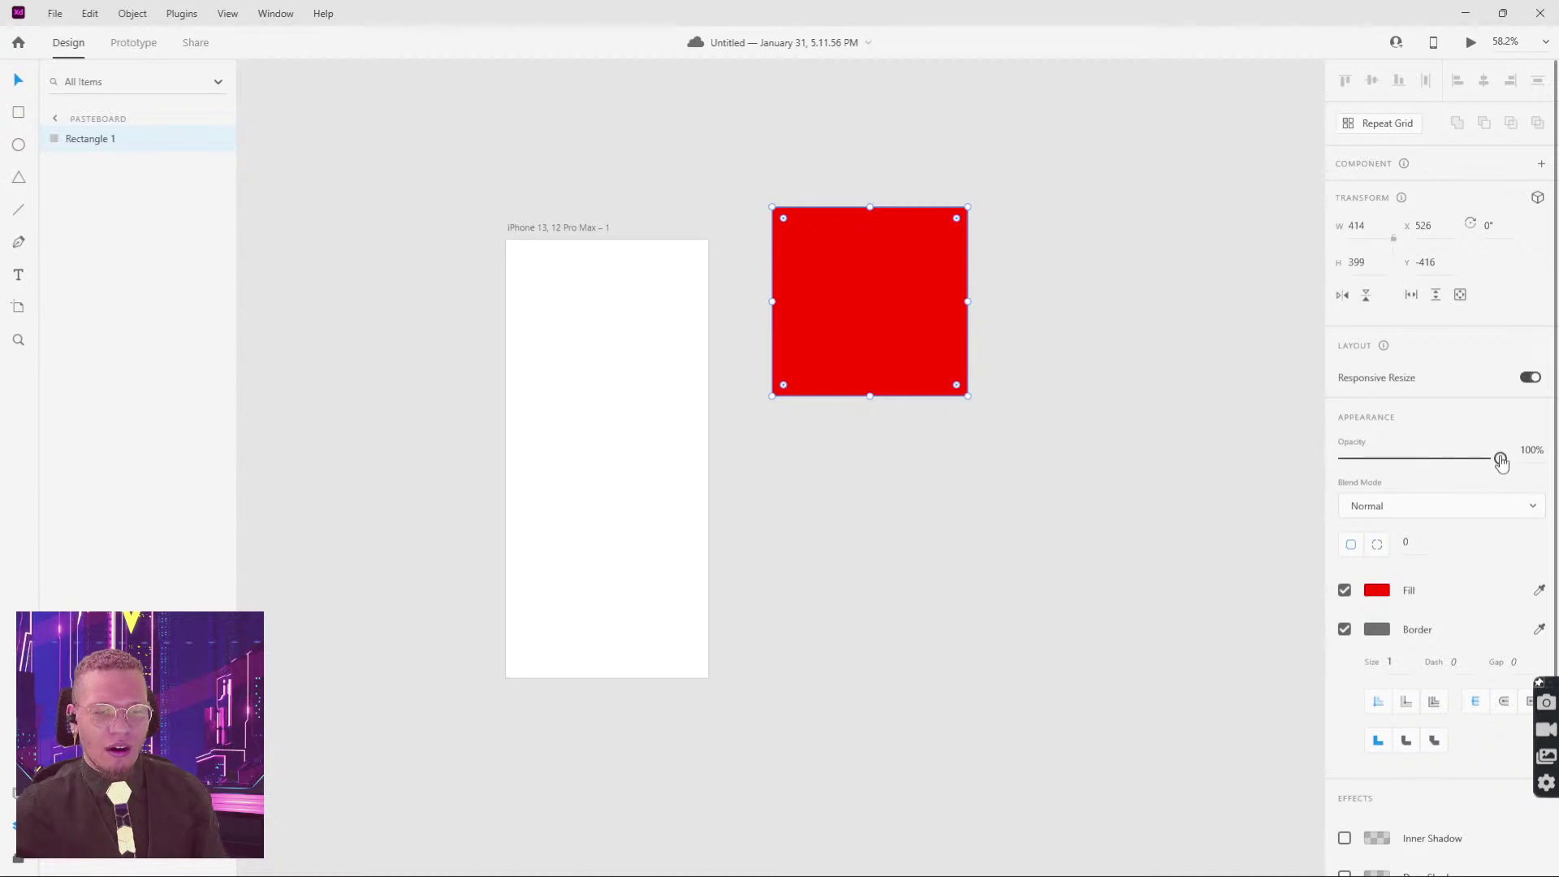
mouse_move(1500, 458)
mouse_down()
mouse_move(1351, 461)
mouse_move(1512, 461)
mouse_up()
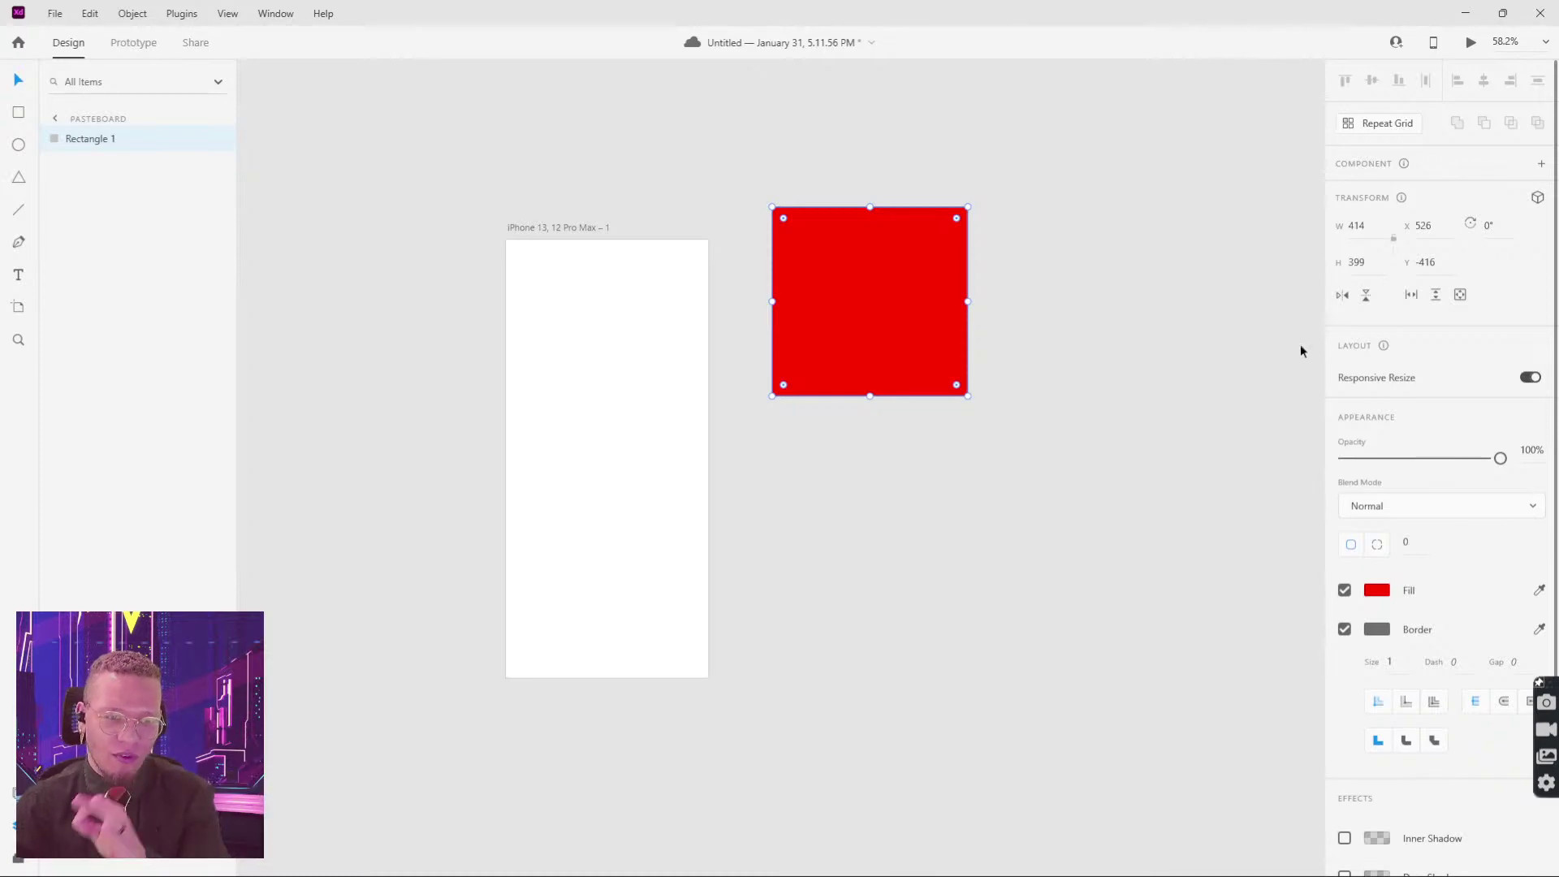
mouse_move(1501, 459)
mouse_down()
mouse_move(1313, 457)
mouse_move(1501, 458)
mouse_up()
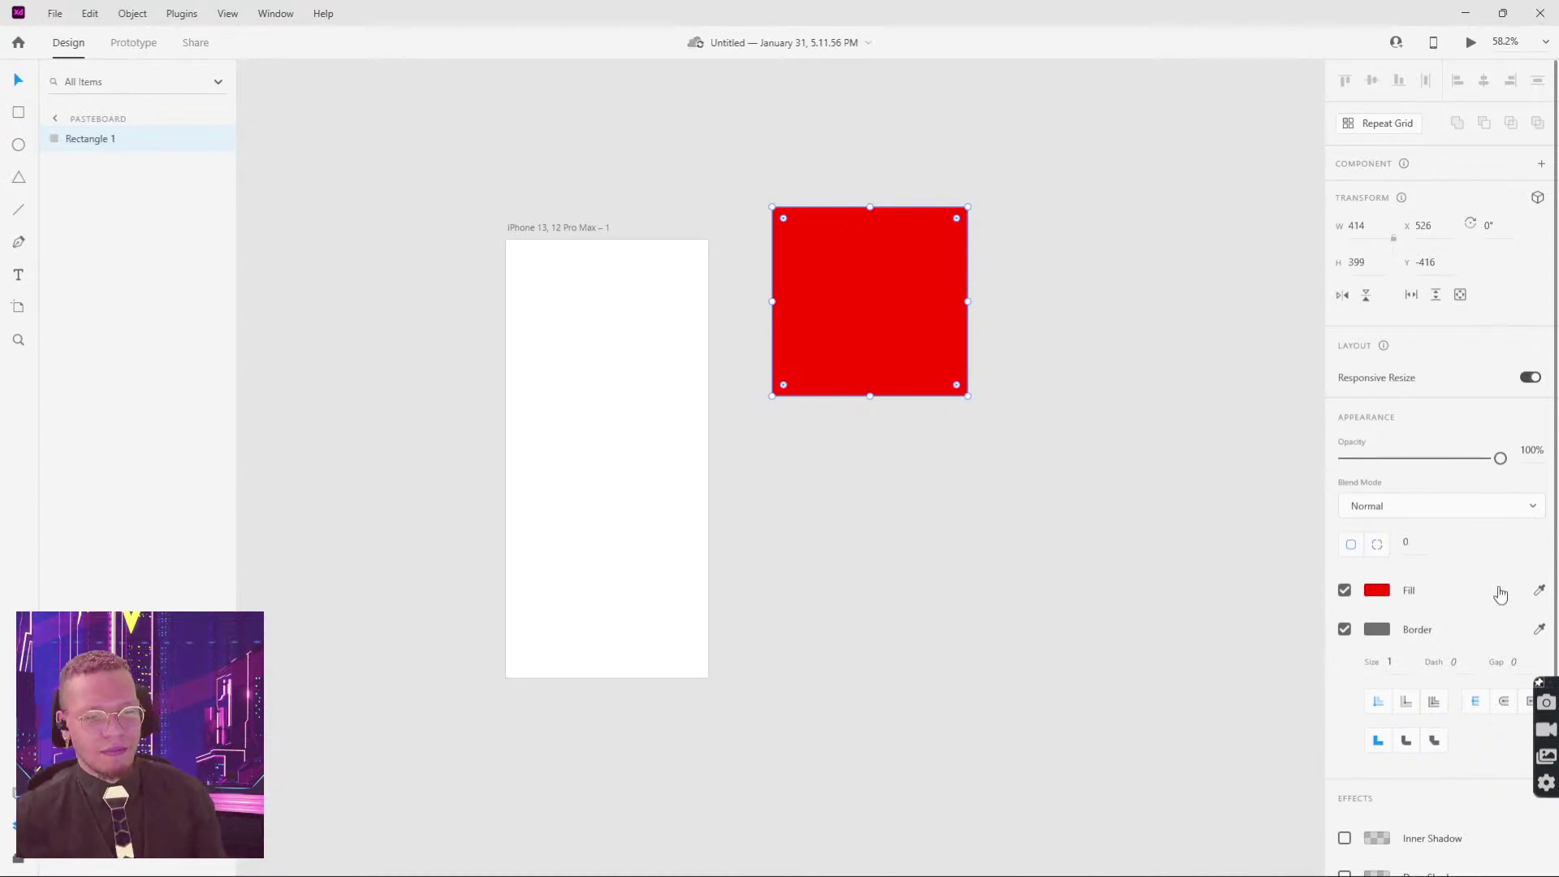
click(1413, 509)
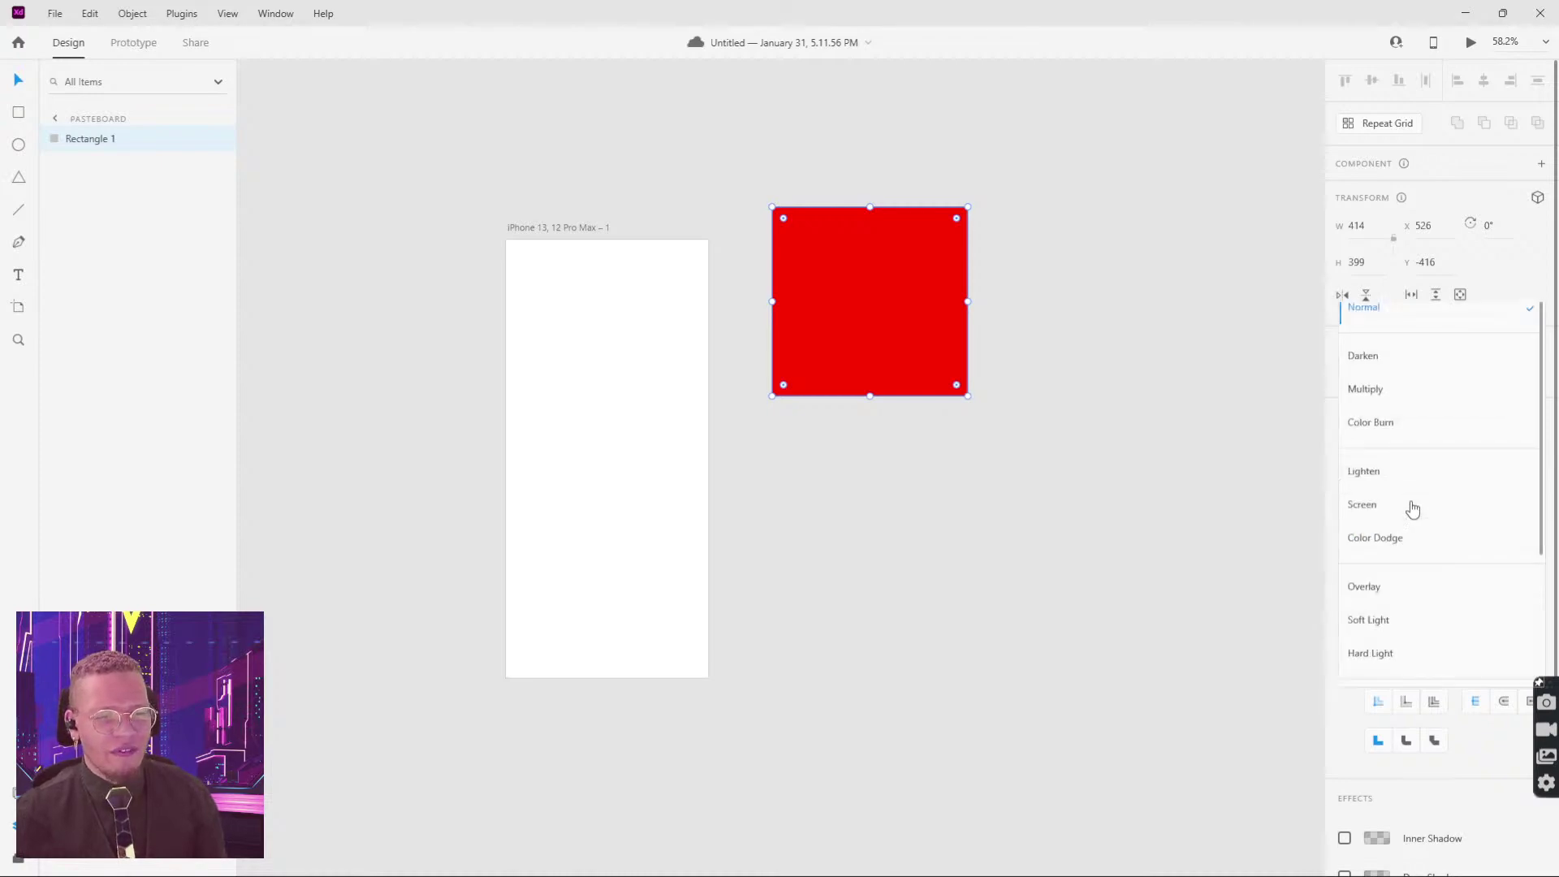
click(1207, 473)
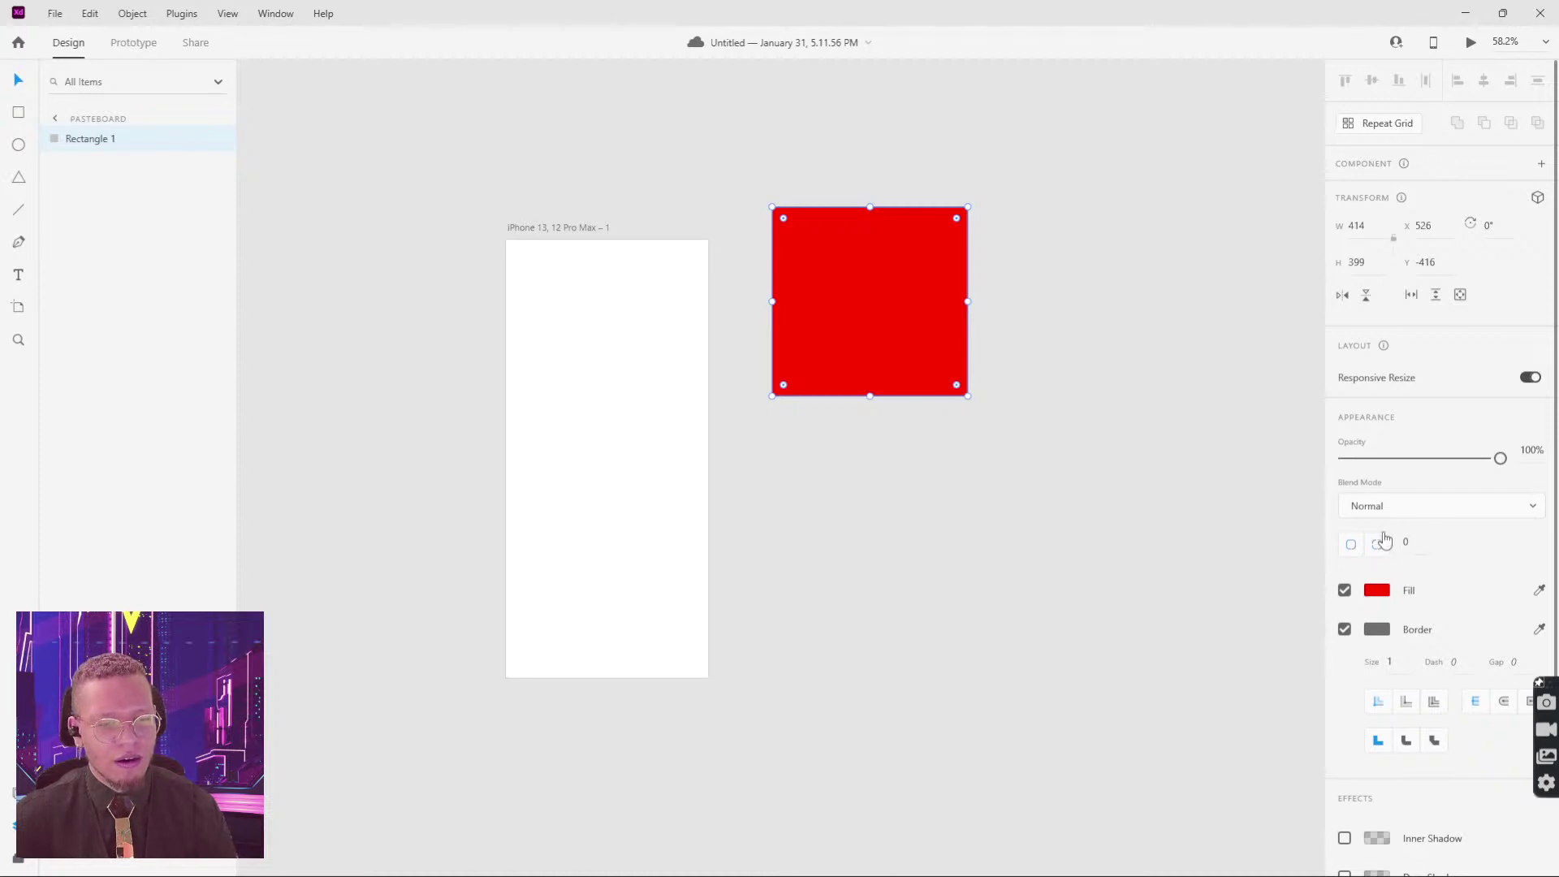
Step: Try several corner radii on all corners of the red rectangle, including 0, ending at 332
drag(1419, 545, 1438, 188)
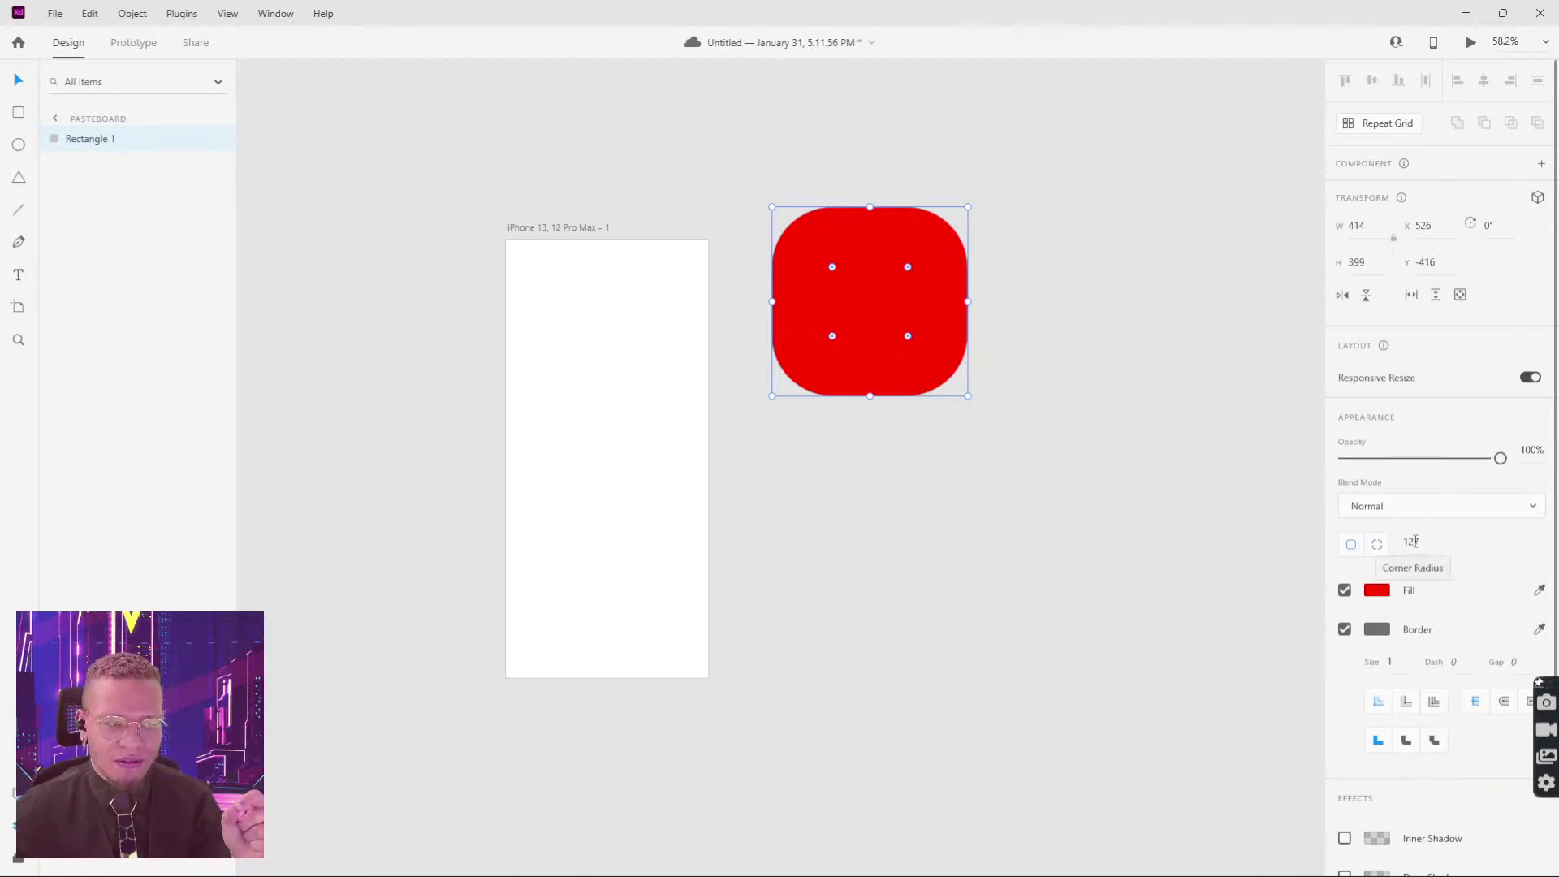
click(1419, 544)
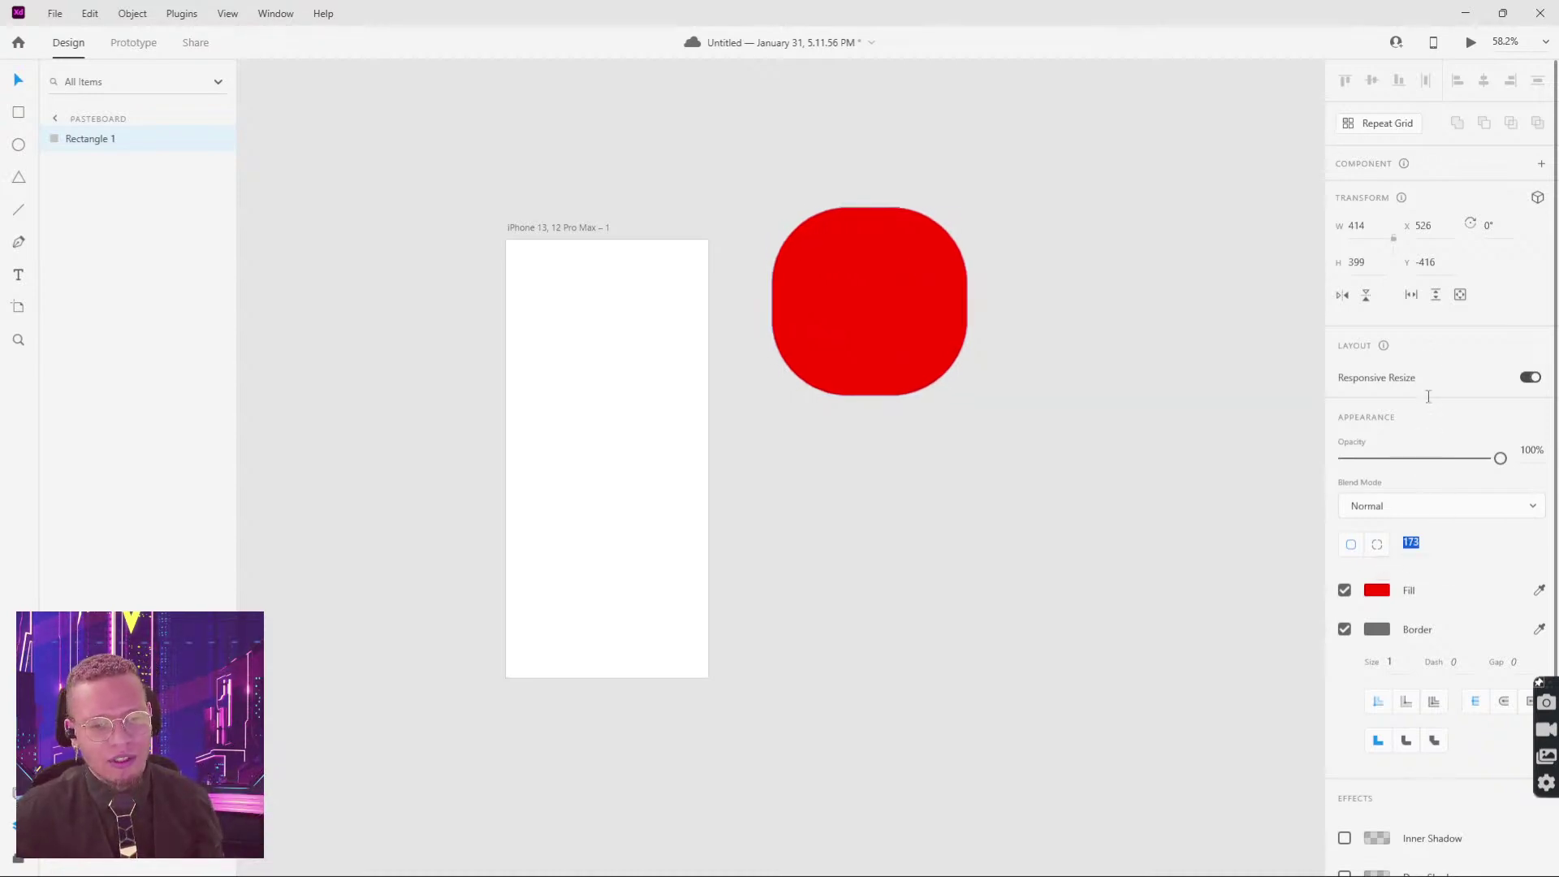
text(0)
key(Return)
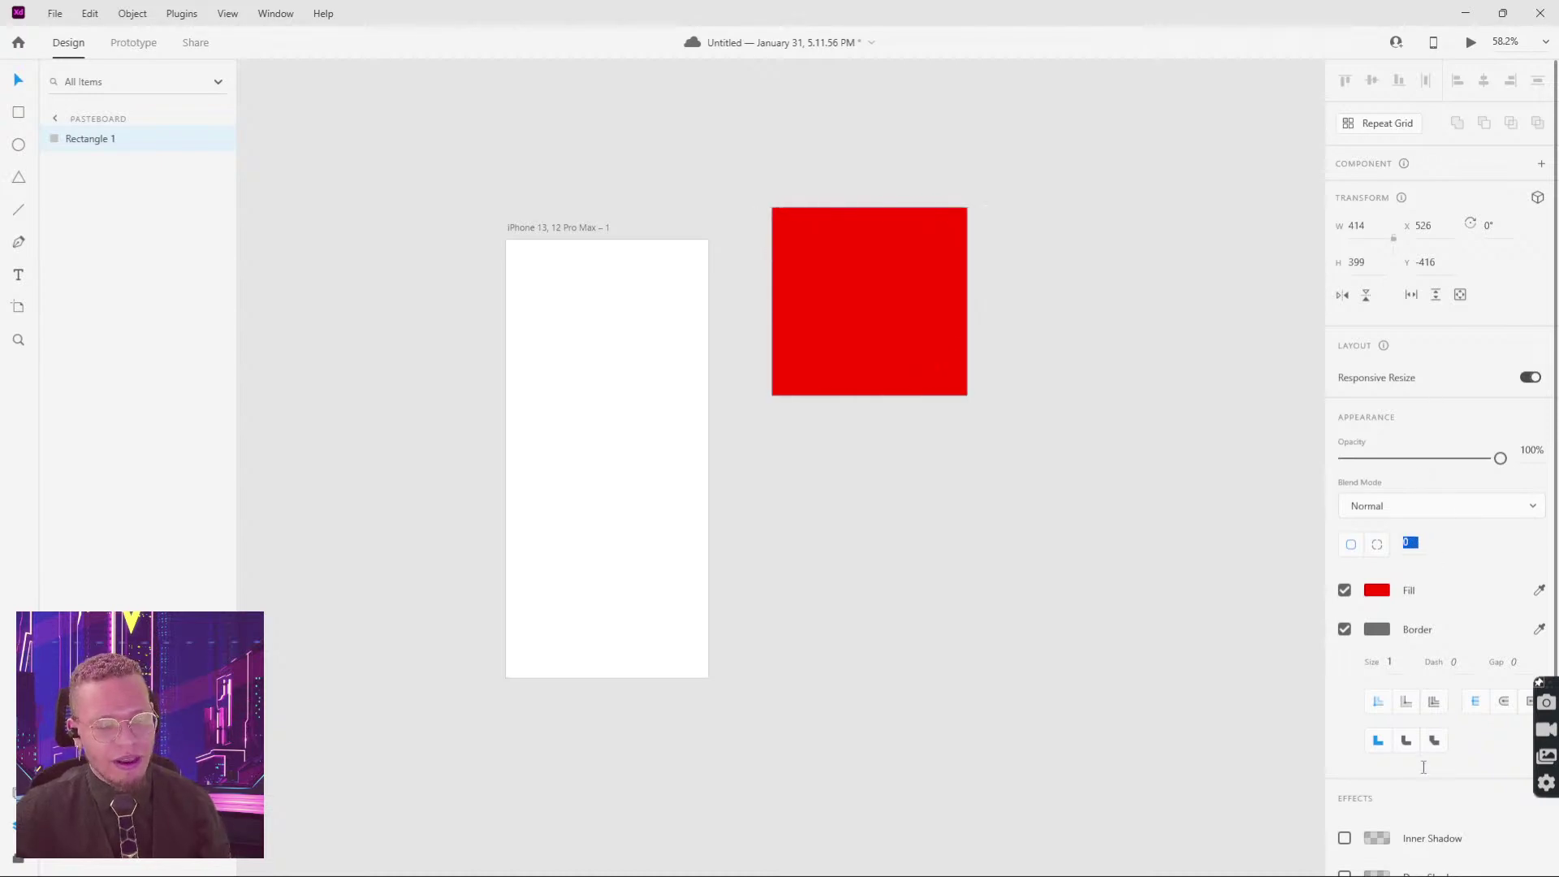
text(332)
key(Return)
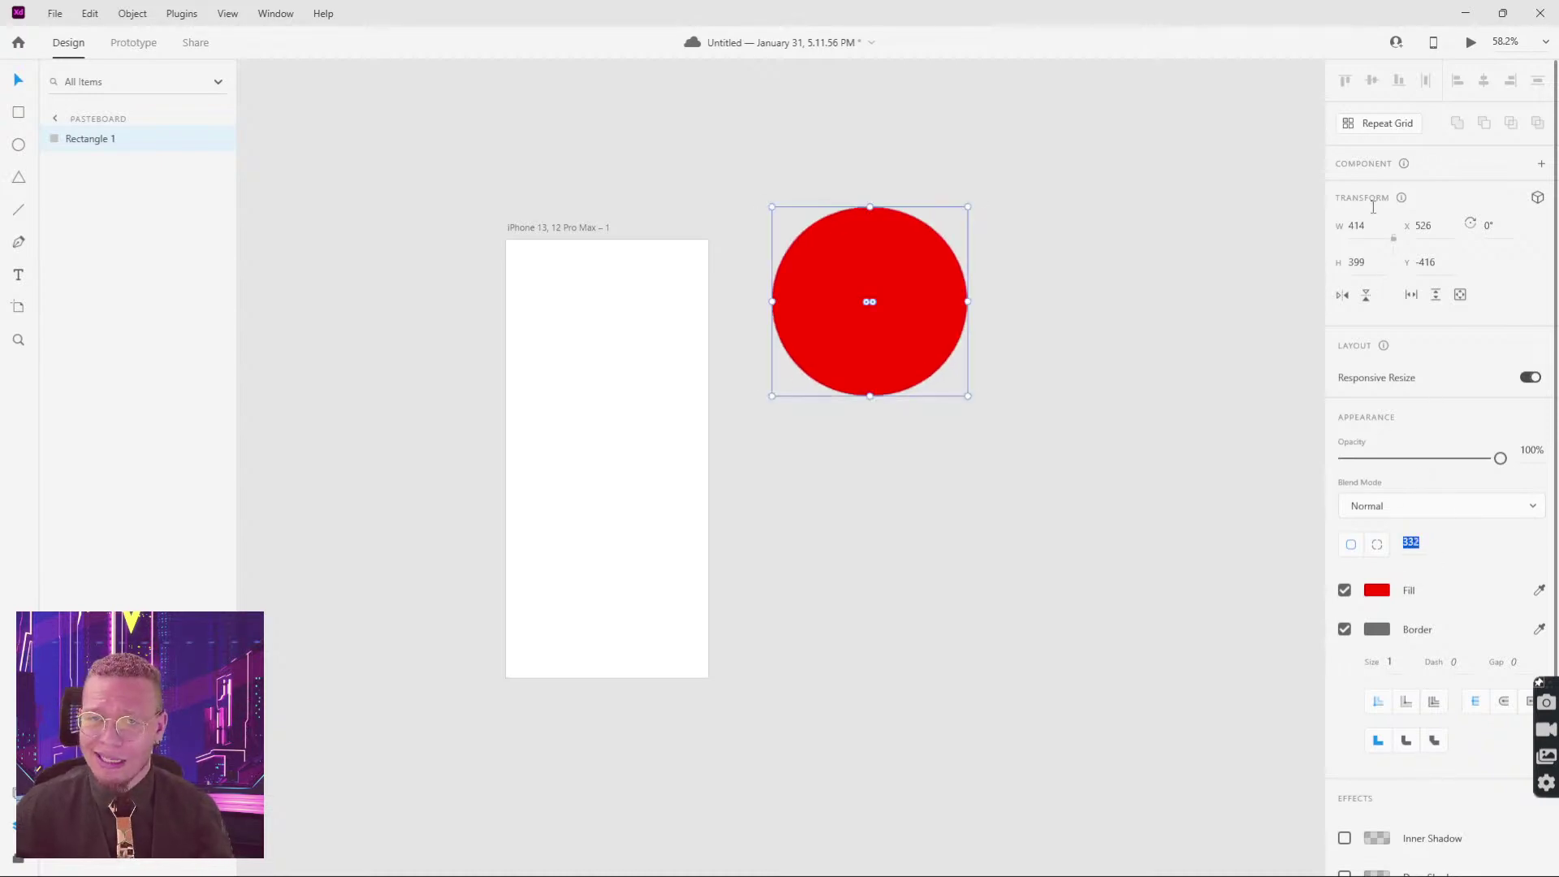
click(1372, 207)
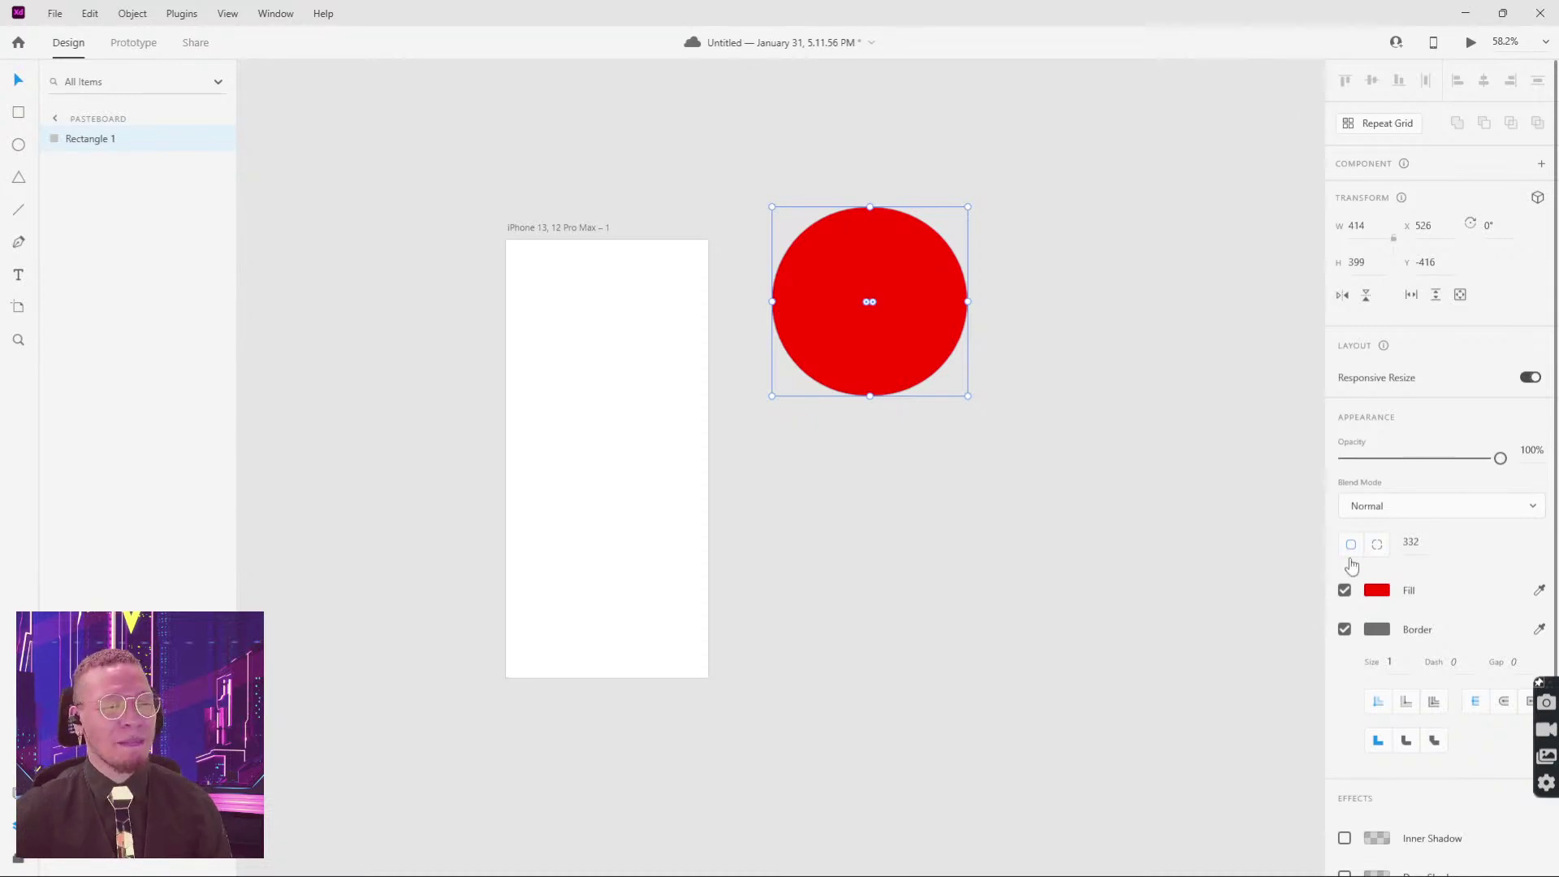
Step: Set the red shape's overall corner radius to 191
drag(1416, 567, 1371, 549)
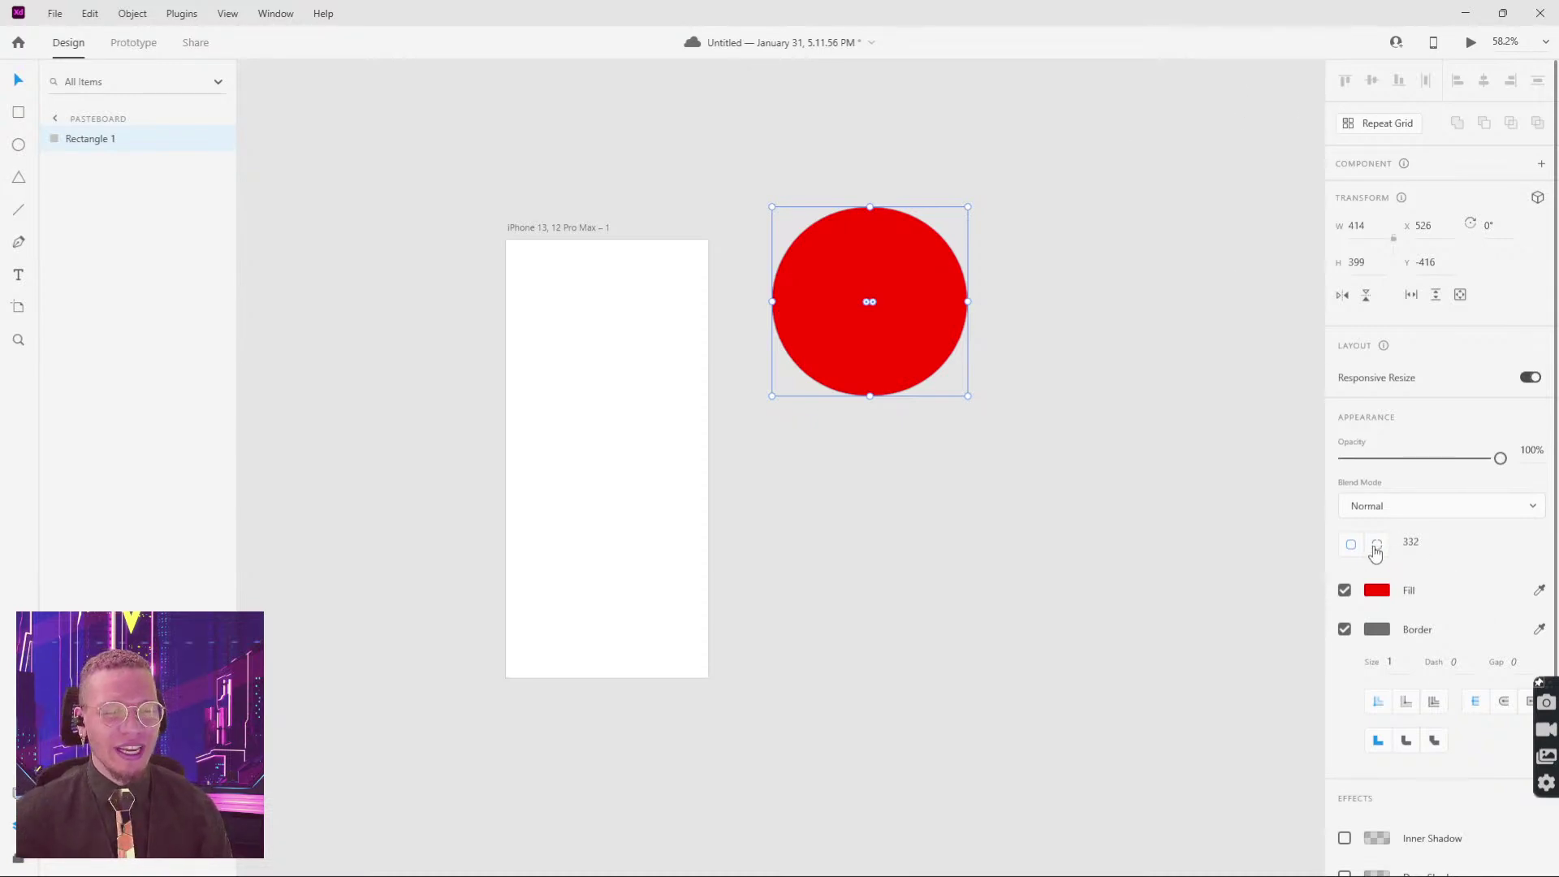
click(1409, 540)
text(191)
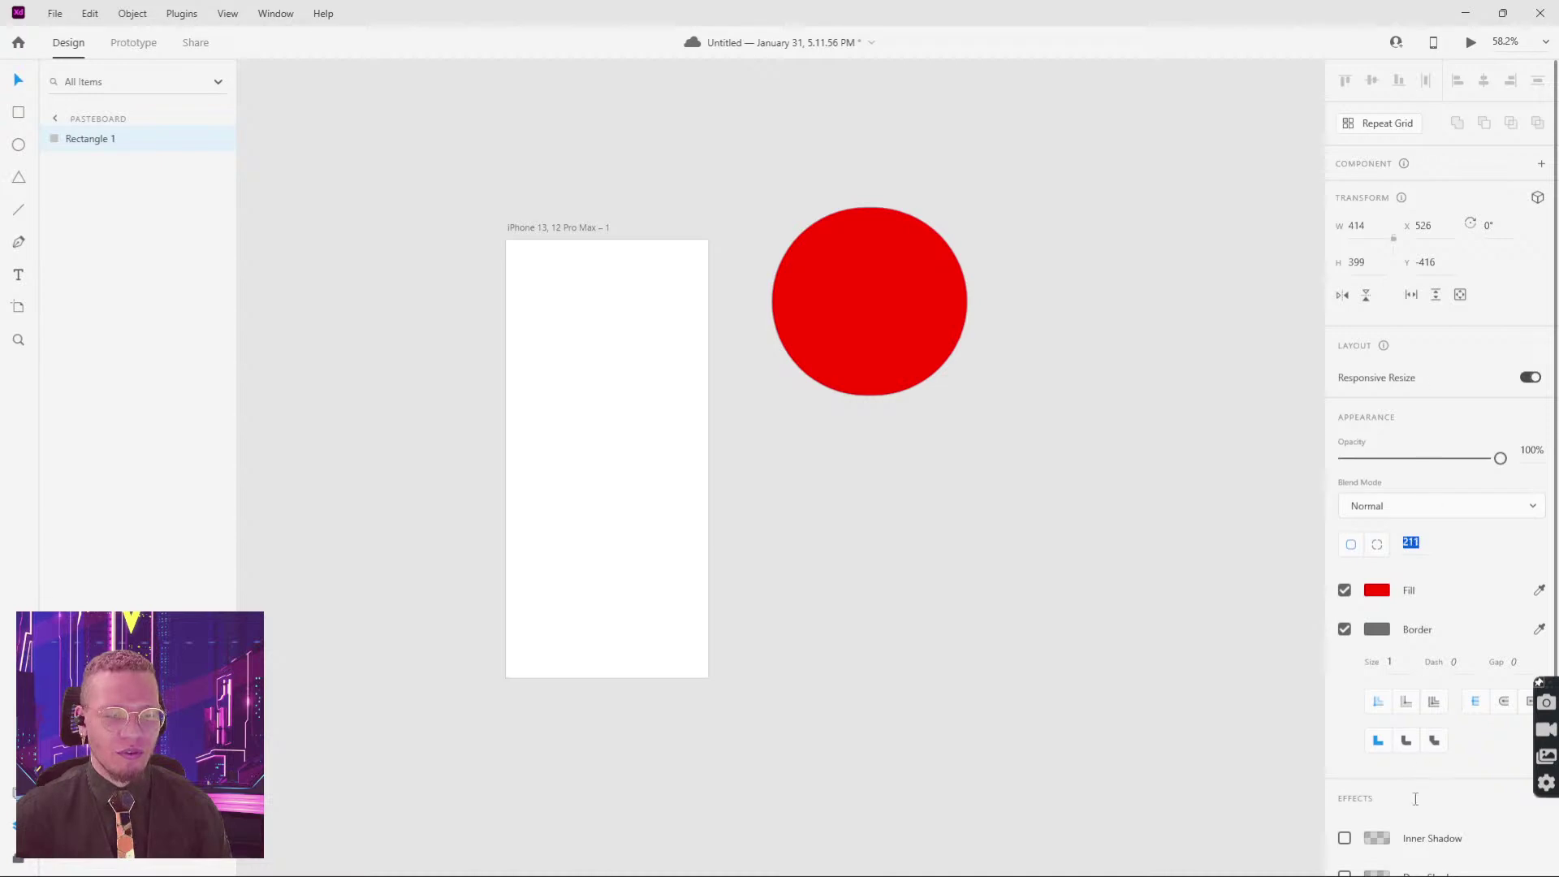
key(Return)
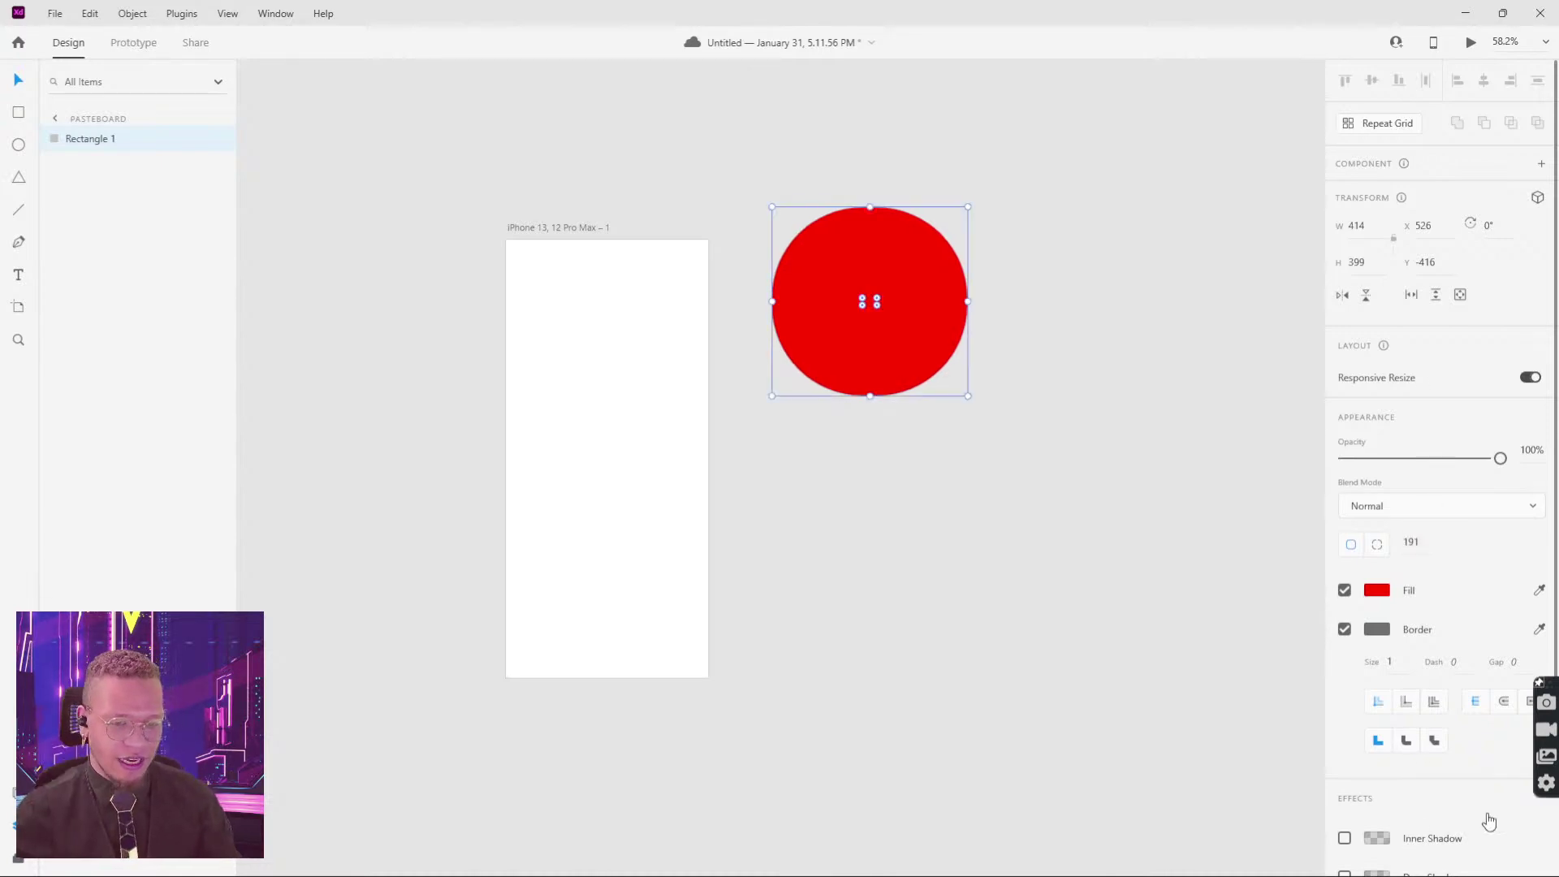
Step: Reset the corner radius to 0 and round individual corners instead, about 139 at the top-left and 147 at the bottom-right
click(1419, 541)
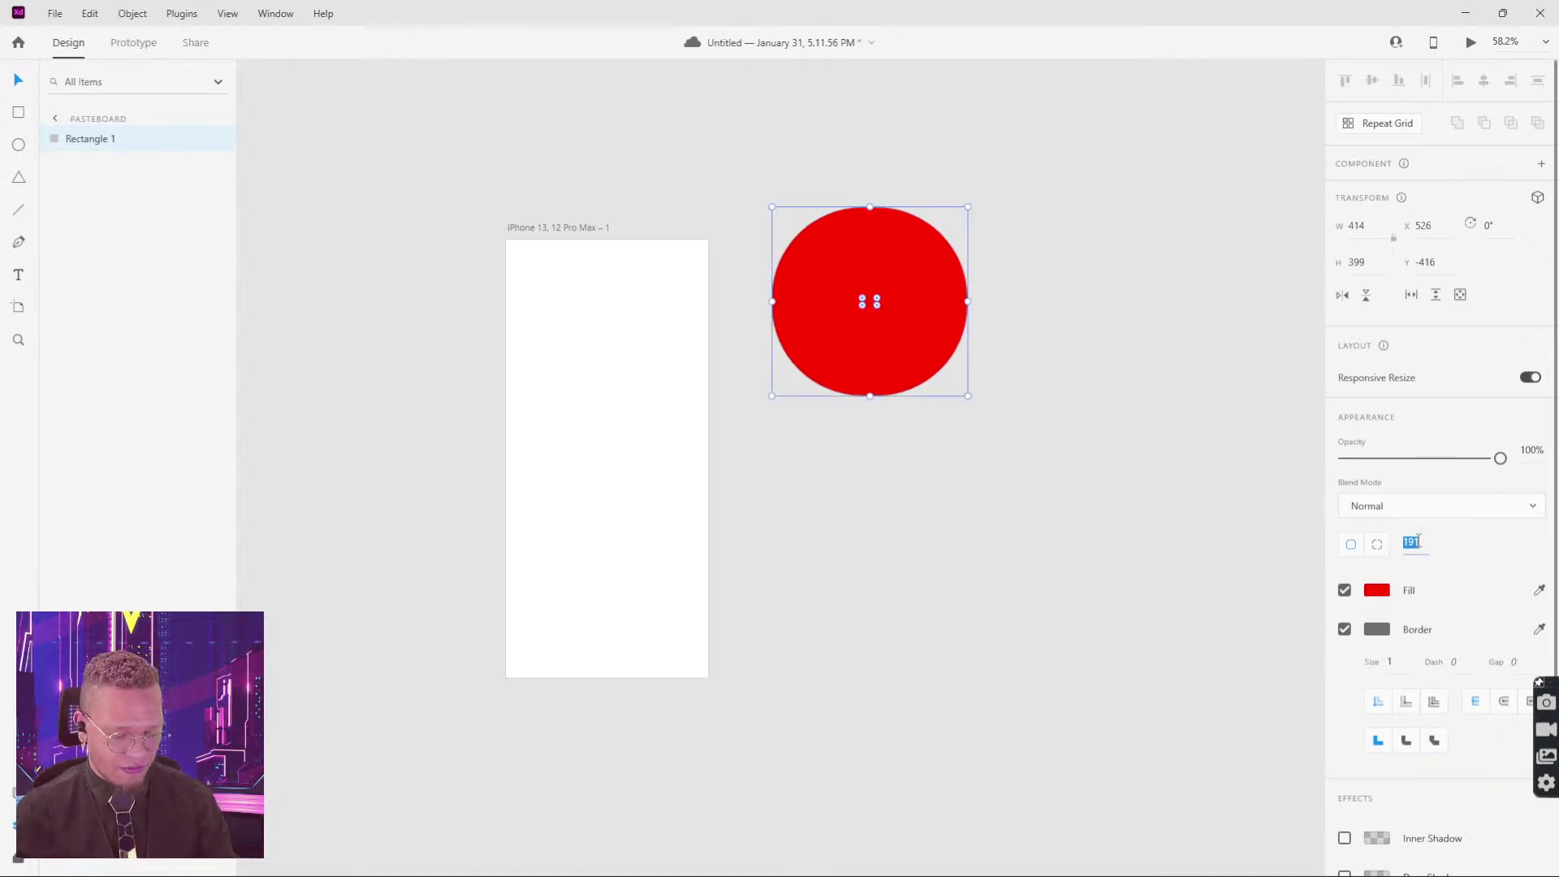
text(0)
click(1377, 544)
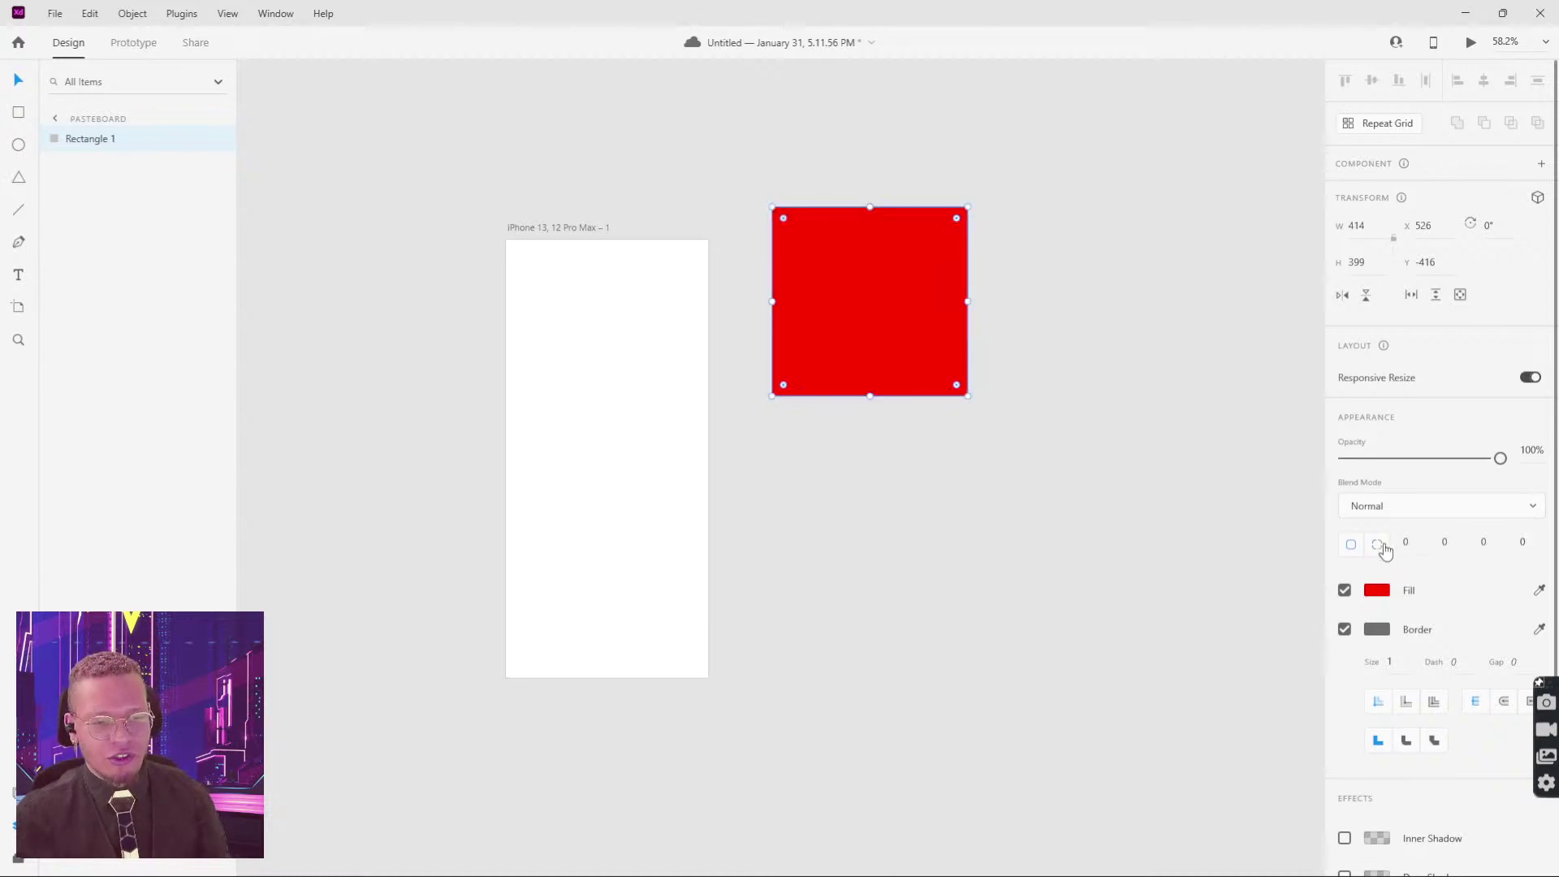
drag(1411, 541, 1392, 264)
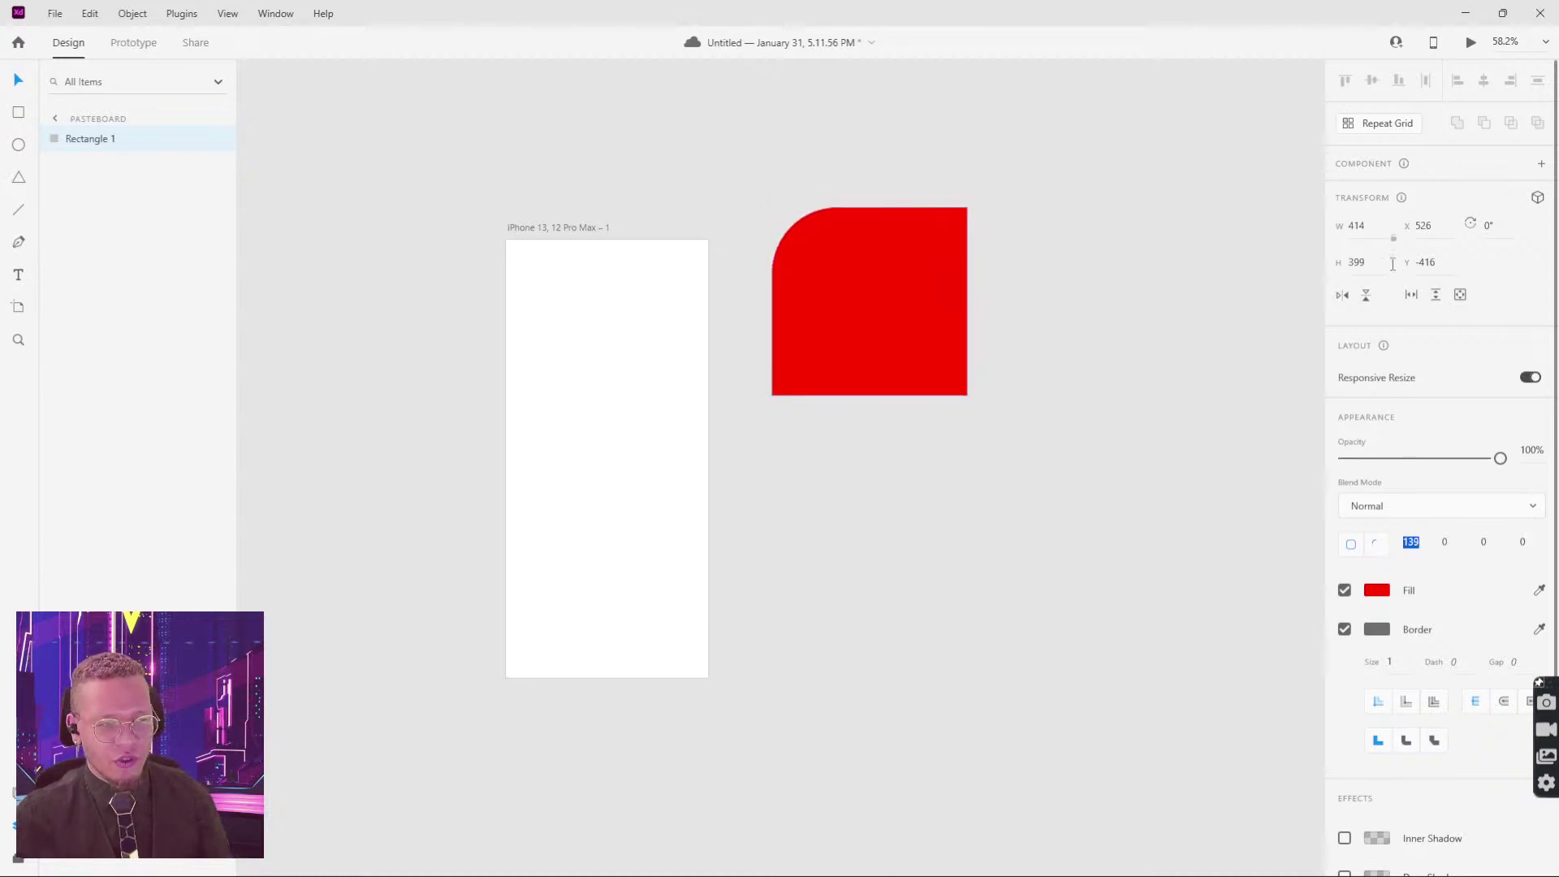
drag(1489, 542, 1437, 403)
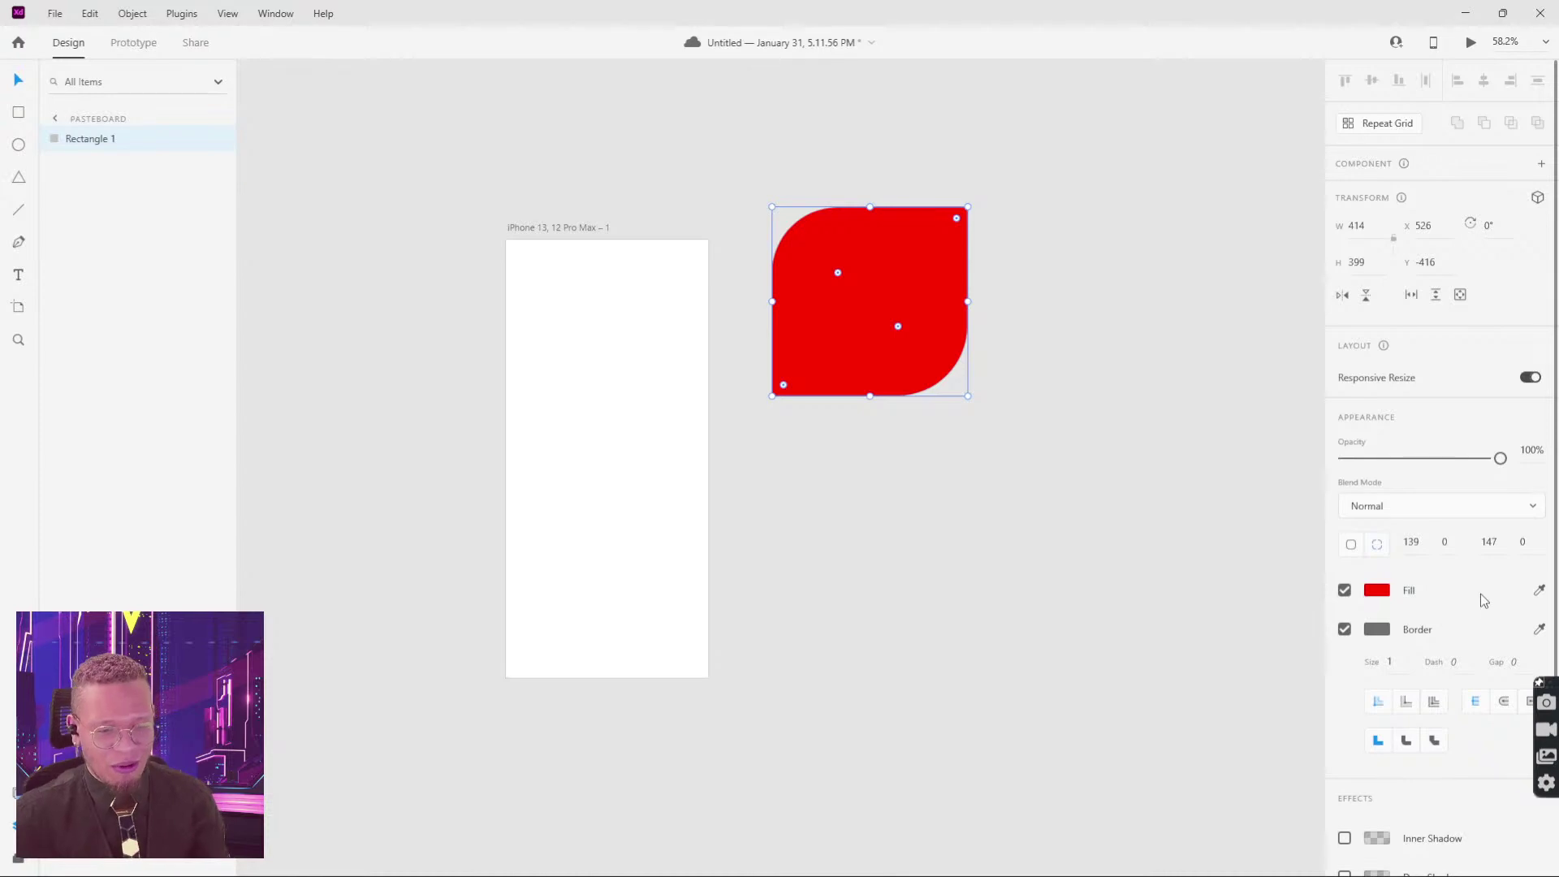
Step: Change the fill of the leaf-like rounded shape to the solid color #CF3A3A
click(1376, 592)
text(#CF3A3A)
key(Return)
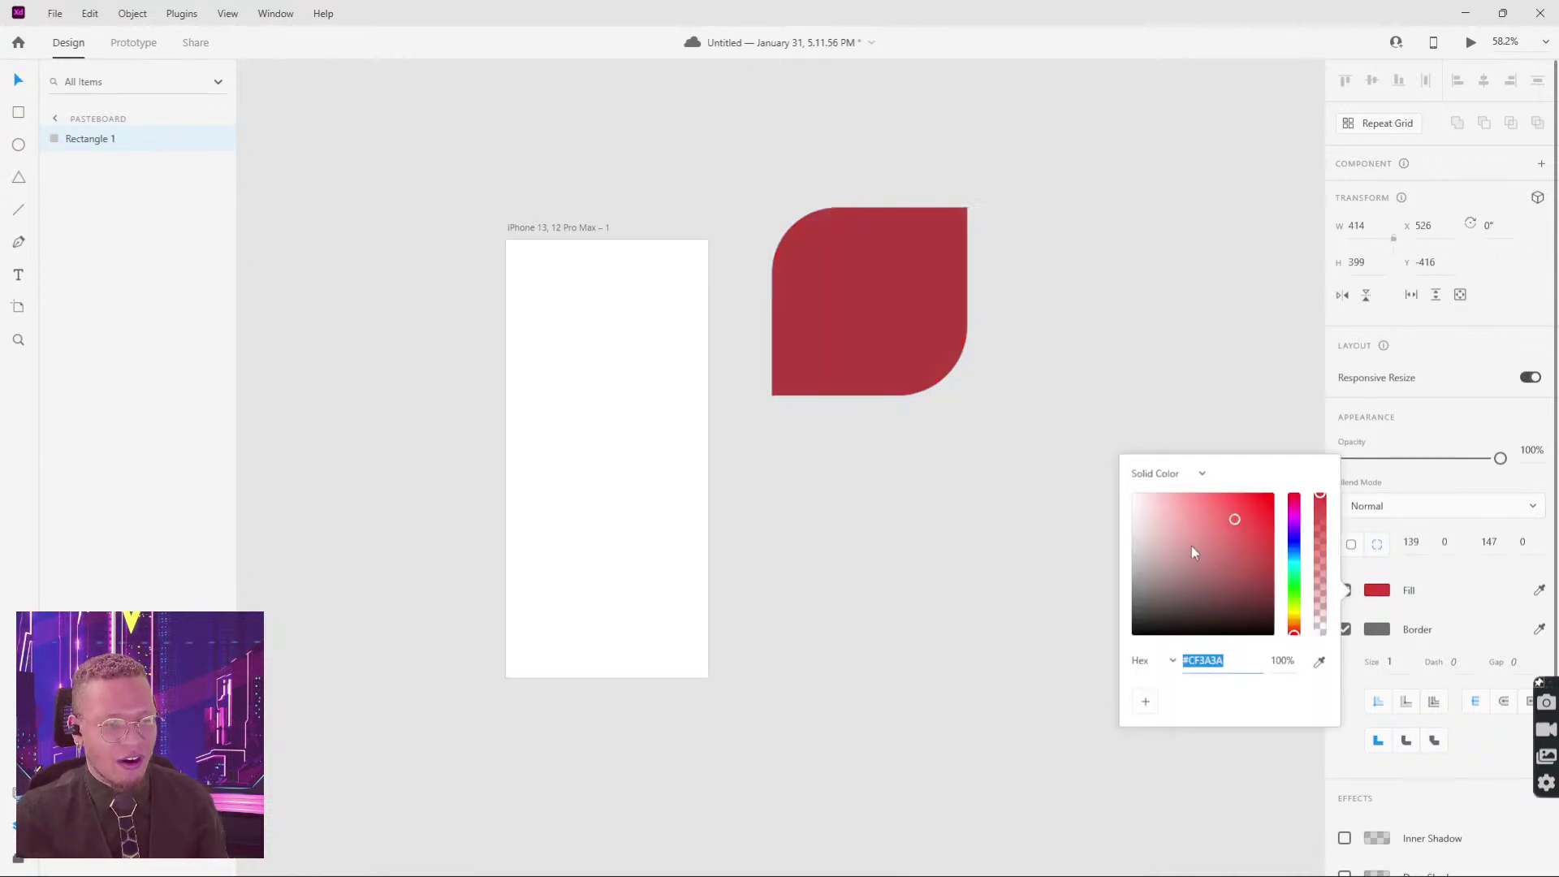
Step: Change the fill of the leaf-like rounded shape from red to a bright purple
click(1253, 504)
drag(1294, 505, 1294, 528)
click(1447, 607)
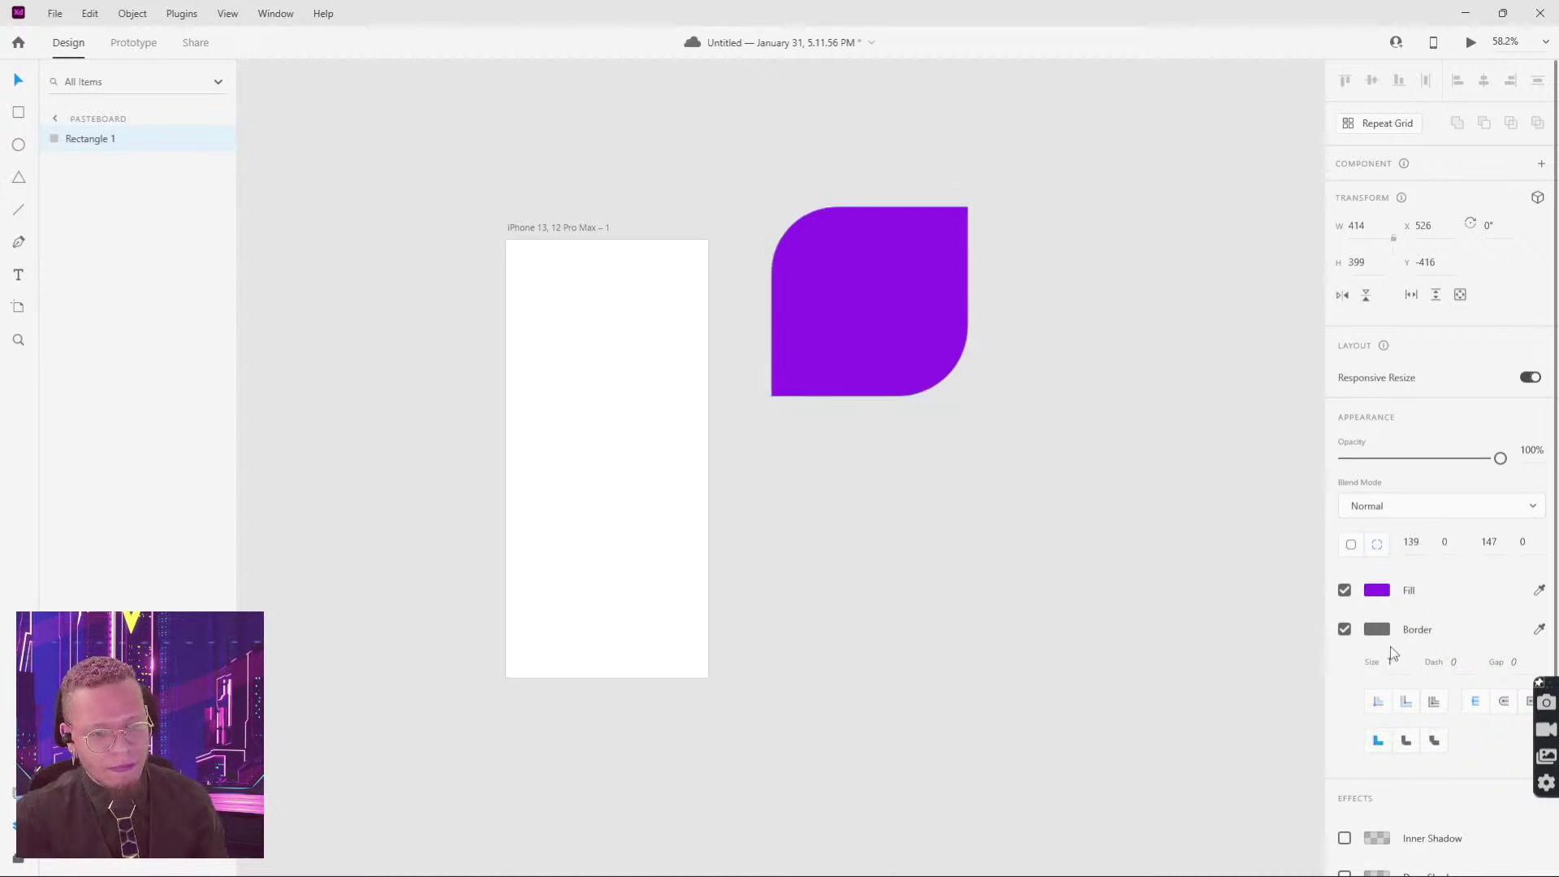
Step: Give the purple shape a black border of size 24 and center the stroke on the shape's edge
click(1376, 630)
click(1136, 649)
click(1404, 670)
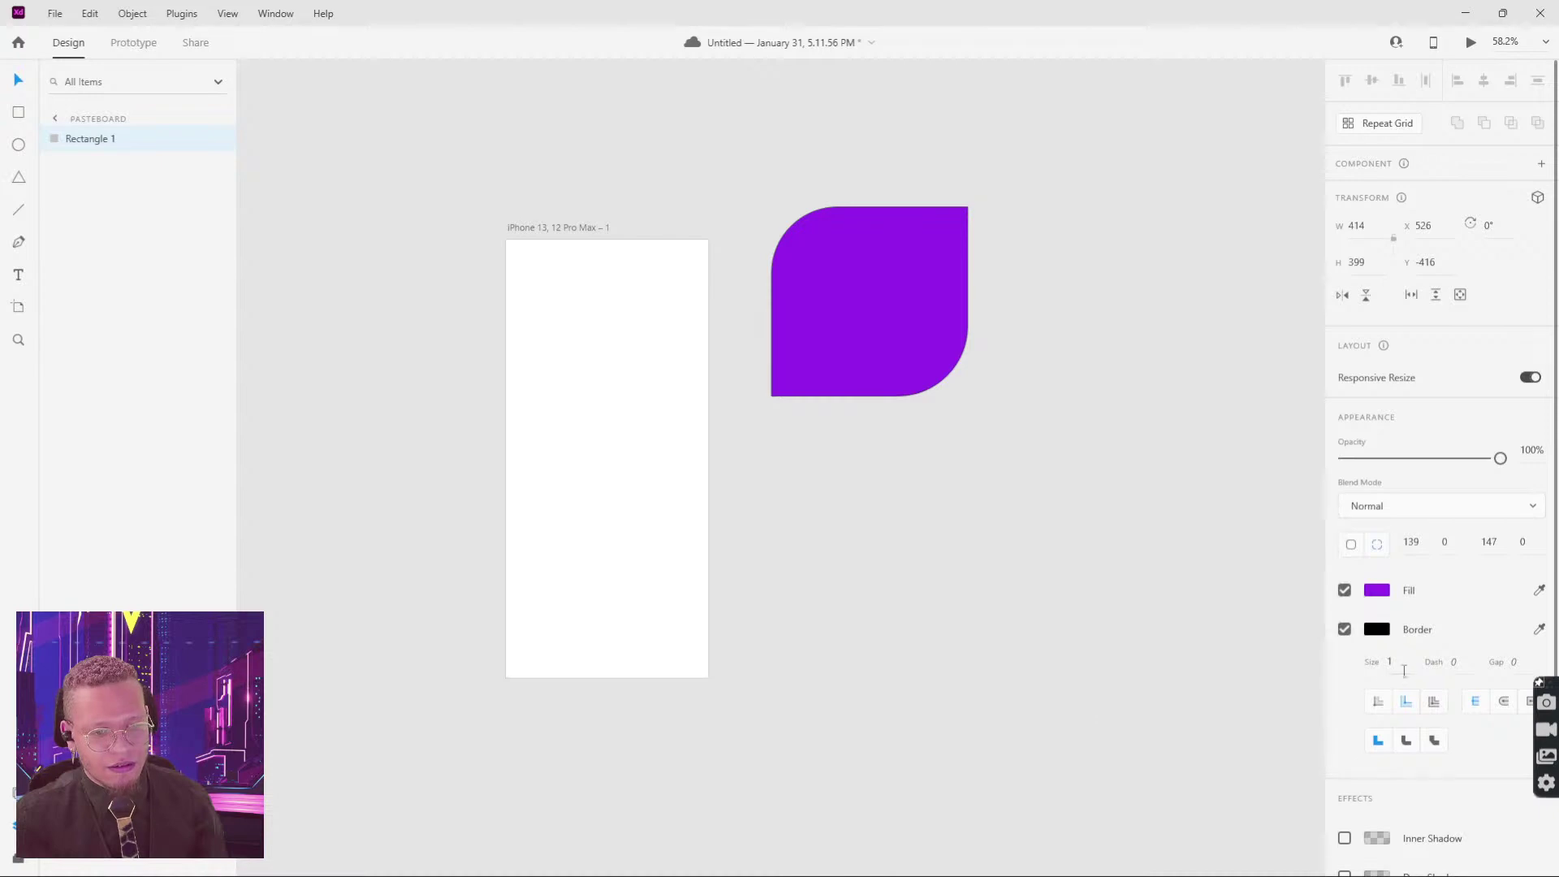
text(24)
key(Return)
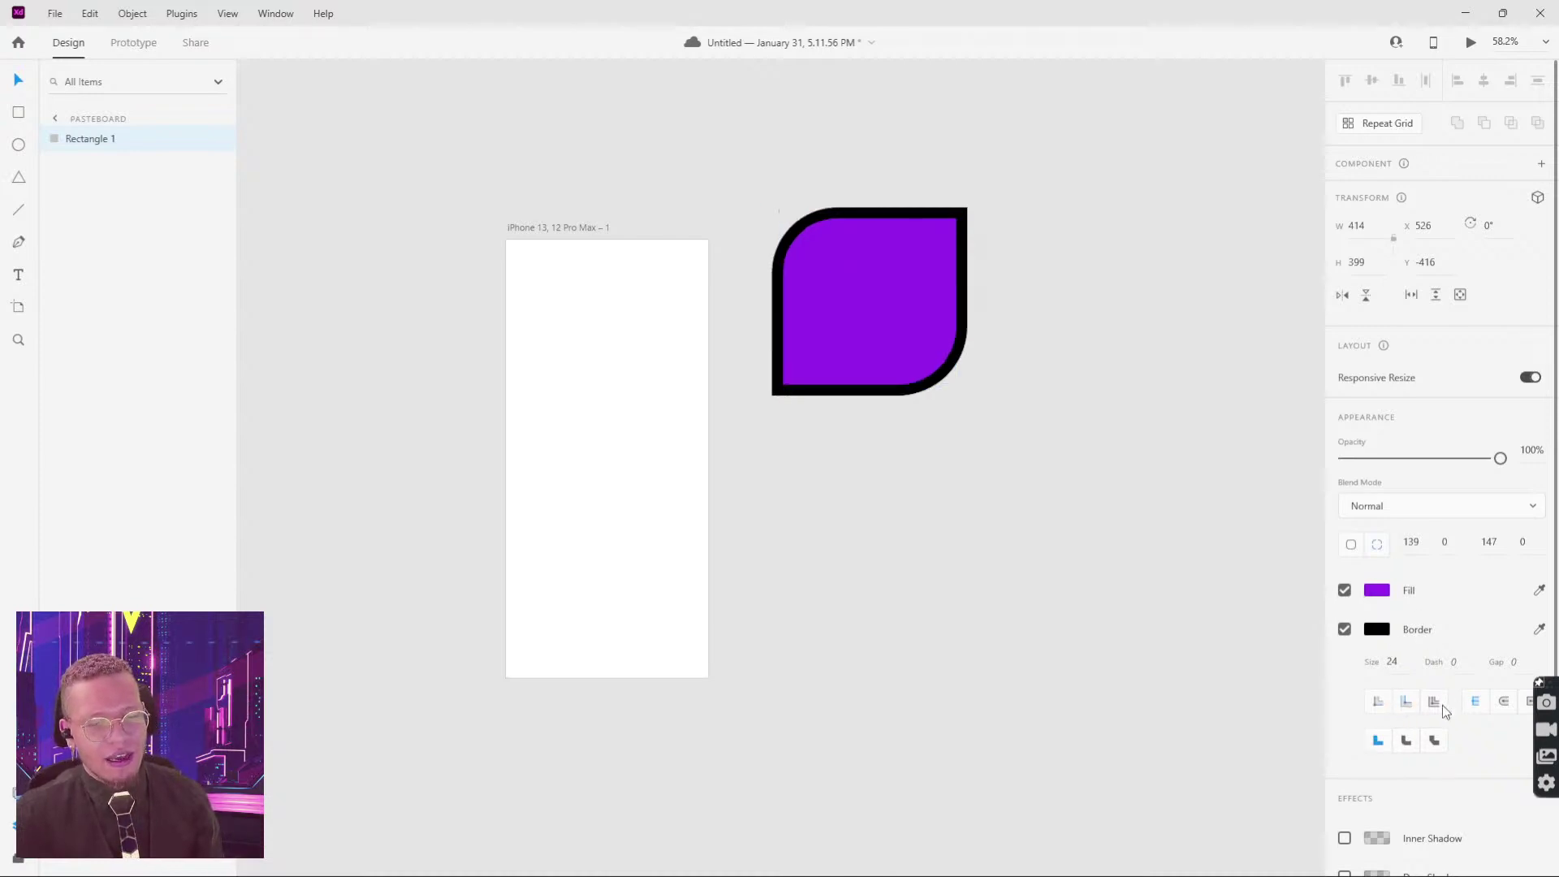
click(1433, 699)
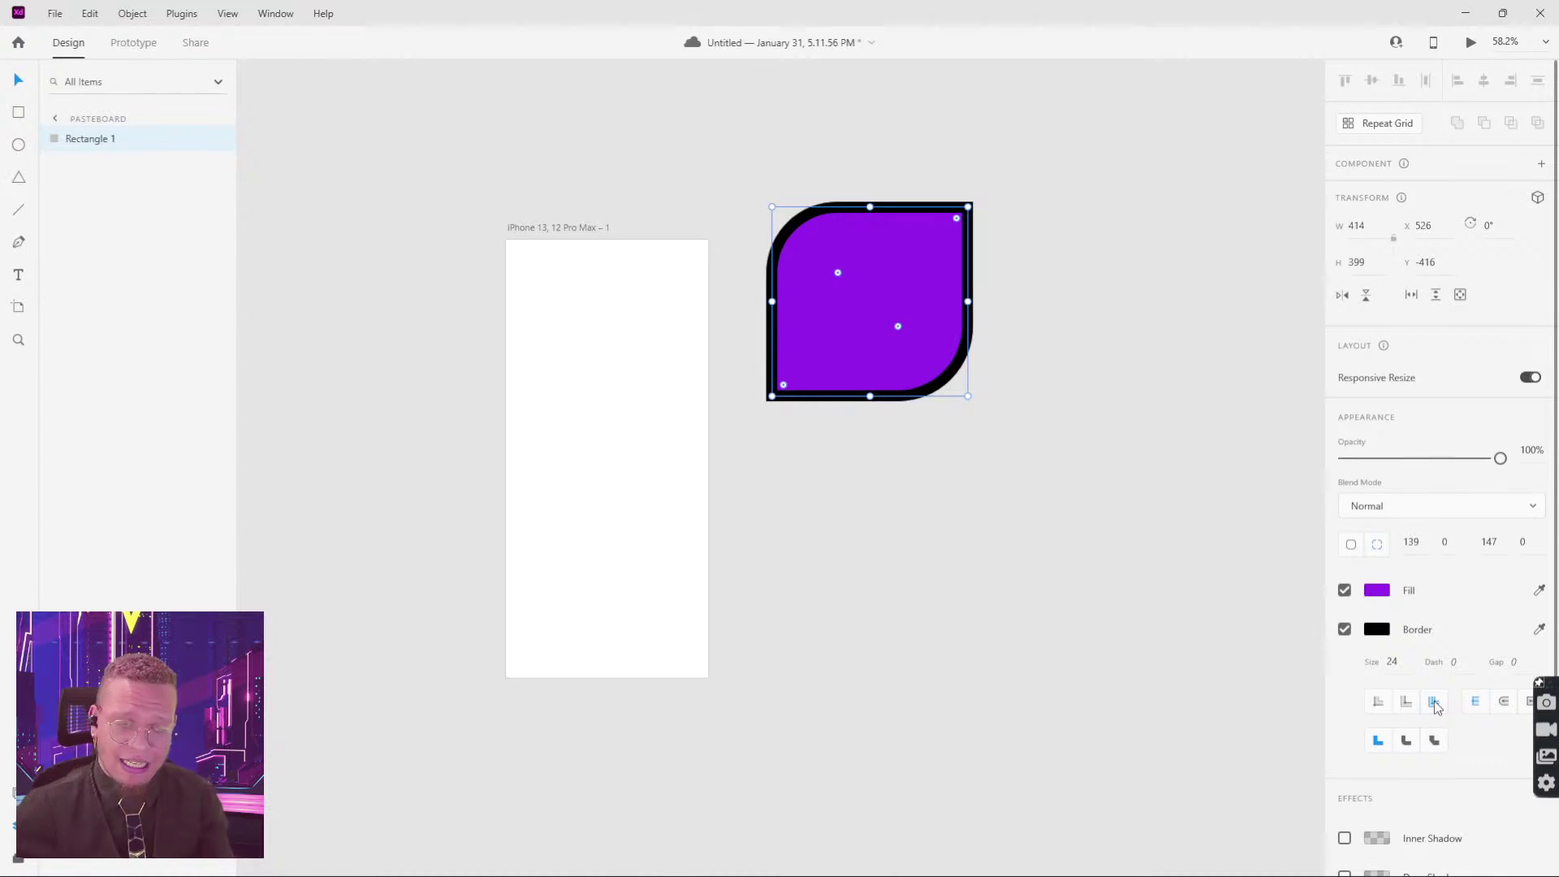
Step: Make the shape's black border dashed, trying dash lengths 3 and 9, and set the gap to 28
scroll(1449, 629, down, 2)
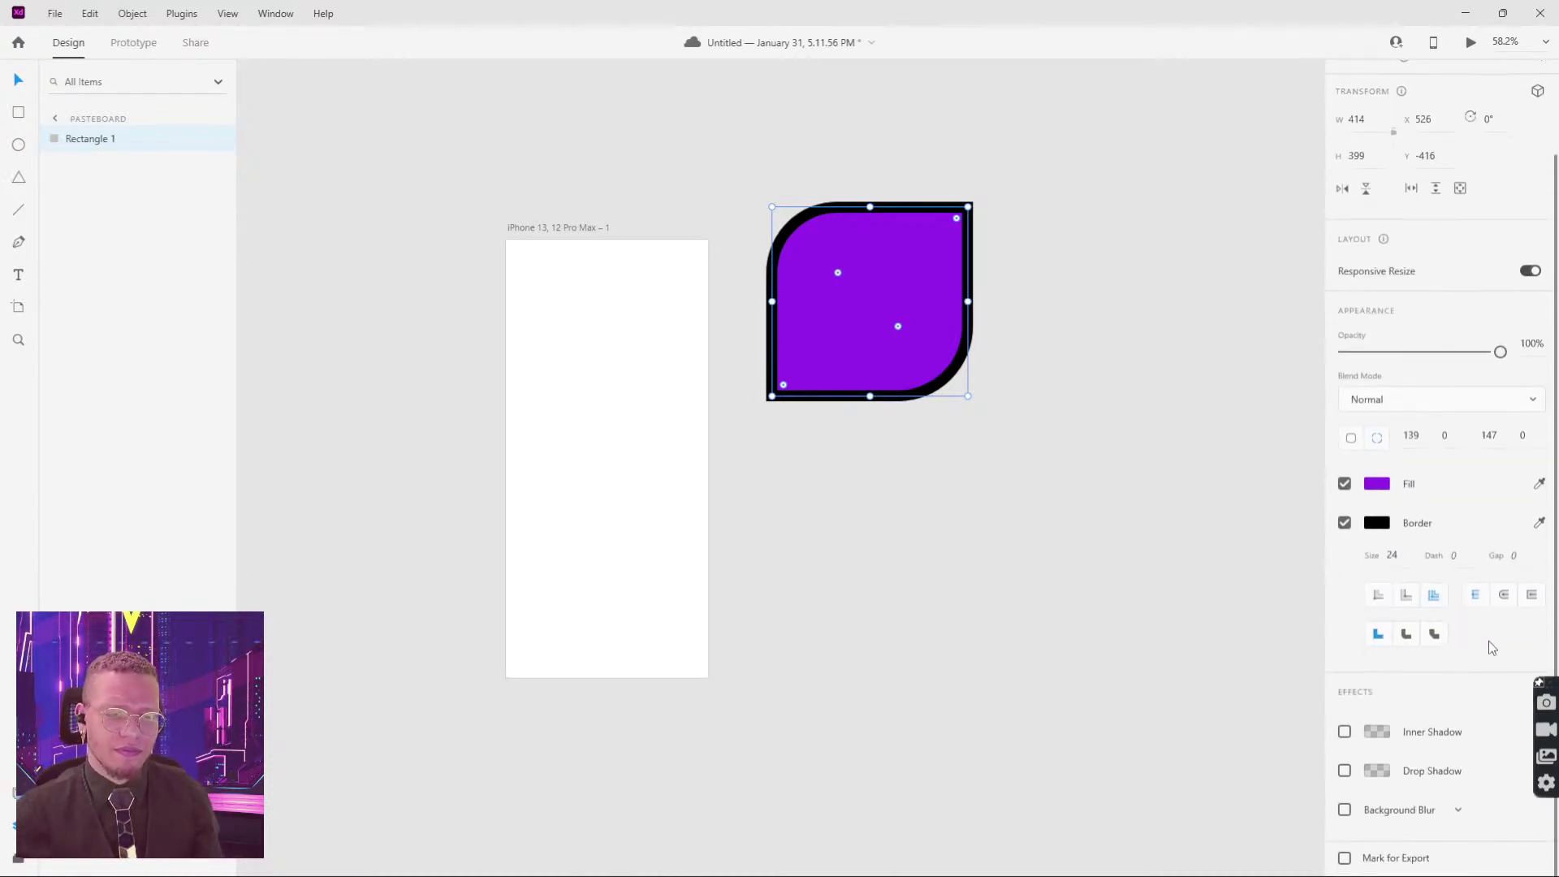
click(1453, 555)
text(3)
key(Return)
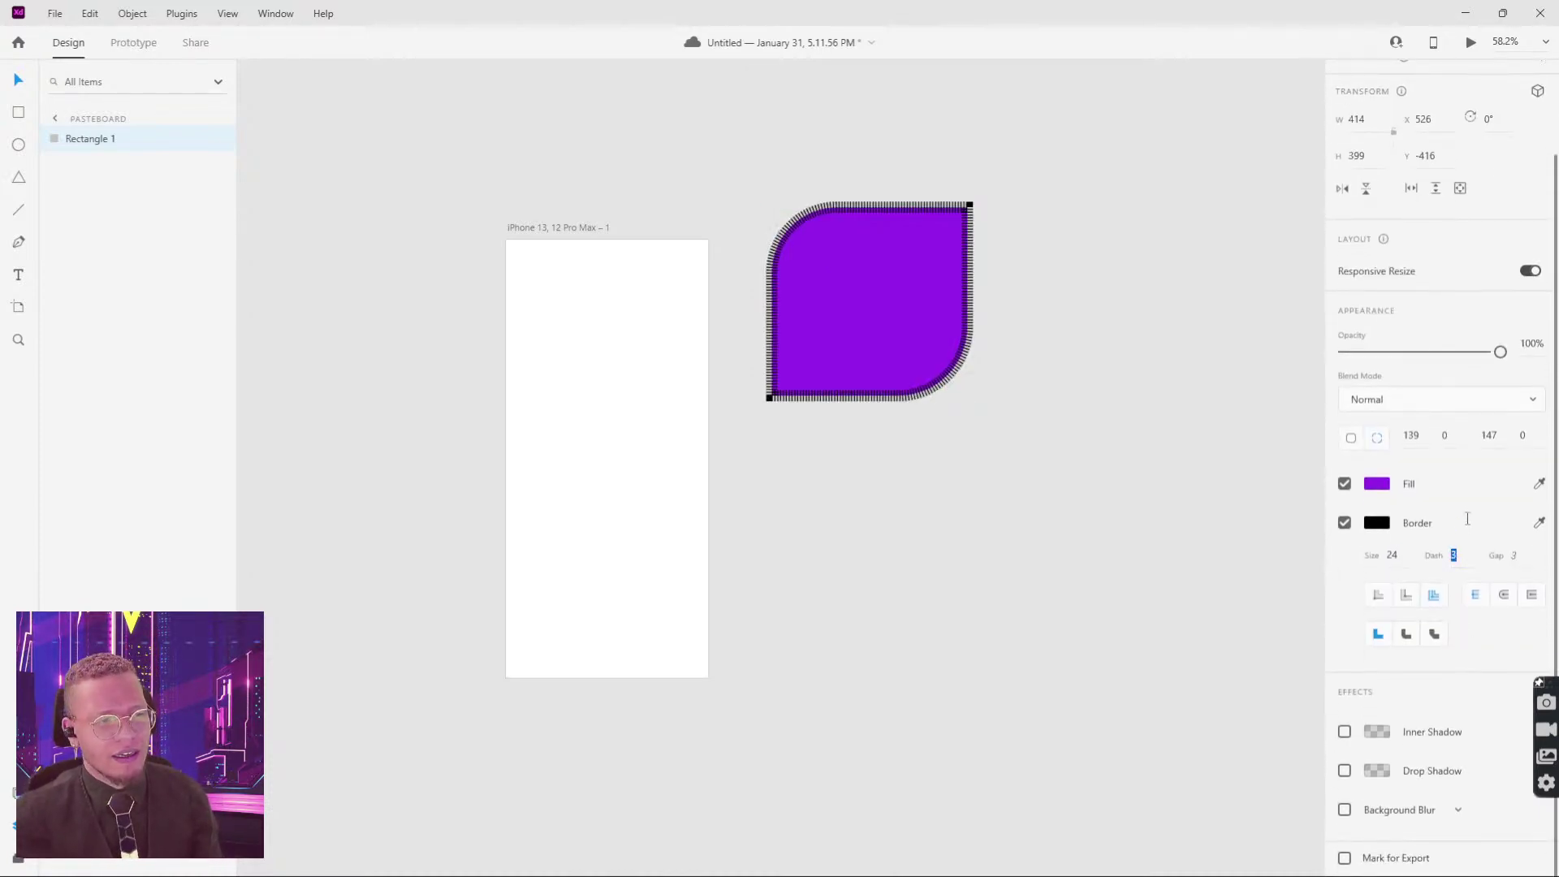
text(9)
key(Return)
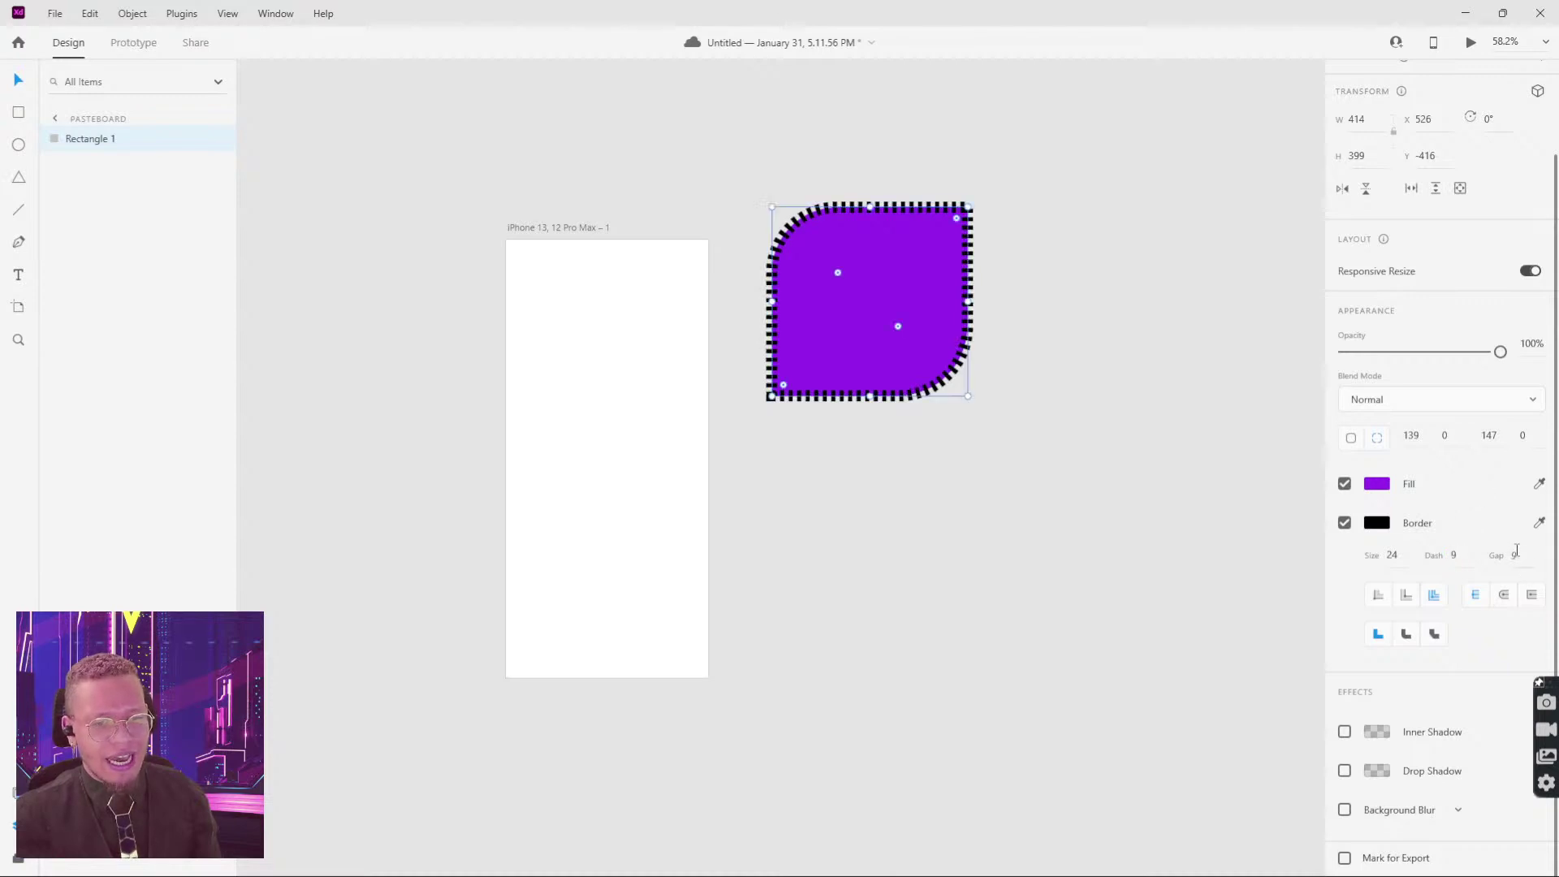
click(1515, 555)
text(28)
key(Return)
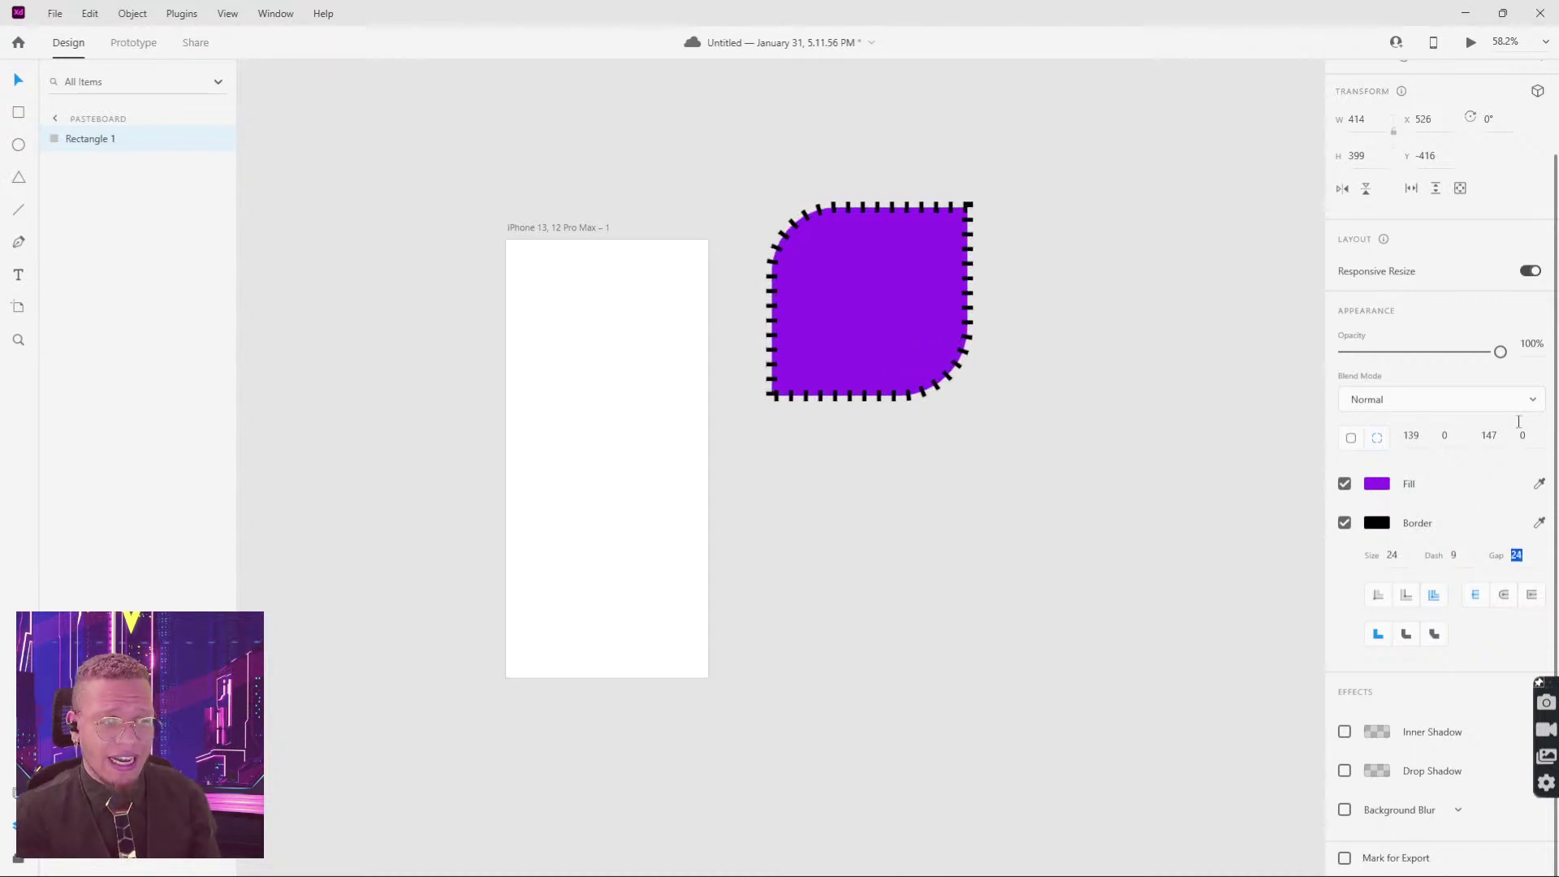
Step: Lengthen the dashes of the shape's border to 46
click(1445, 555)
text(33)
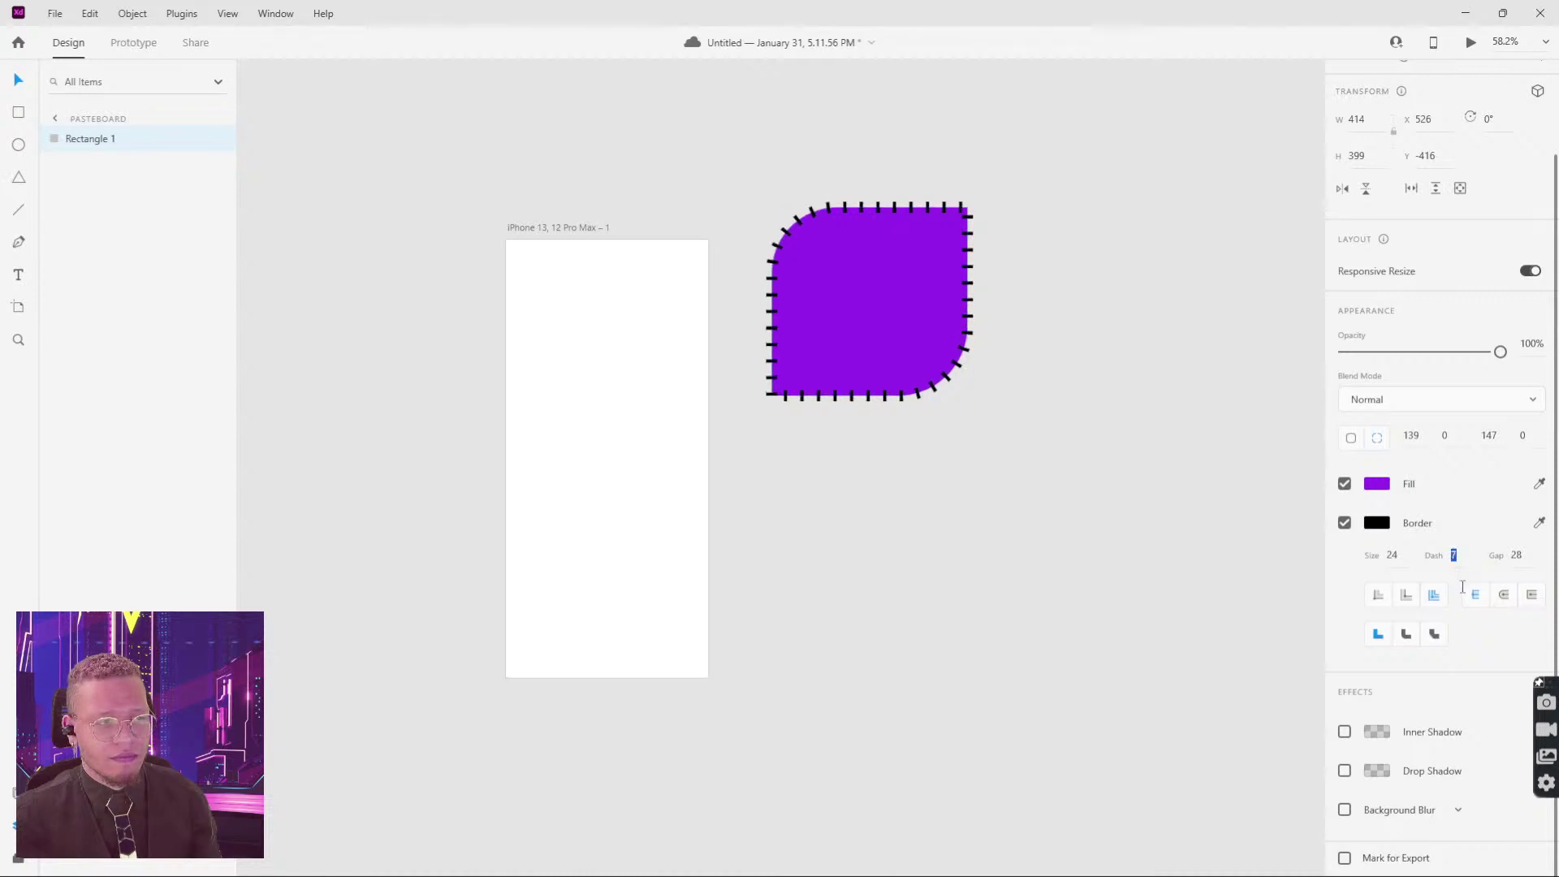
key(Return)
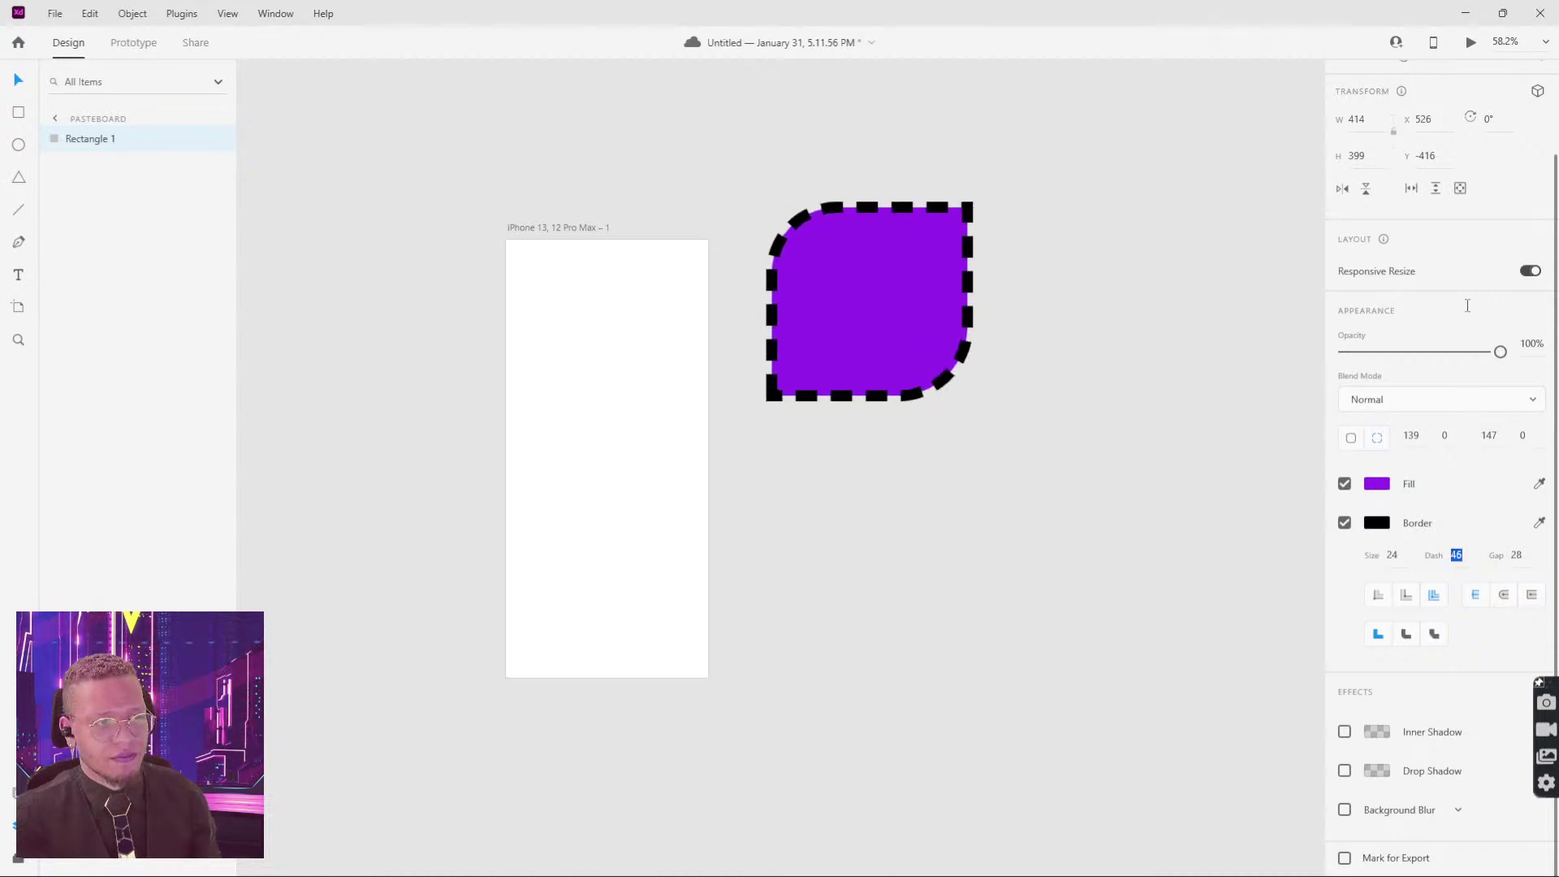
text(46)
key(Return)
click(1374, 633)
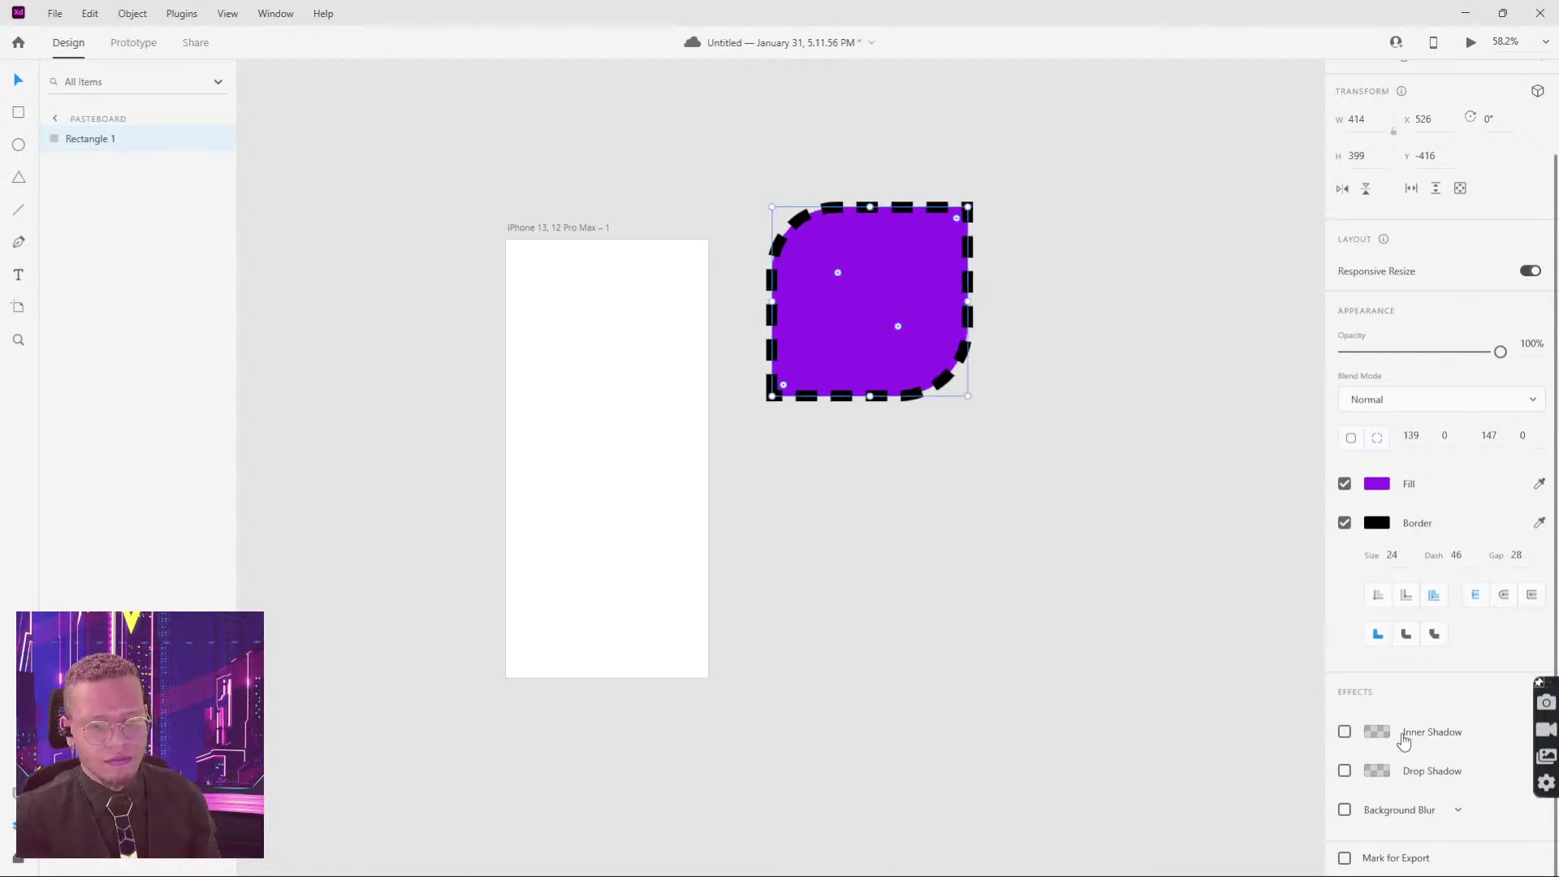
Step: Briefly toggle the inner shadow, then add a drop shadow to the purple shape with Y offset 53 and blur 35
click(1344, 733)
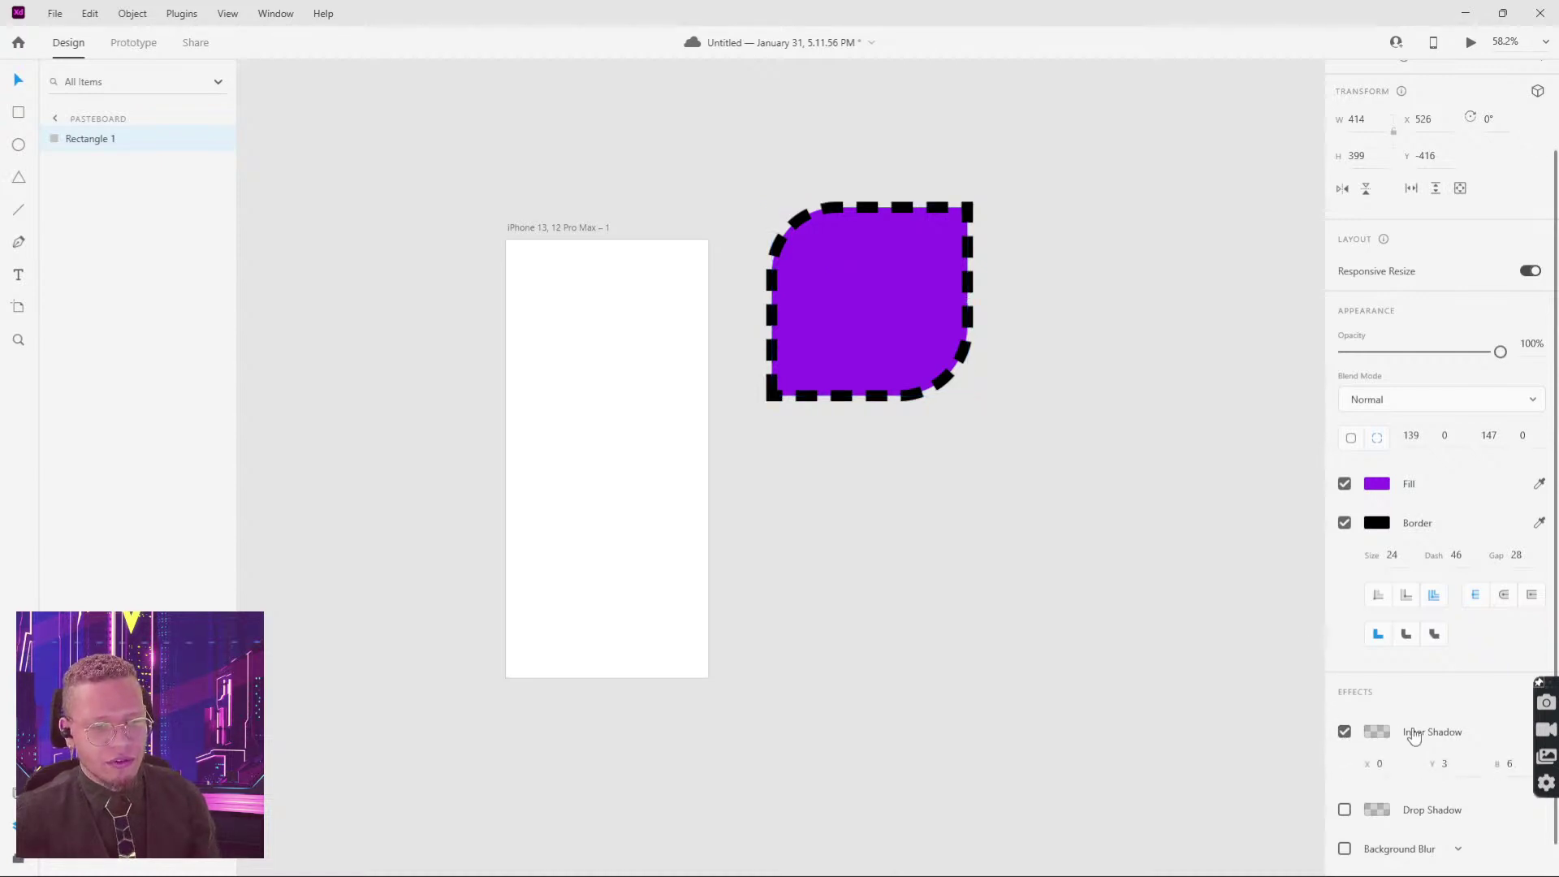
click(1345, 733)
click(1345, 770)
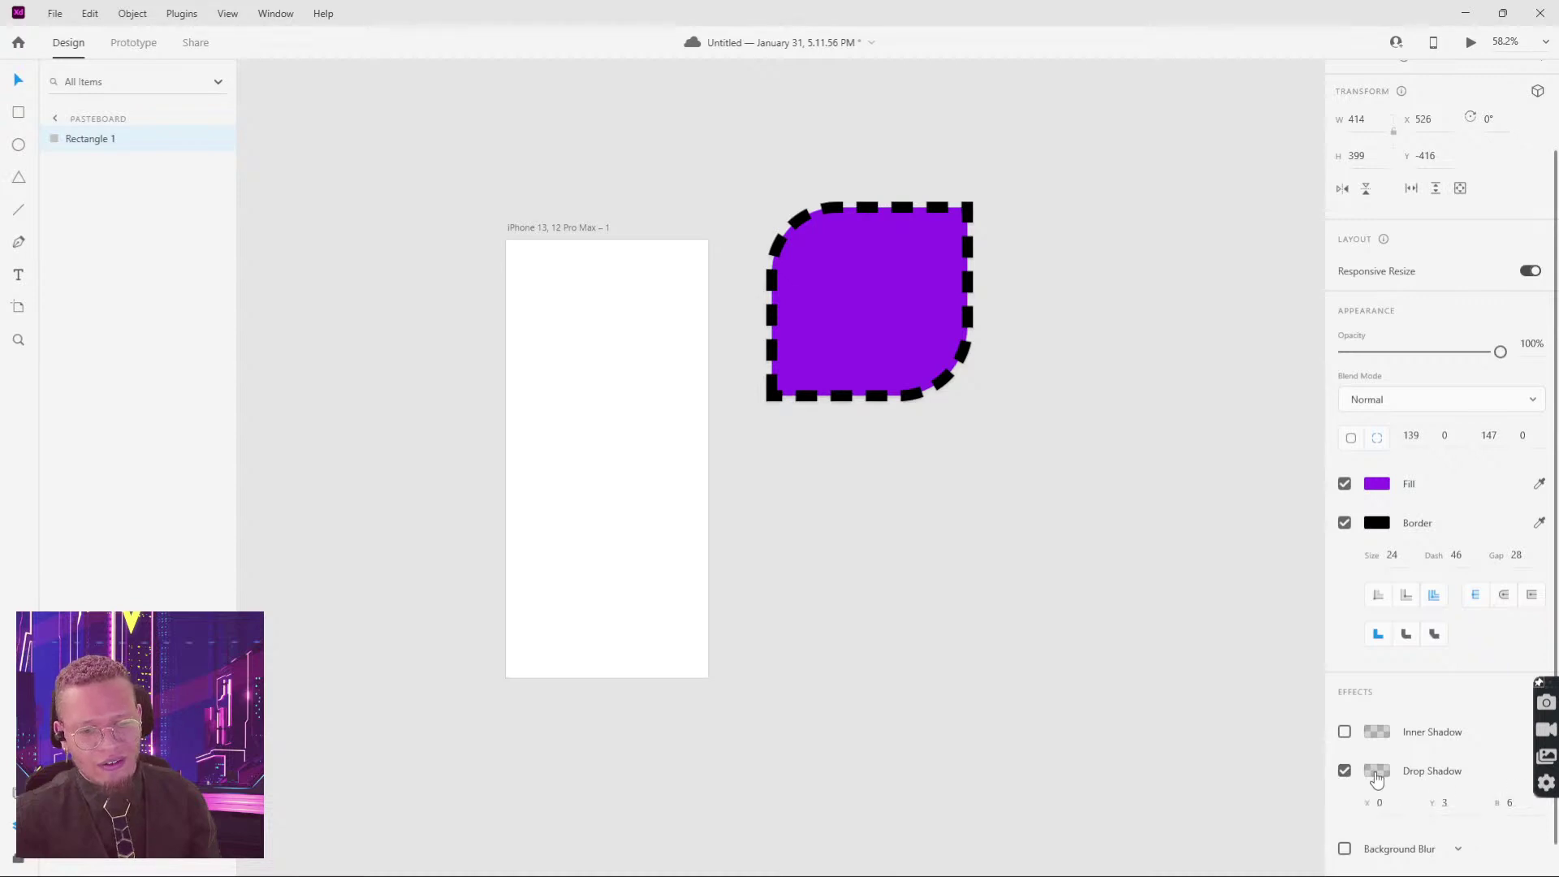
click(1377, 770)
click(1443, 803)
text(53)
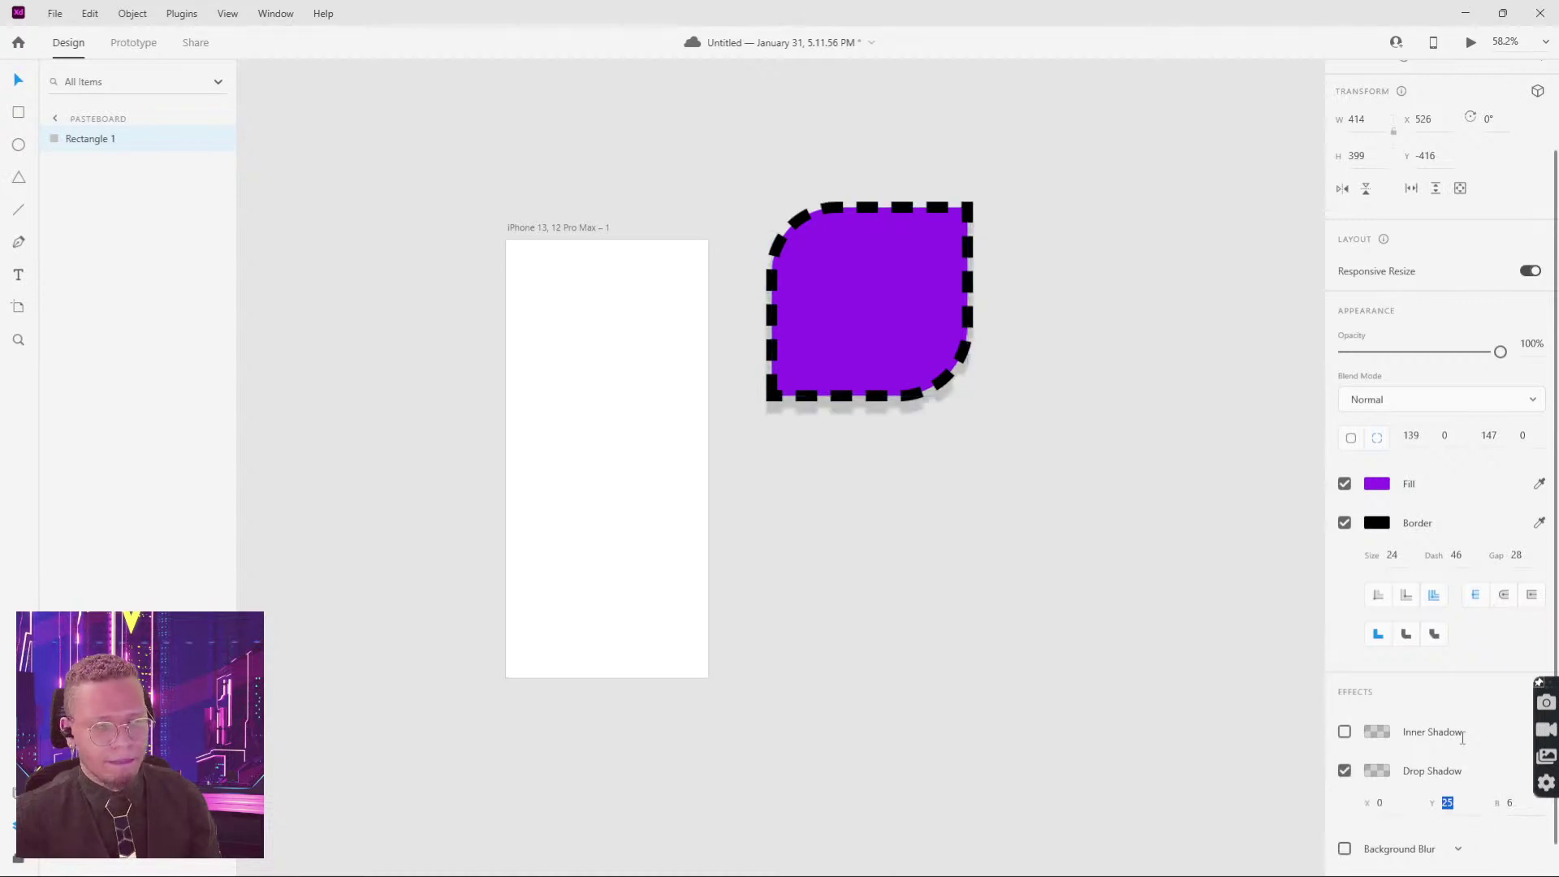
click(1514, 803)
text(35)
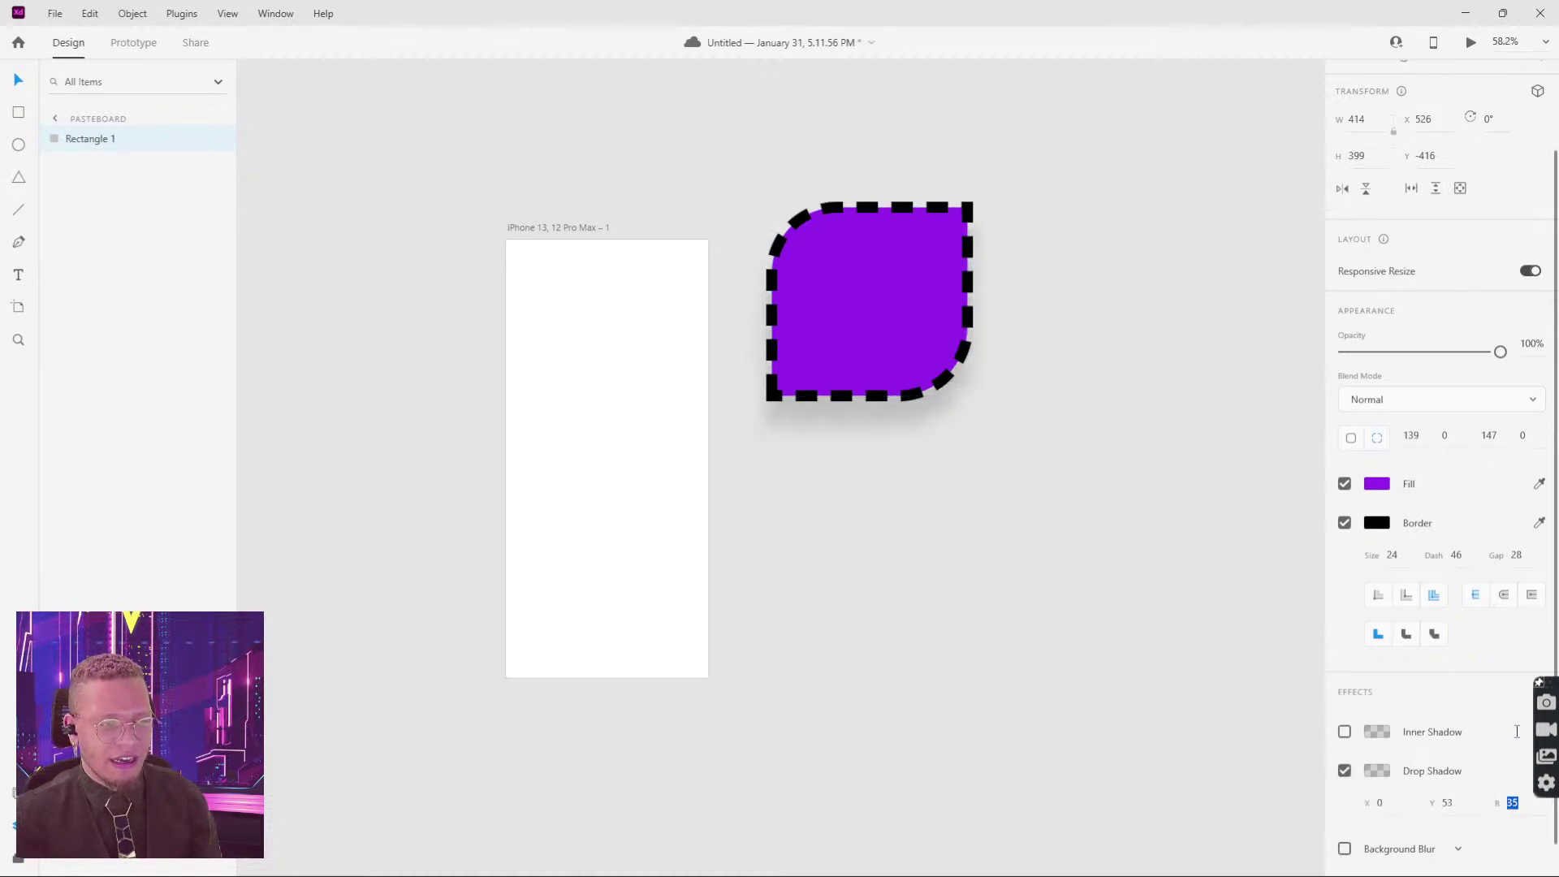
key(Return)
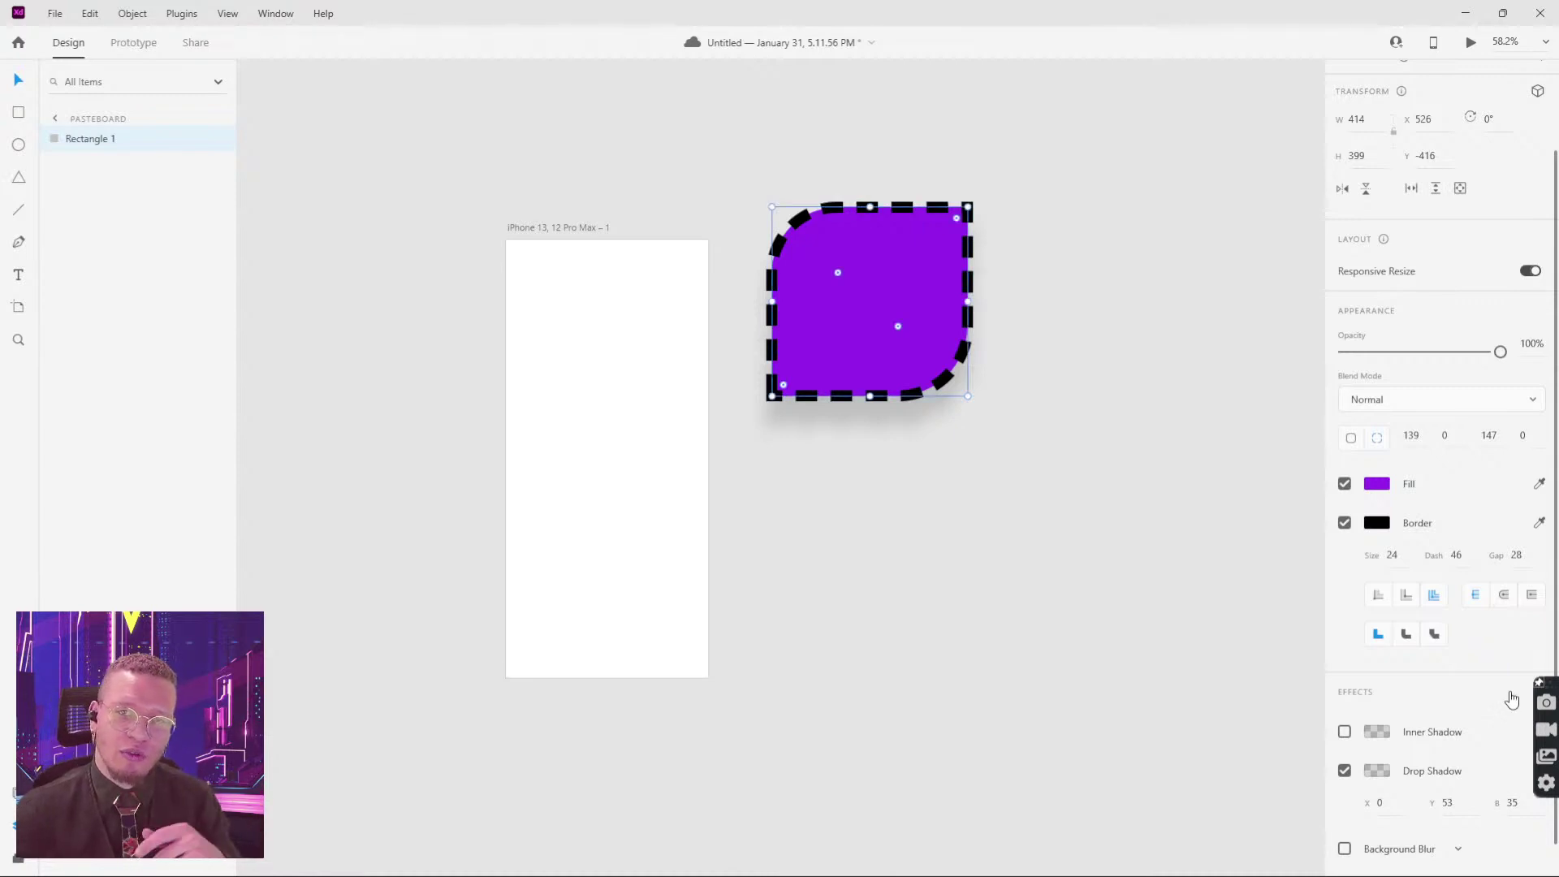
scroll(1372, 674, down, 1)
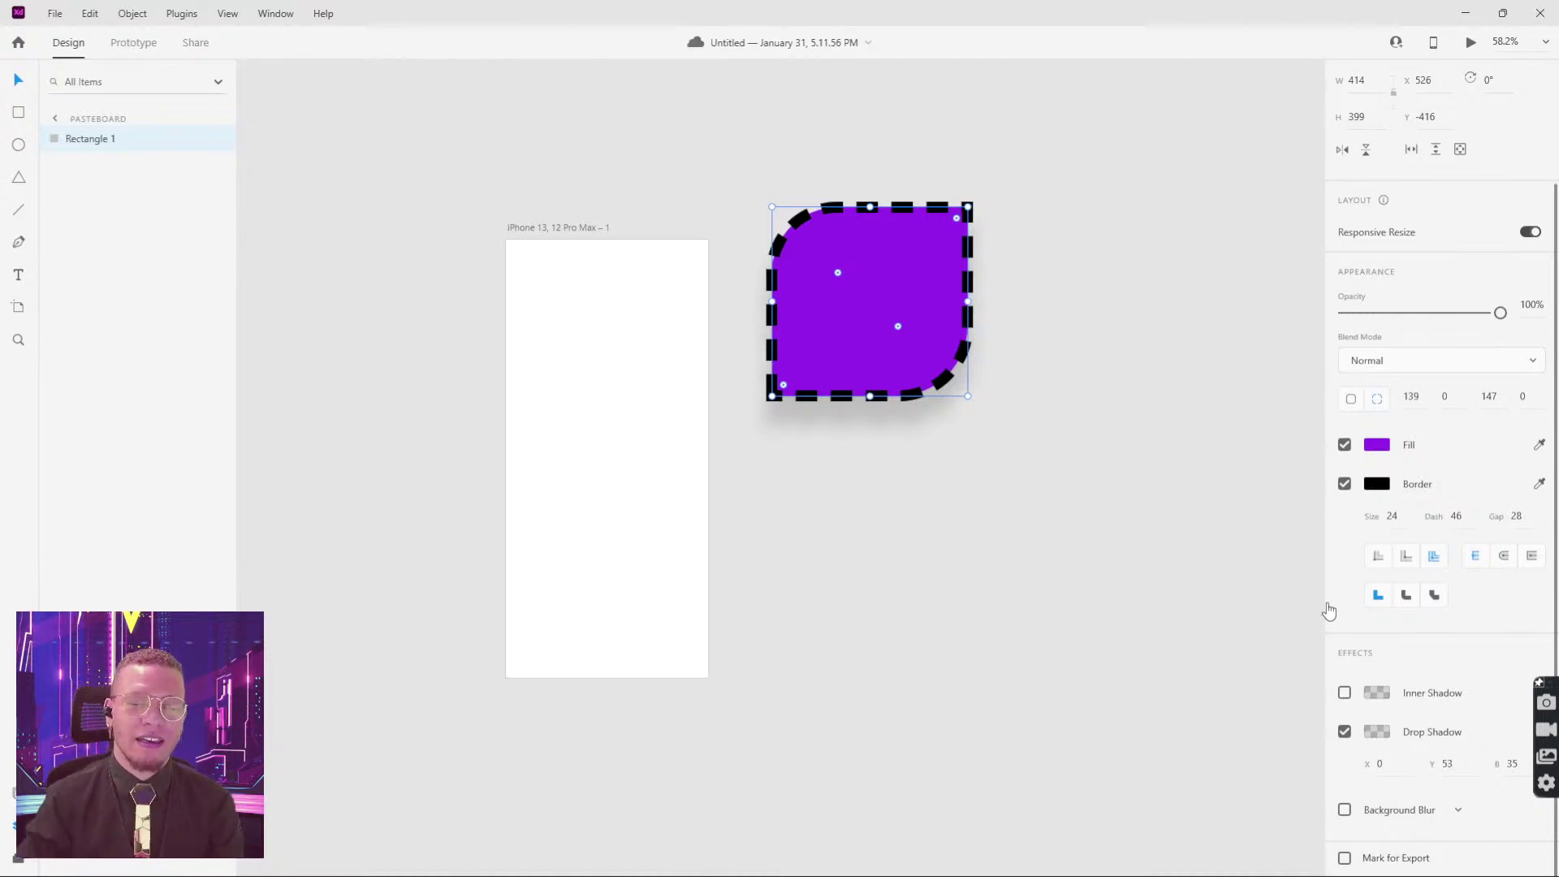
click(1070, 680)
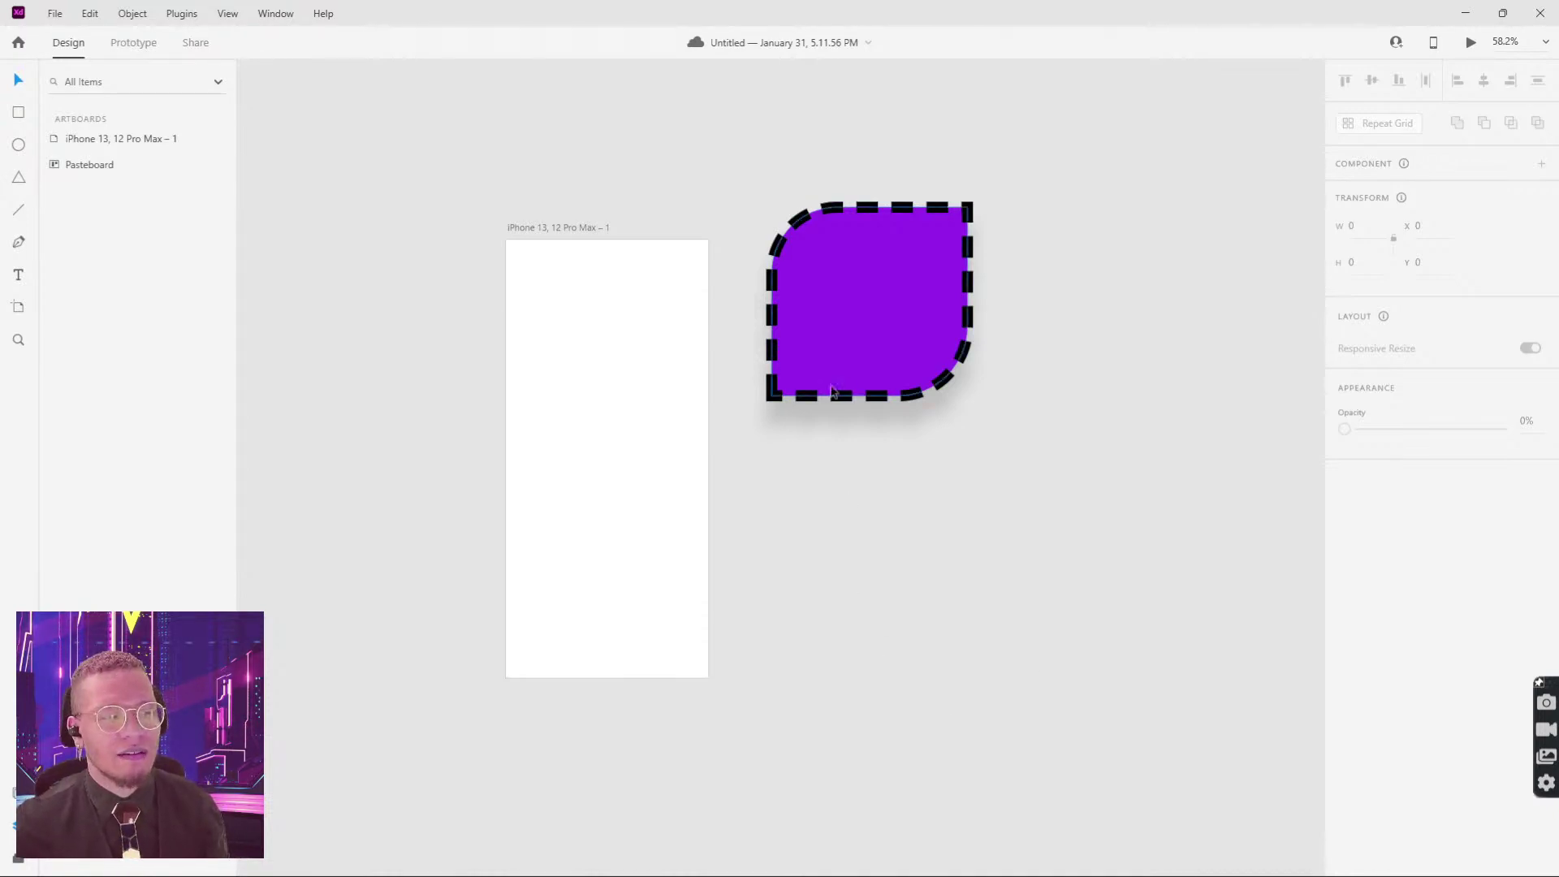
click(935, 328)
click(1059, 380)
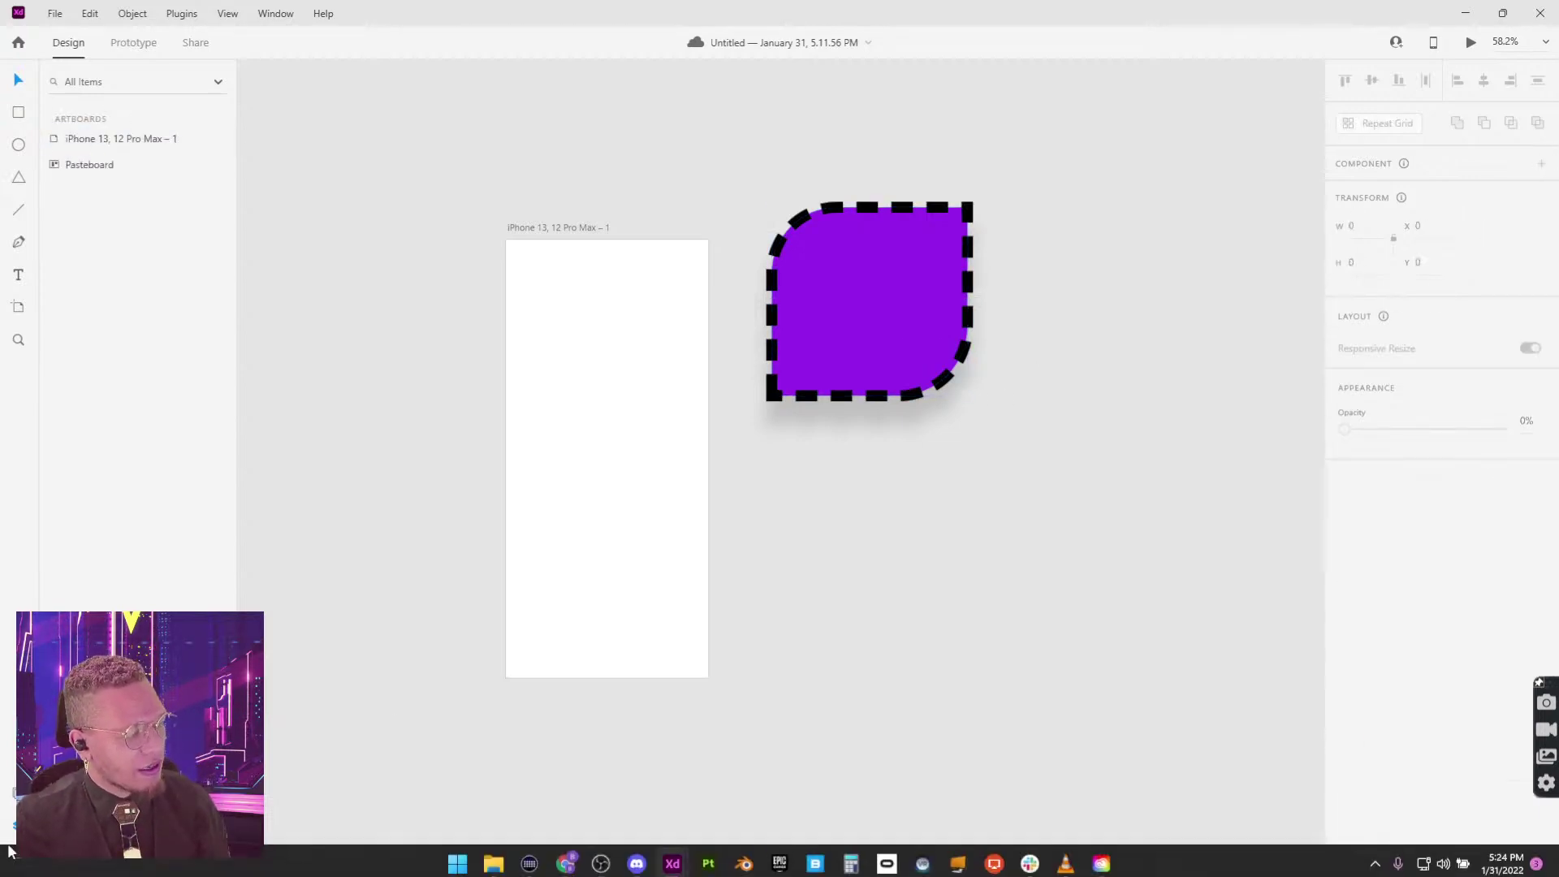
Step: Show the document assets, turn the purple shape into a component and add its colors to the assets
key(ctrl+shift+y)
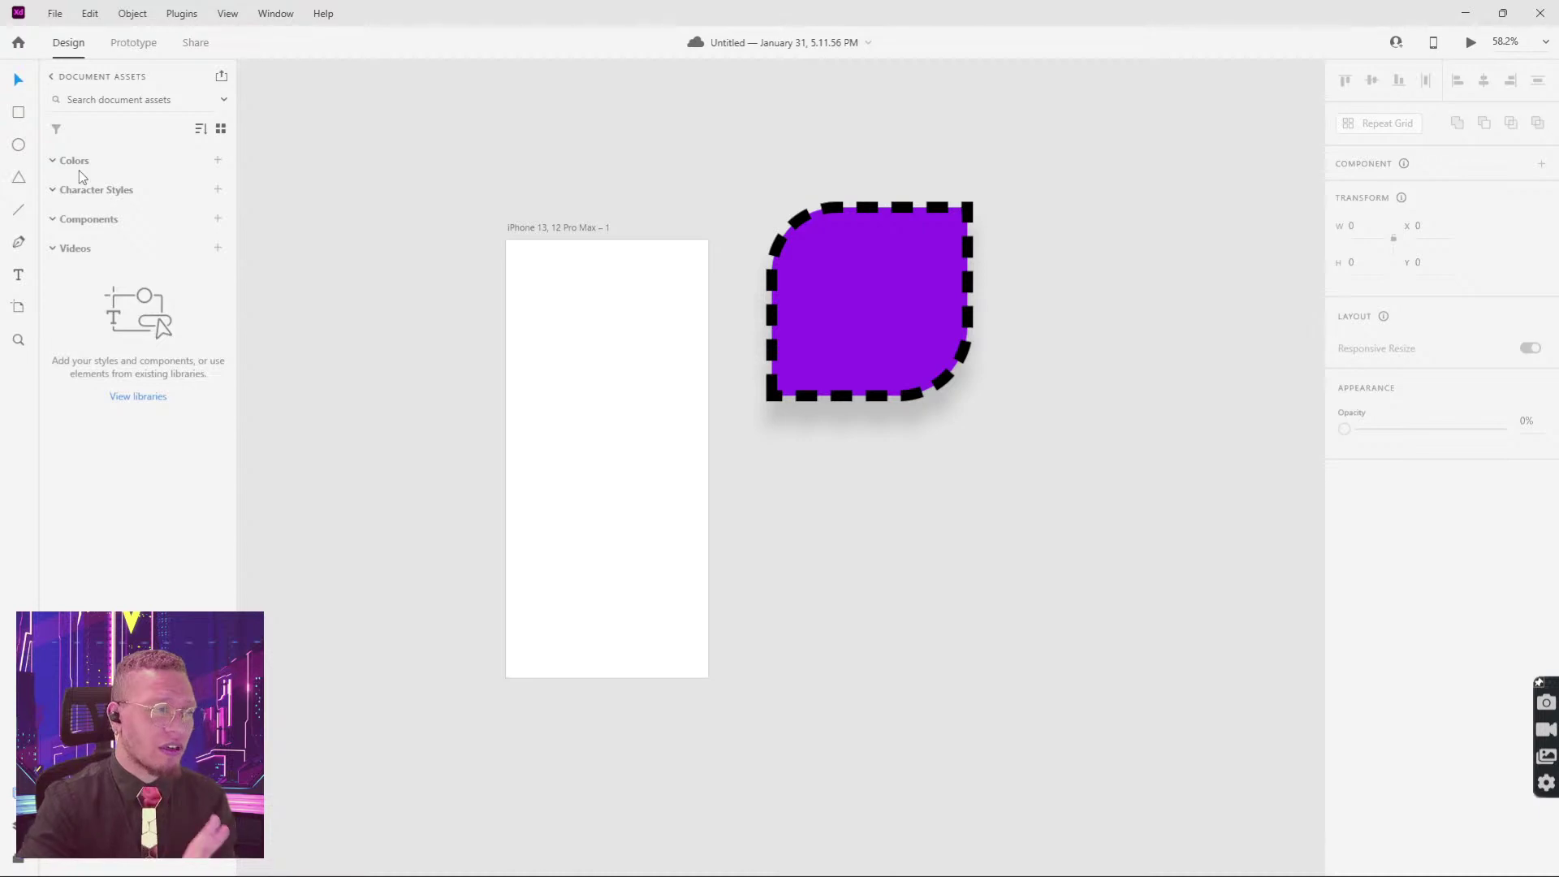
click(856, 246)
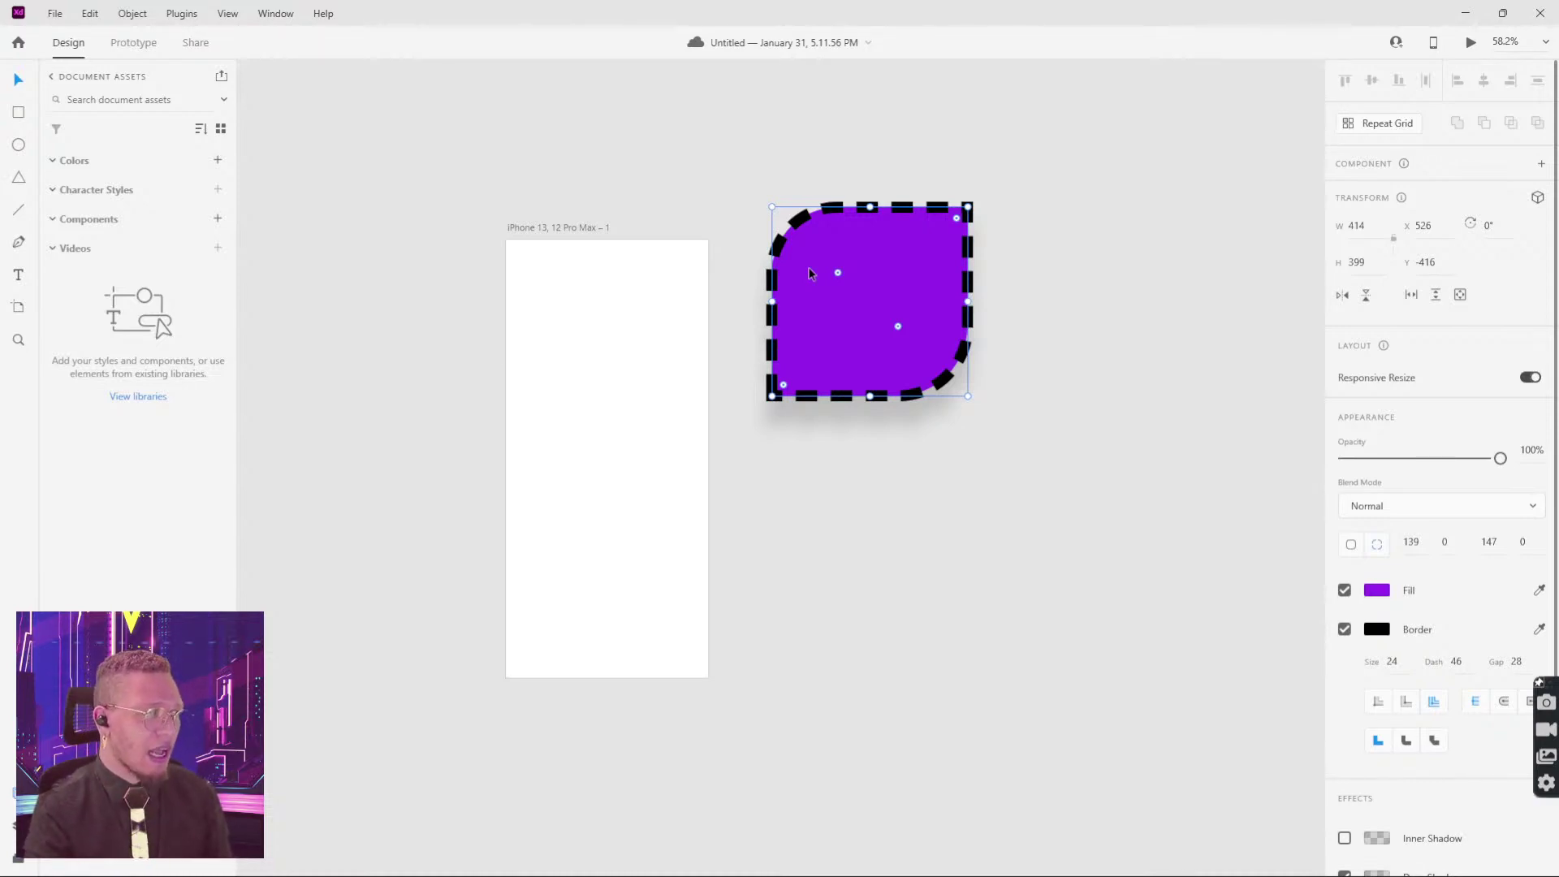
click(1542, 167)
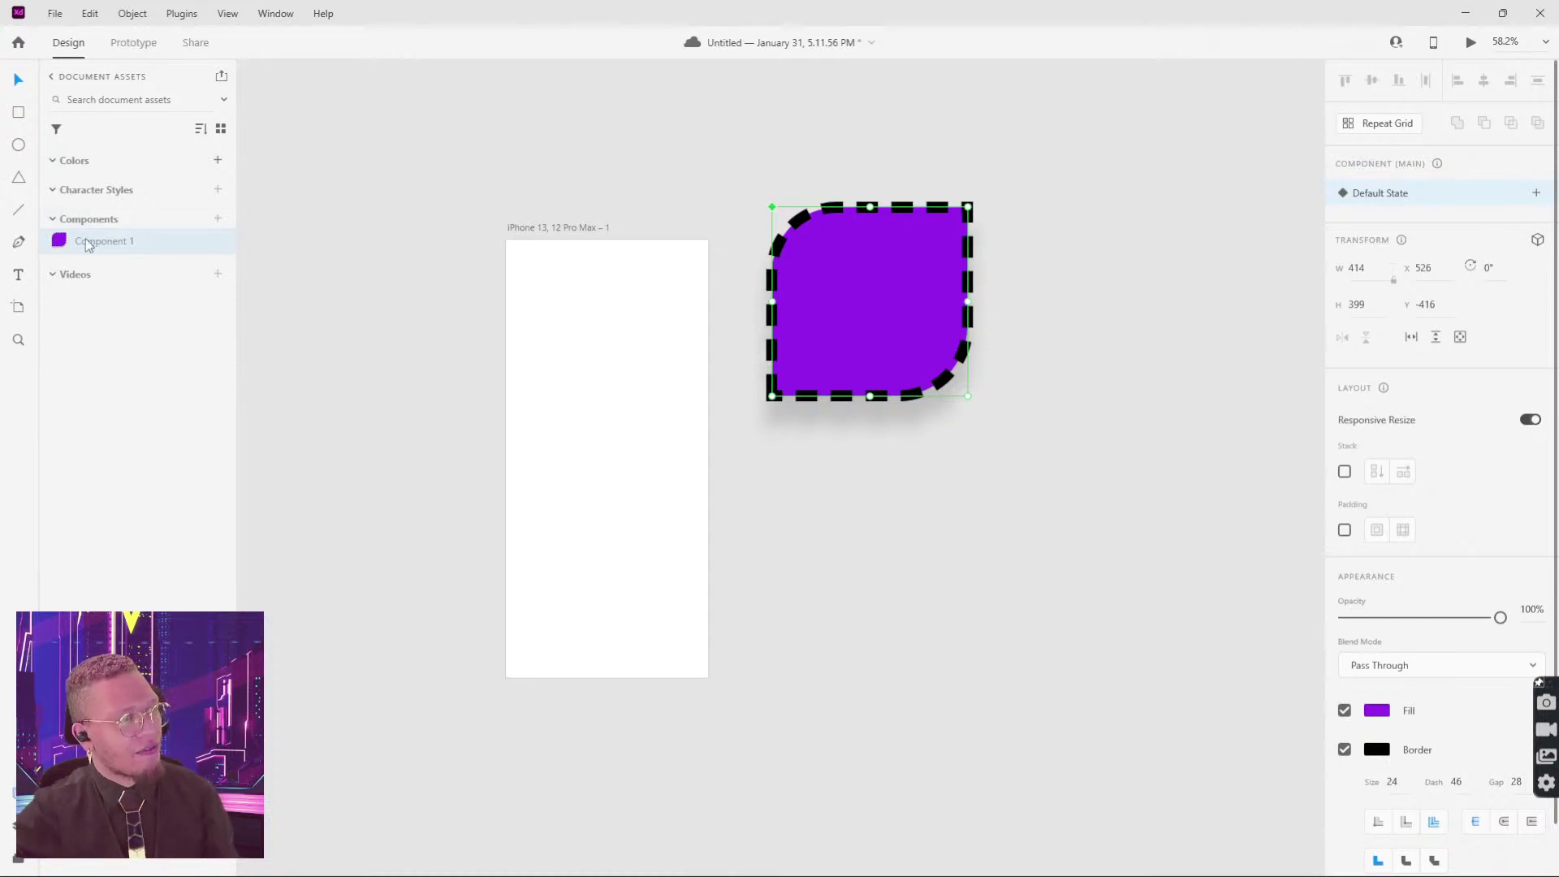
right_click(829, 295)
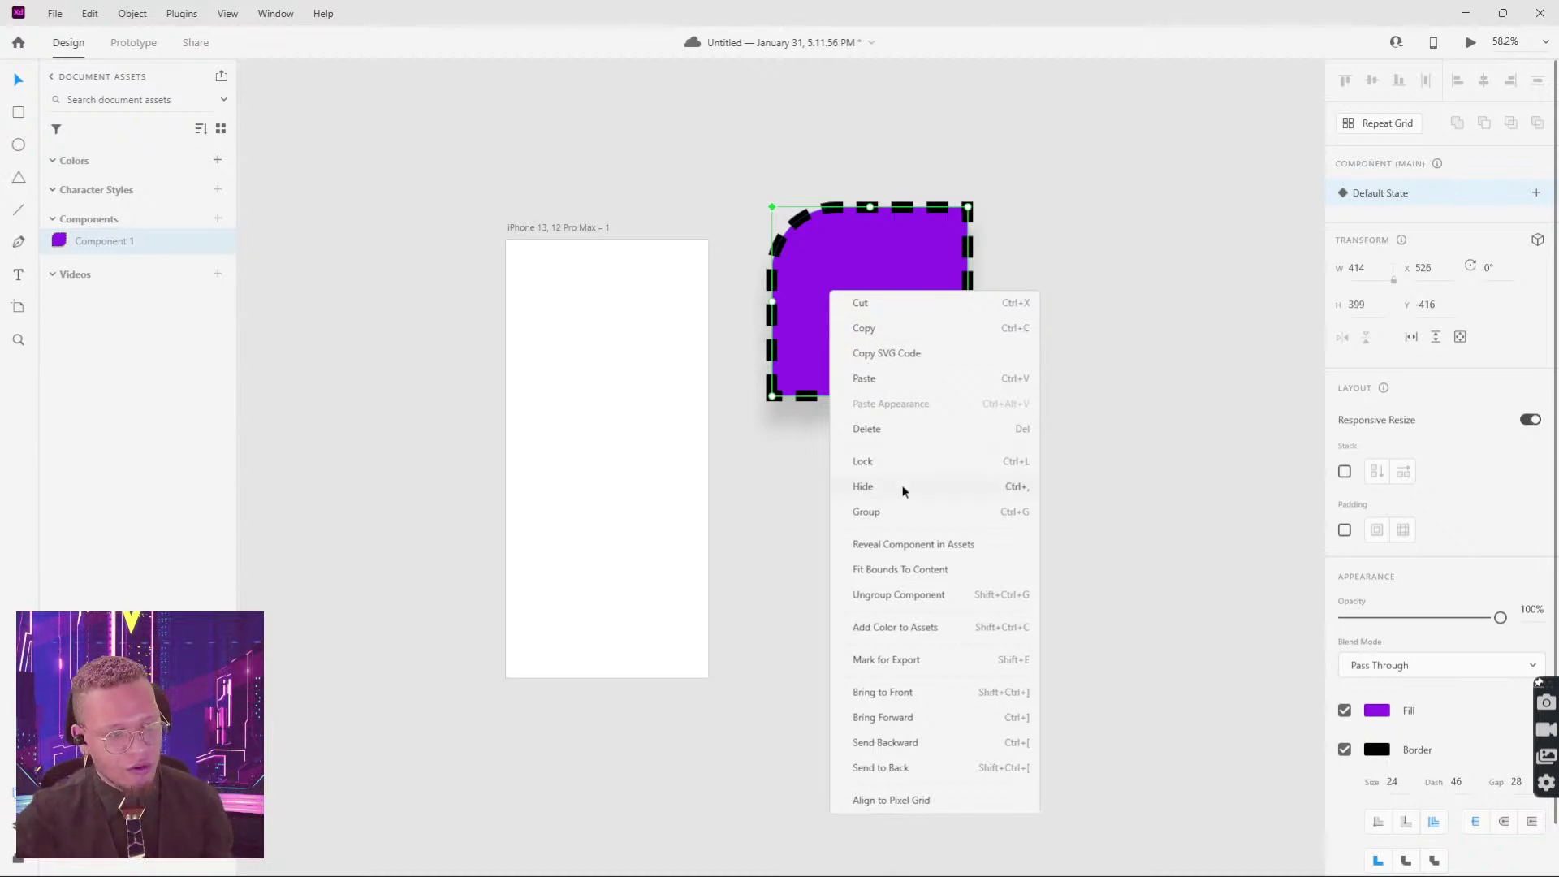
click(921, 628)
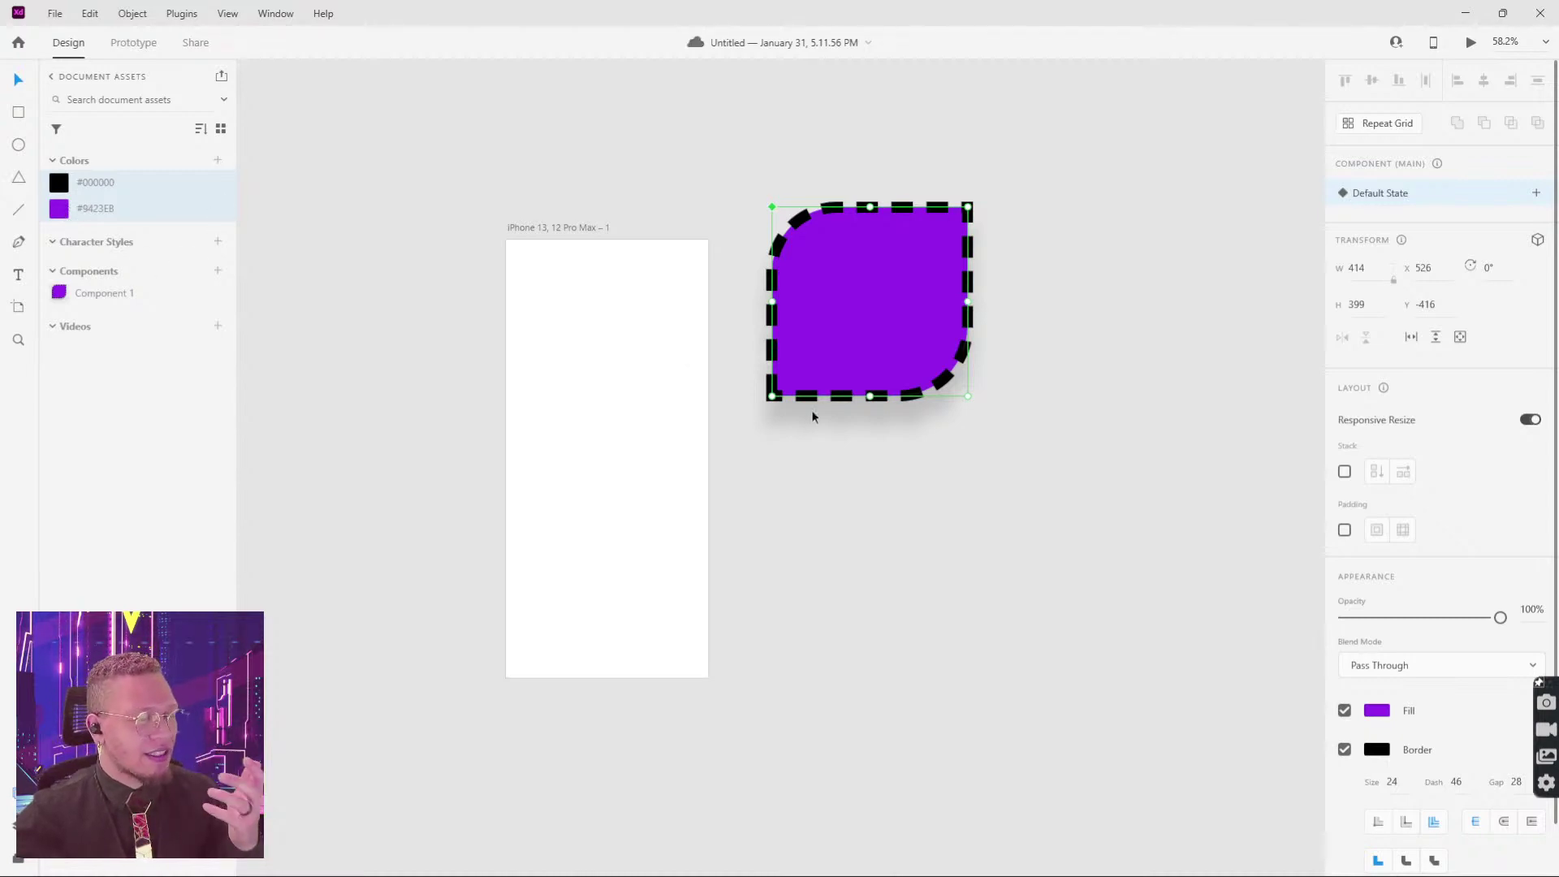
Step: Add the point text "asdfasdfsd" on the pasteboard below the purple component
key(t)
click(821, 483)
text(asdfasdfsd)
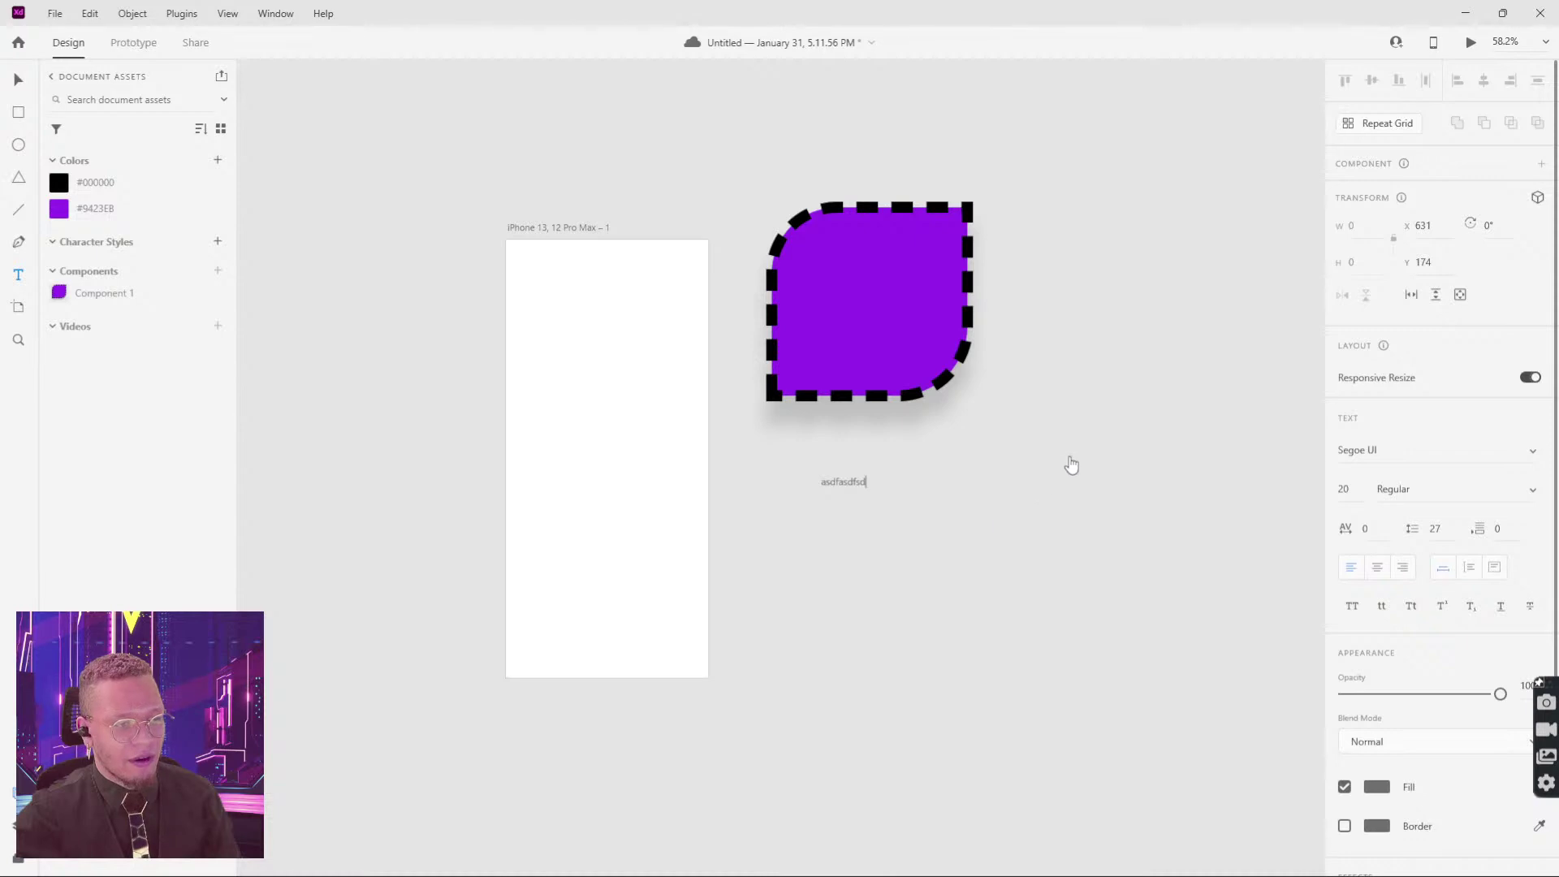
key(Escape)
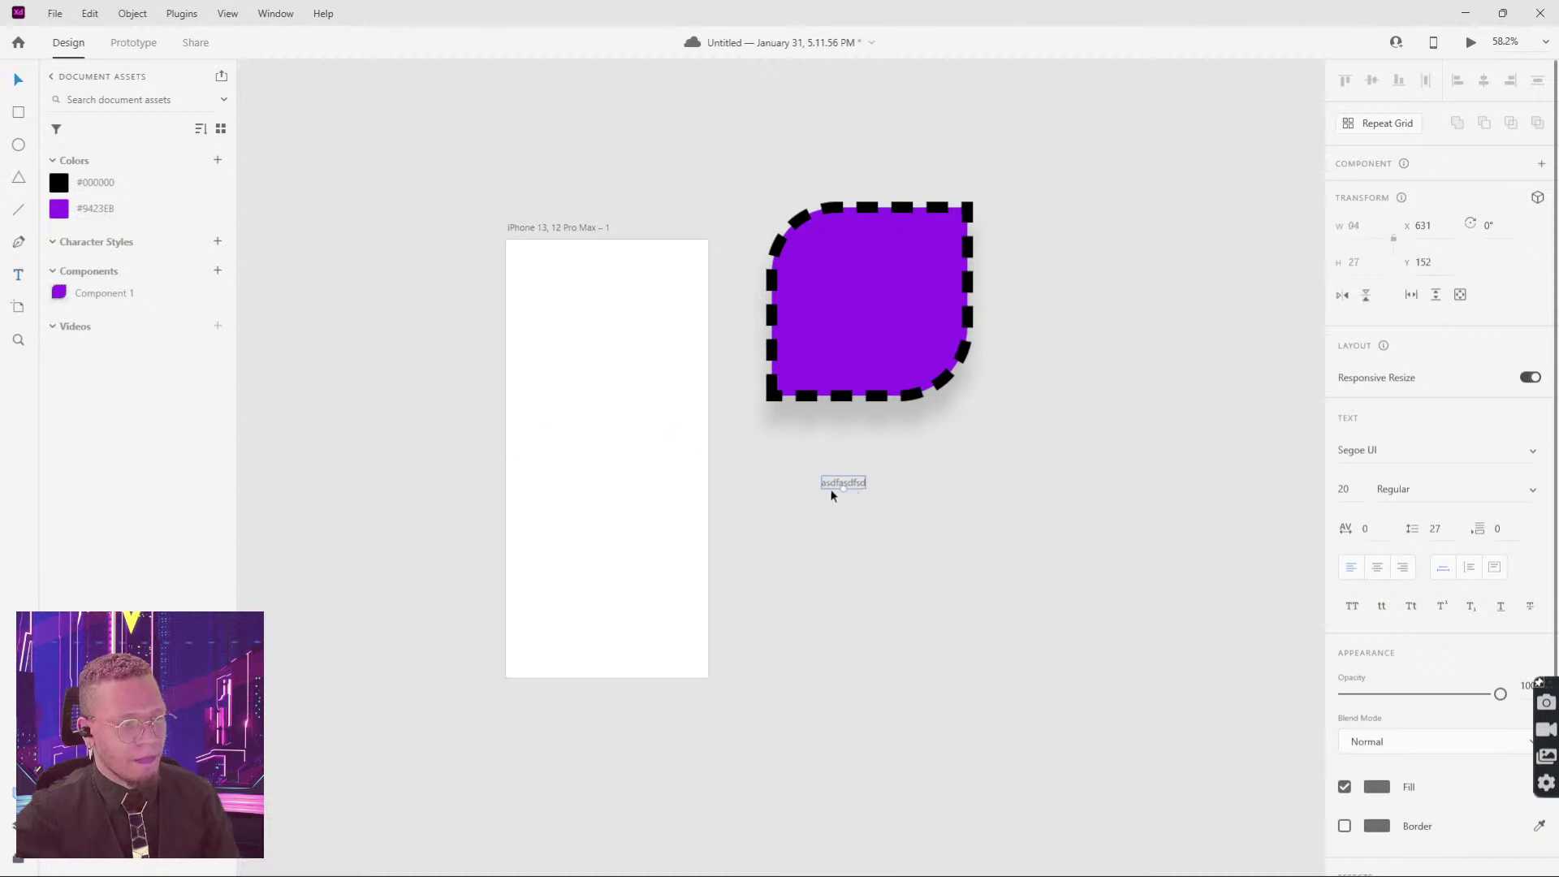
Step: Enlarge the "asdfasdfsd" text to about size 123 and add its character style to the document assets
drag(843, 488, 956, 518)
right_click(951, 503)
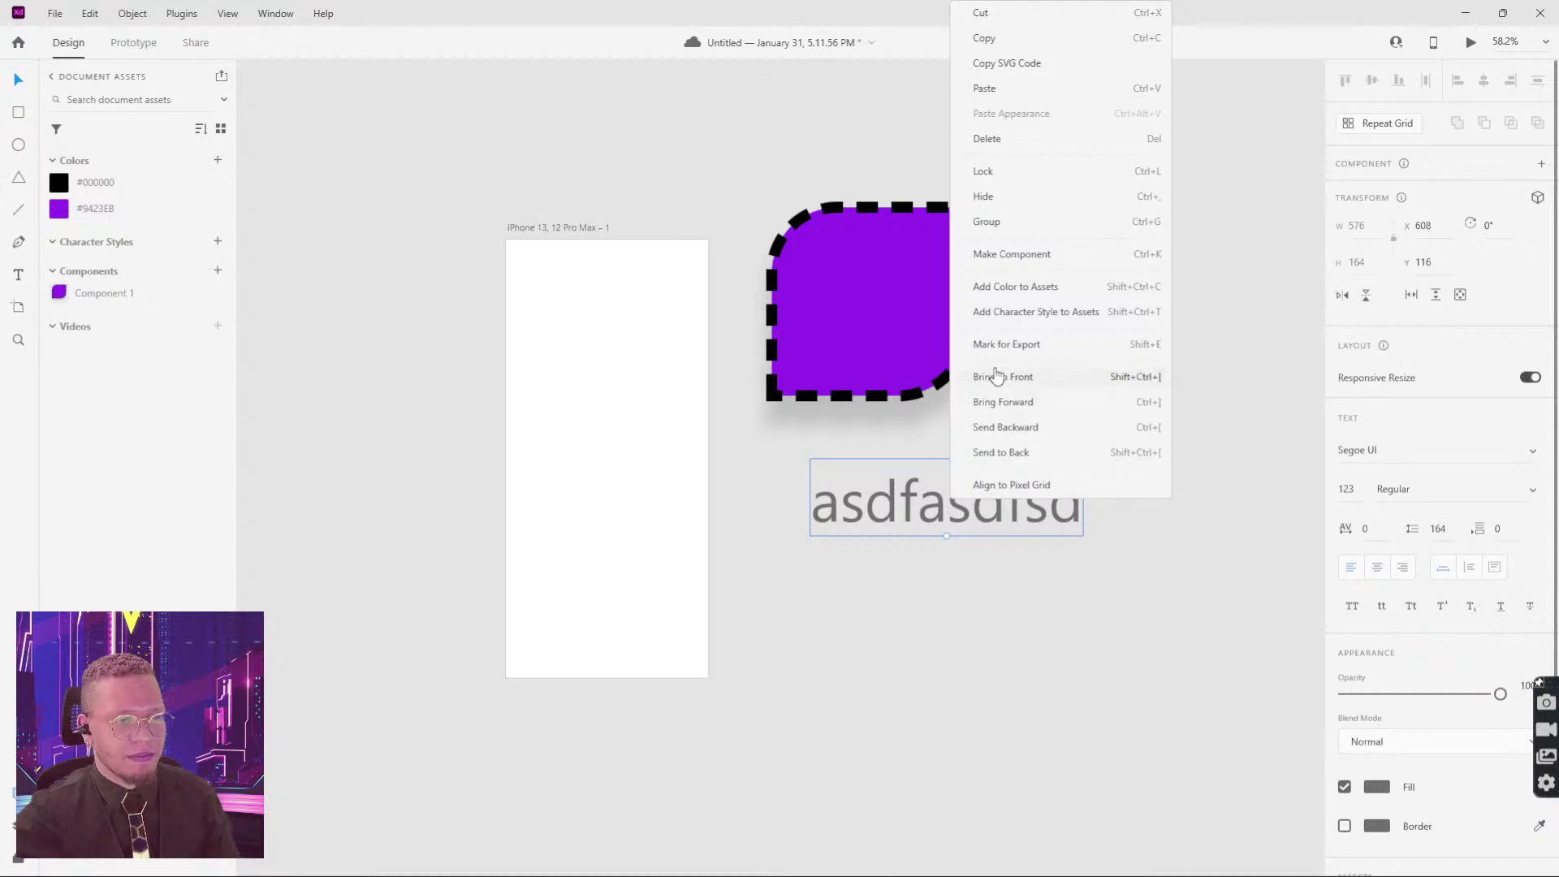
click(1053, 312)
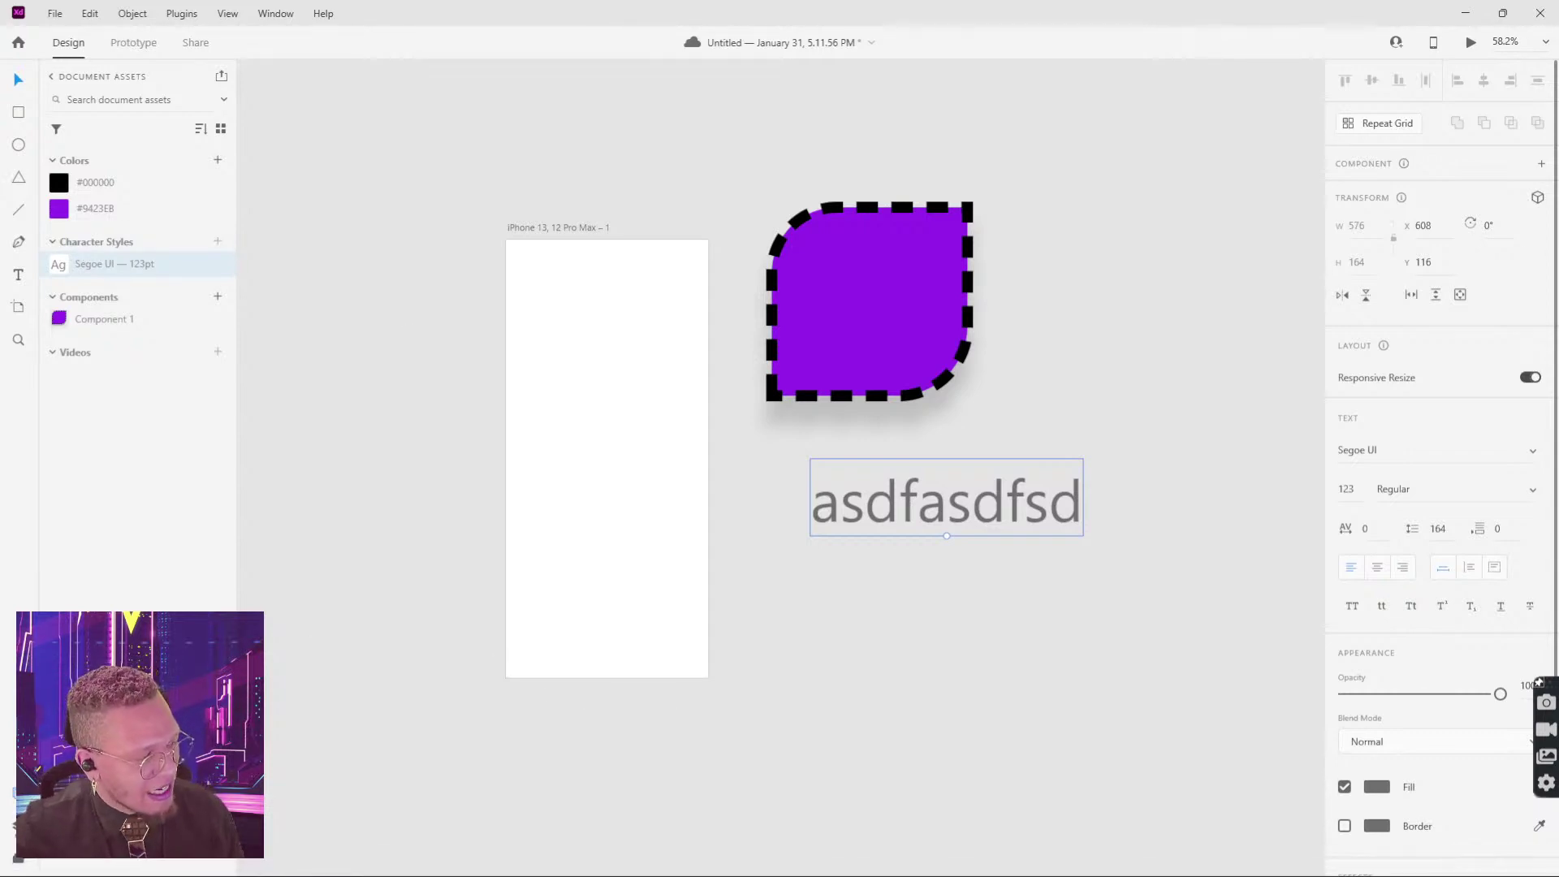
Step: Show the layers and move the purple component and the text together onto the iPhone 13, 12 Pro Max artboard, selecting each one to check its layer
key(ctrl+y)
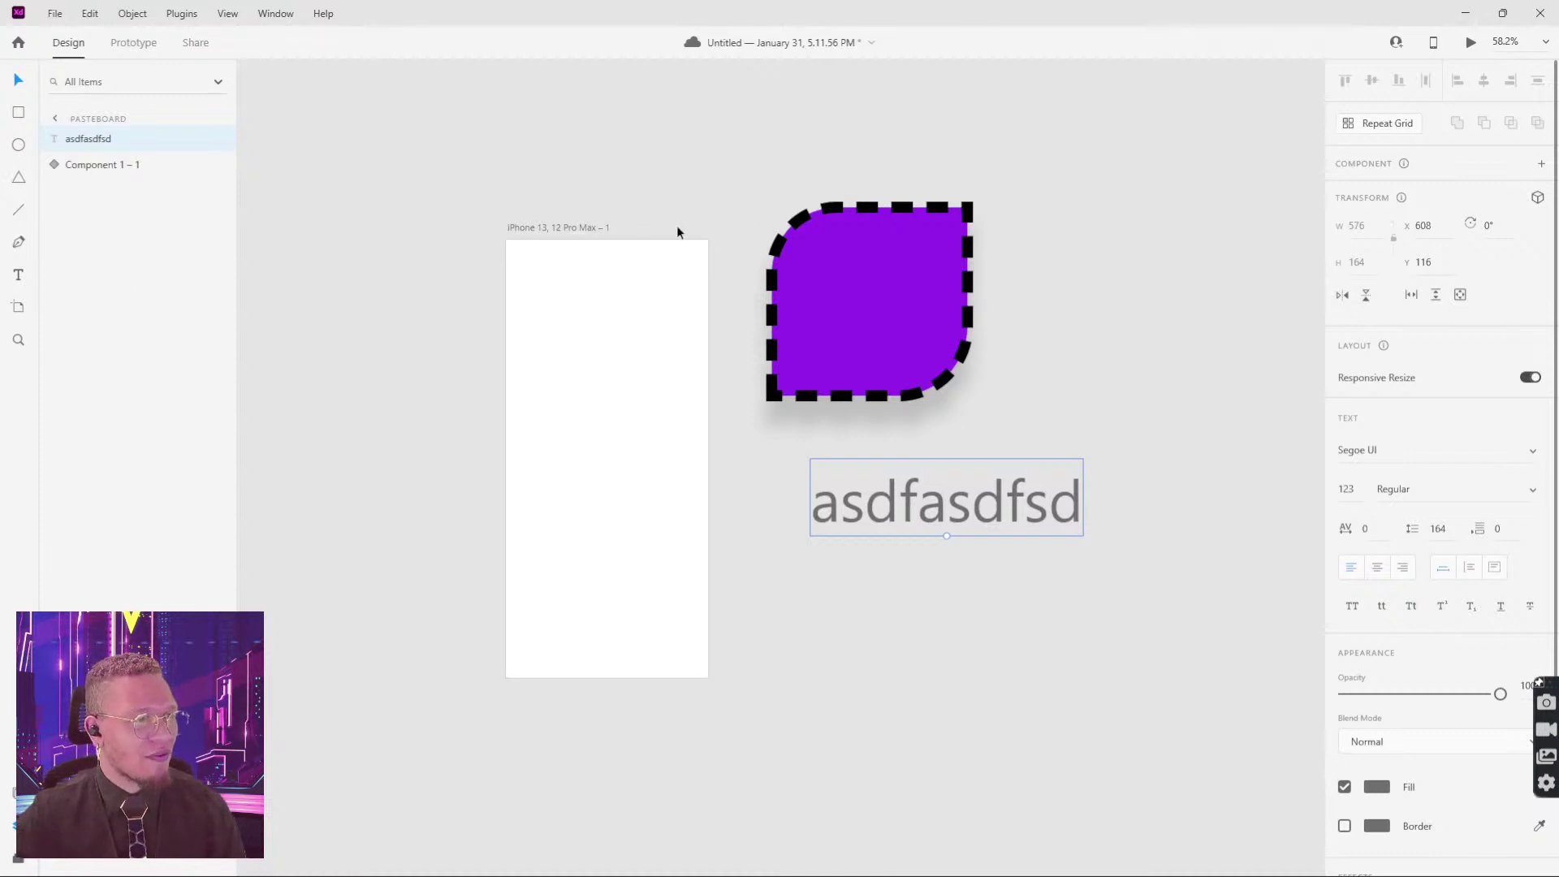
drag(692, 133, 1047, 692)
drag(912, 344, 679, 386)
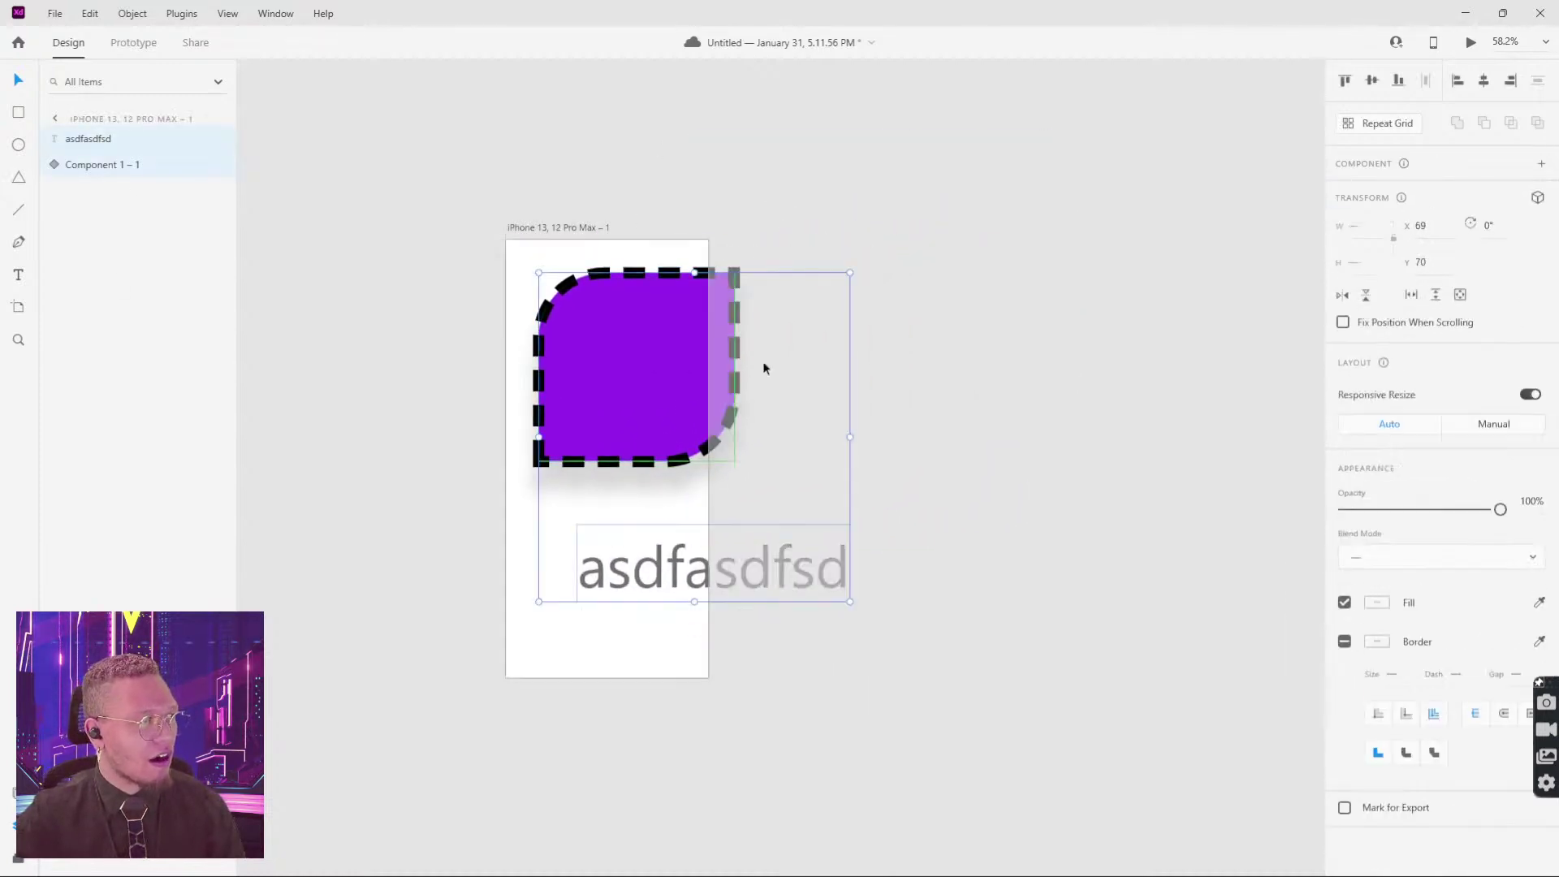
click(906, 379)
click(609, 372)
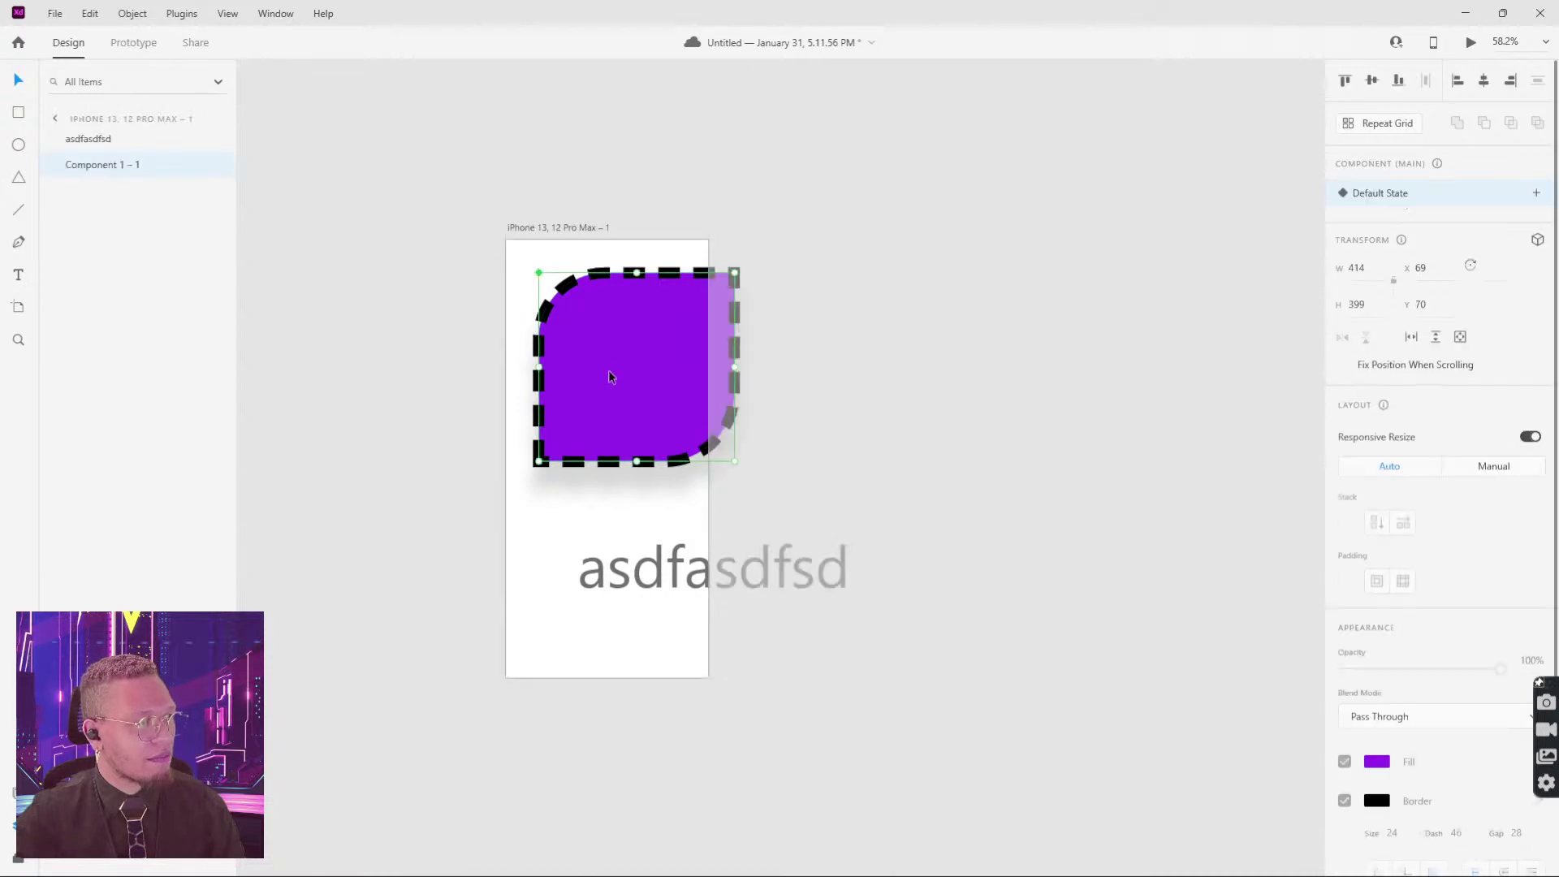
click(81, 144)
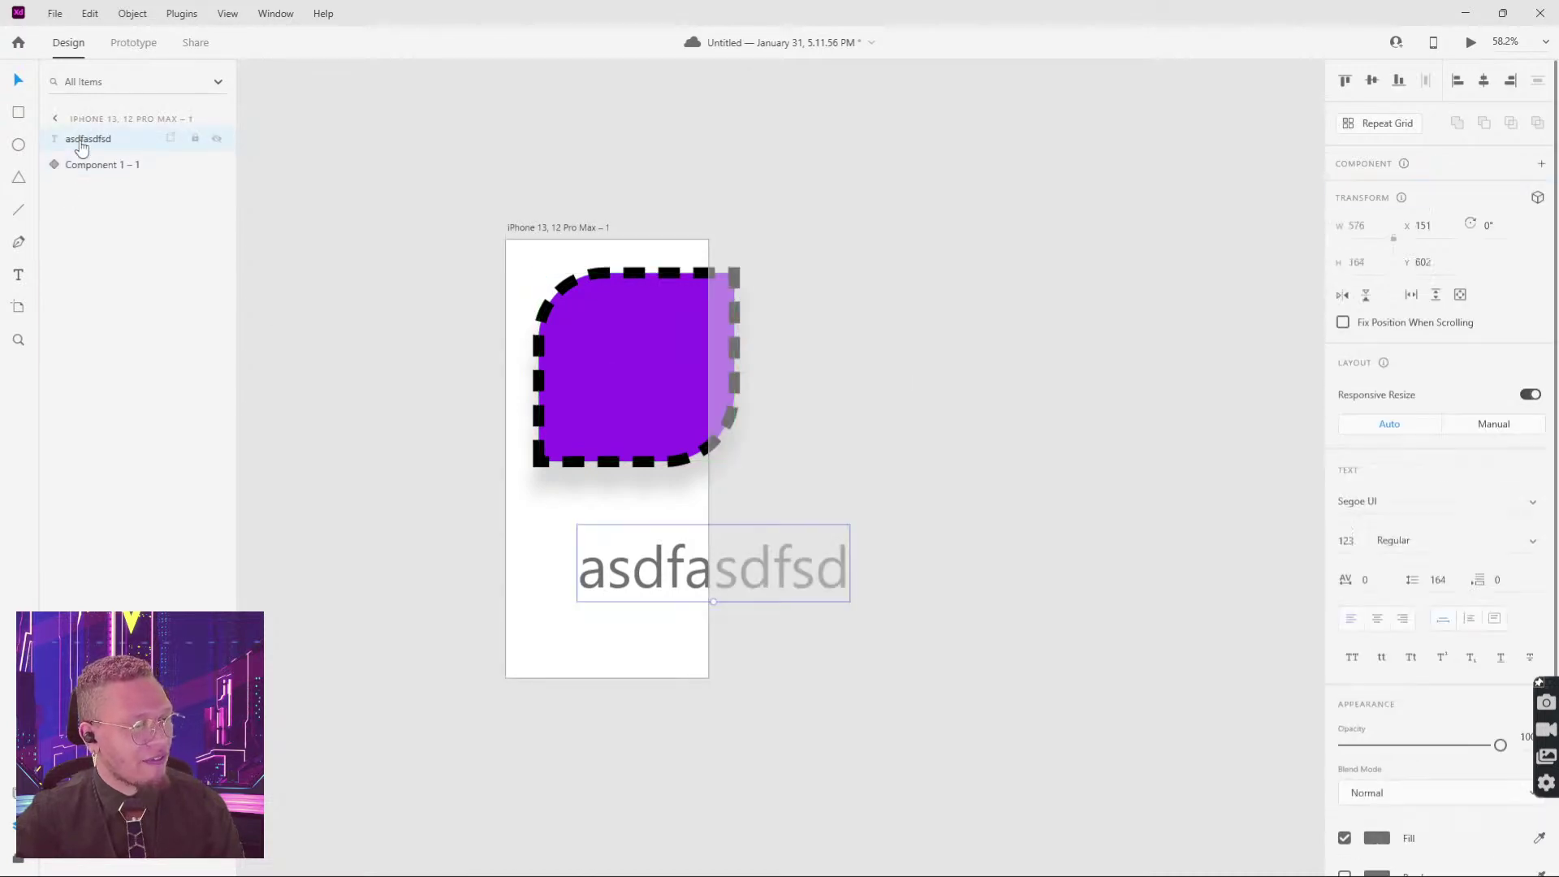
Step: Display the installed plugins and expand the commands of the Lorem Ipsum plugin
click(23, 863)
click(56, 78)
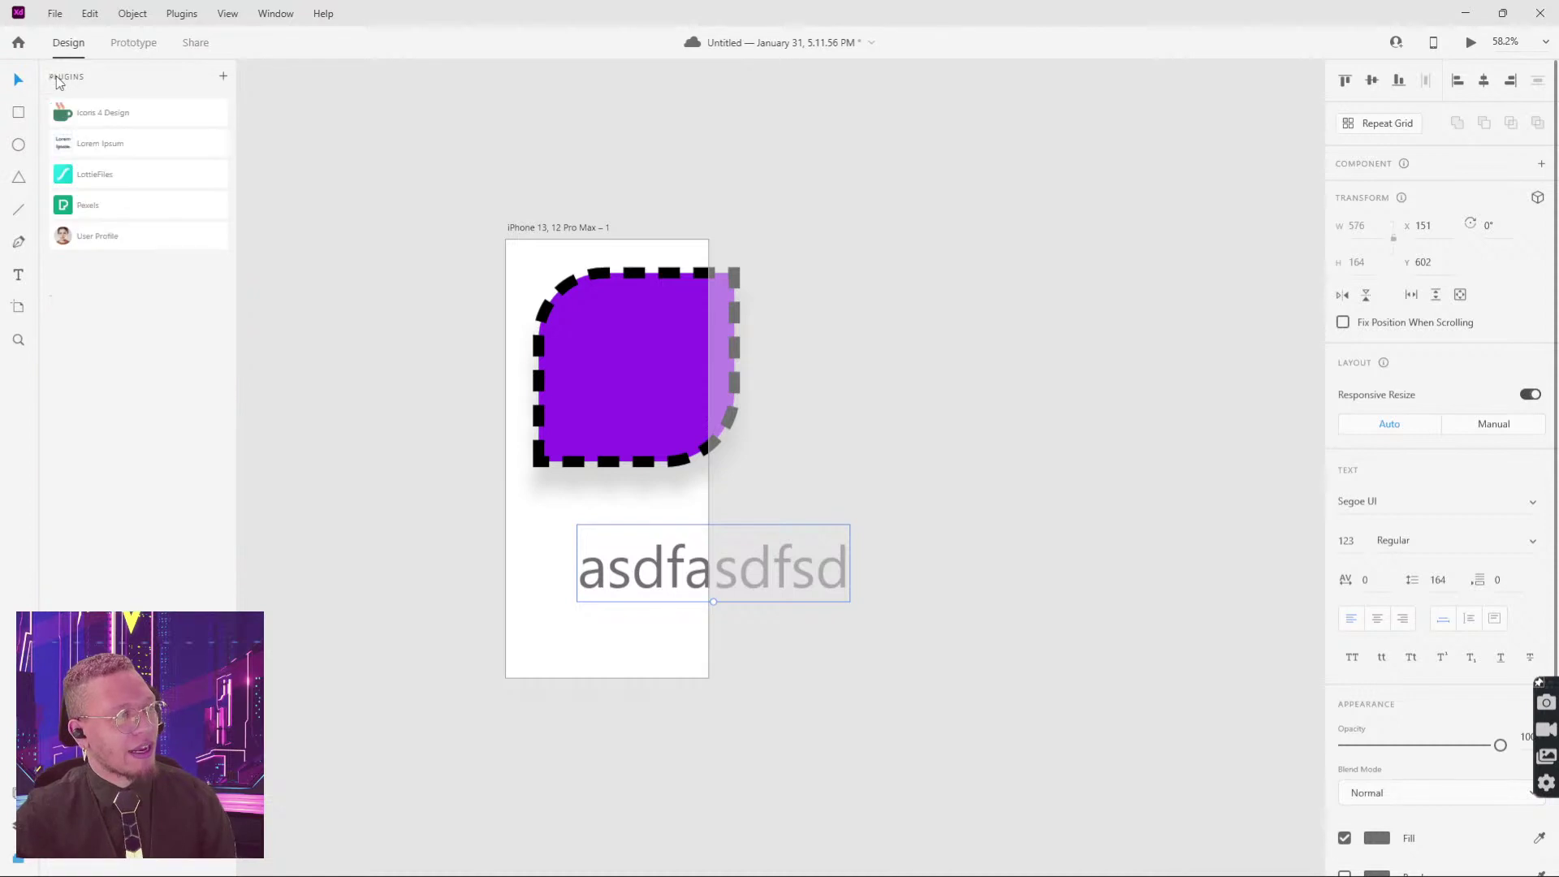
mouse_move(155, 876)
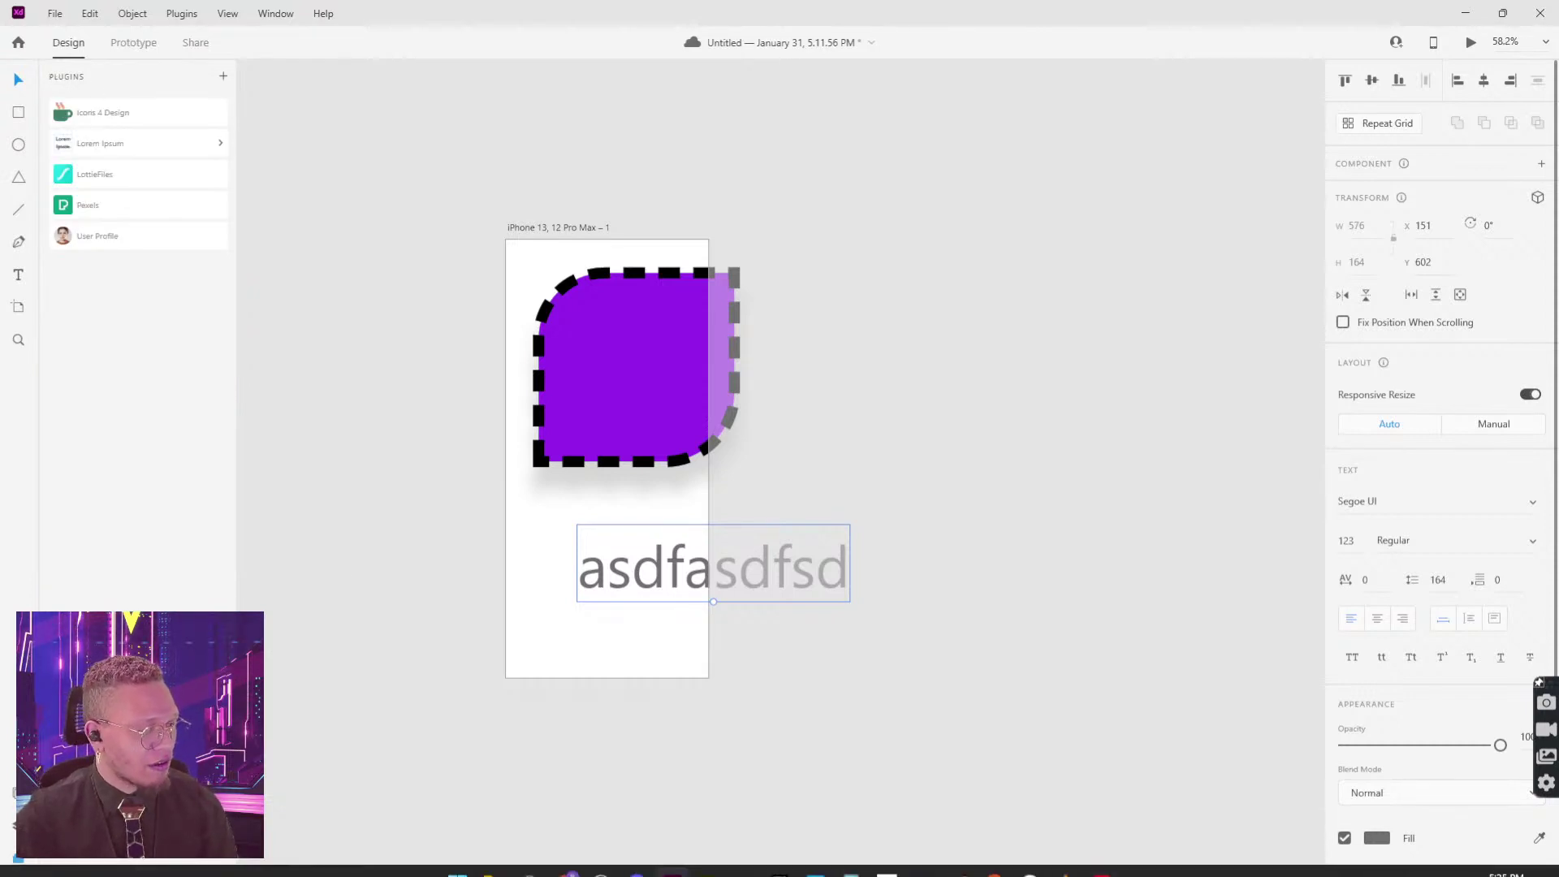
mouse_move(517, 872)
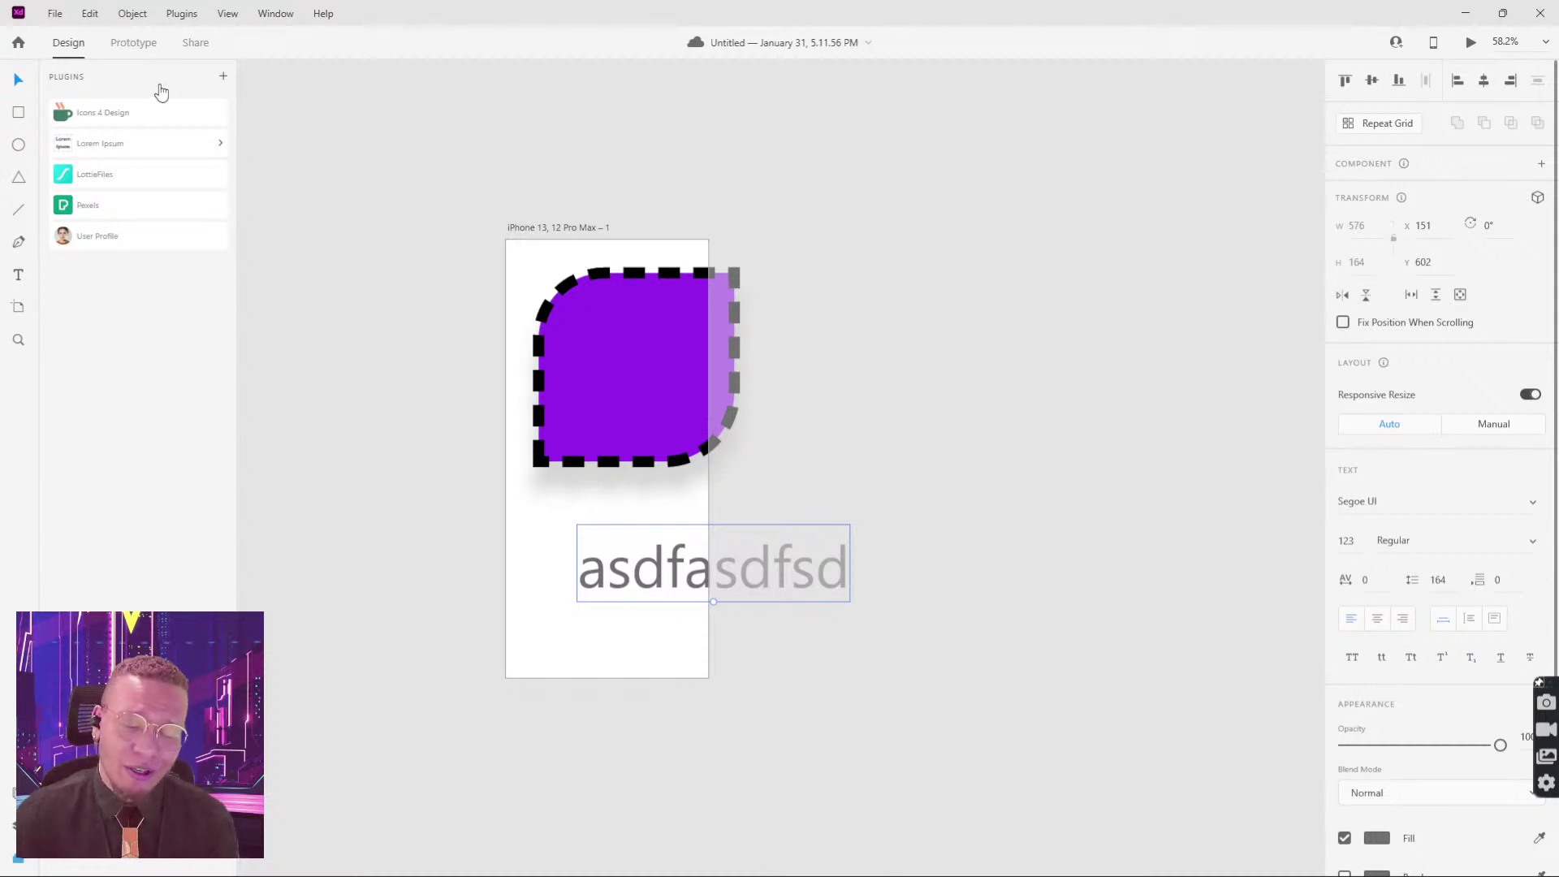
mouse_move(370, 874)
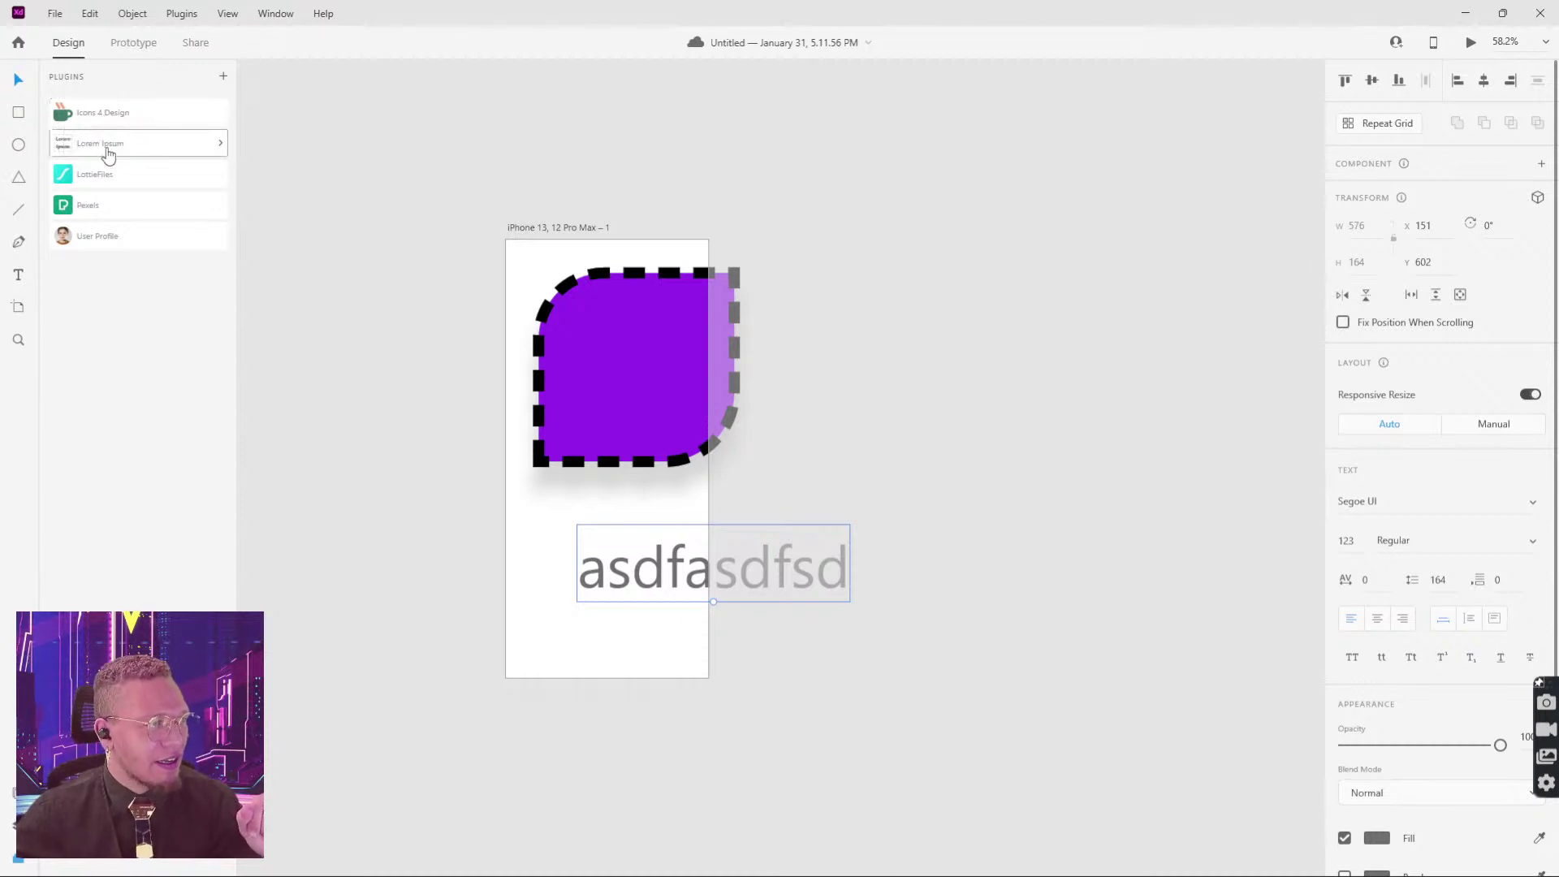
click(108, 153)
Step: Draw a text area about 668 by 541 on the pasteboard beside the artboard and run Quick Lorem Ipsum on it
click(767, 202)
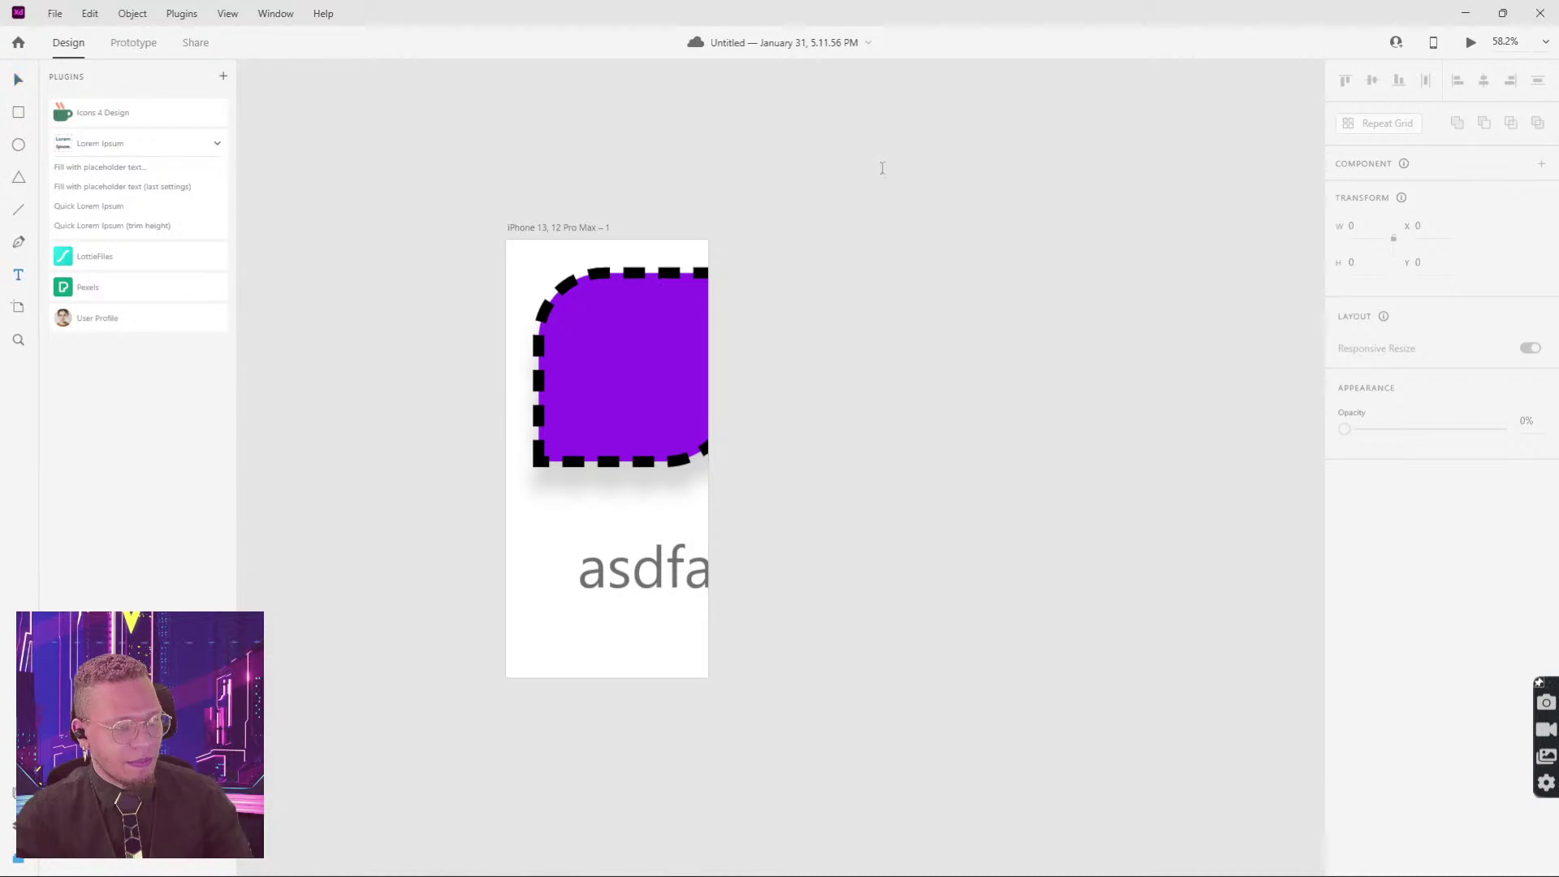
drag(882, 169, 1198, 425)
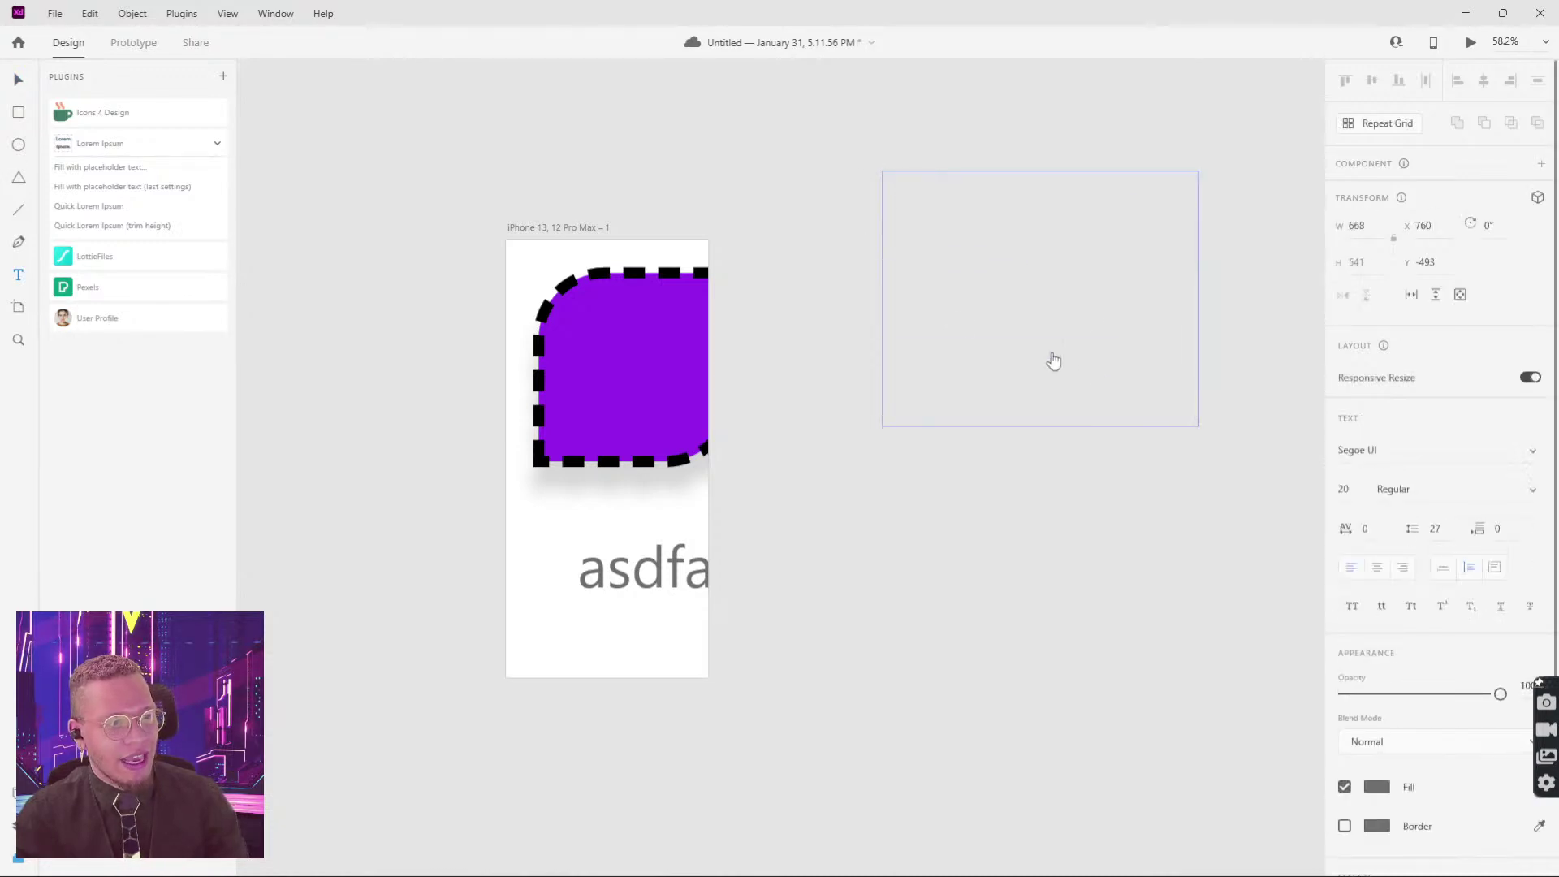
click(89, 207)
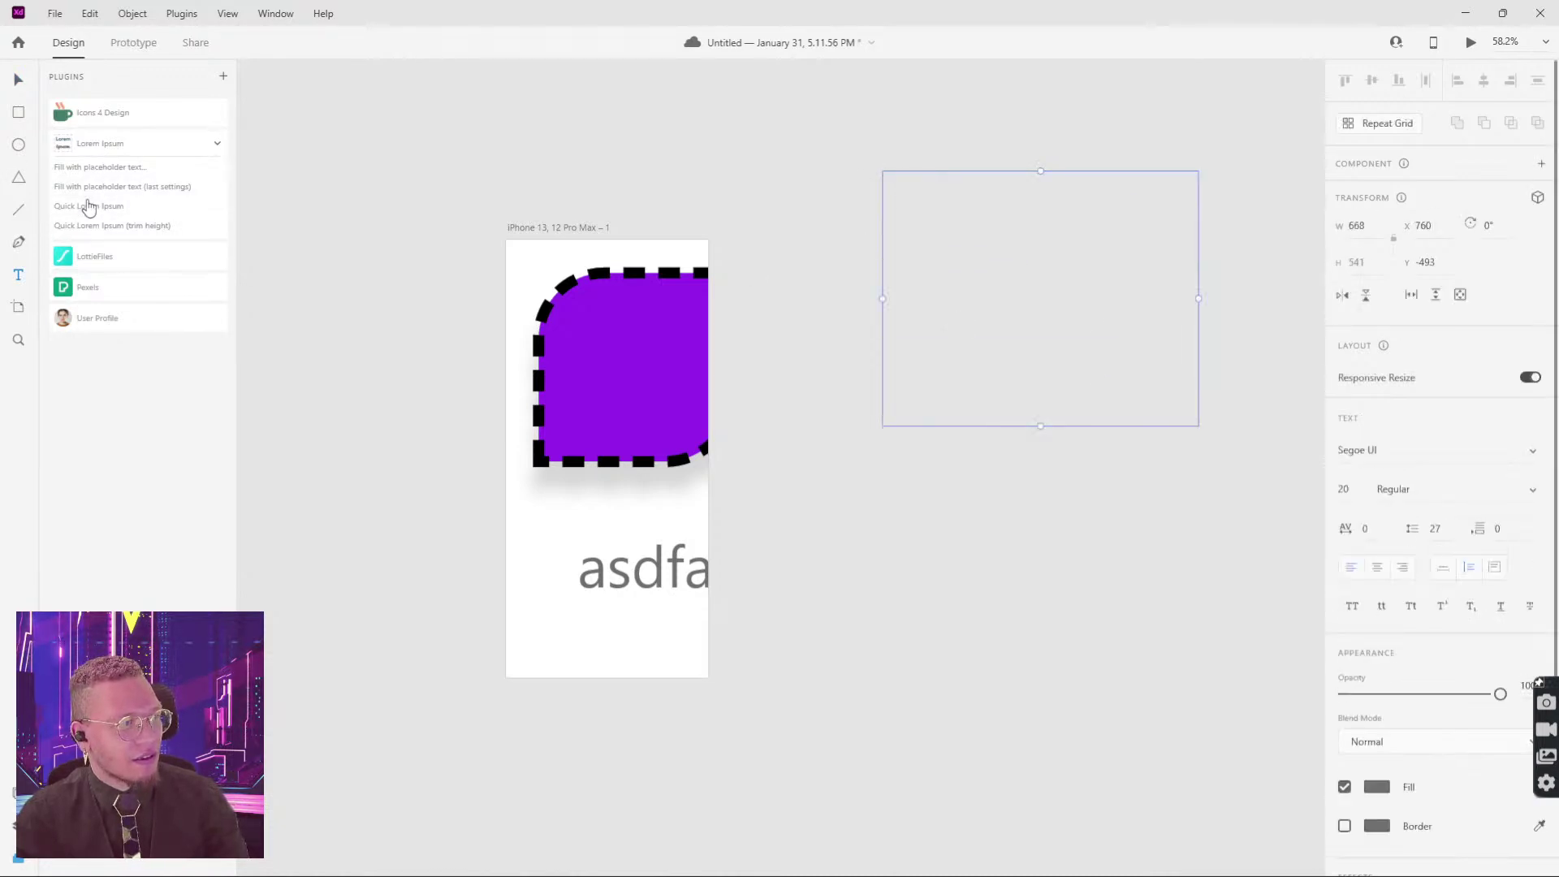